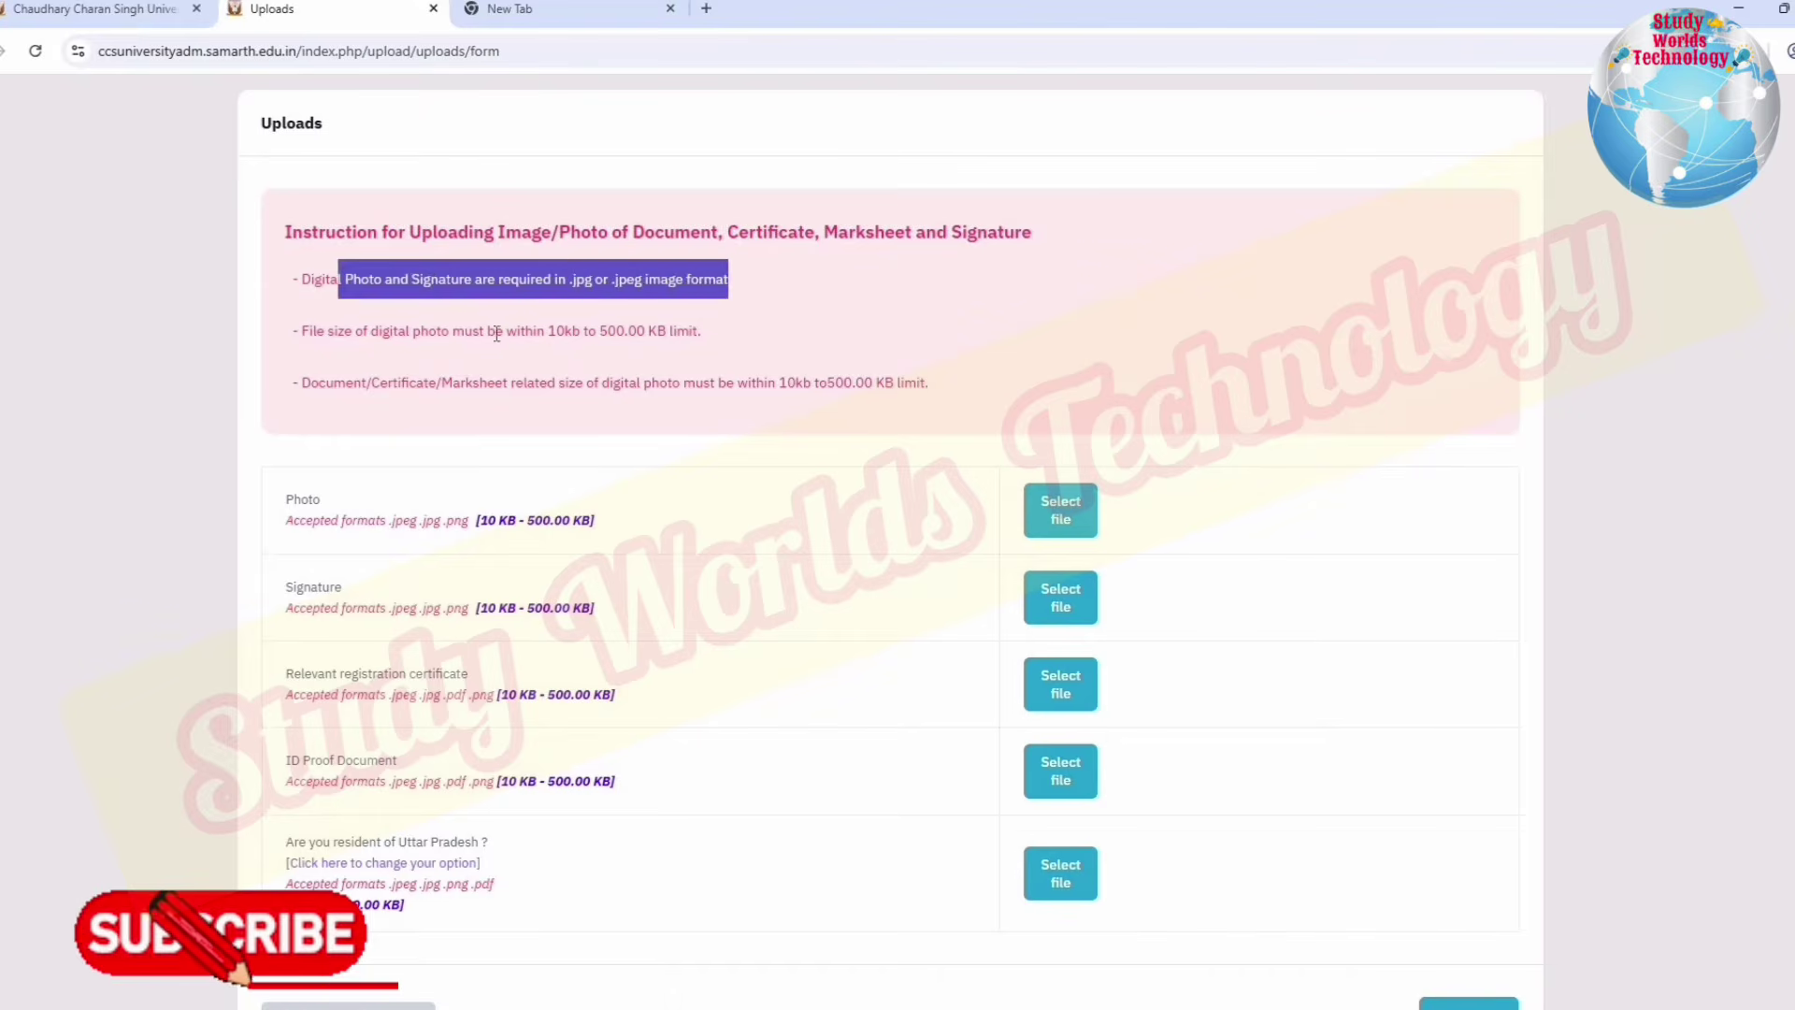
# Step: Read the upload instructions for accepted image formats and the file size limits for photo, signature and documents
pyautogui.moveTo(316, 331); pyautogui.dragTo(718, 339)
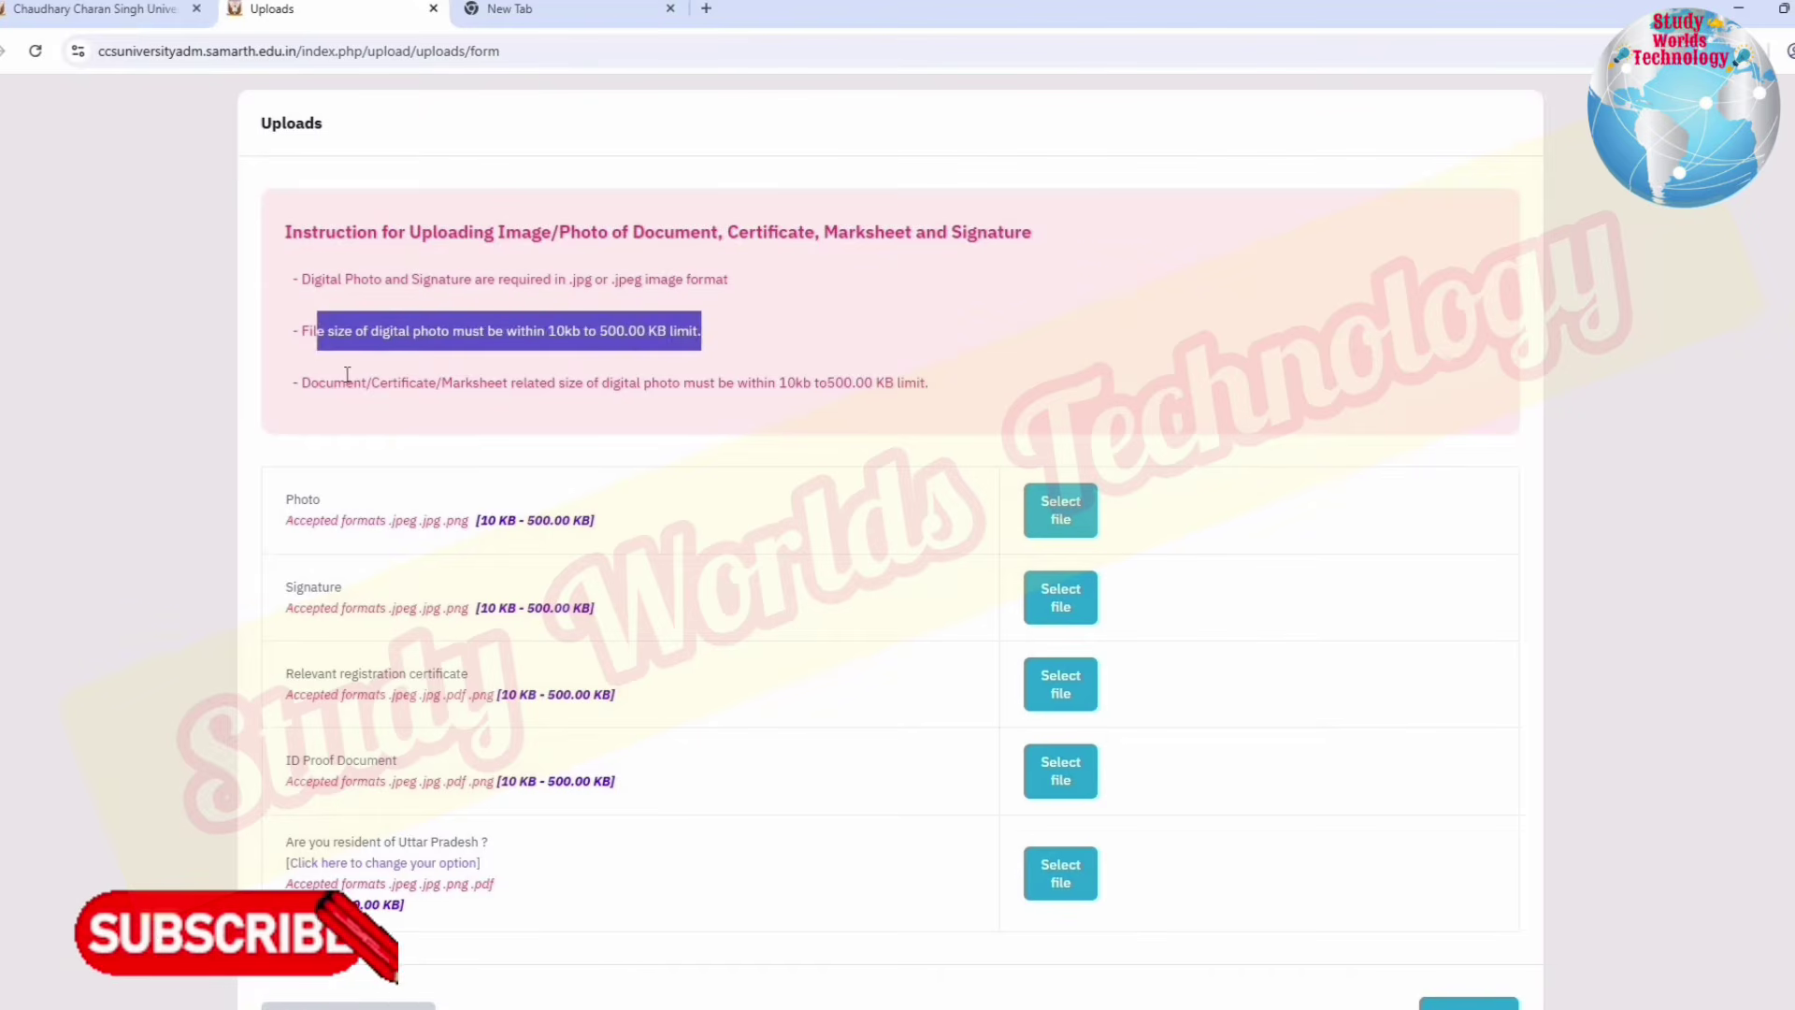
pyautogui.moveTo(346, 382); pyautogui.dragTo(629, 382)
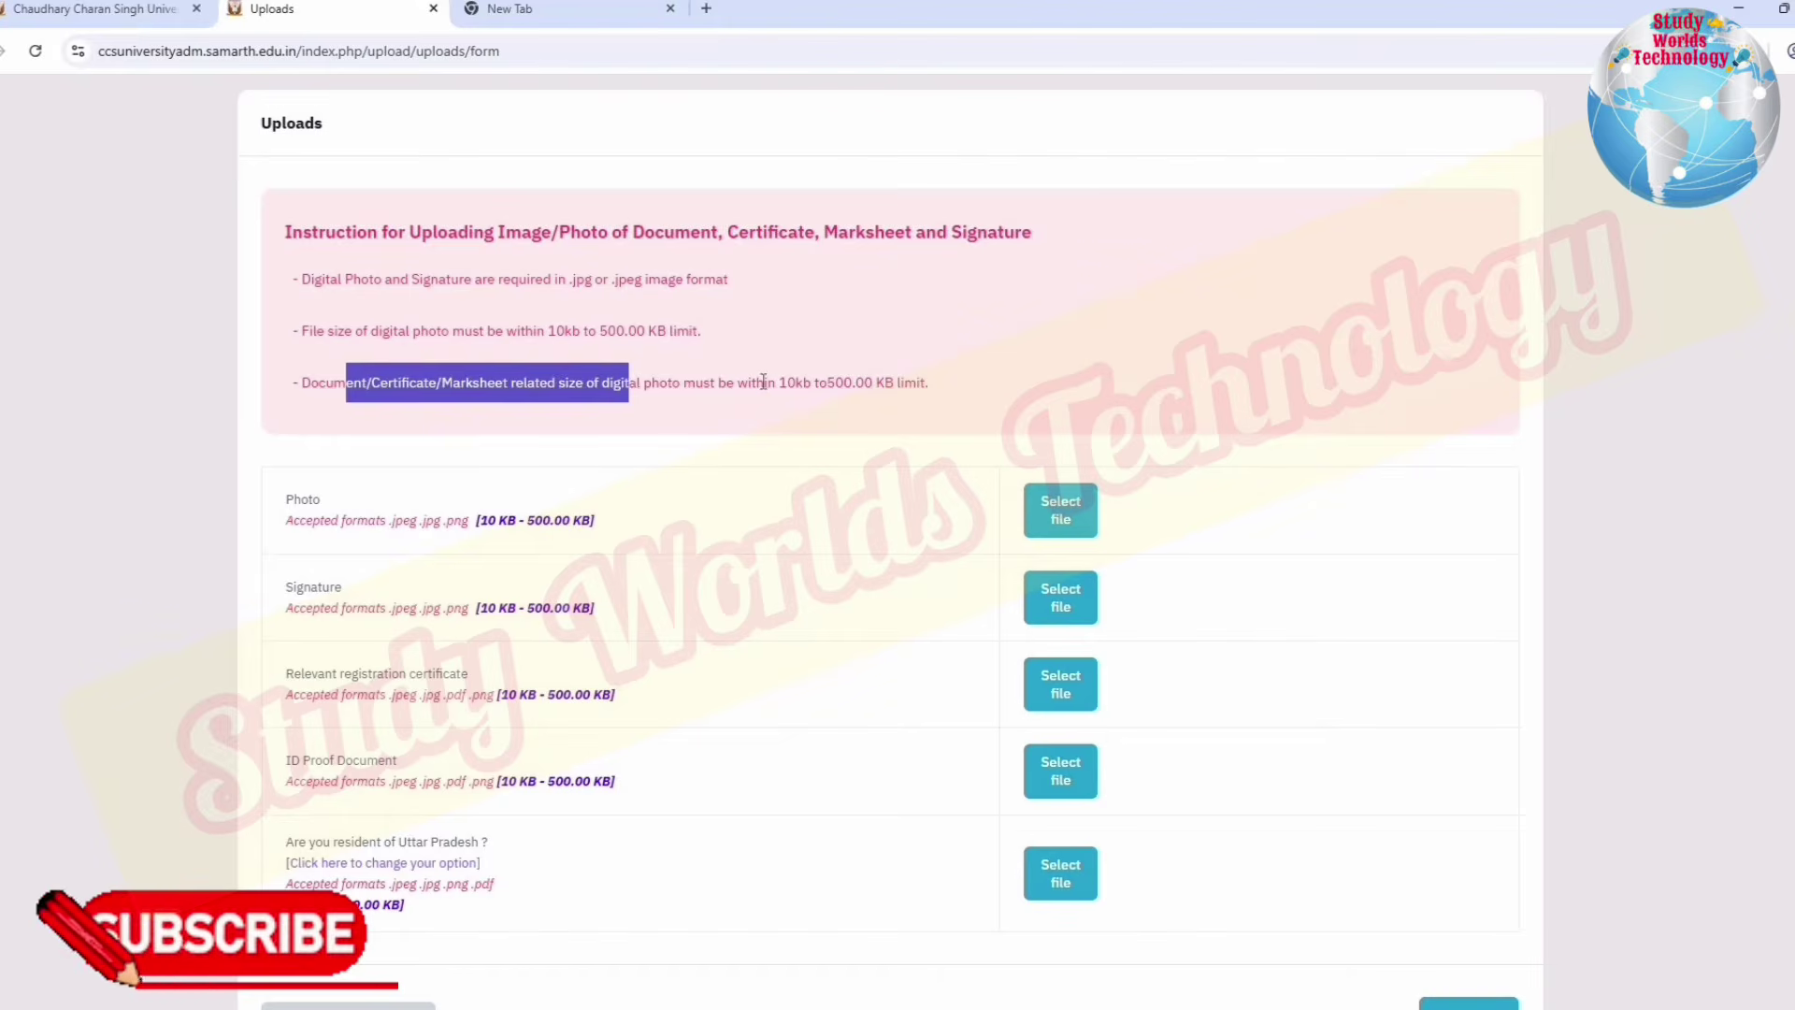
pyautogui.moveTo(764, 383); pyautogui.dragTo(894, 383)
pyautogui.scroll(-2, 861, 445)
pyautogui.moveTo(519, 321); pyautogui.dragTo(594, 320)
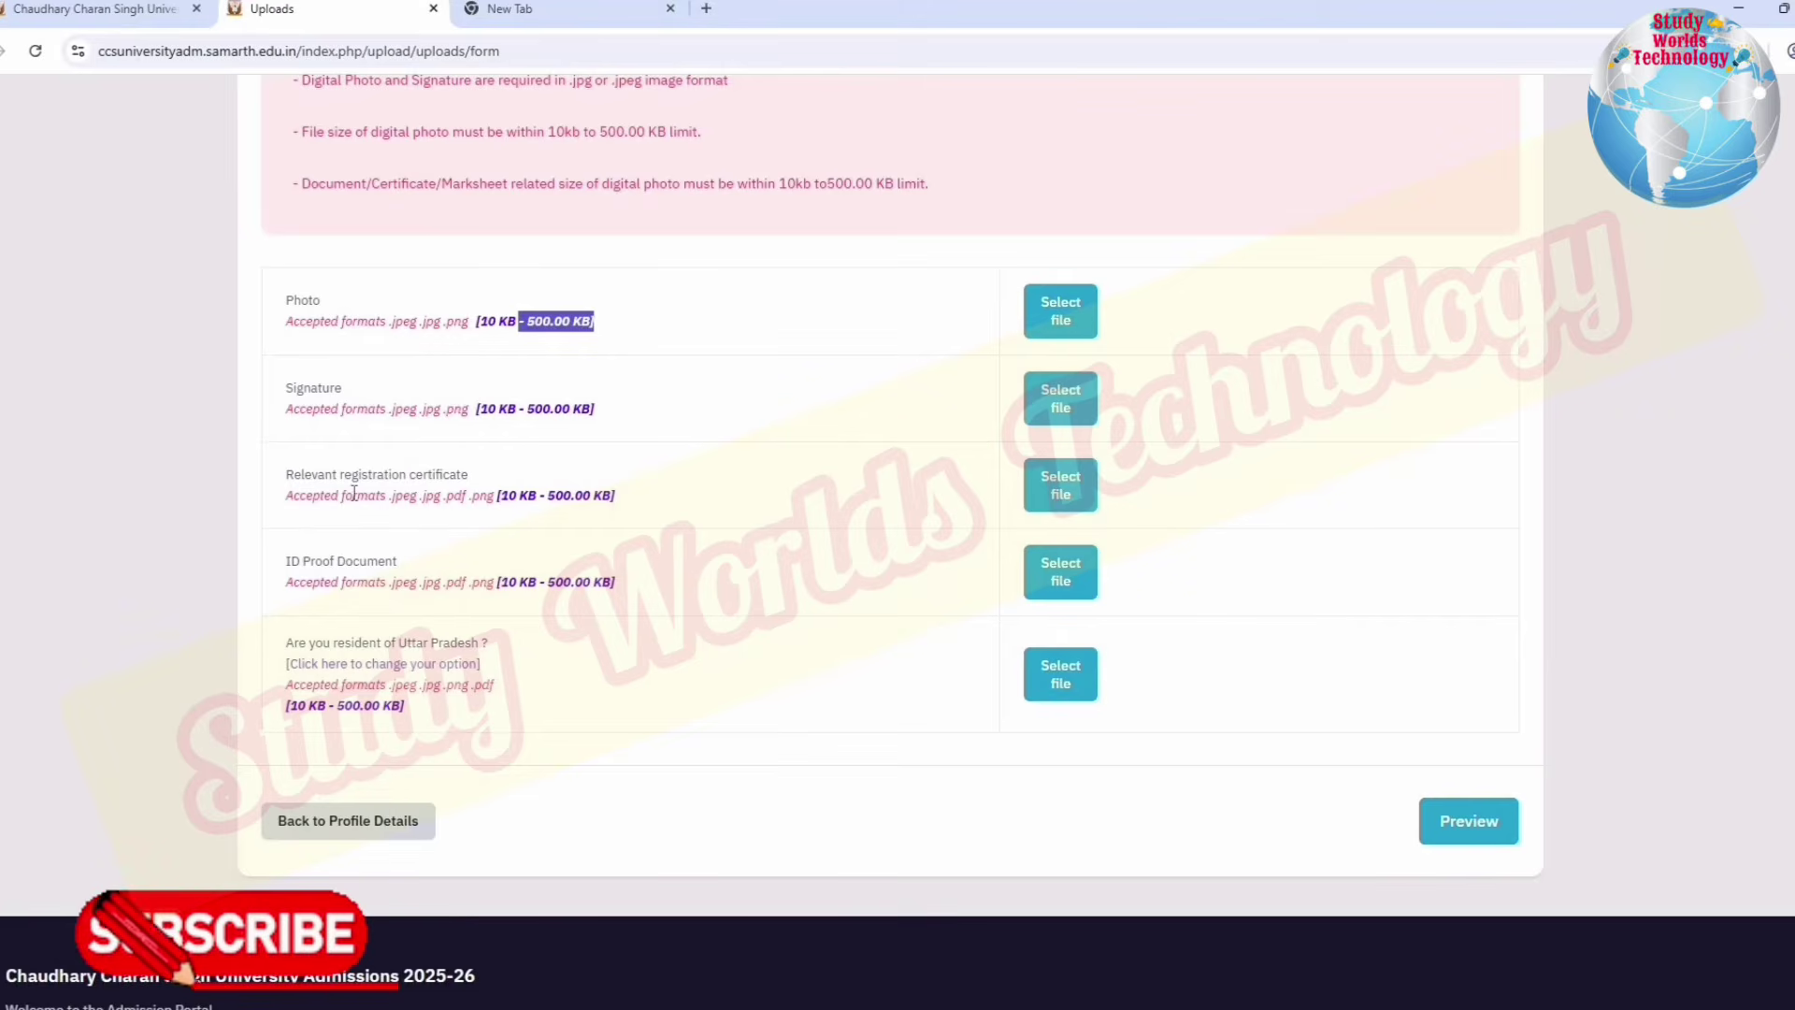
# Step: Examine the relevant registration certificate entry in the list of required uploads
pyautogui.moveTo(532, 502); pyautogui.dragTo(496, 472)
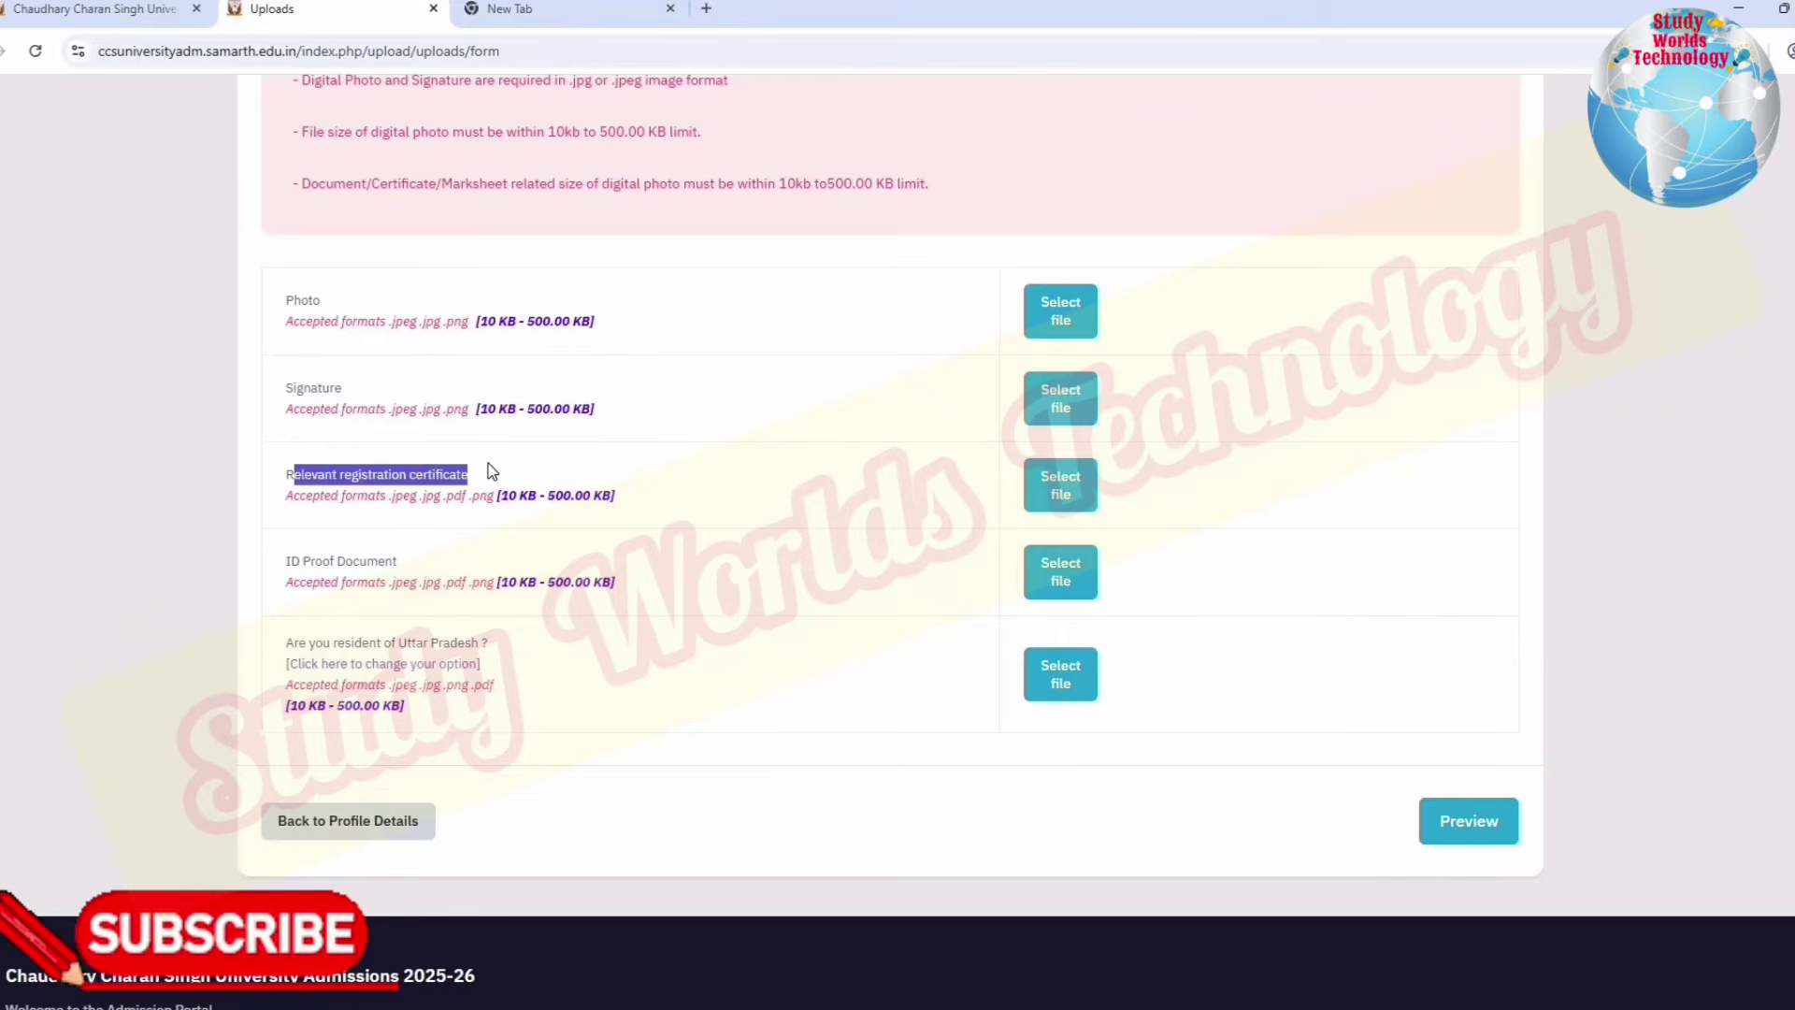
pyautogui.click(280, 482)
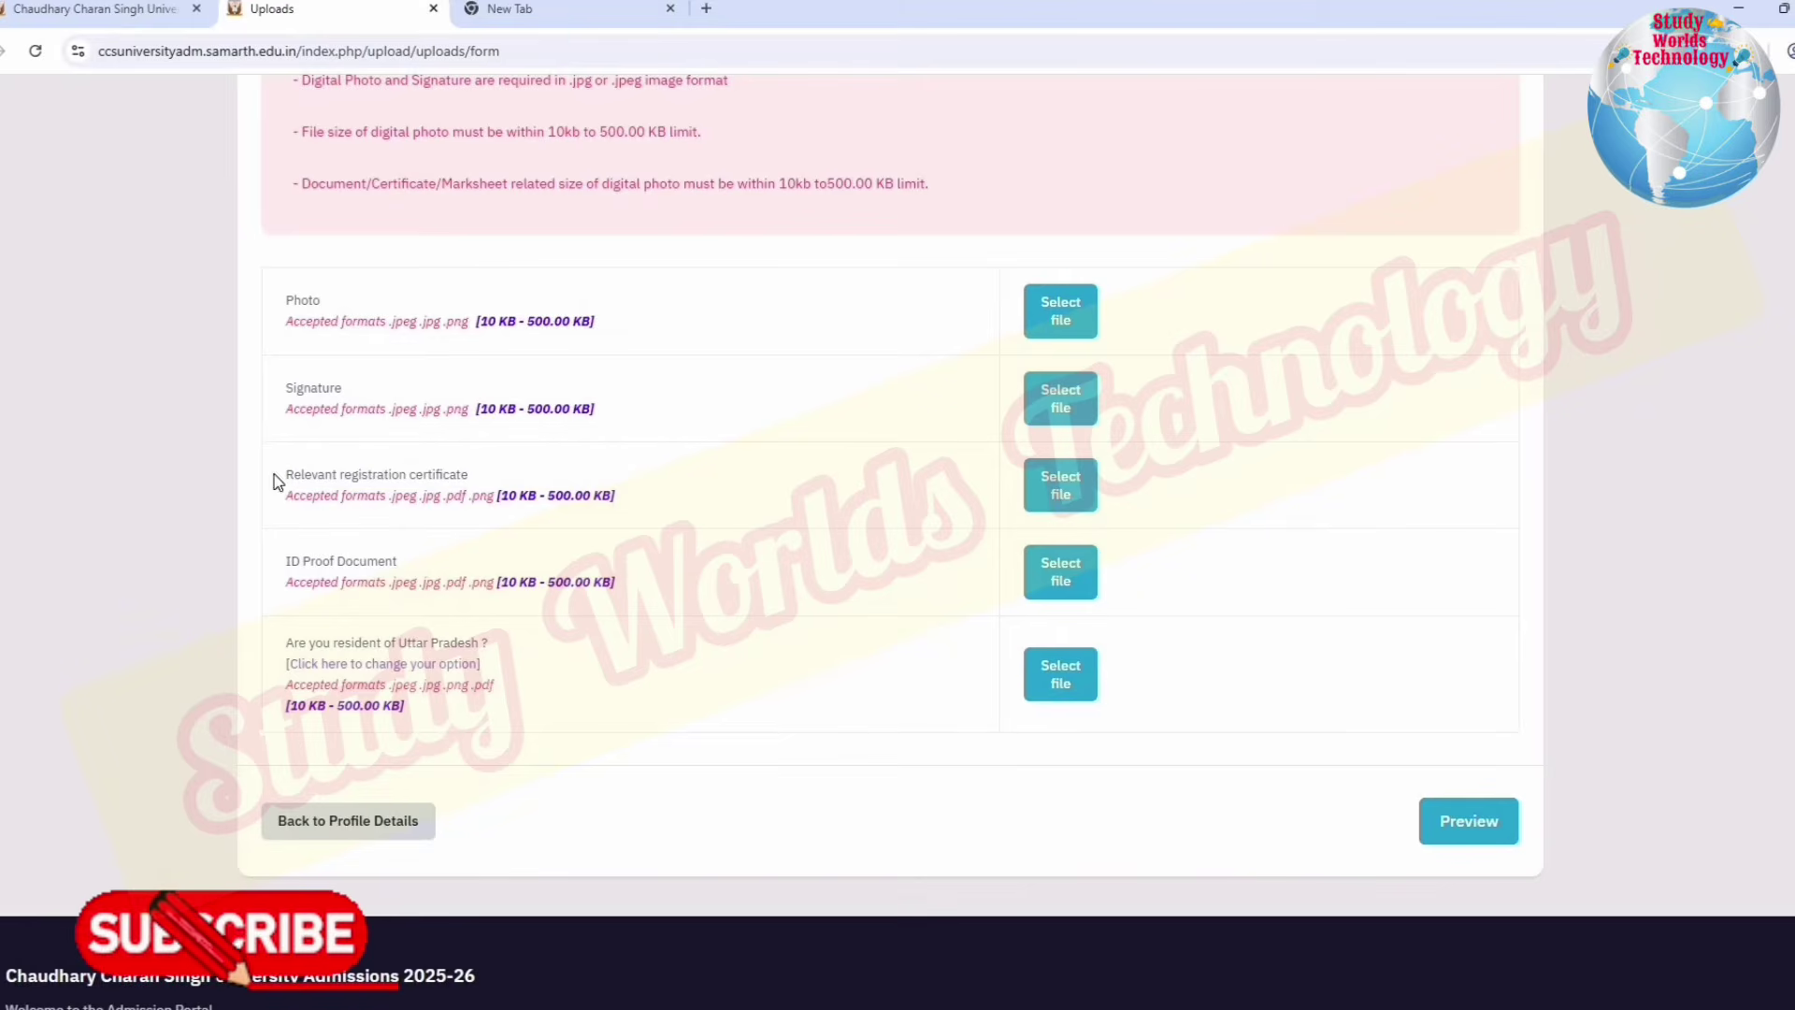
pyautogui.hotkey('ctrl', 'shift', 'Right')
pyautogui.hotkey('ctrl', 'shift', 'Right')
pyautogui.hotkey('ctrl', 'shift', 'Right')
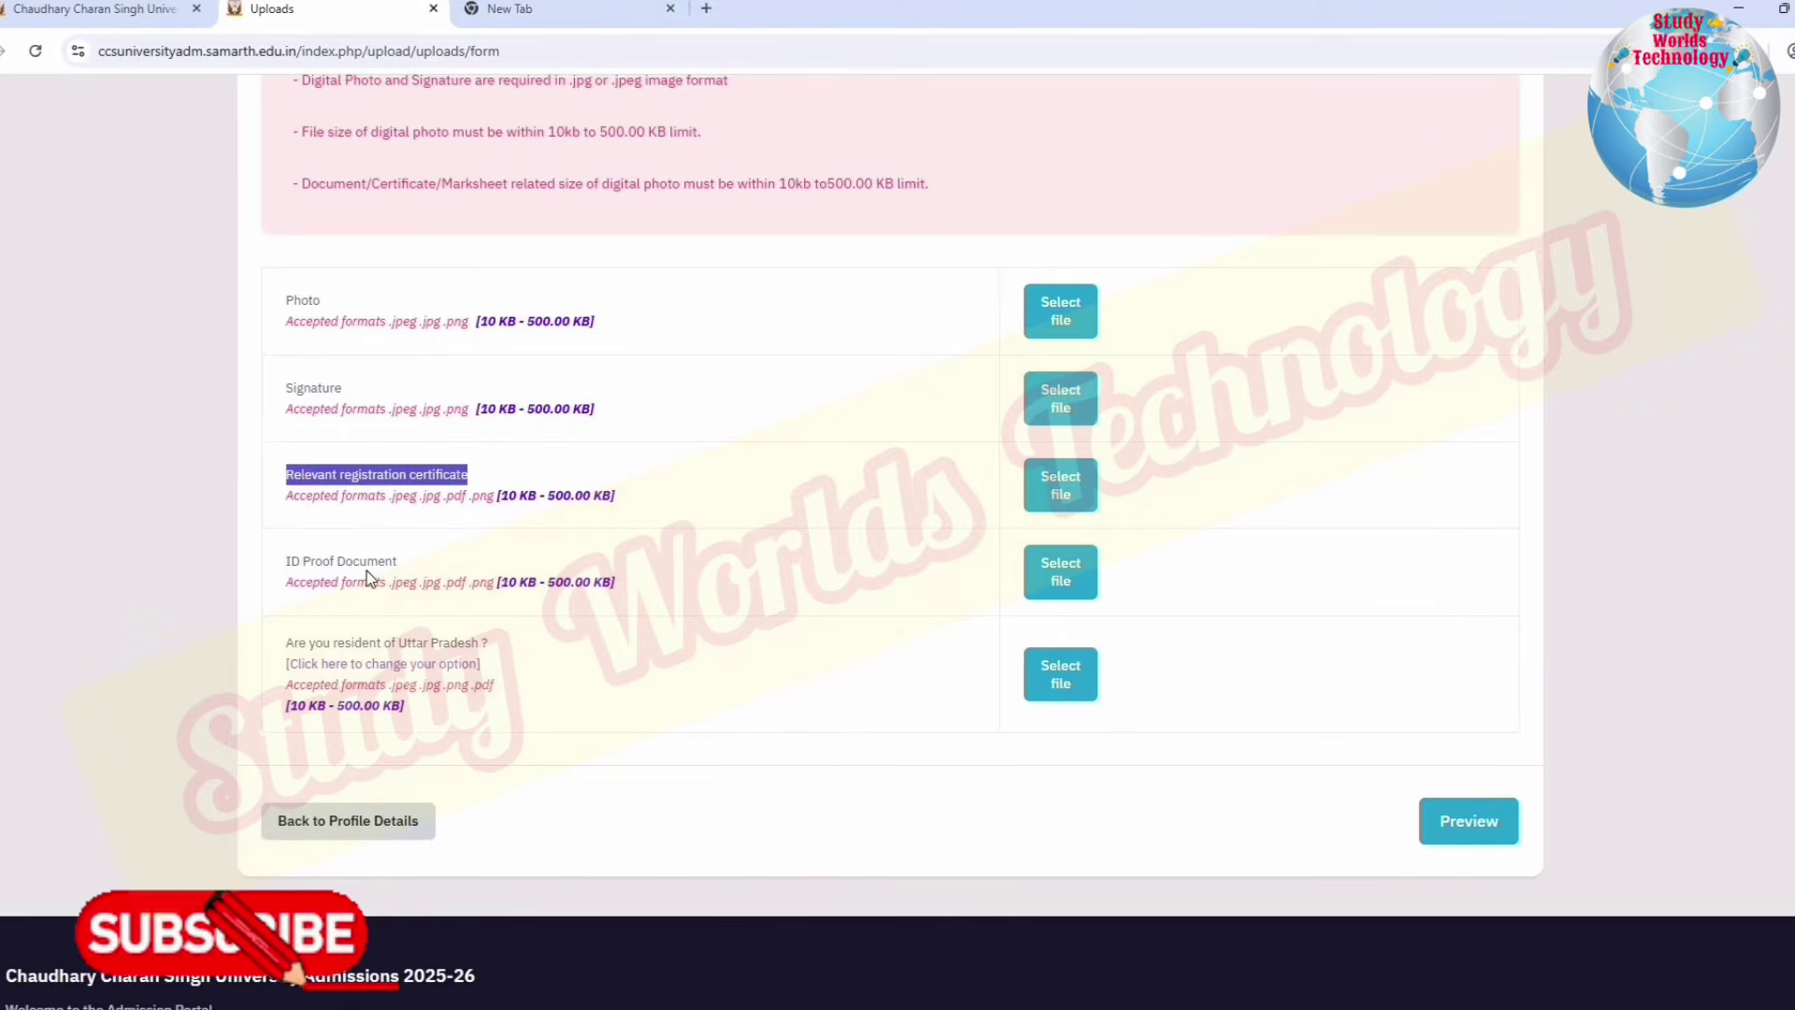
pyautogui.click(552, 474)
pyautogui.hotkey('shift', 'Home')
pyautogui.hotkey('shift', 'End')
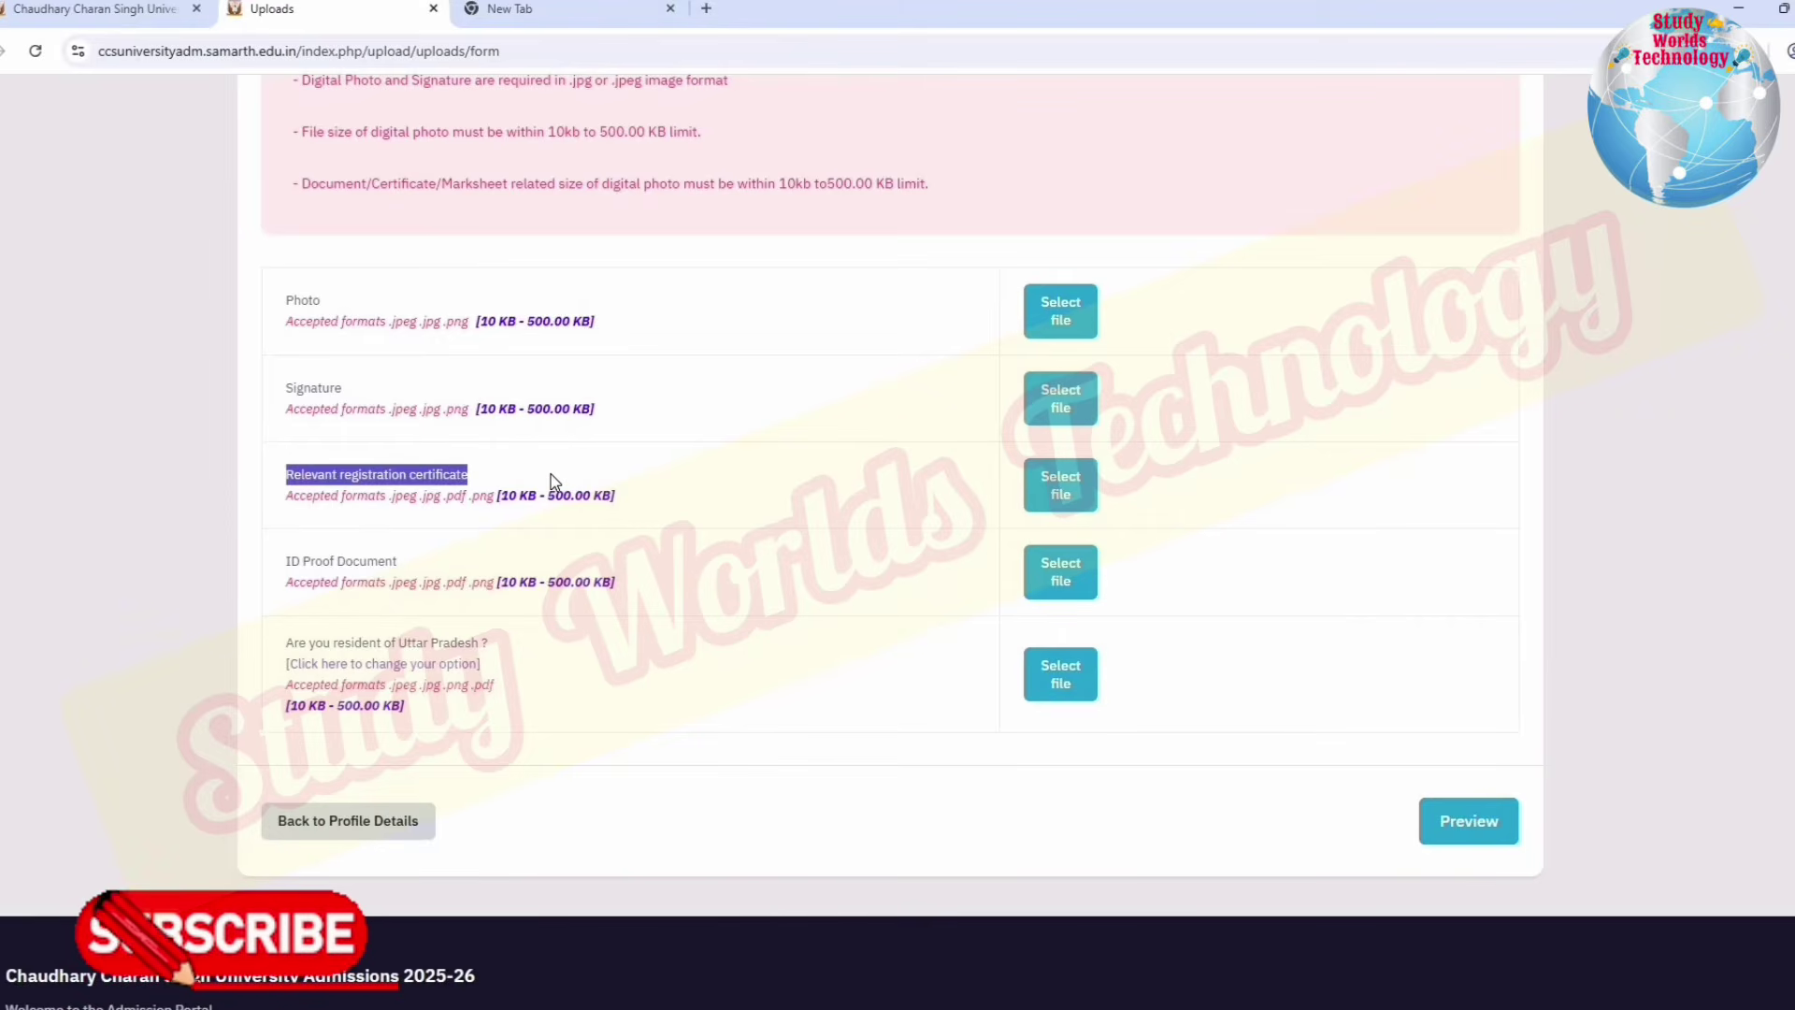
pyautogui.click(552, 474)
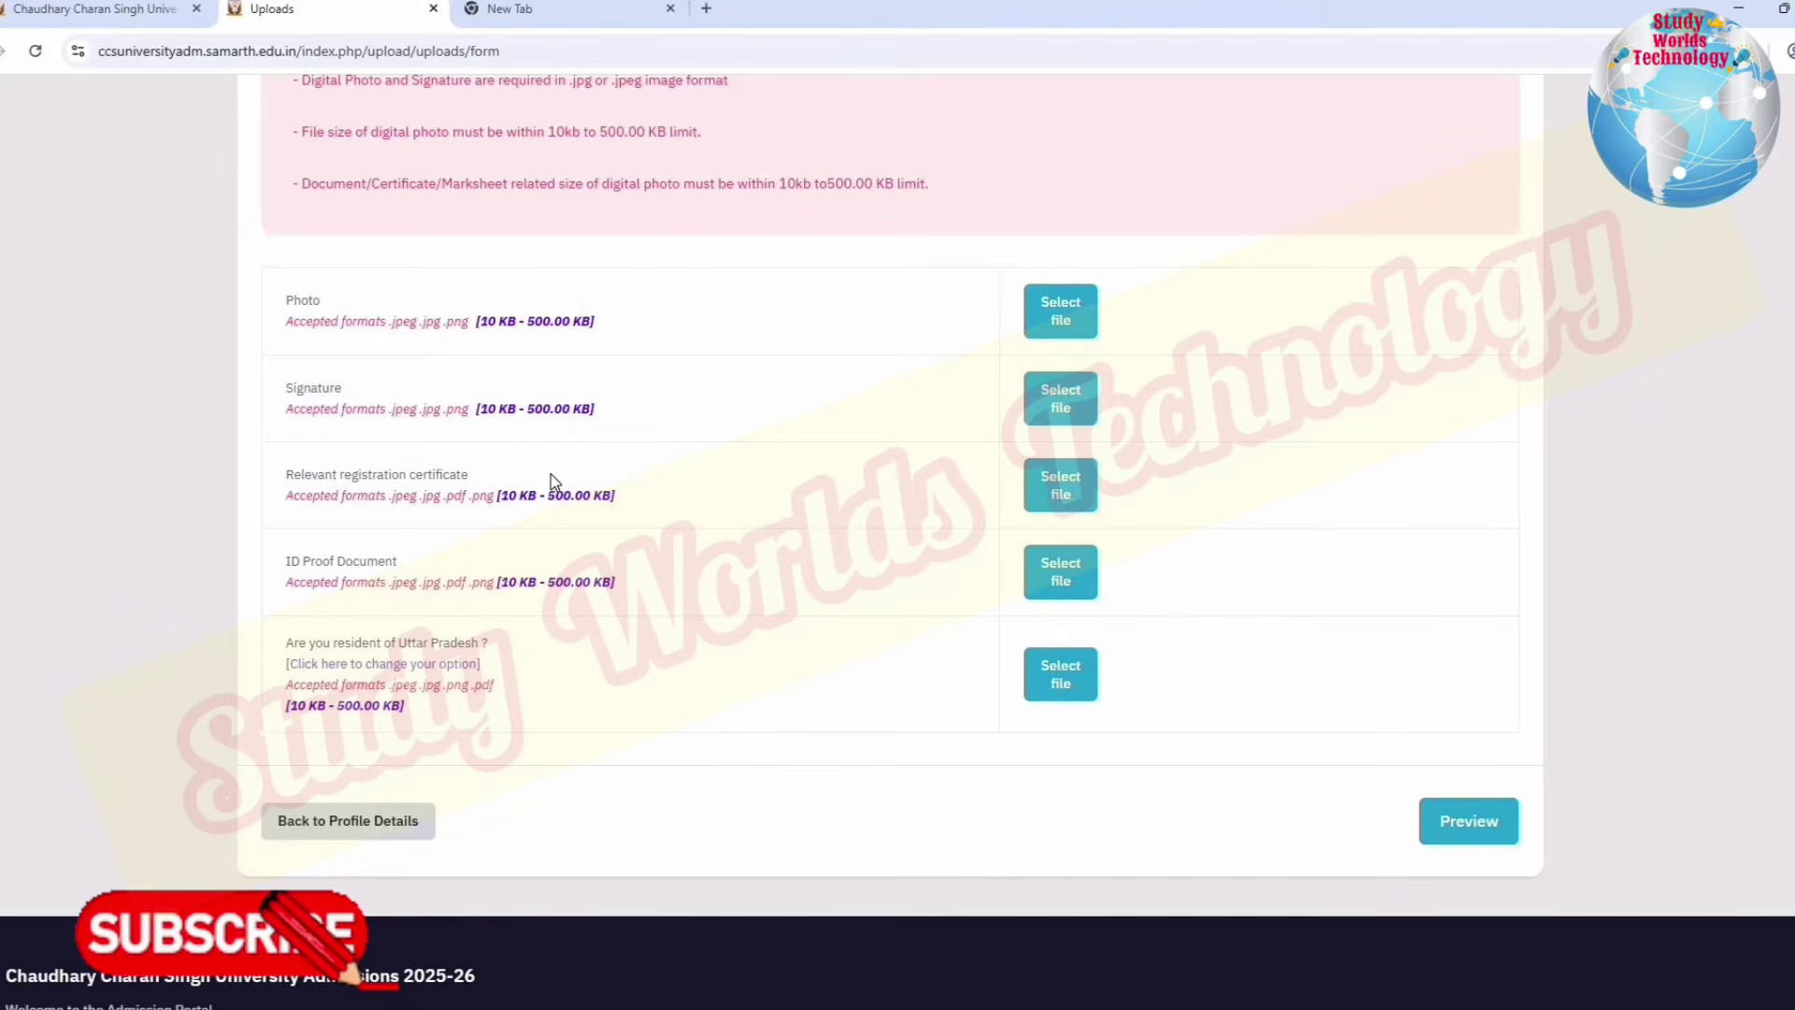
pyautogui.tripleClick(552, 474)
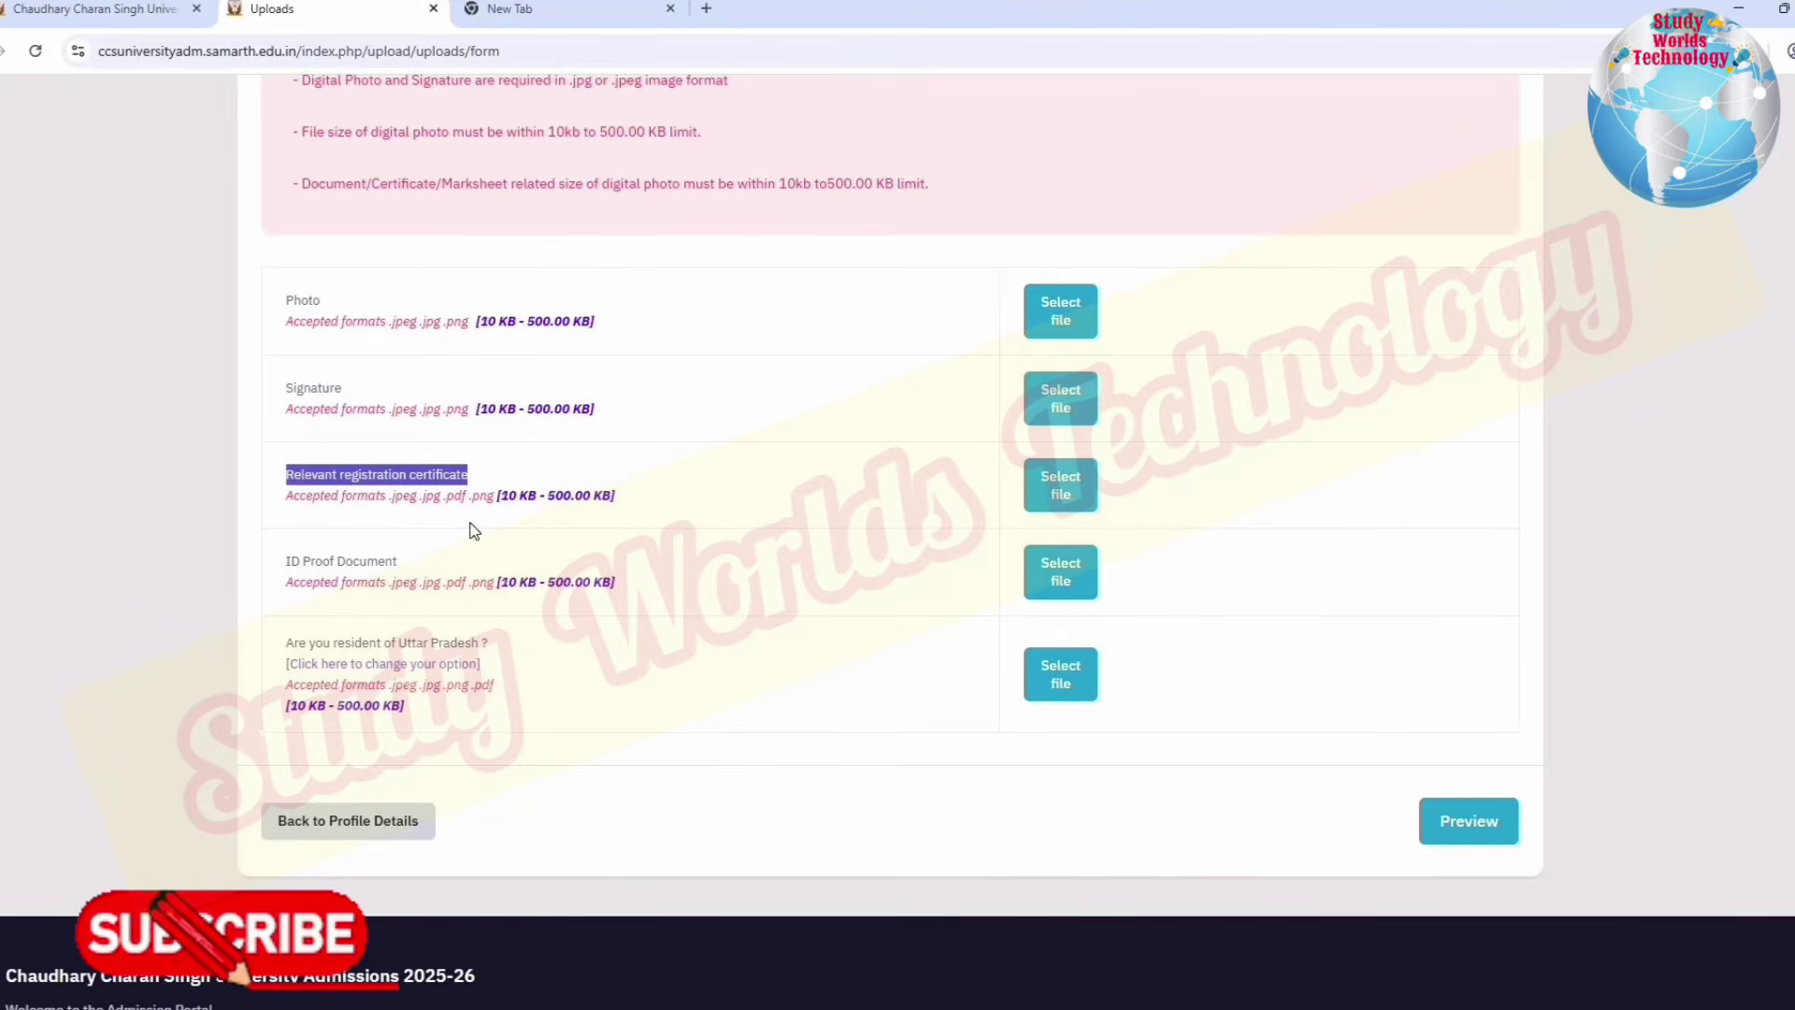
pyautogui.click(551, 474)
pyautogui.tripleClick(552, 474)
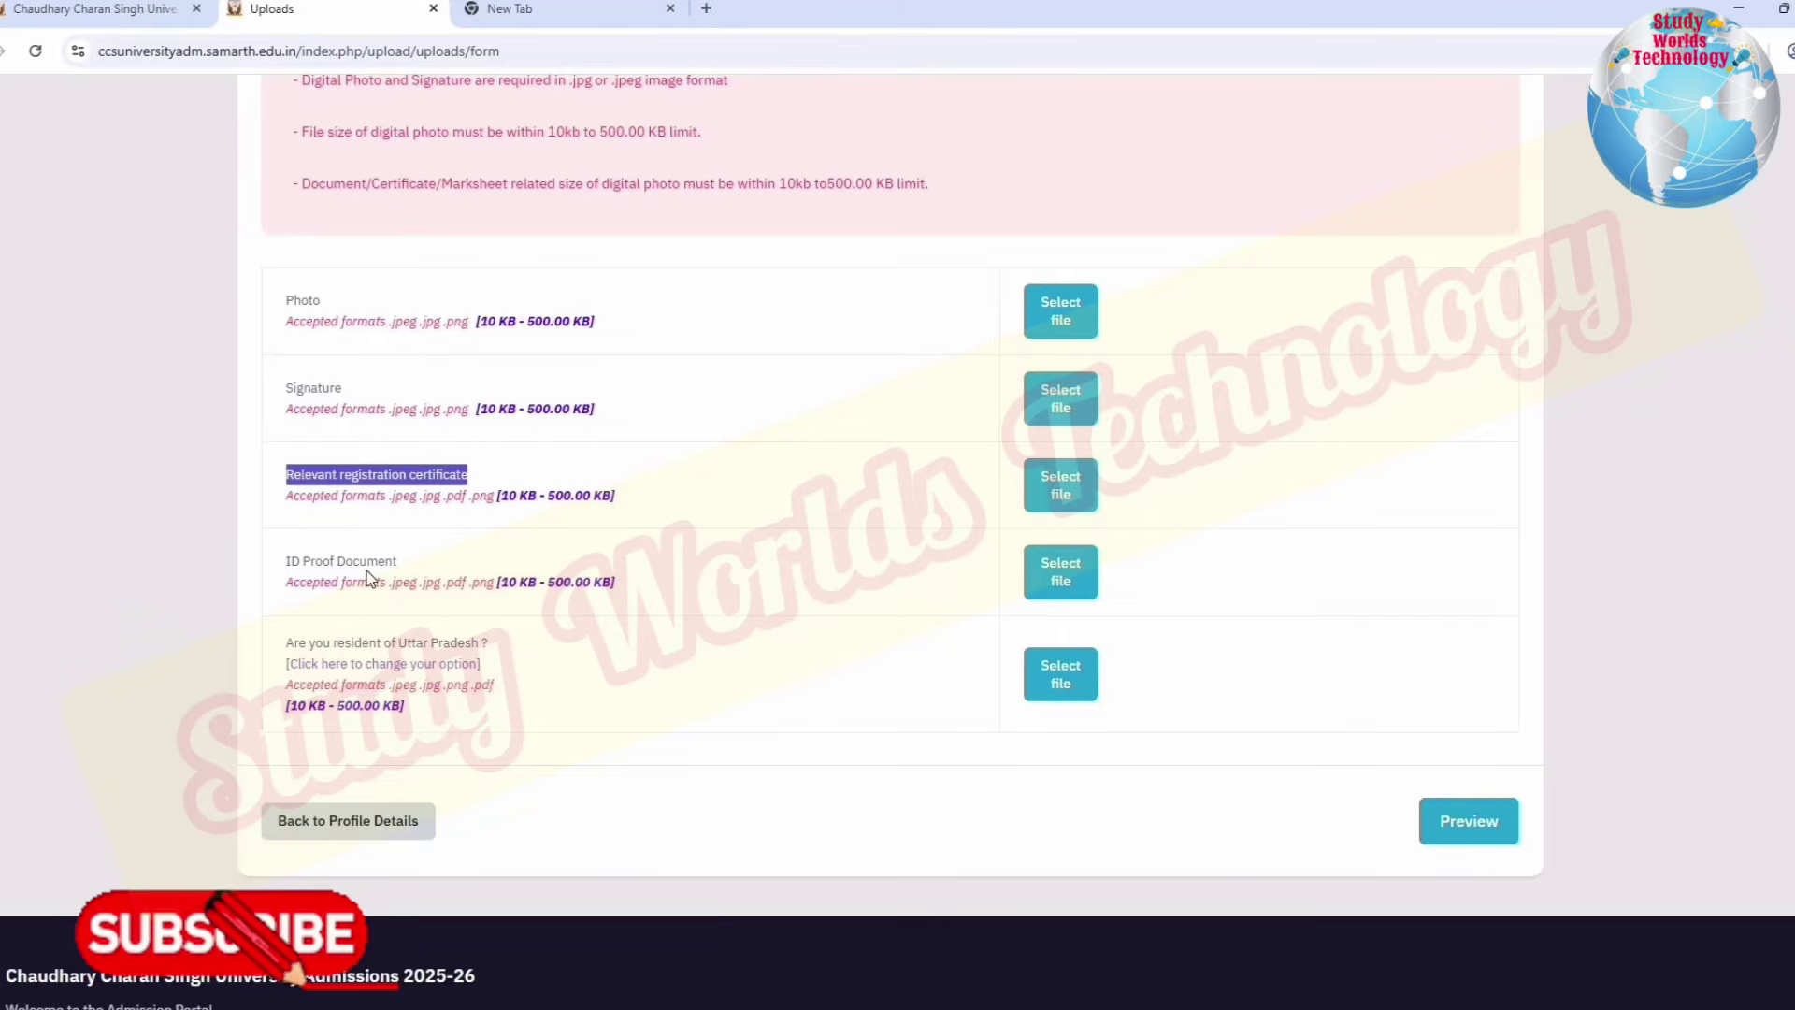
pyautogui.click(552, 474)
pyautogui.tripleClick(552, 474)
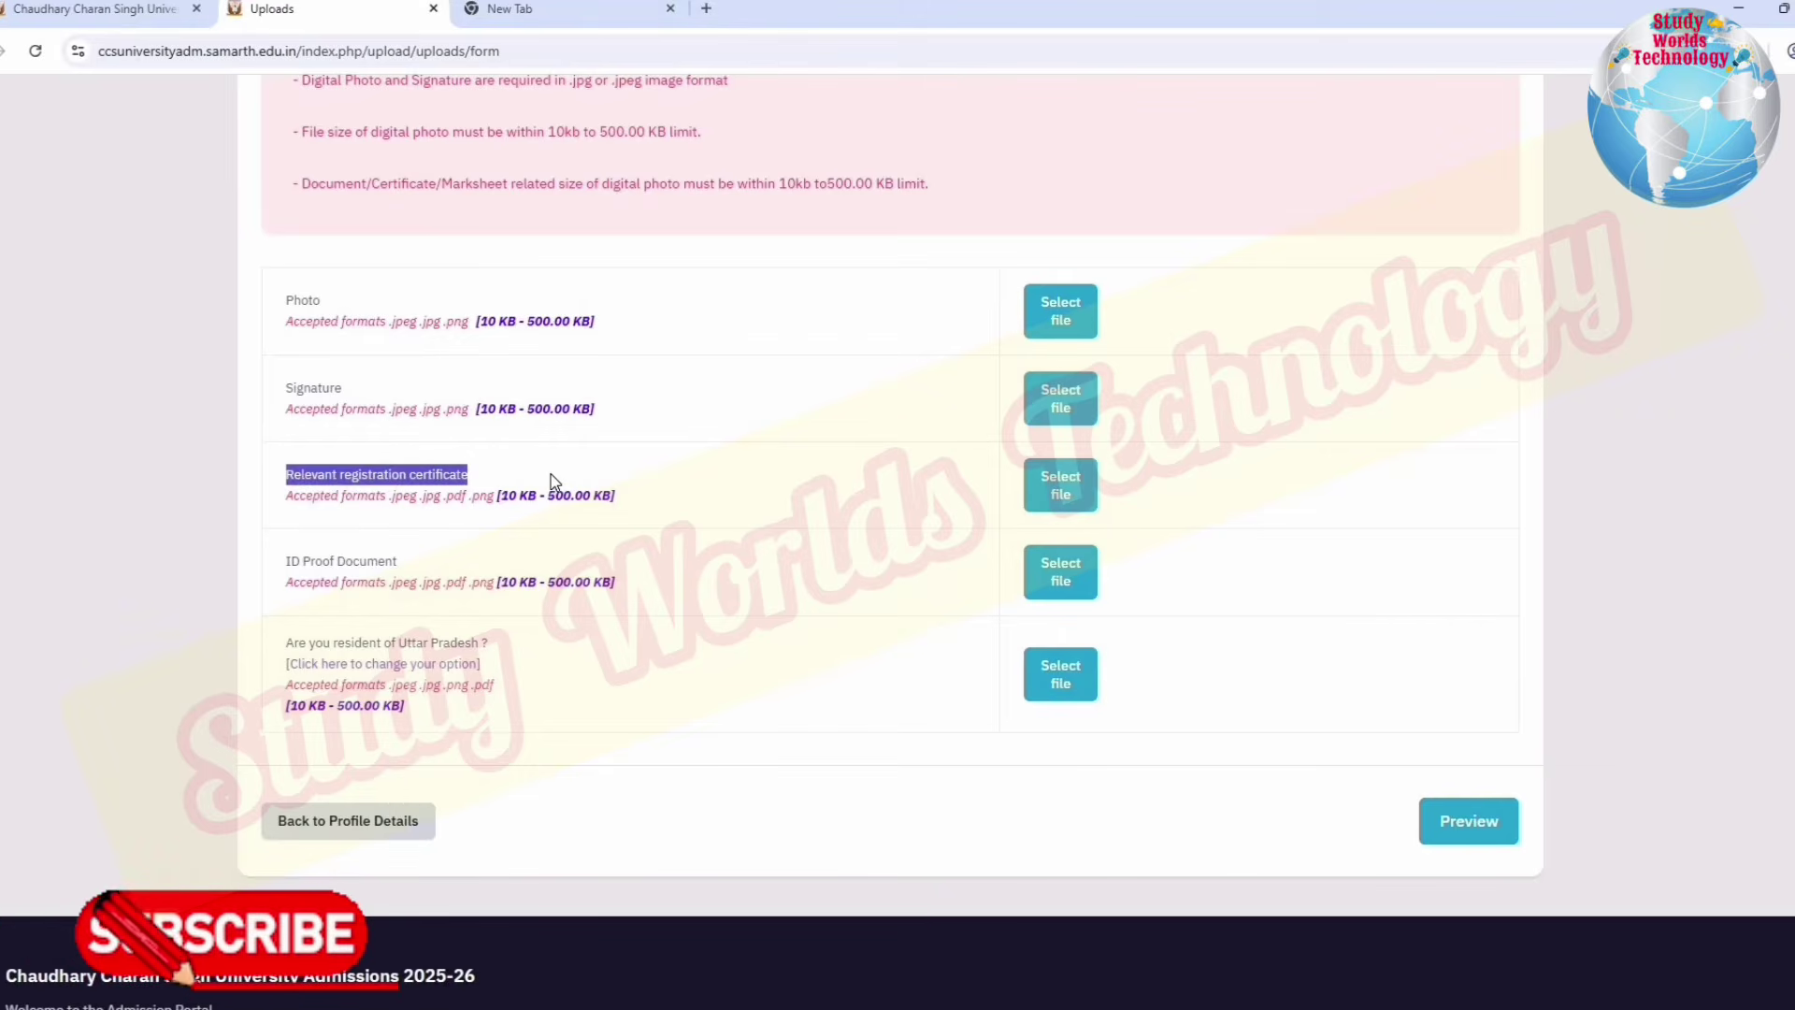
pyautogui.click(551, 476)
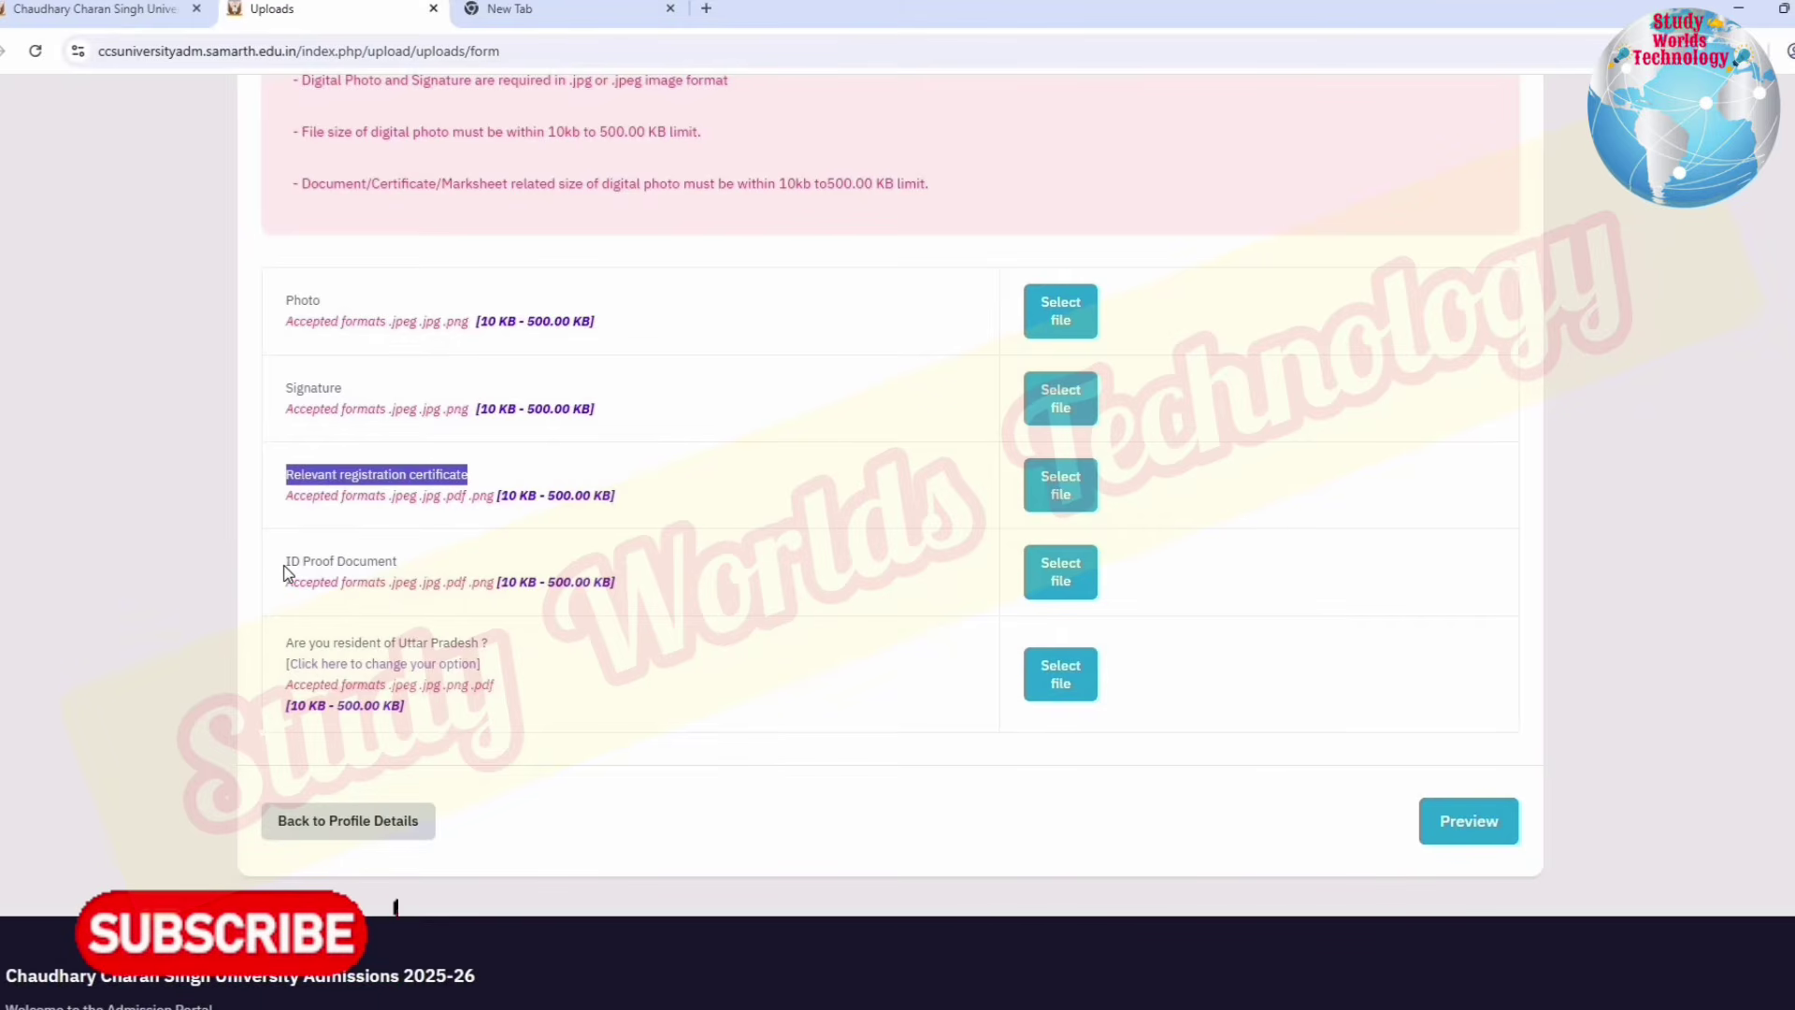
# Step: Check the upload entries for the ID proof document and Uttar Pradesh residency, including the option to change the residency answer
pyautogui.tripleClick(434, 564)
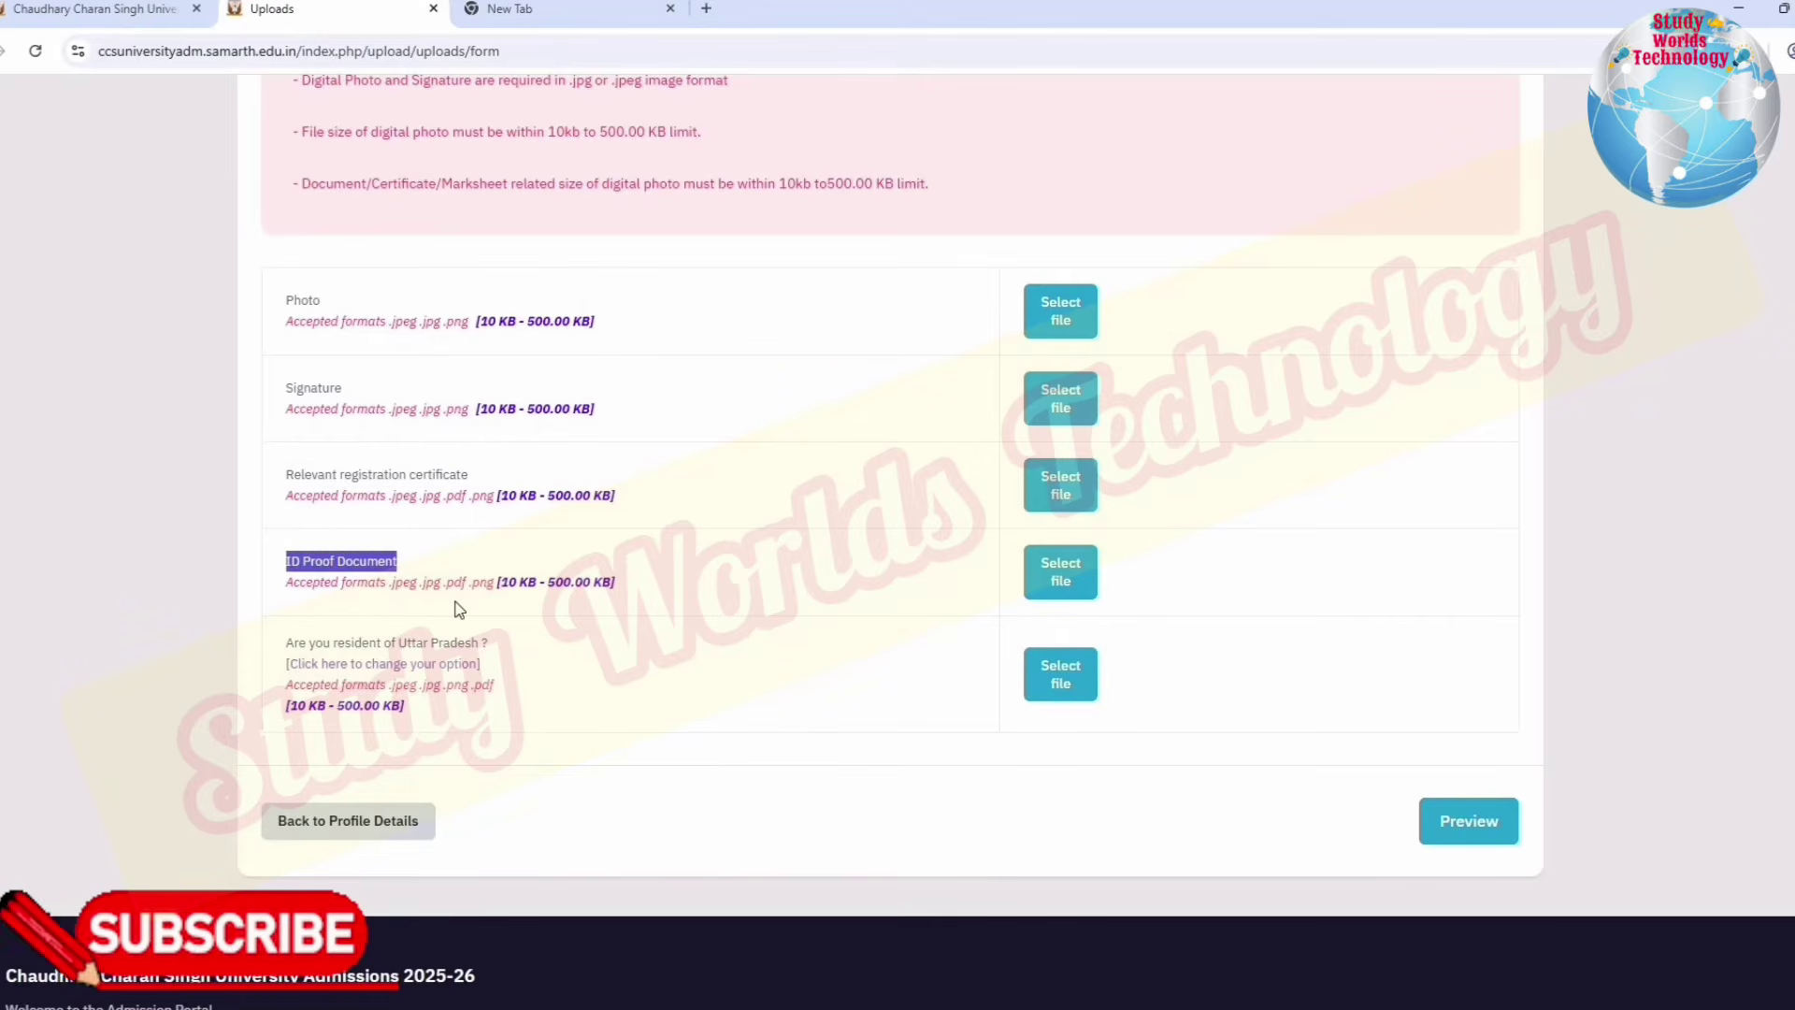
pyautogui.moveTo(293, 643); pyautogui.dragTo(551, 653)
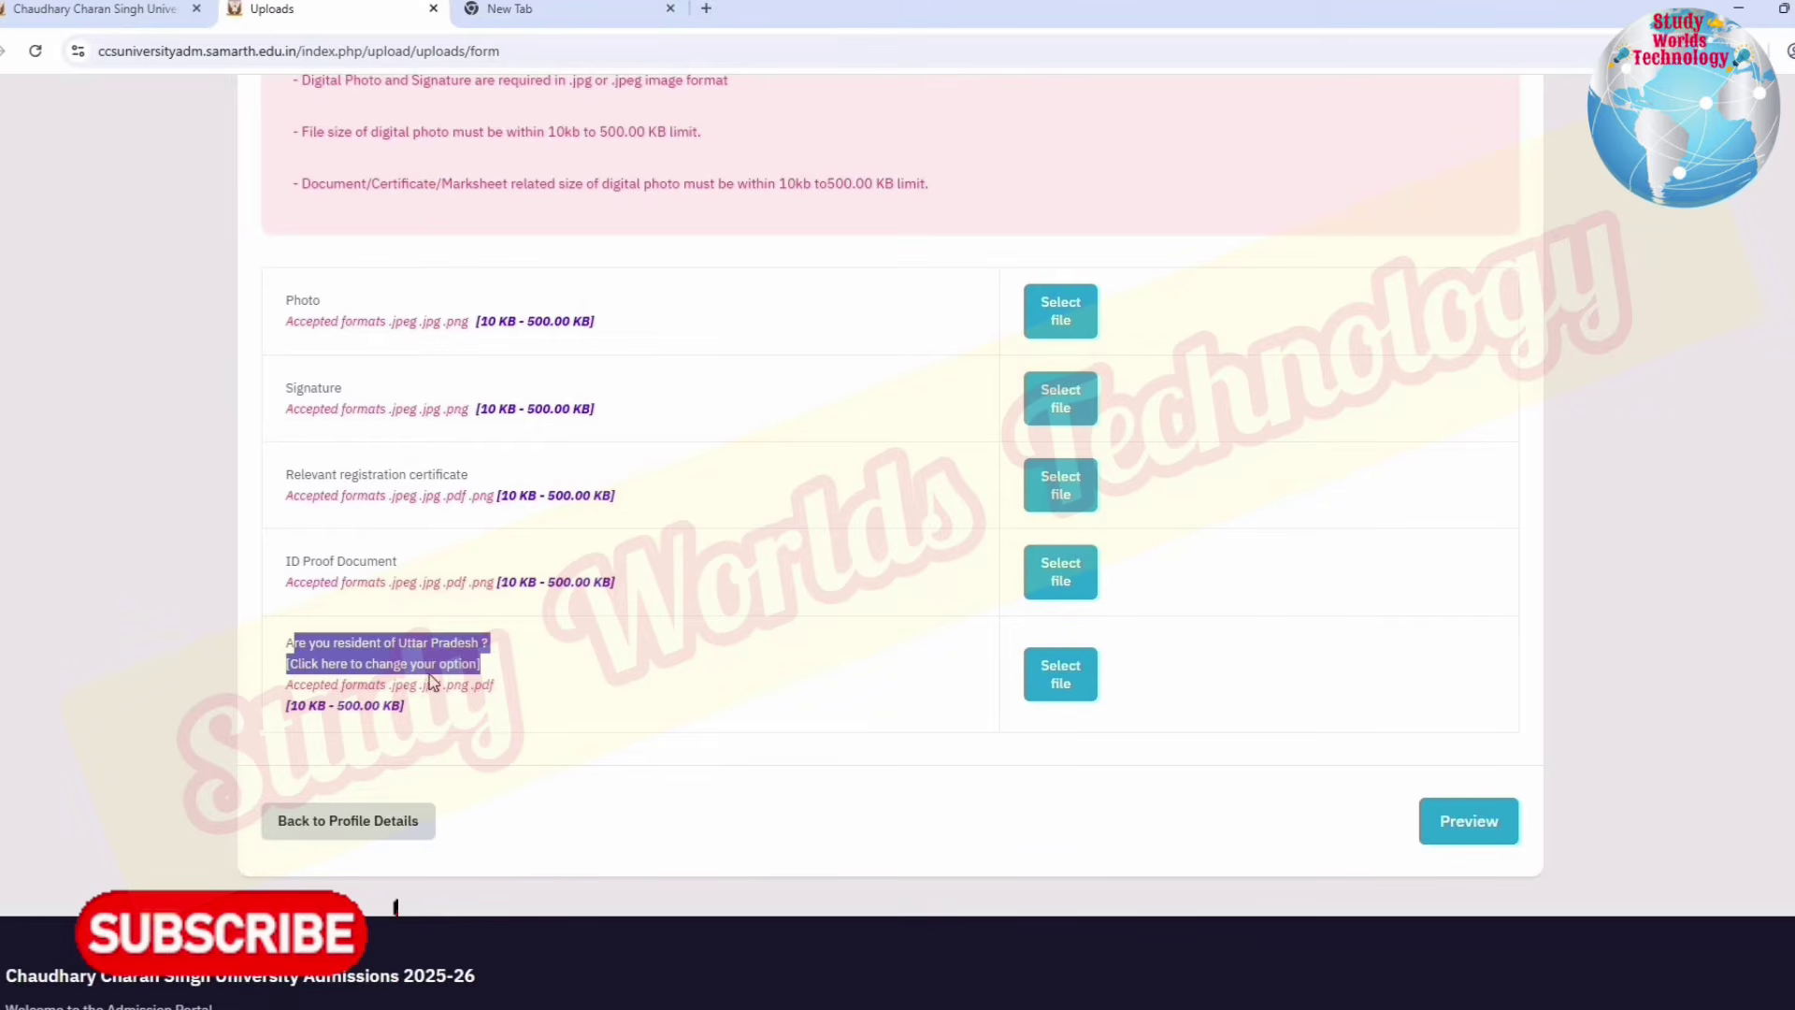
pyautogui.click(356, 672)
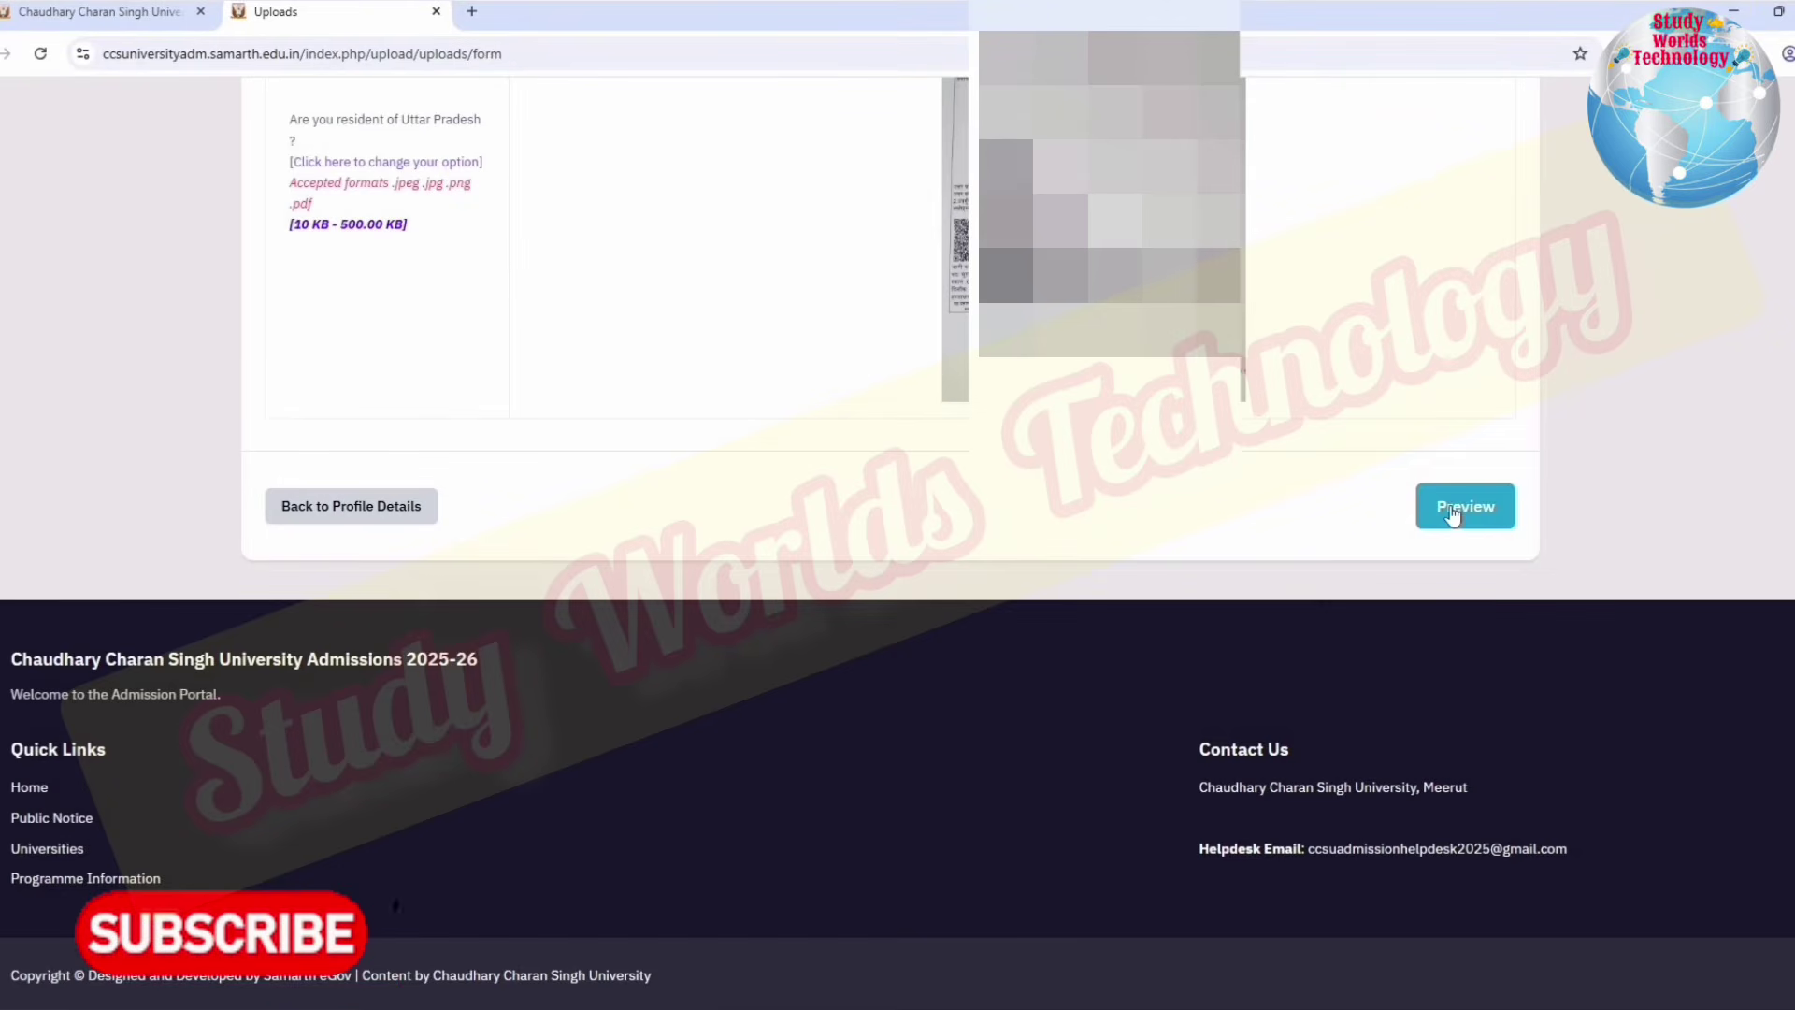
# Step: Open the application preview and review the profile details and uploads down to the declaration
pyautogui.click(1452, 514)
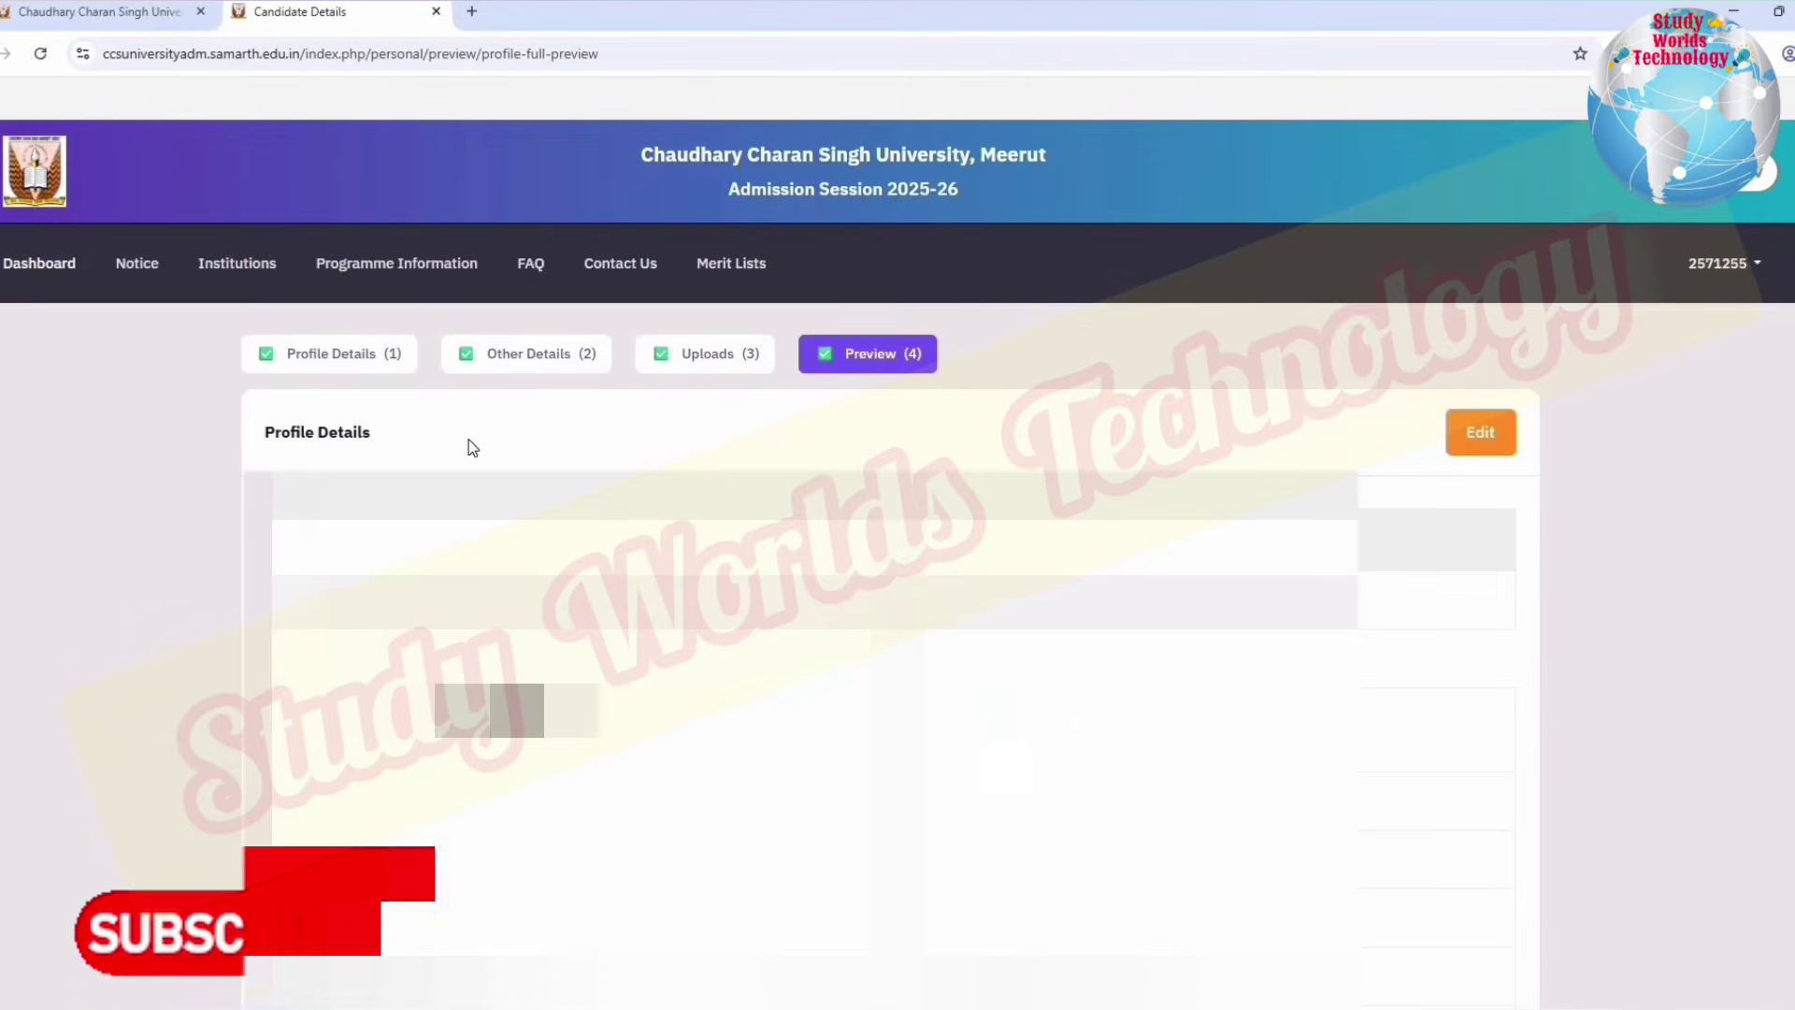
pyautogui.moveTo(468, 440); pyautogui.dragTo(275, 432)
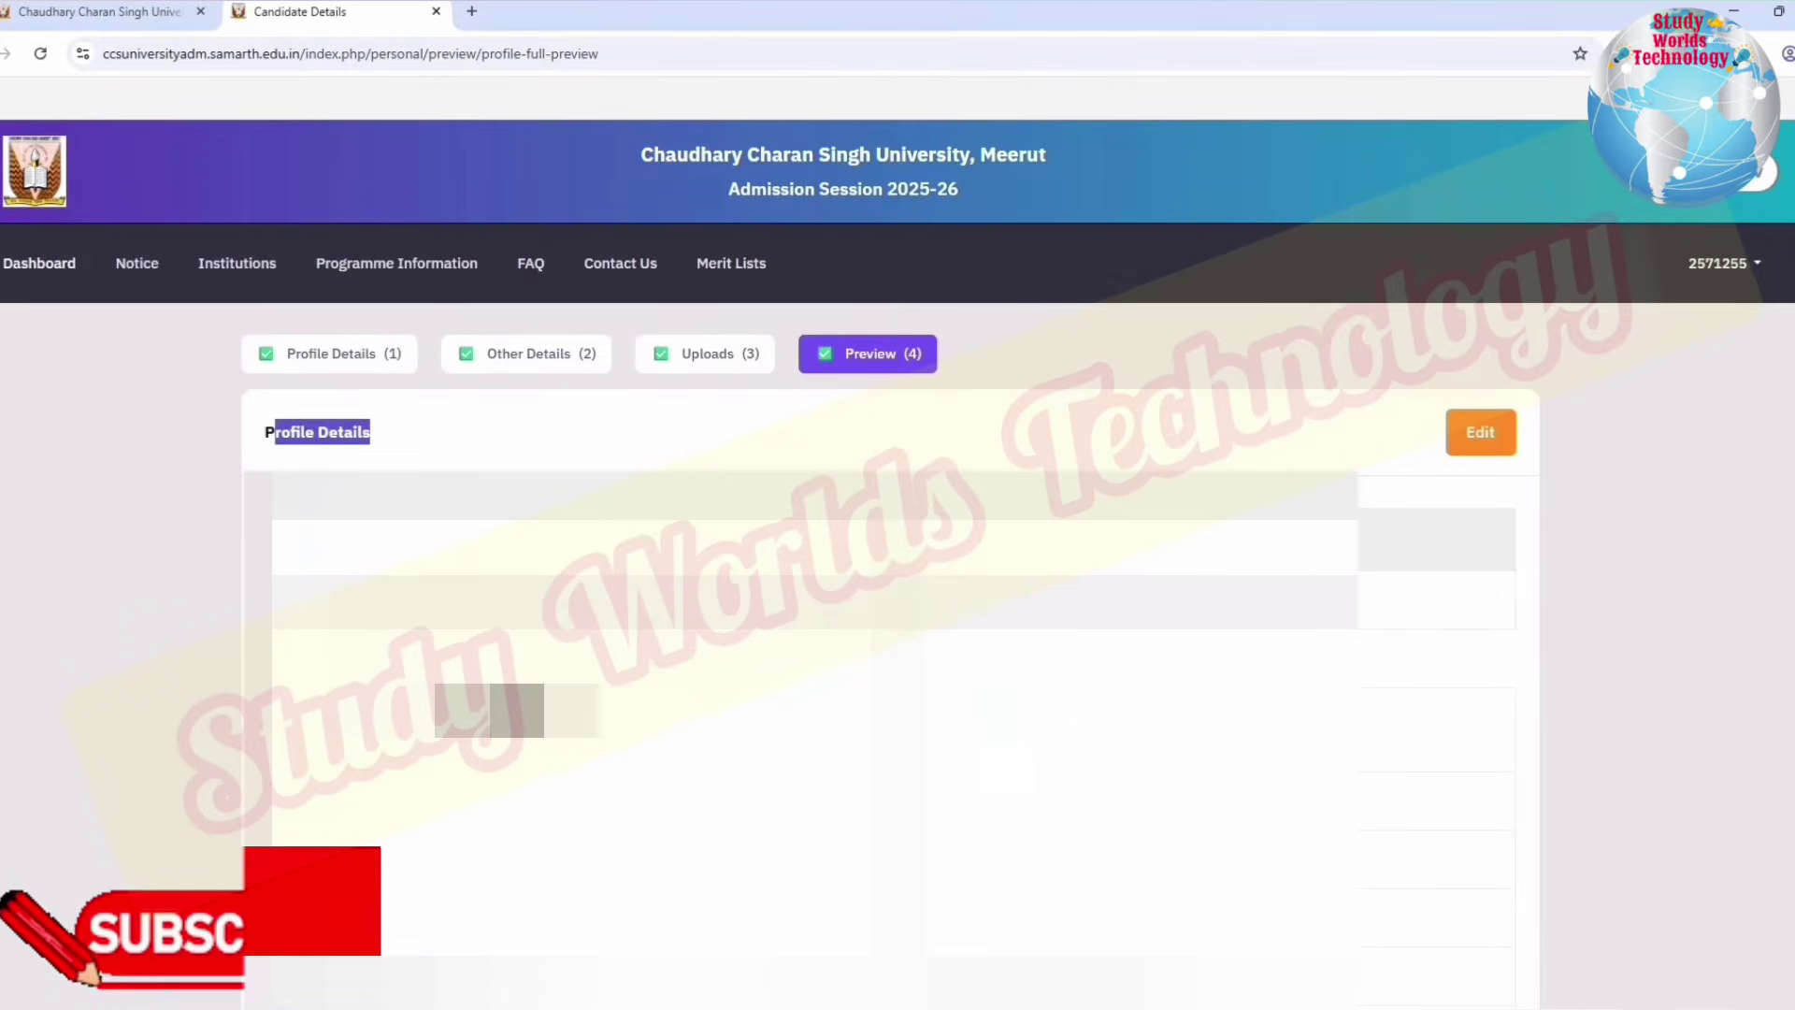
pyautogui.scroll(-10, 897, 560)
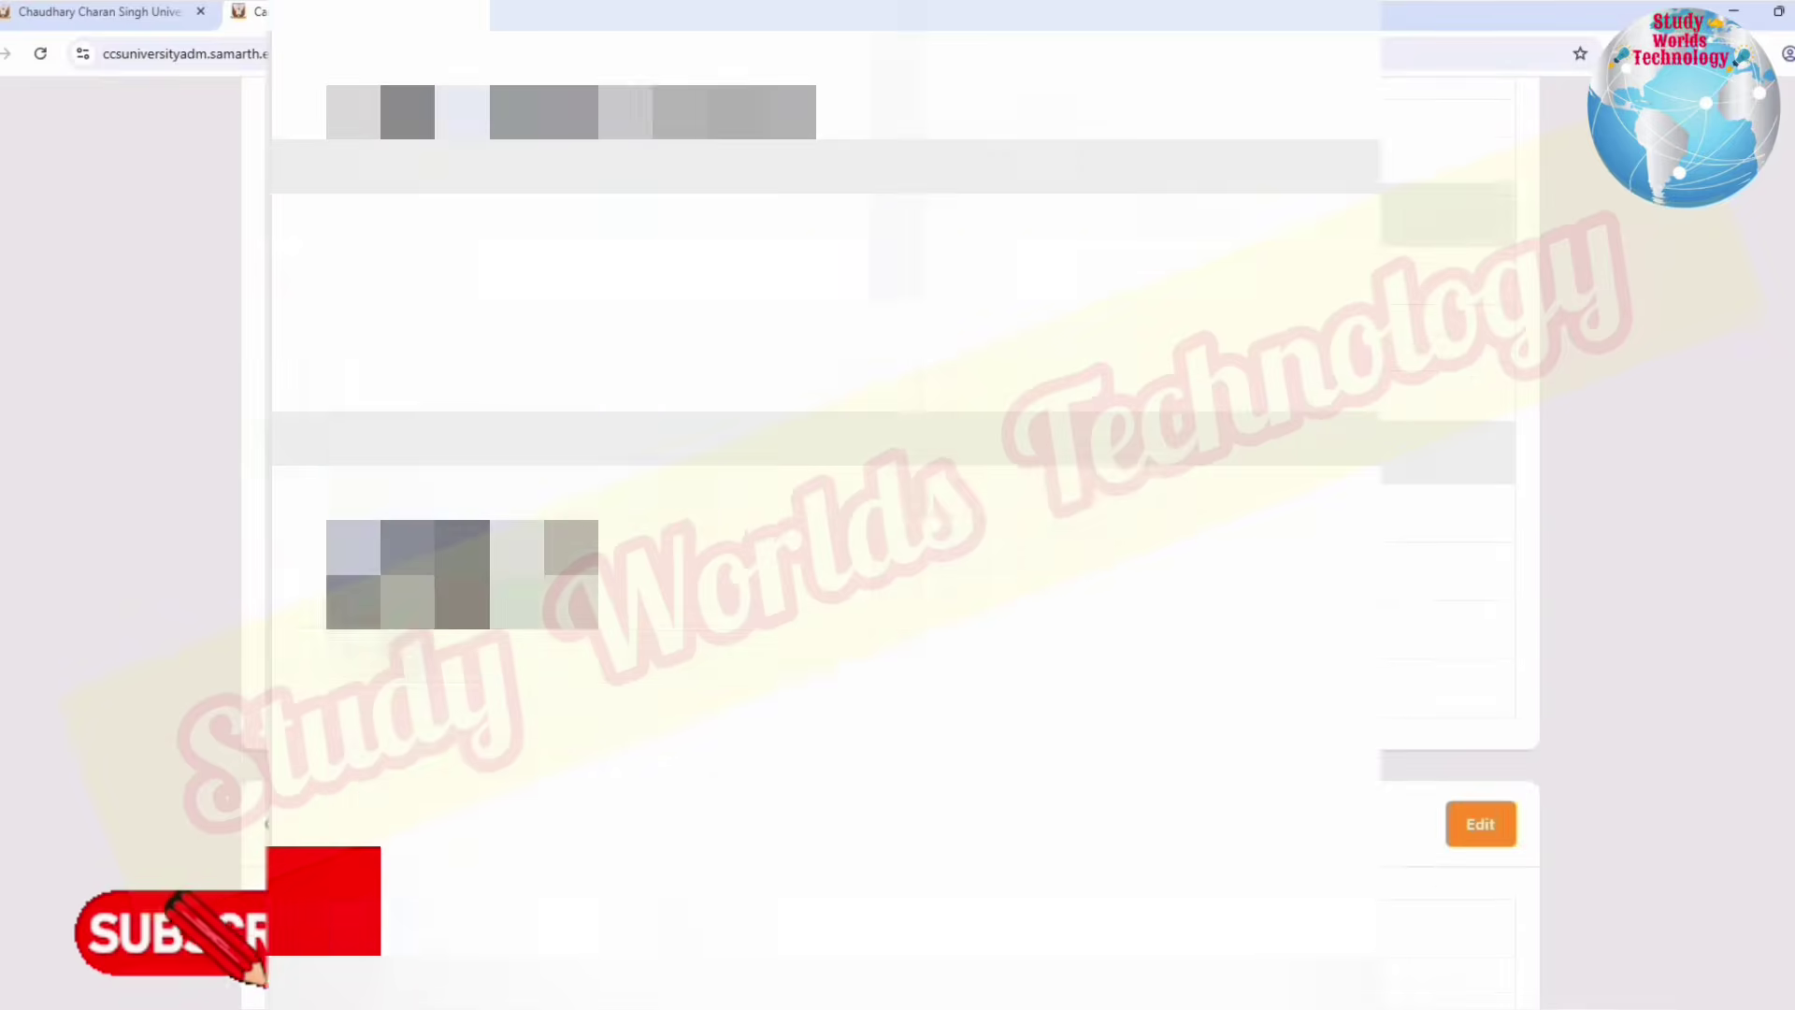
pyautogui.scroll(-3, 897, 524)
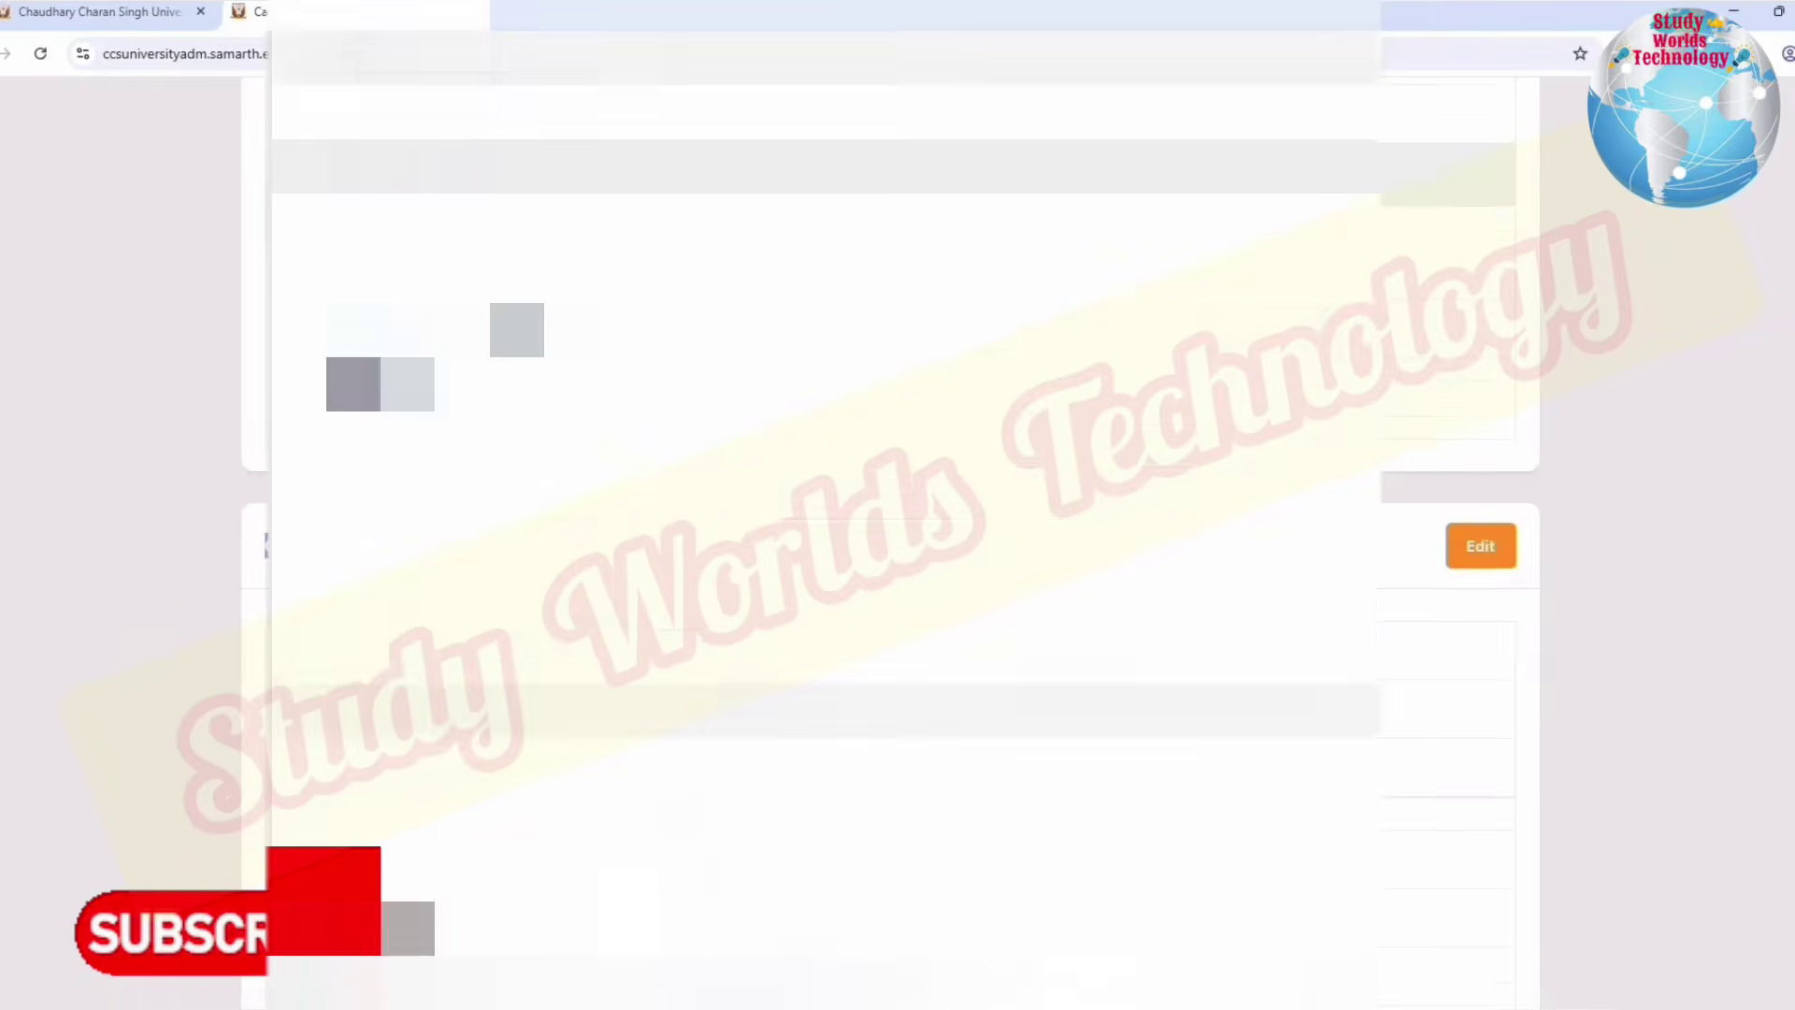
pyautogui.scroll(-3, 1417, 644)
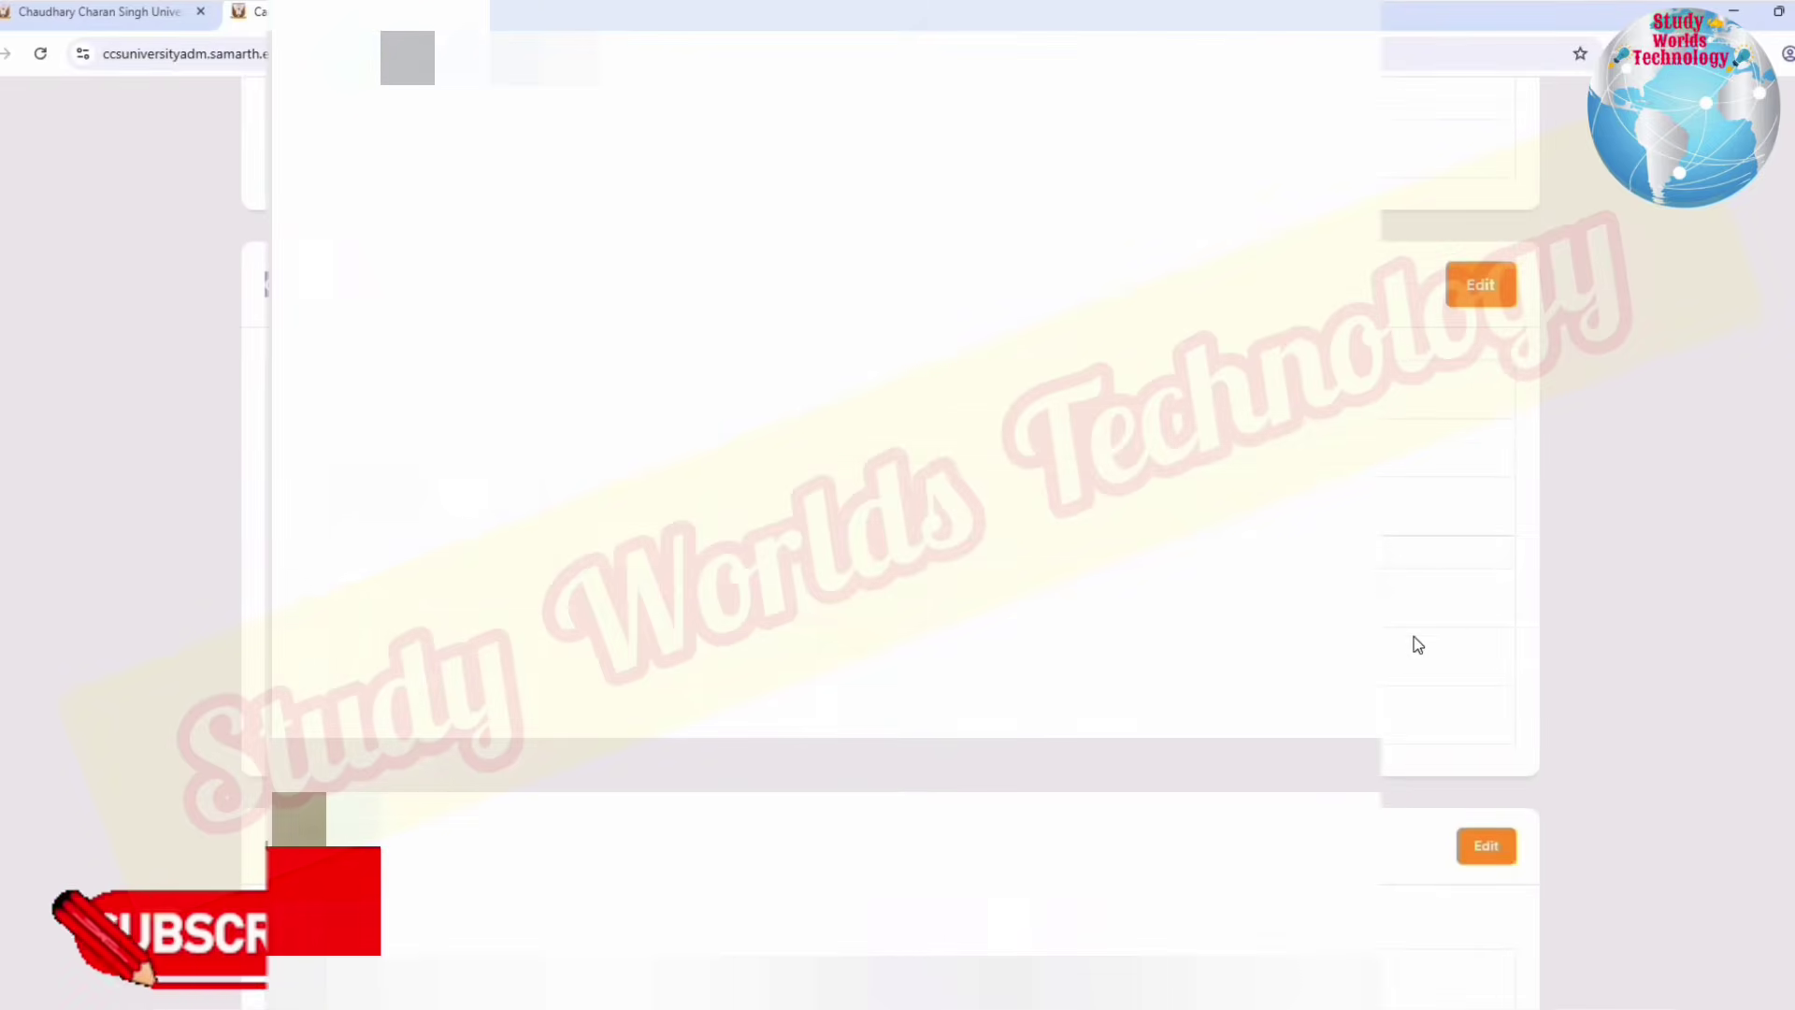
pyautogui.scroll(-5, 1413, 634)
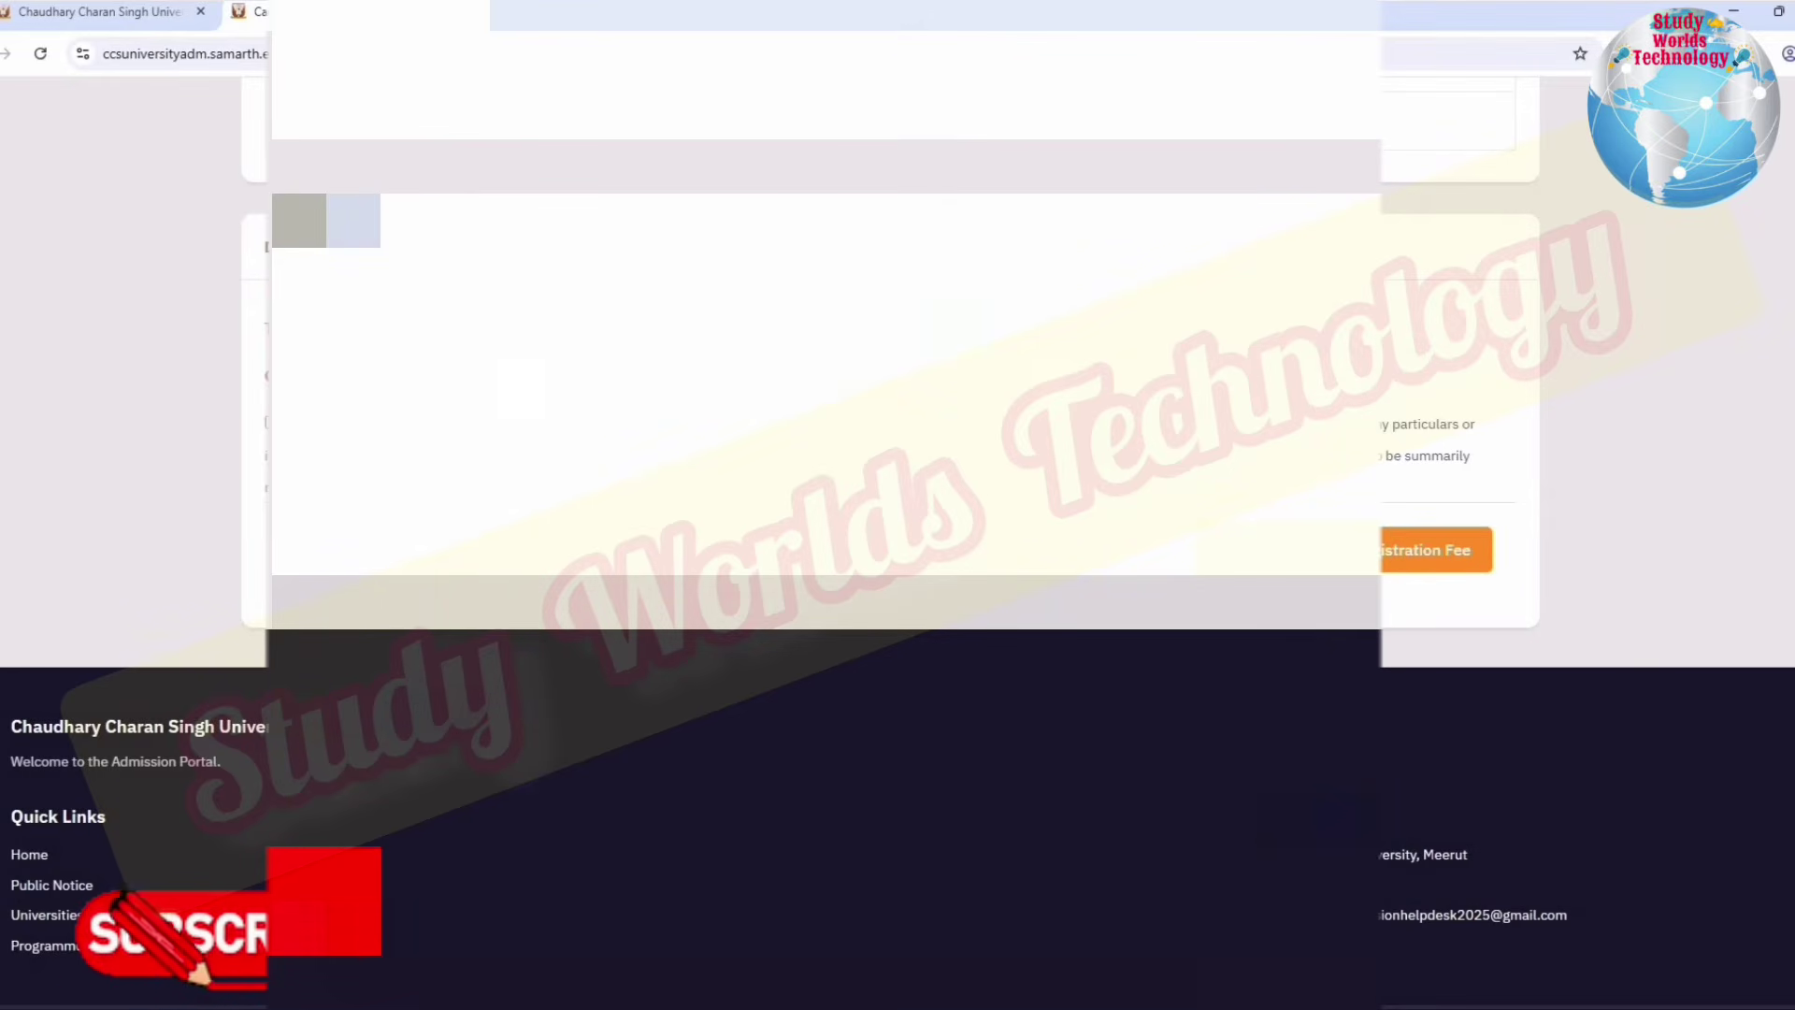
# Step: Accept the declaration and confirm the profile details to proceed to the registration fee payment
pyautogui.click(735, 432)
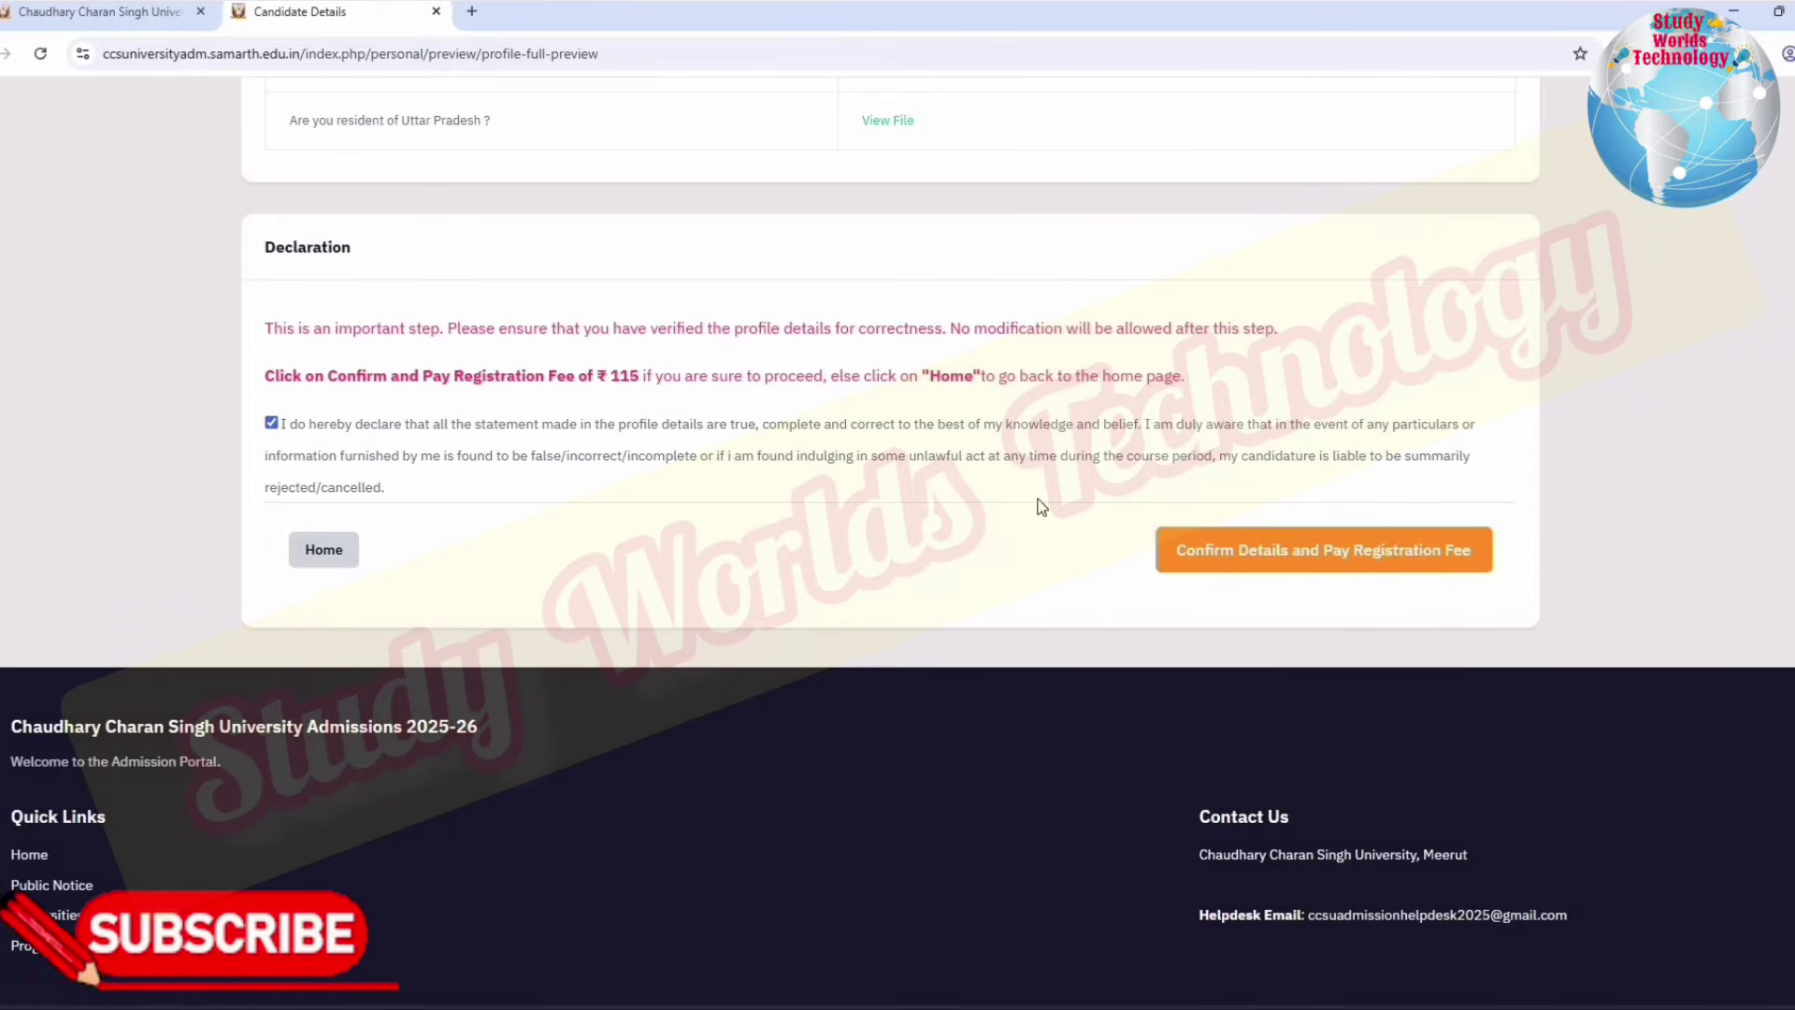
pyautogui.click(1283, 560)
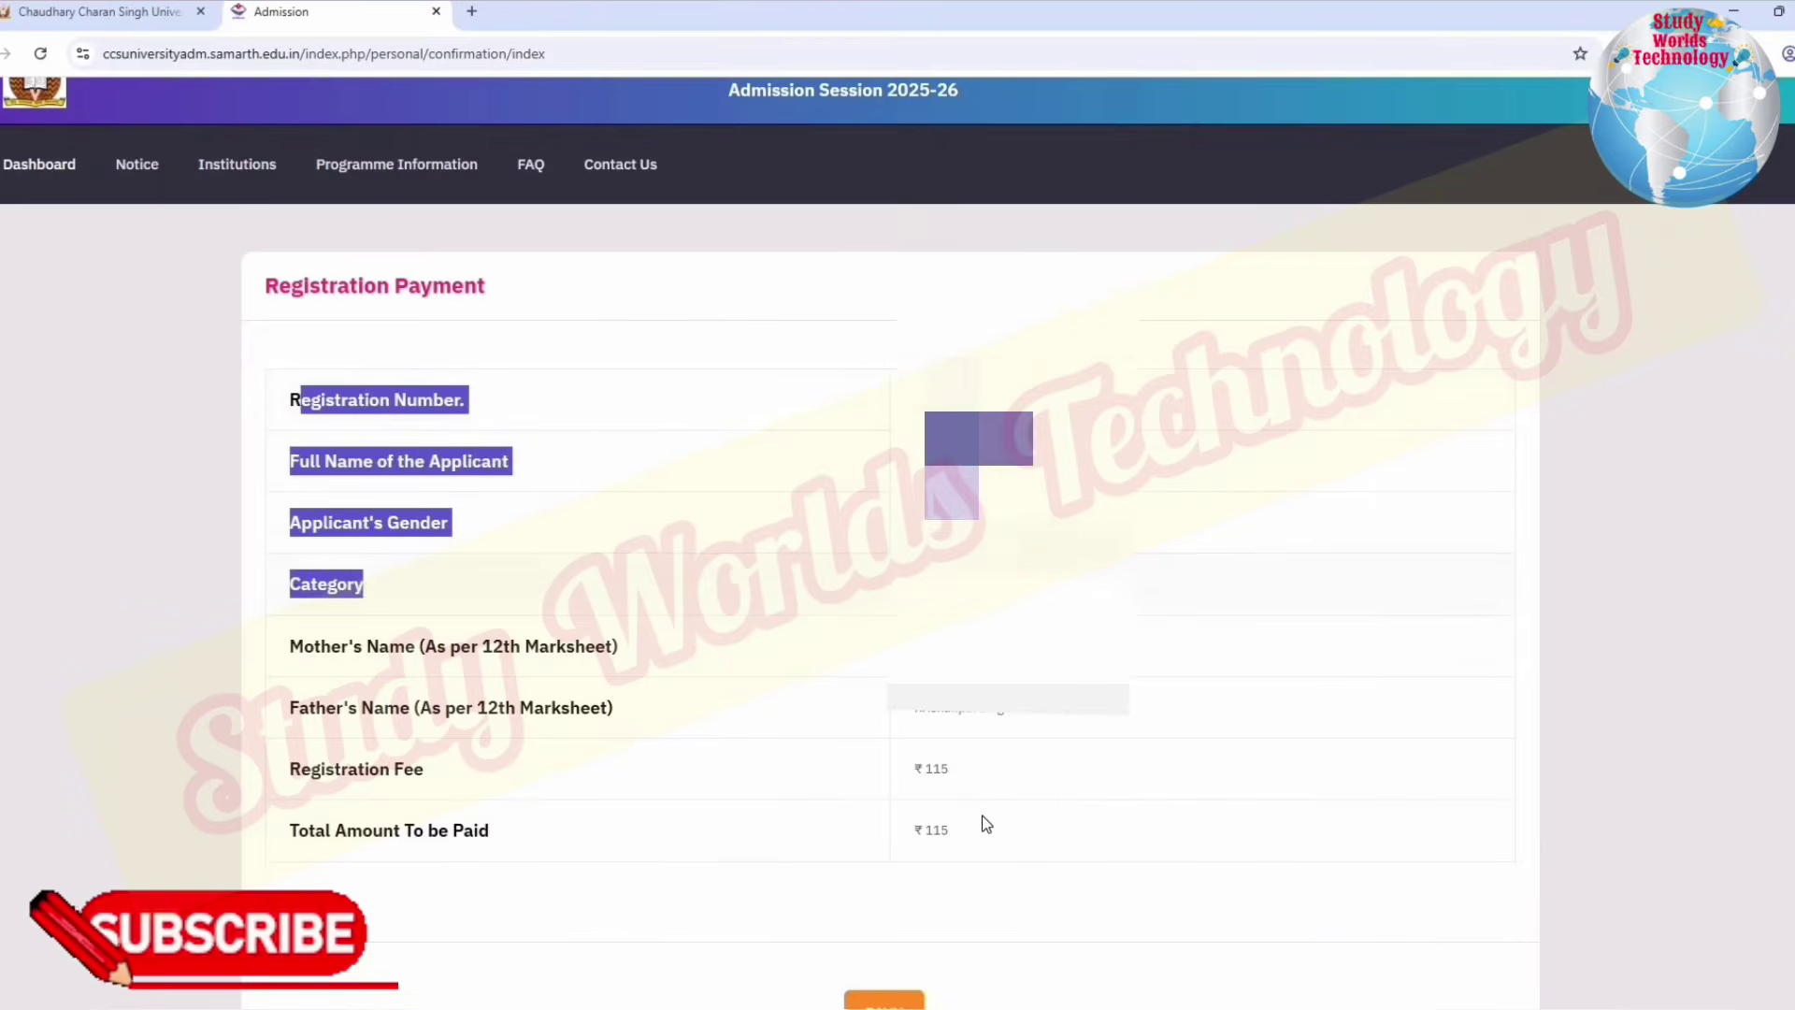
# Step: Check the registration payment summary and proceed through PayU with UPI as the payment method
pyautogui.moveTo(987, 823); pyautogui.dragTo(976, 773)
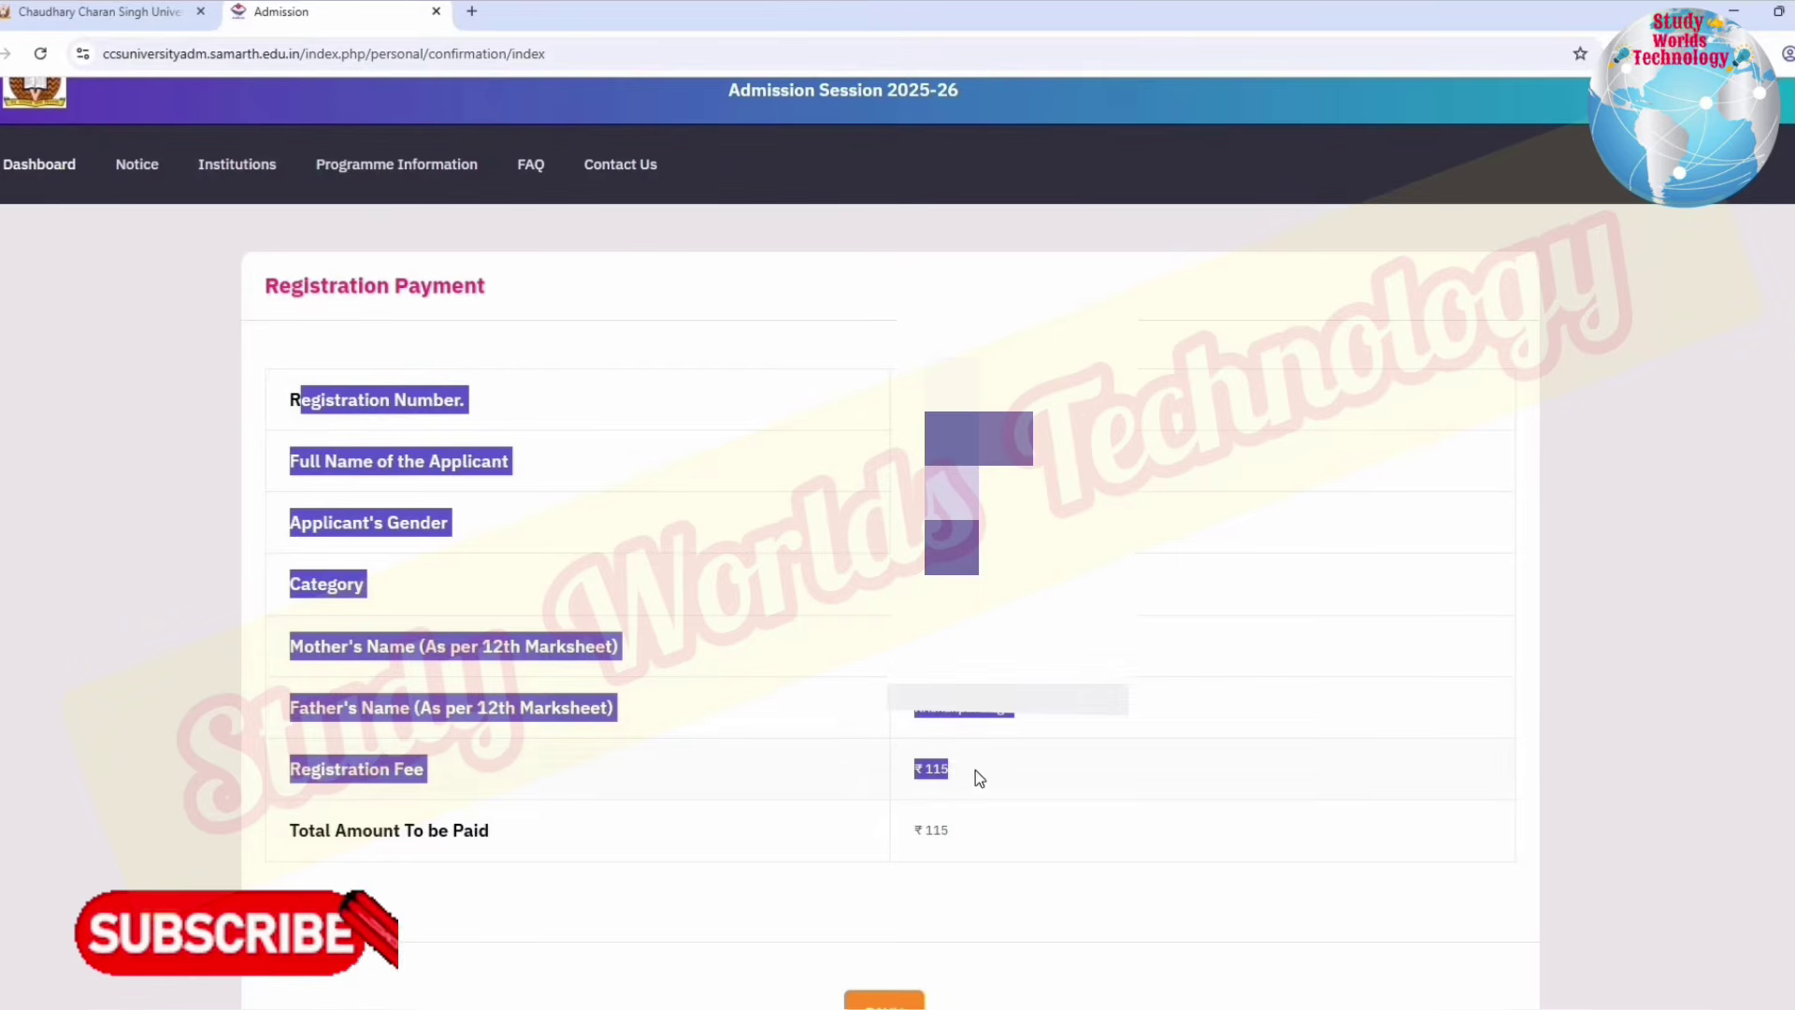
pyautogui.click(1131, 642)
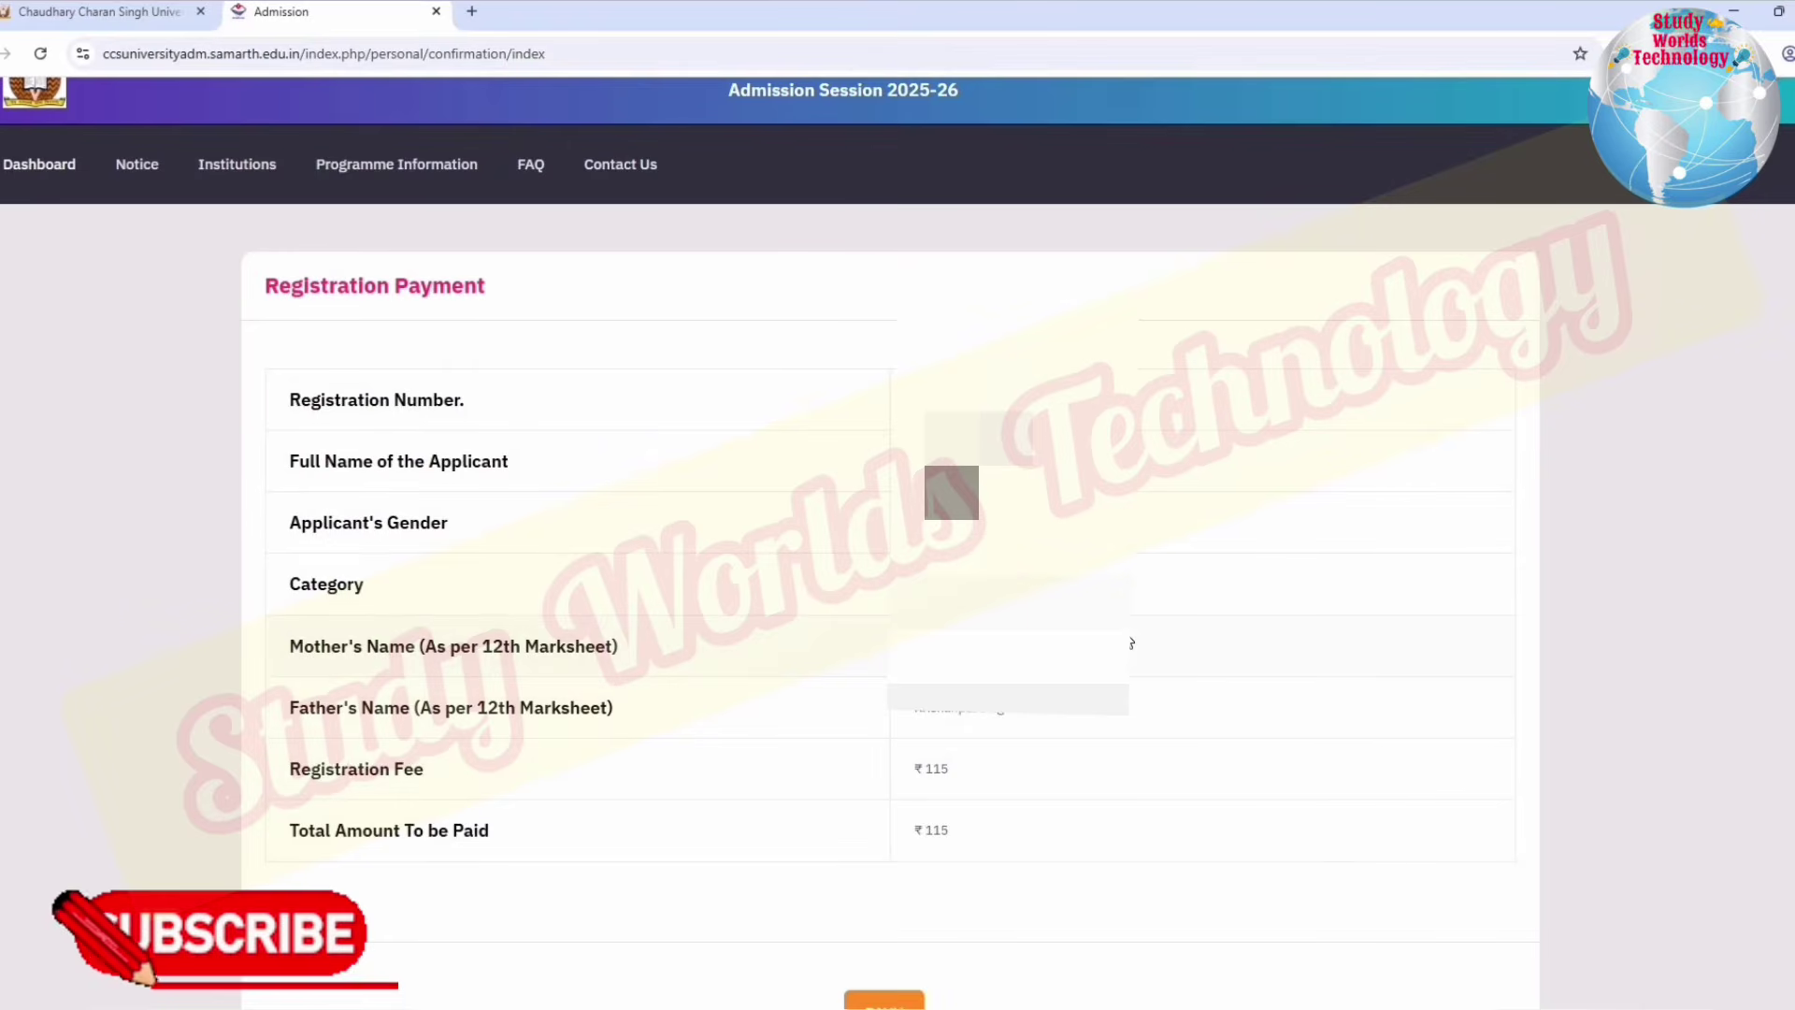
pyautogui.scroll(-6, 827, 412)
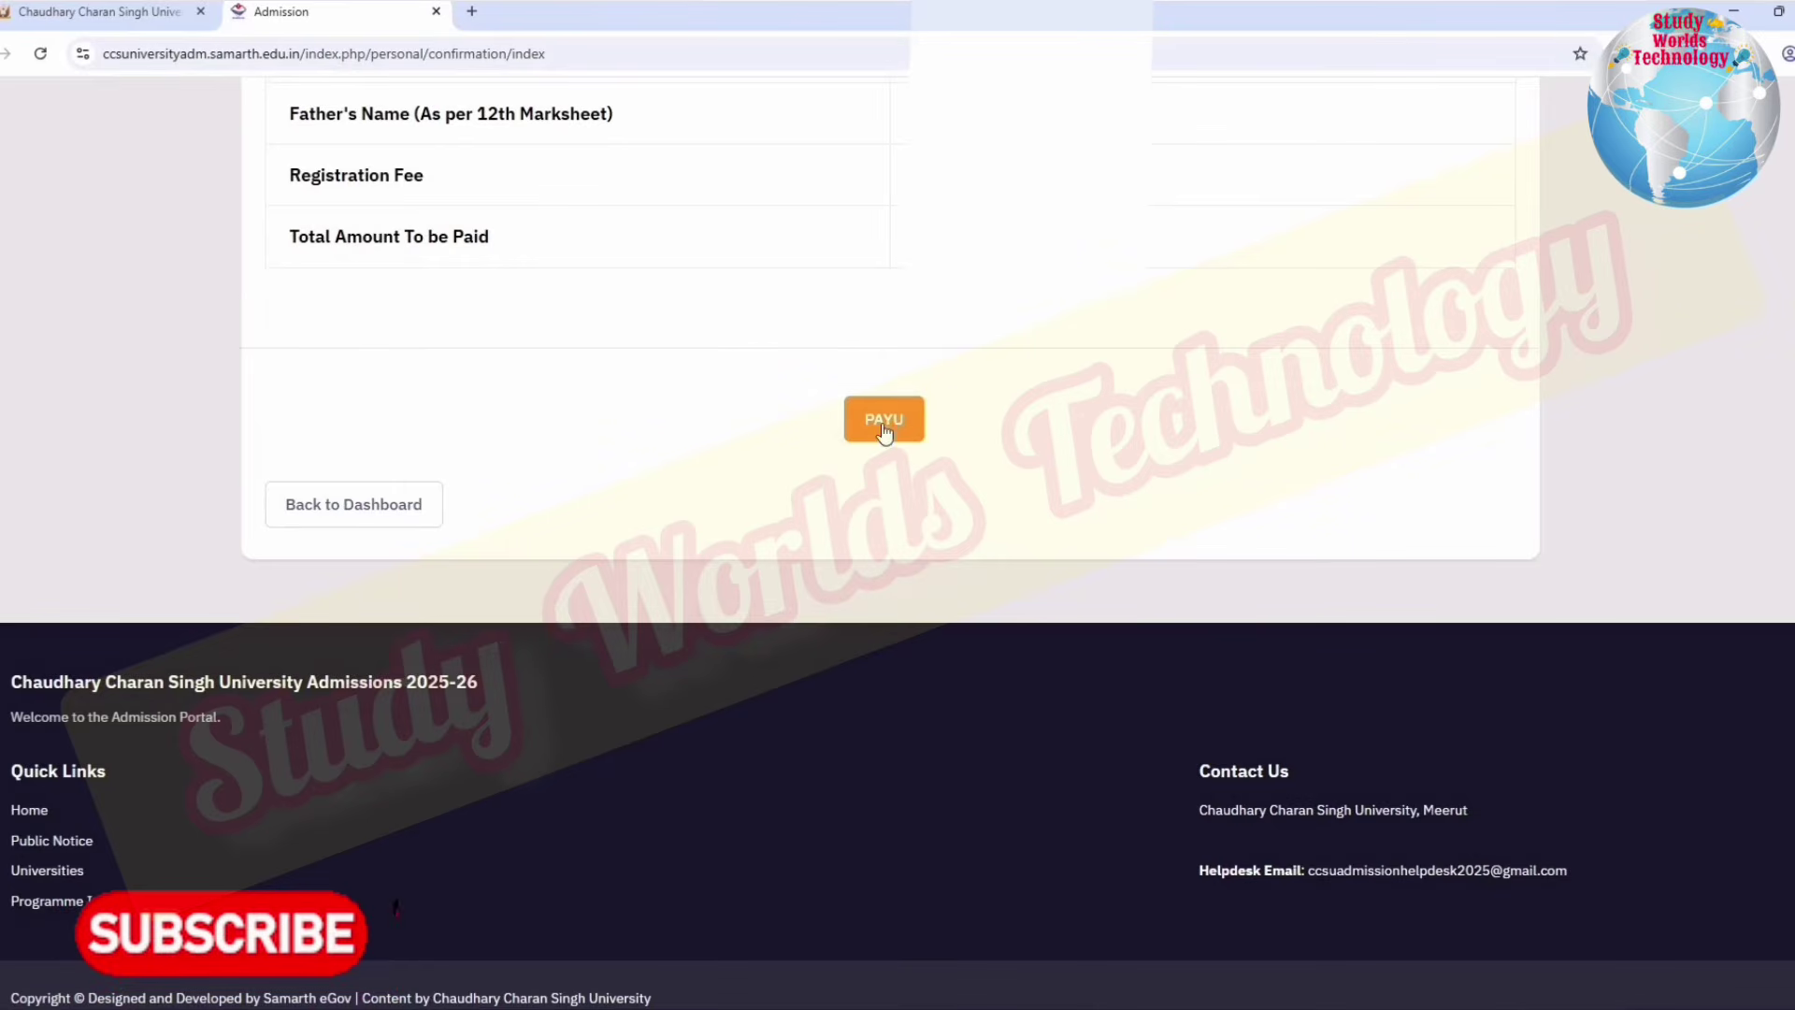
pyautogui.click(884, 419)
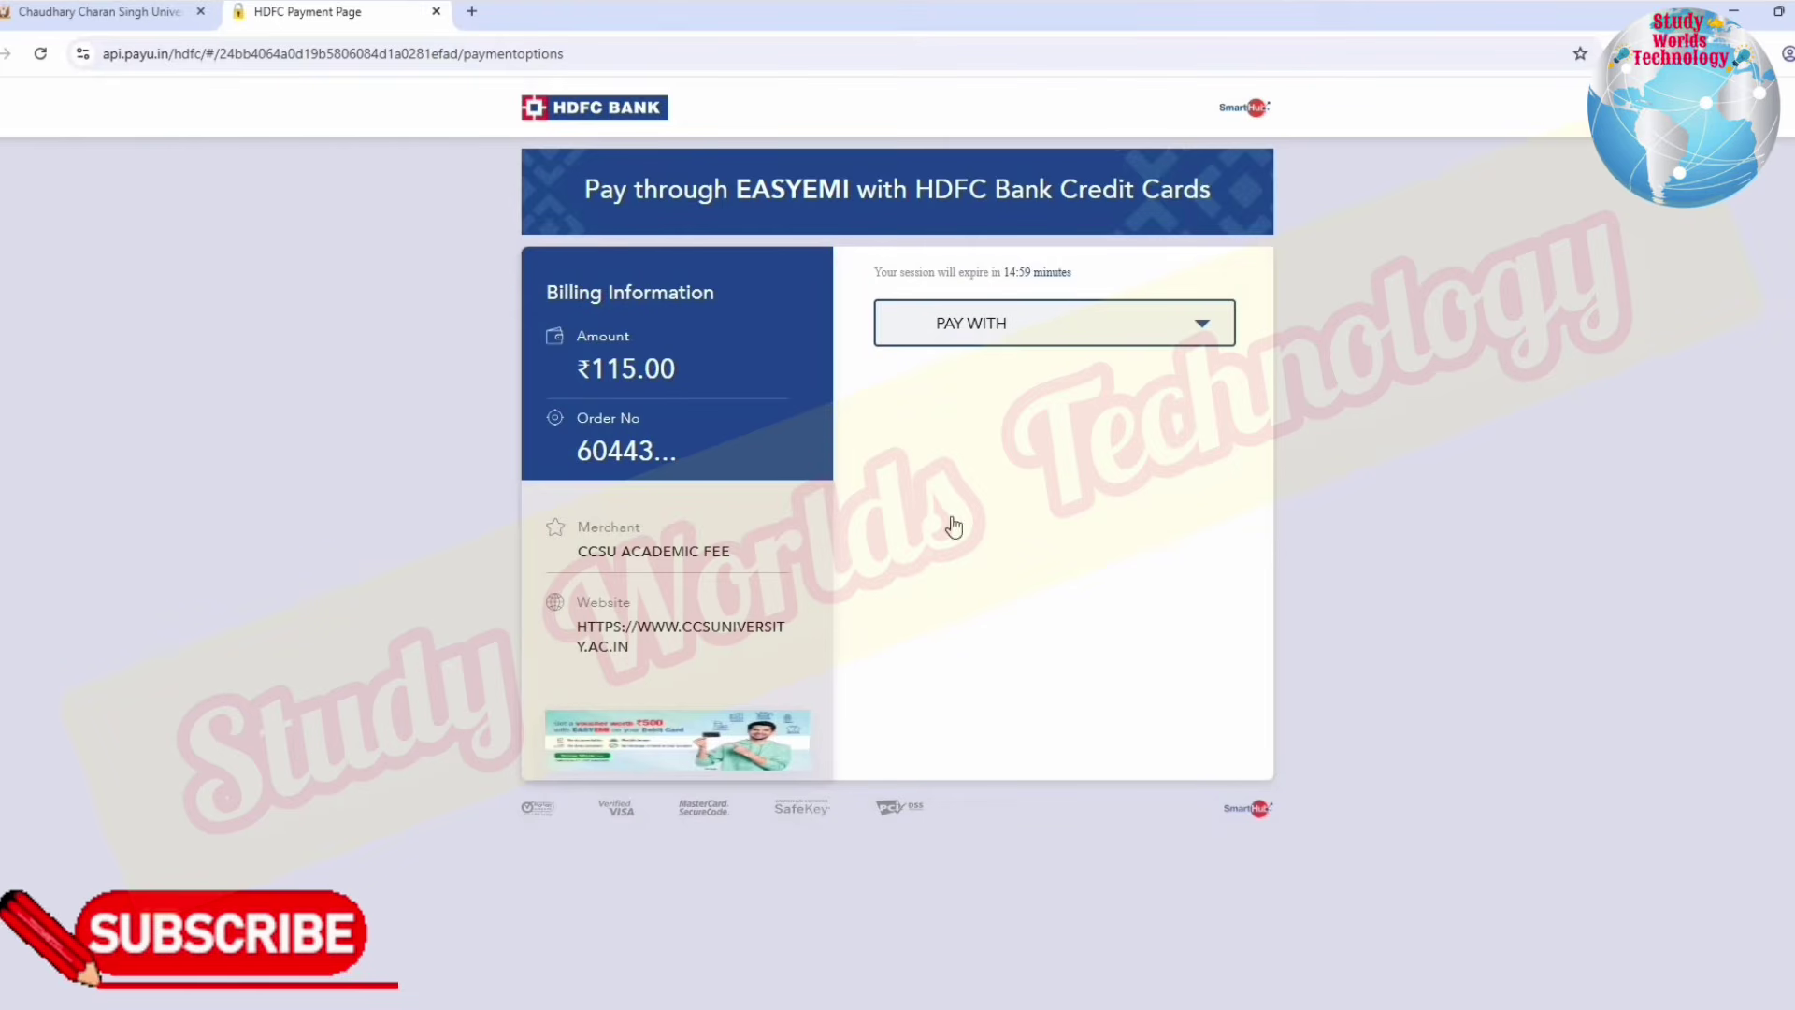
pyautogui.click(1028, 322)
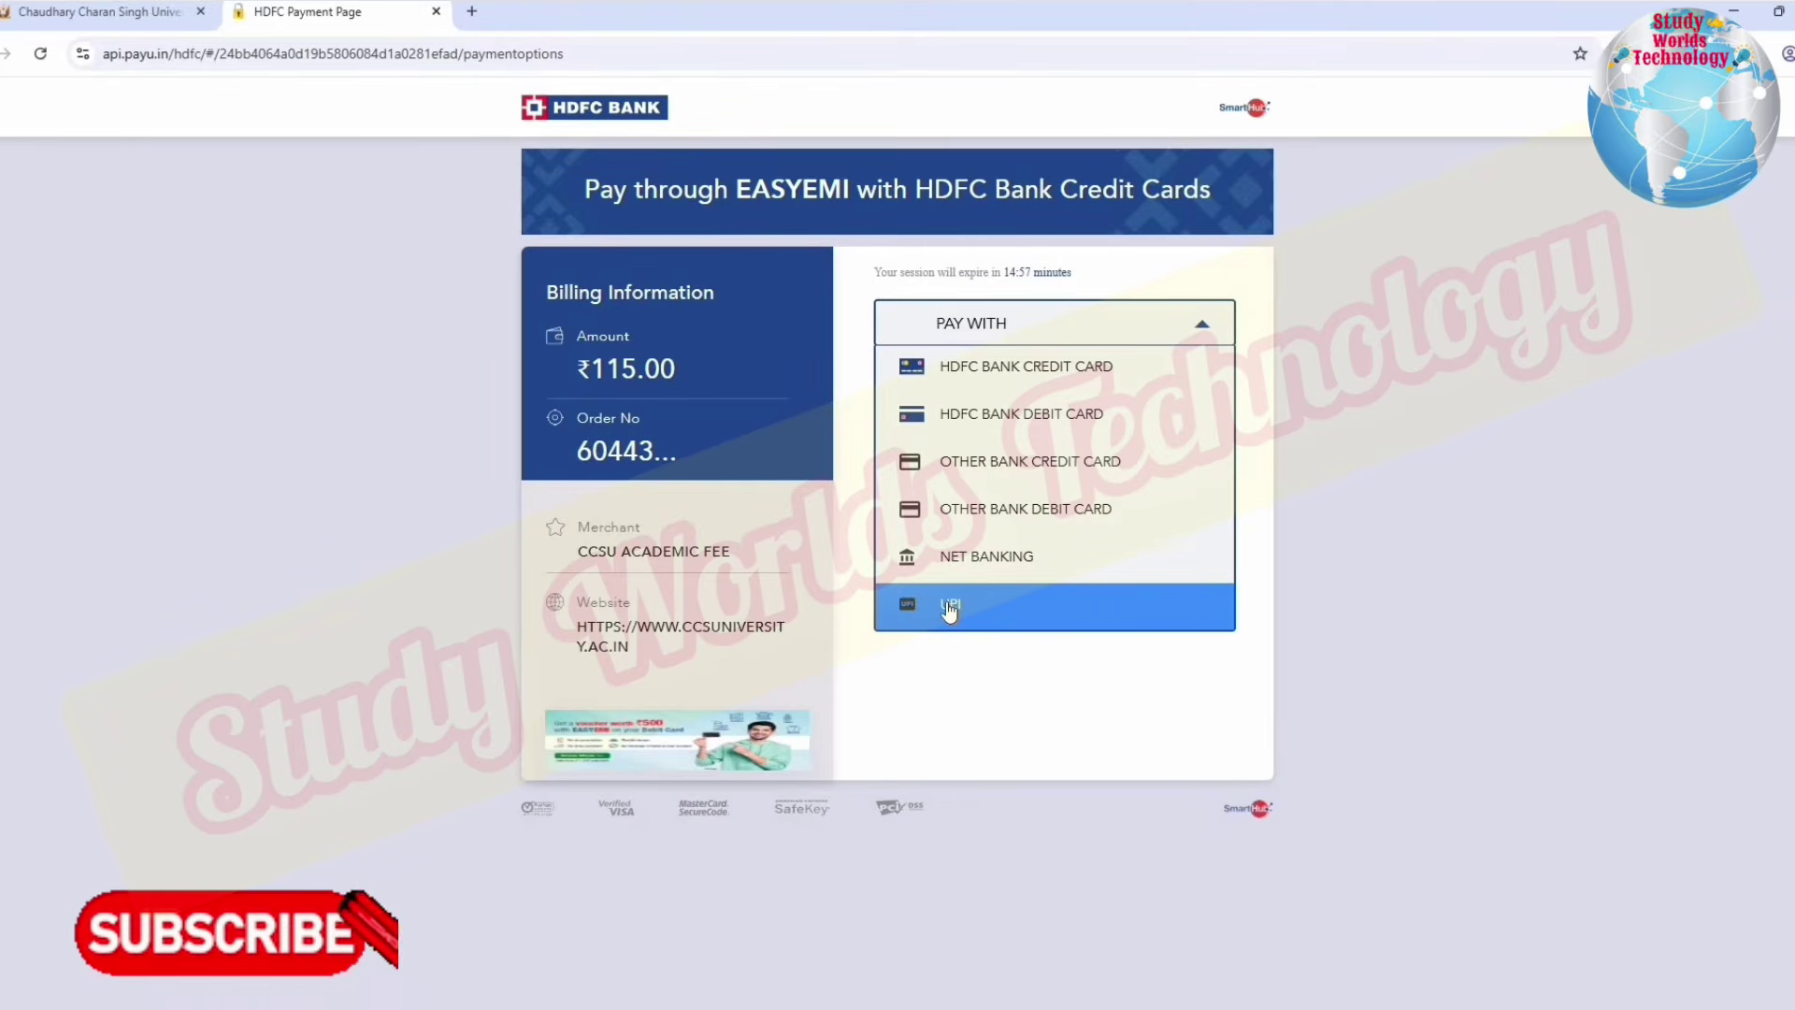
pyautogui.click(949, 607)
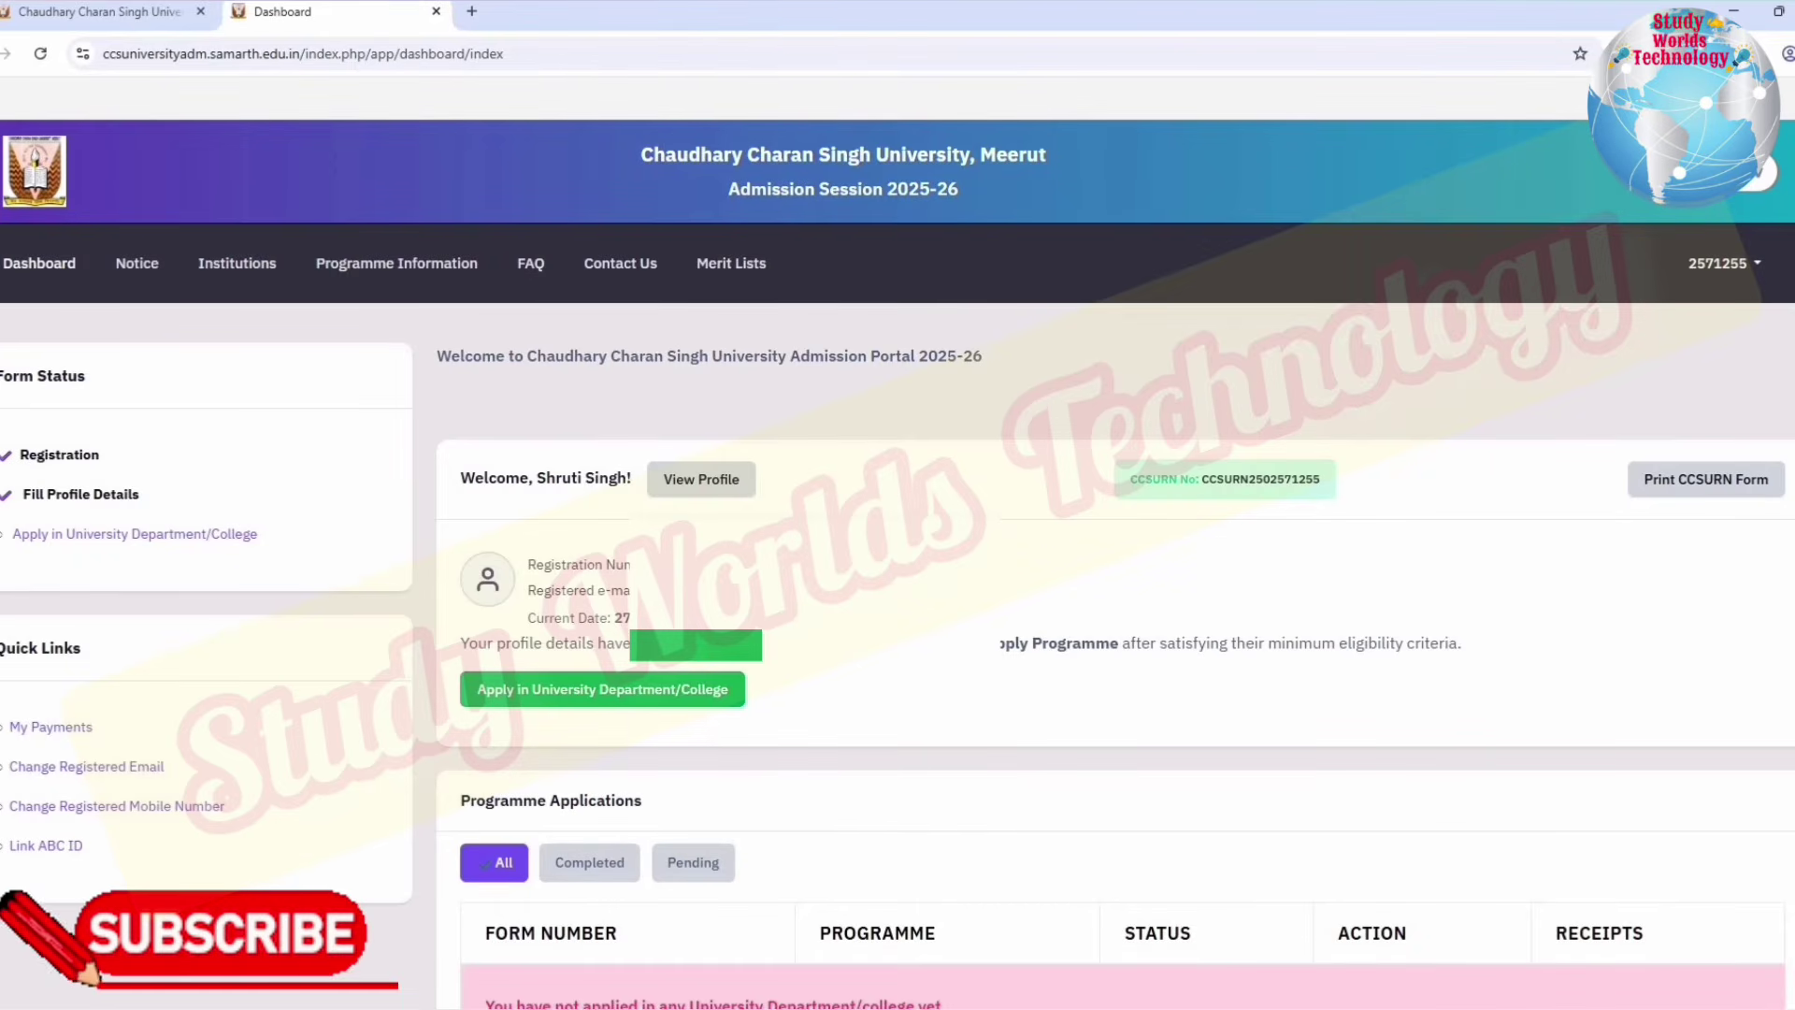
# Step: Check the dashboard for the CCSURN number, the form status stages and the programme applications section
pyautogui.moveTo(1383, 481); pyautogui.dragTo(1128, 482)
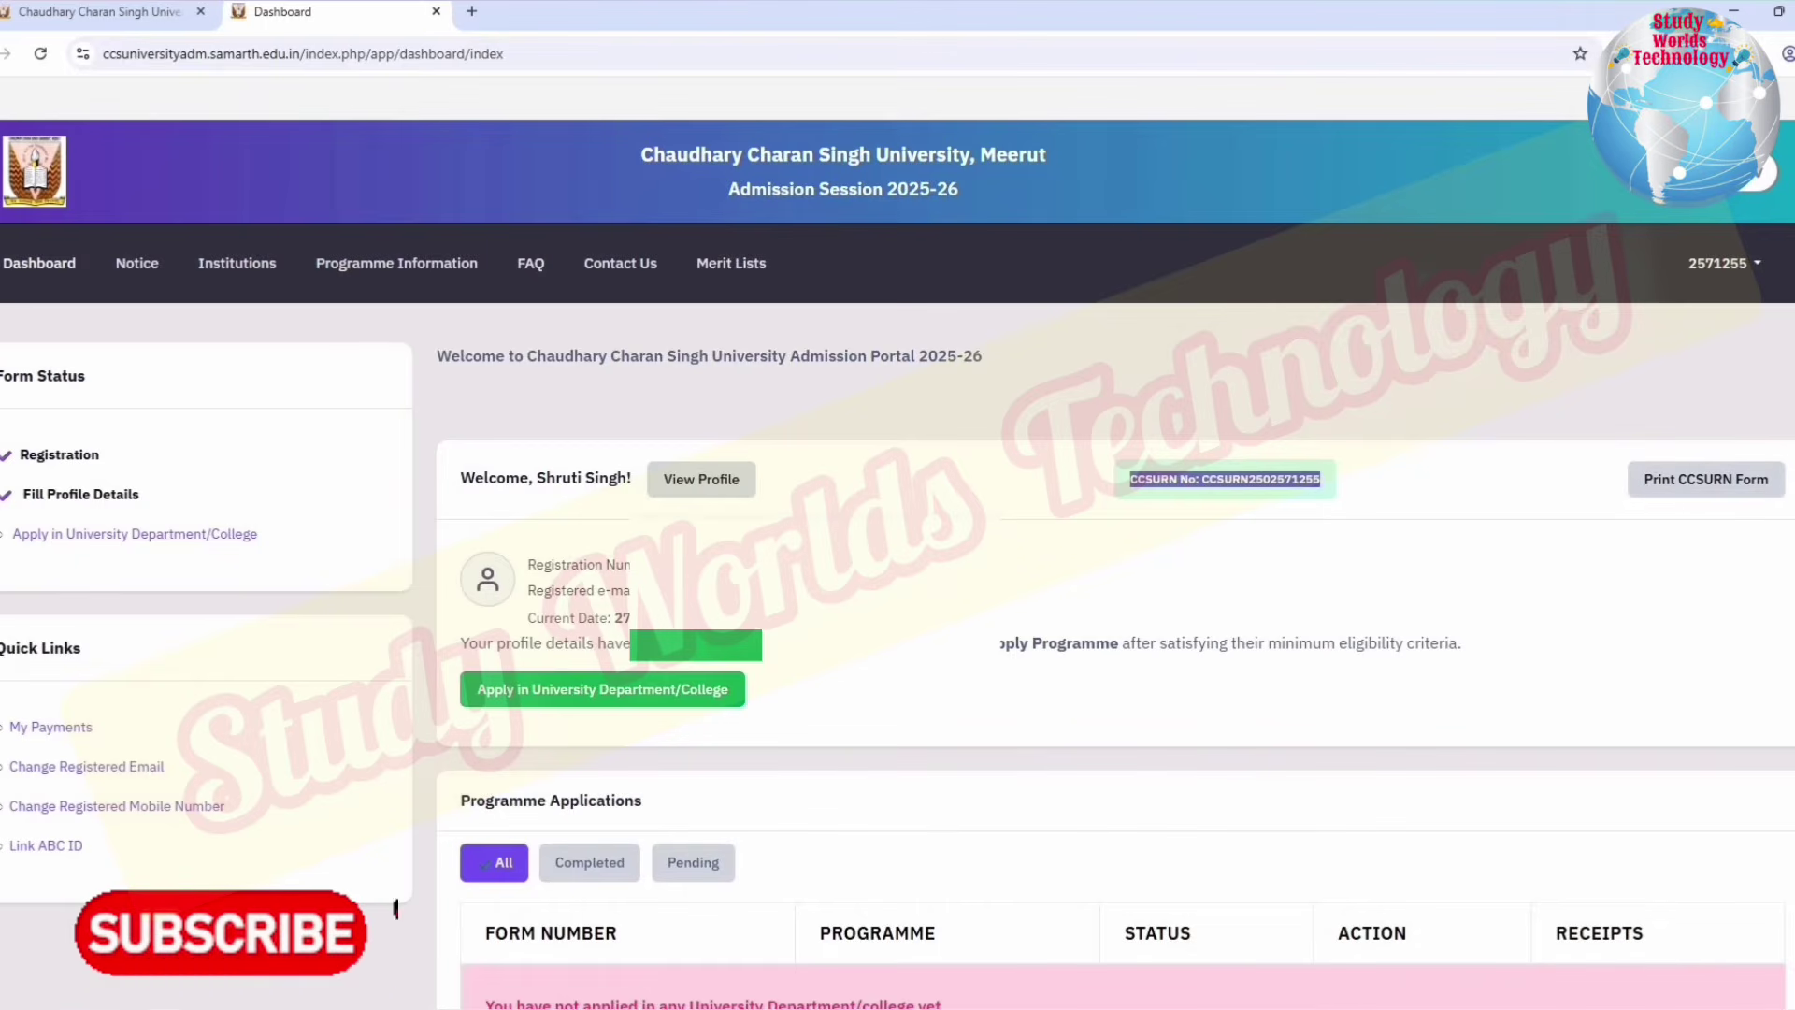
pyautogui.click(106, 460)
pyautogui.moveTo(19, 455); pyautogui.dragTo(99, 455)
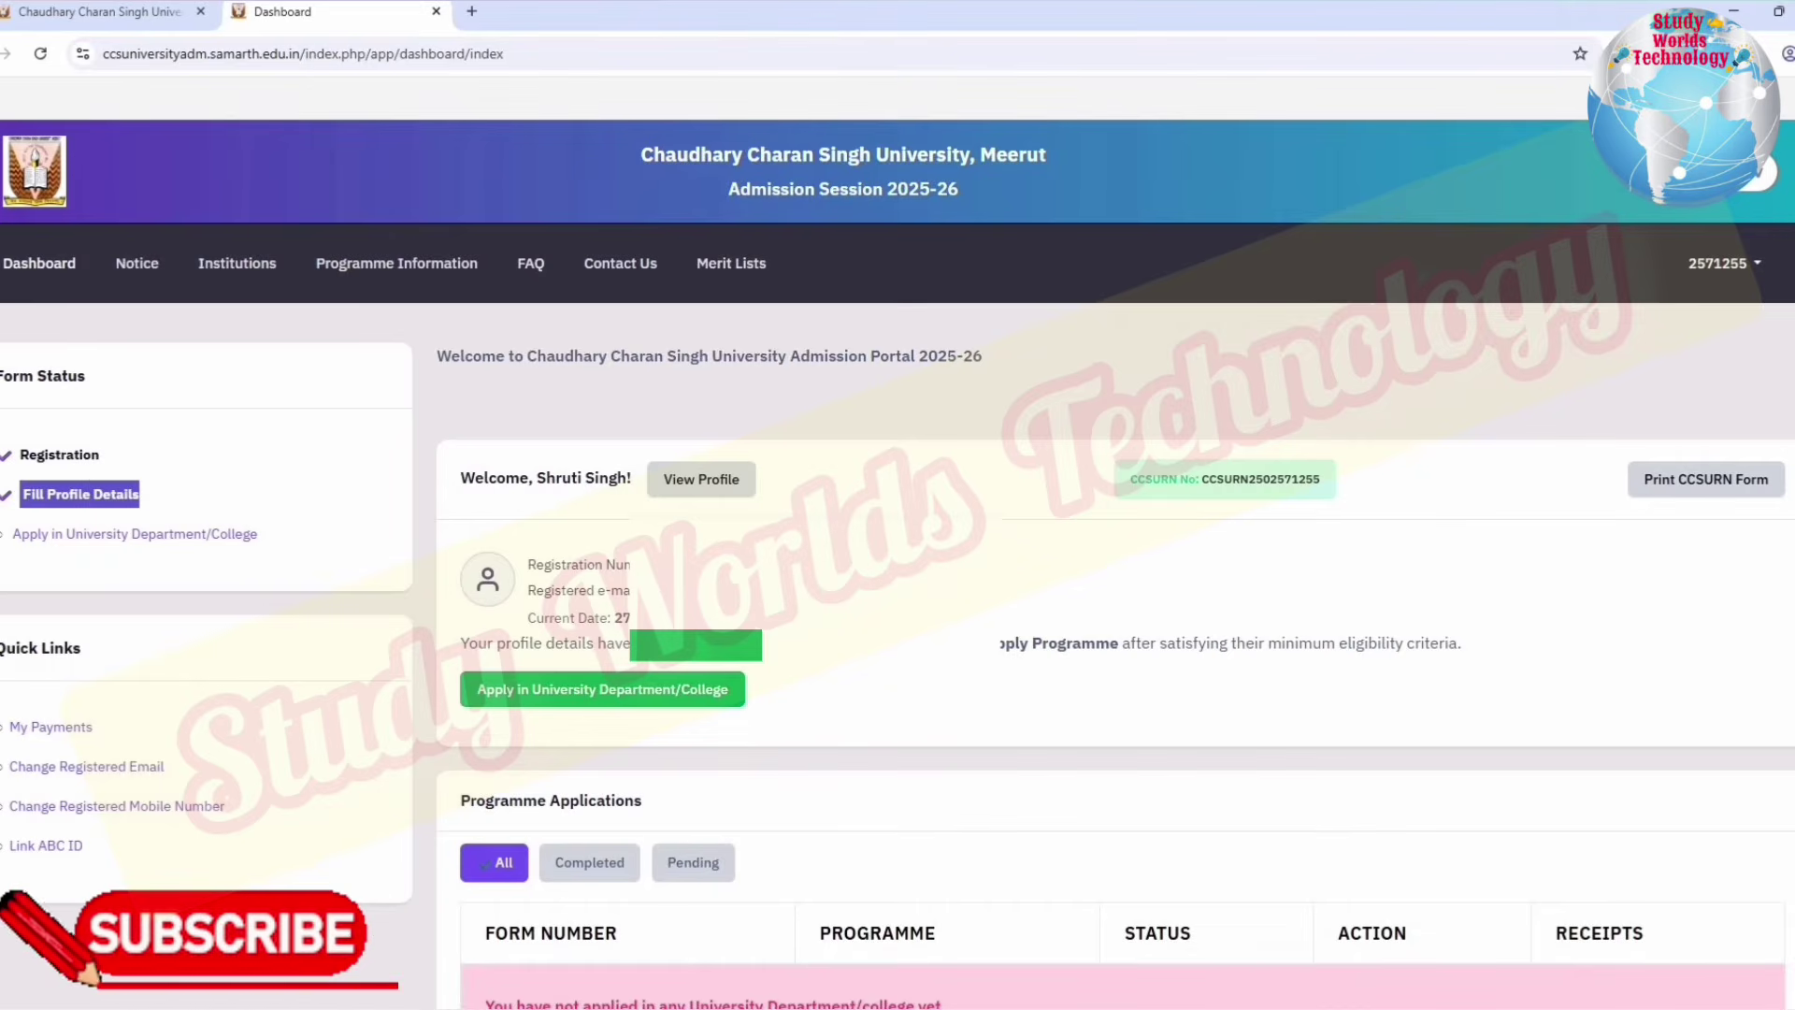
pyautogui.scroll(-5, 521, 312)
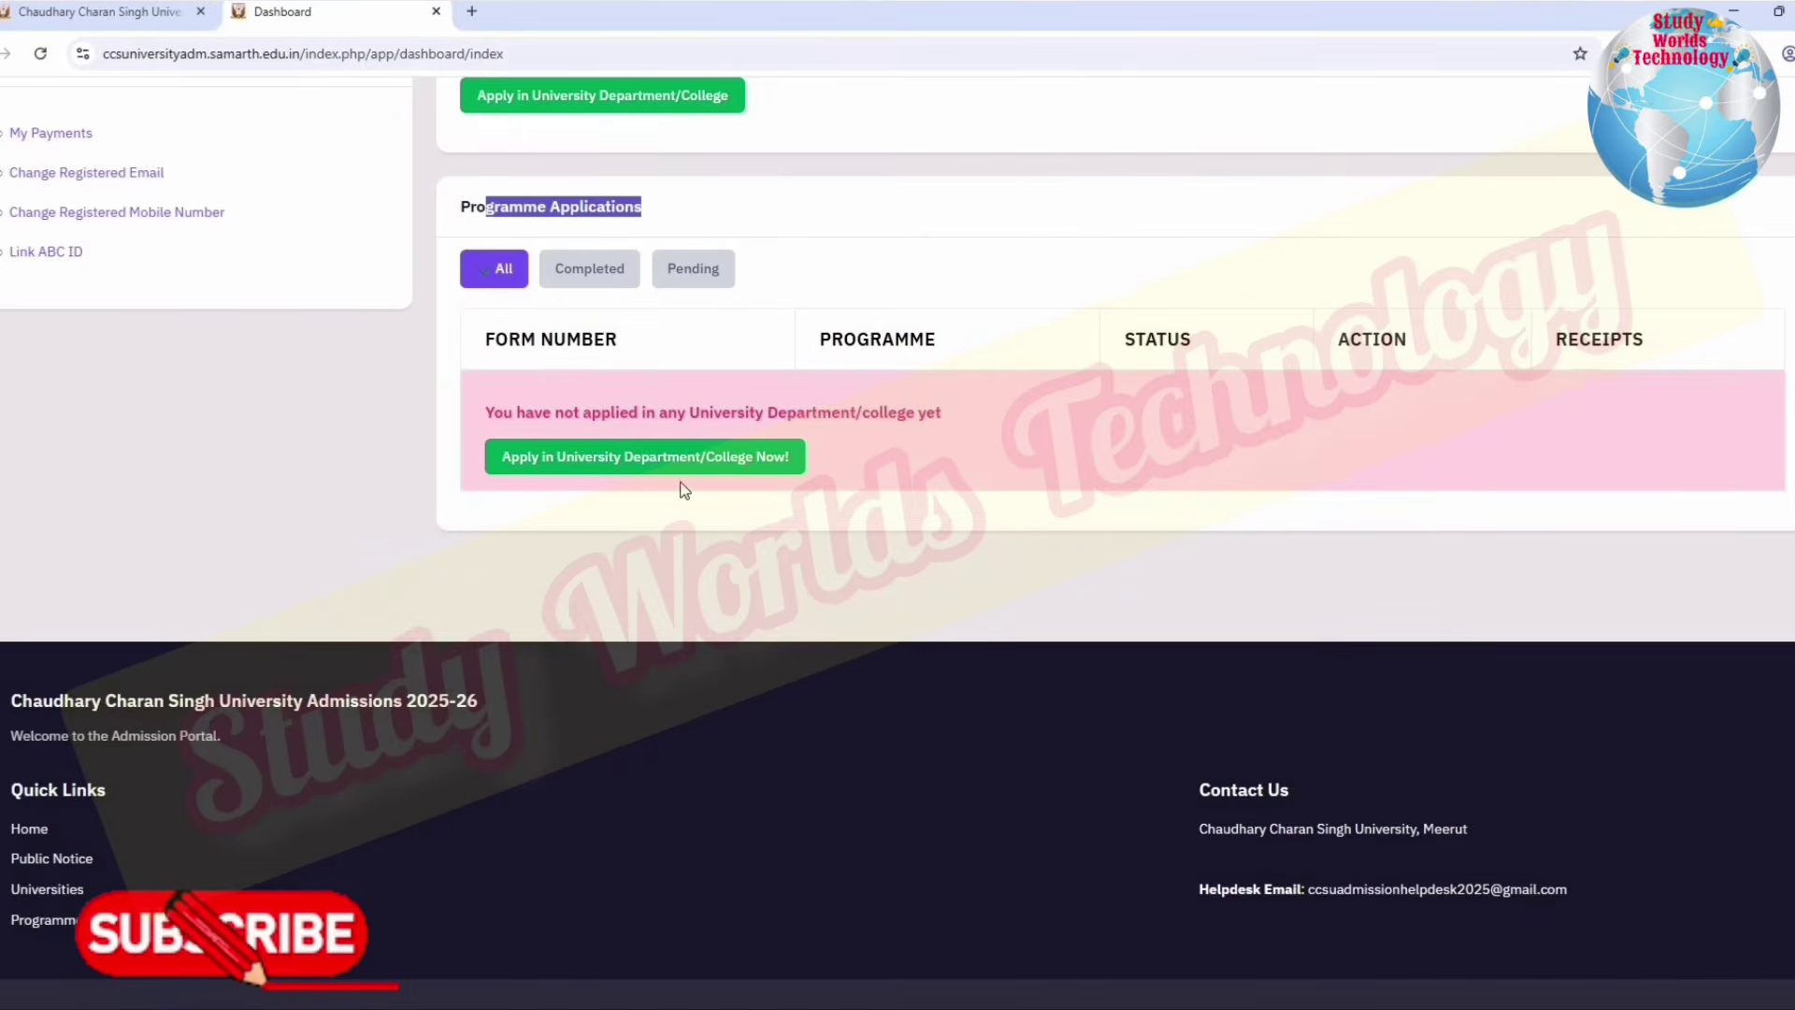
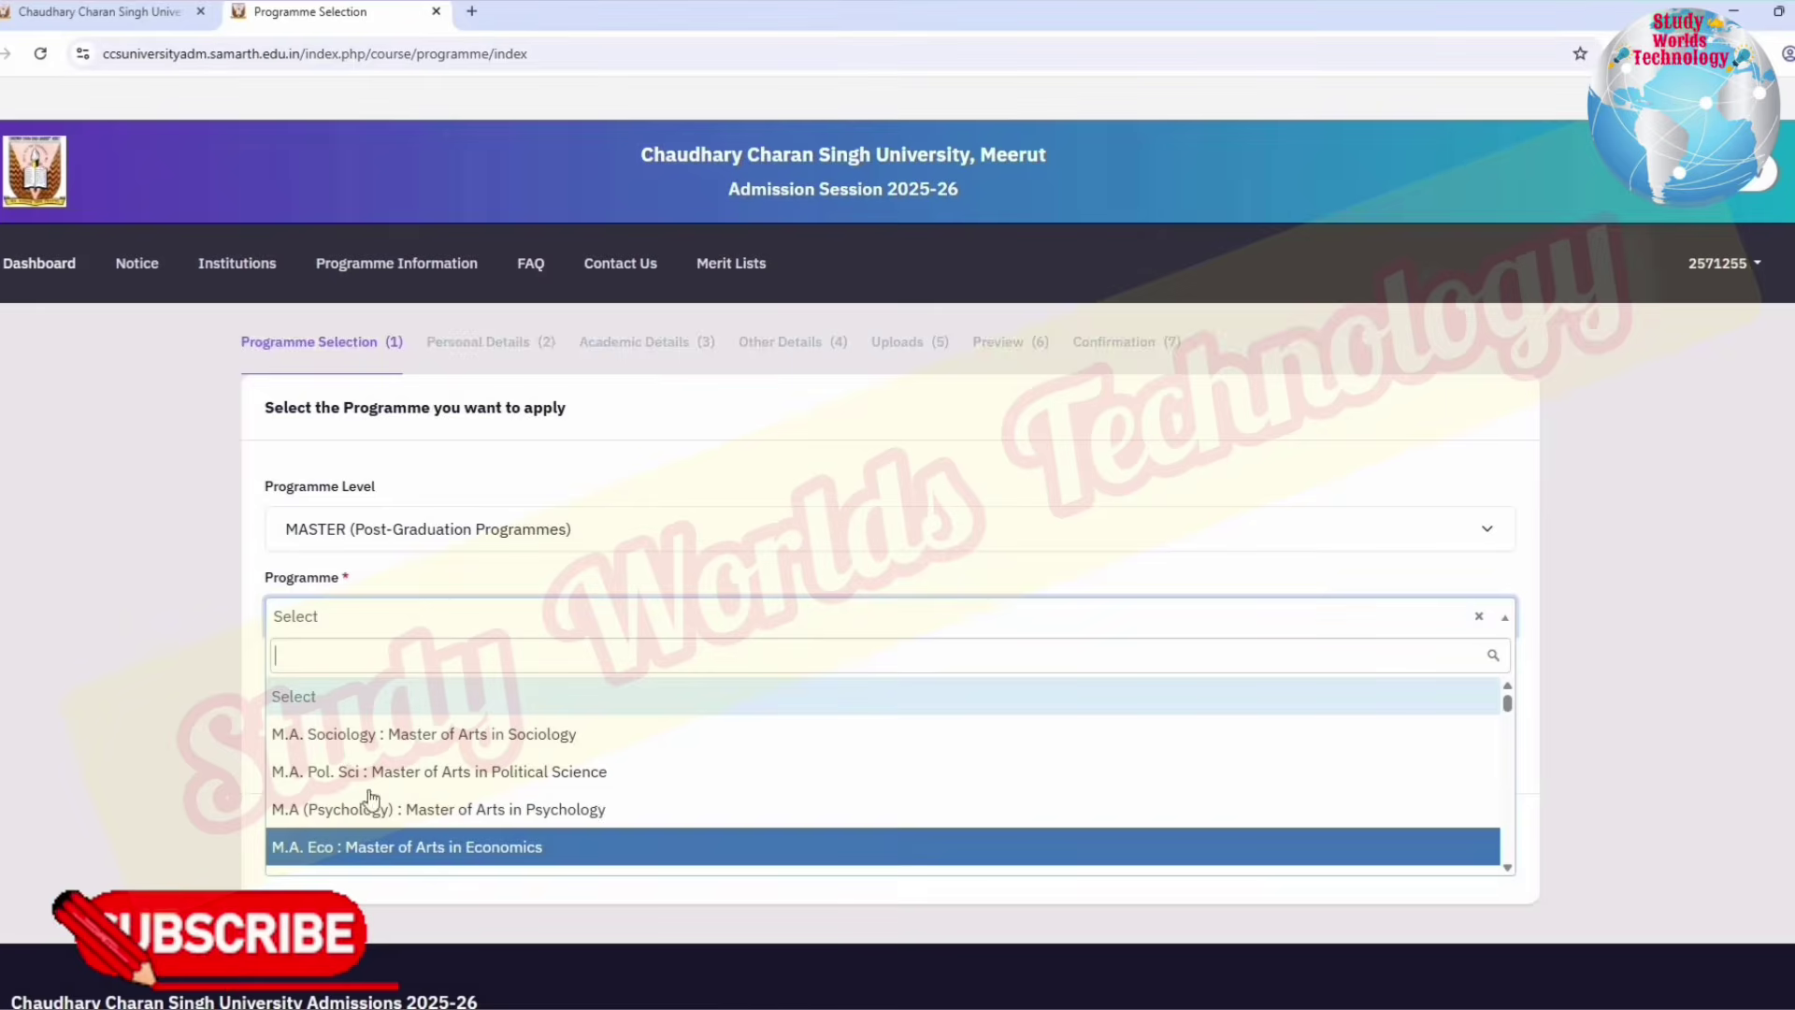
# Step: Choose M.A. Home Sci : Master of Arts in Home Science as the programme and browse the colleges offering it
pyautogui.scroll(-1, 372, 802)
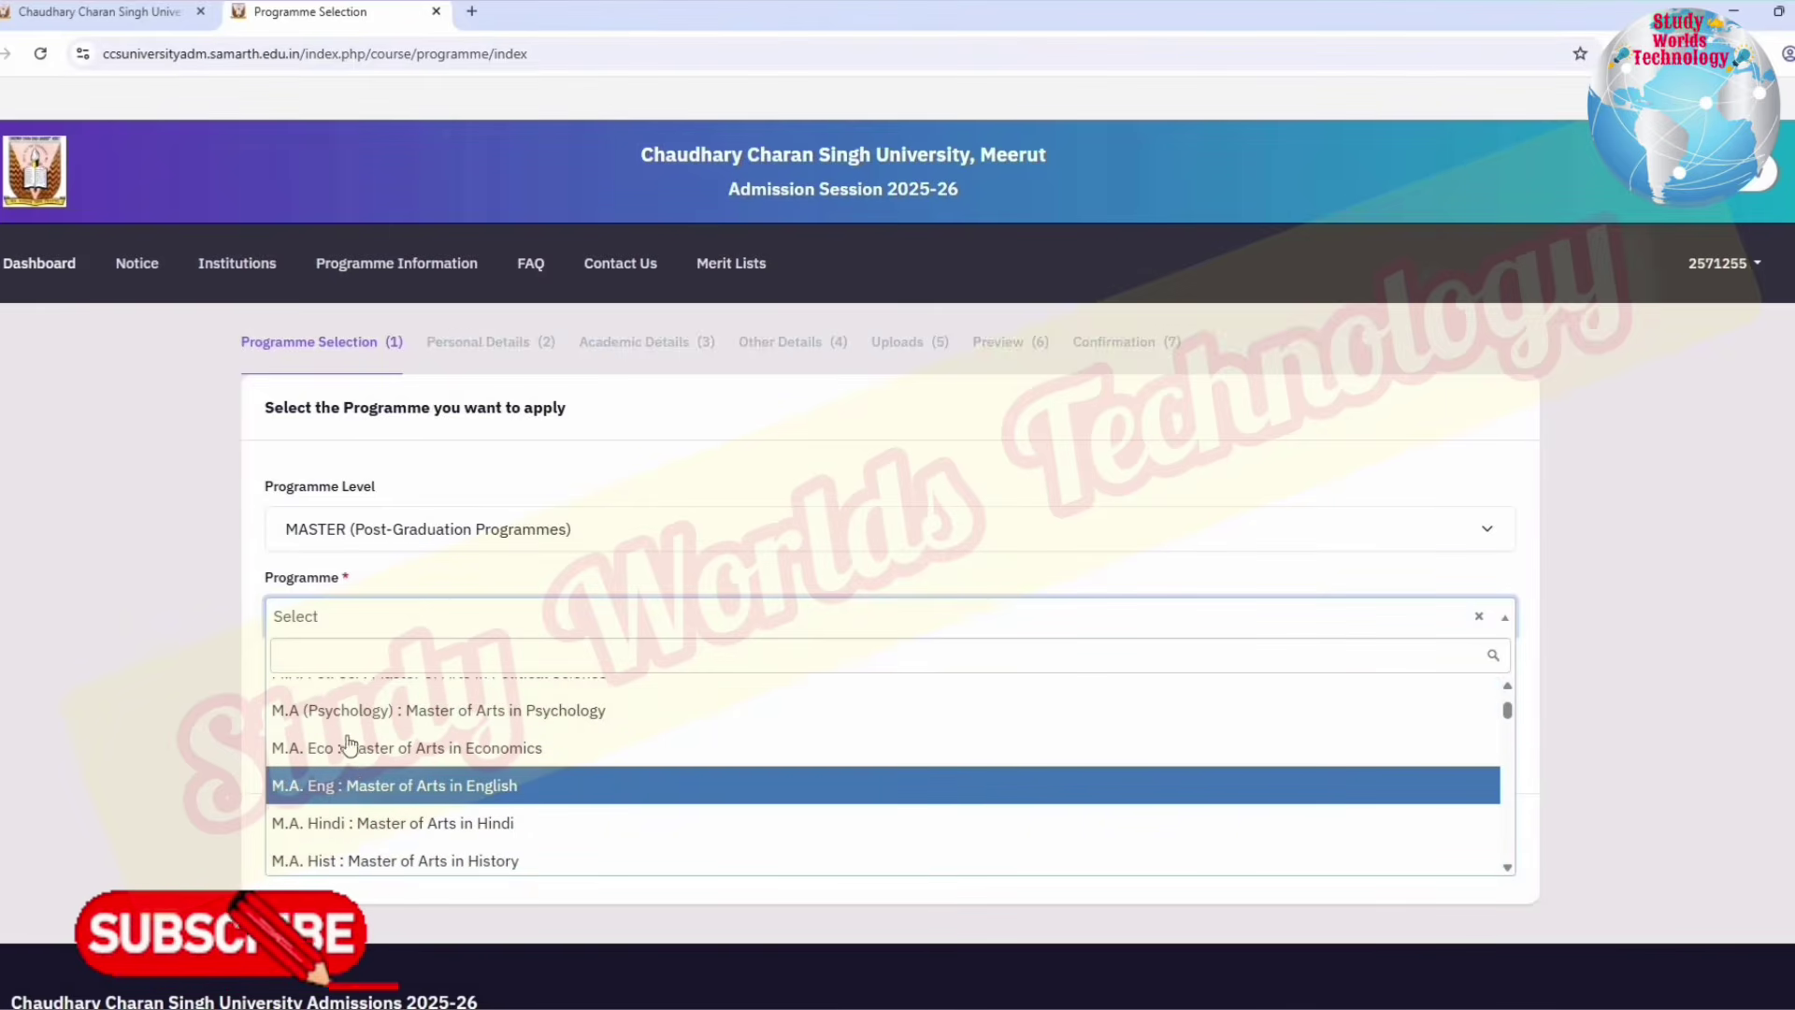
pyautogui.scroll(-1, 374, 786)
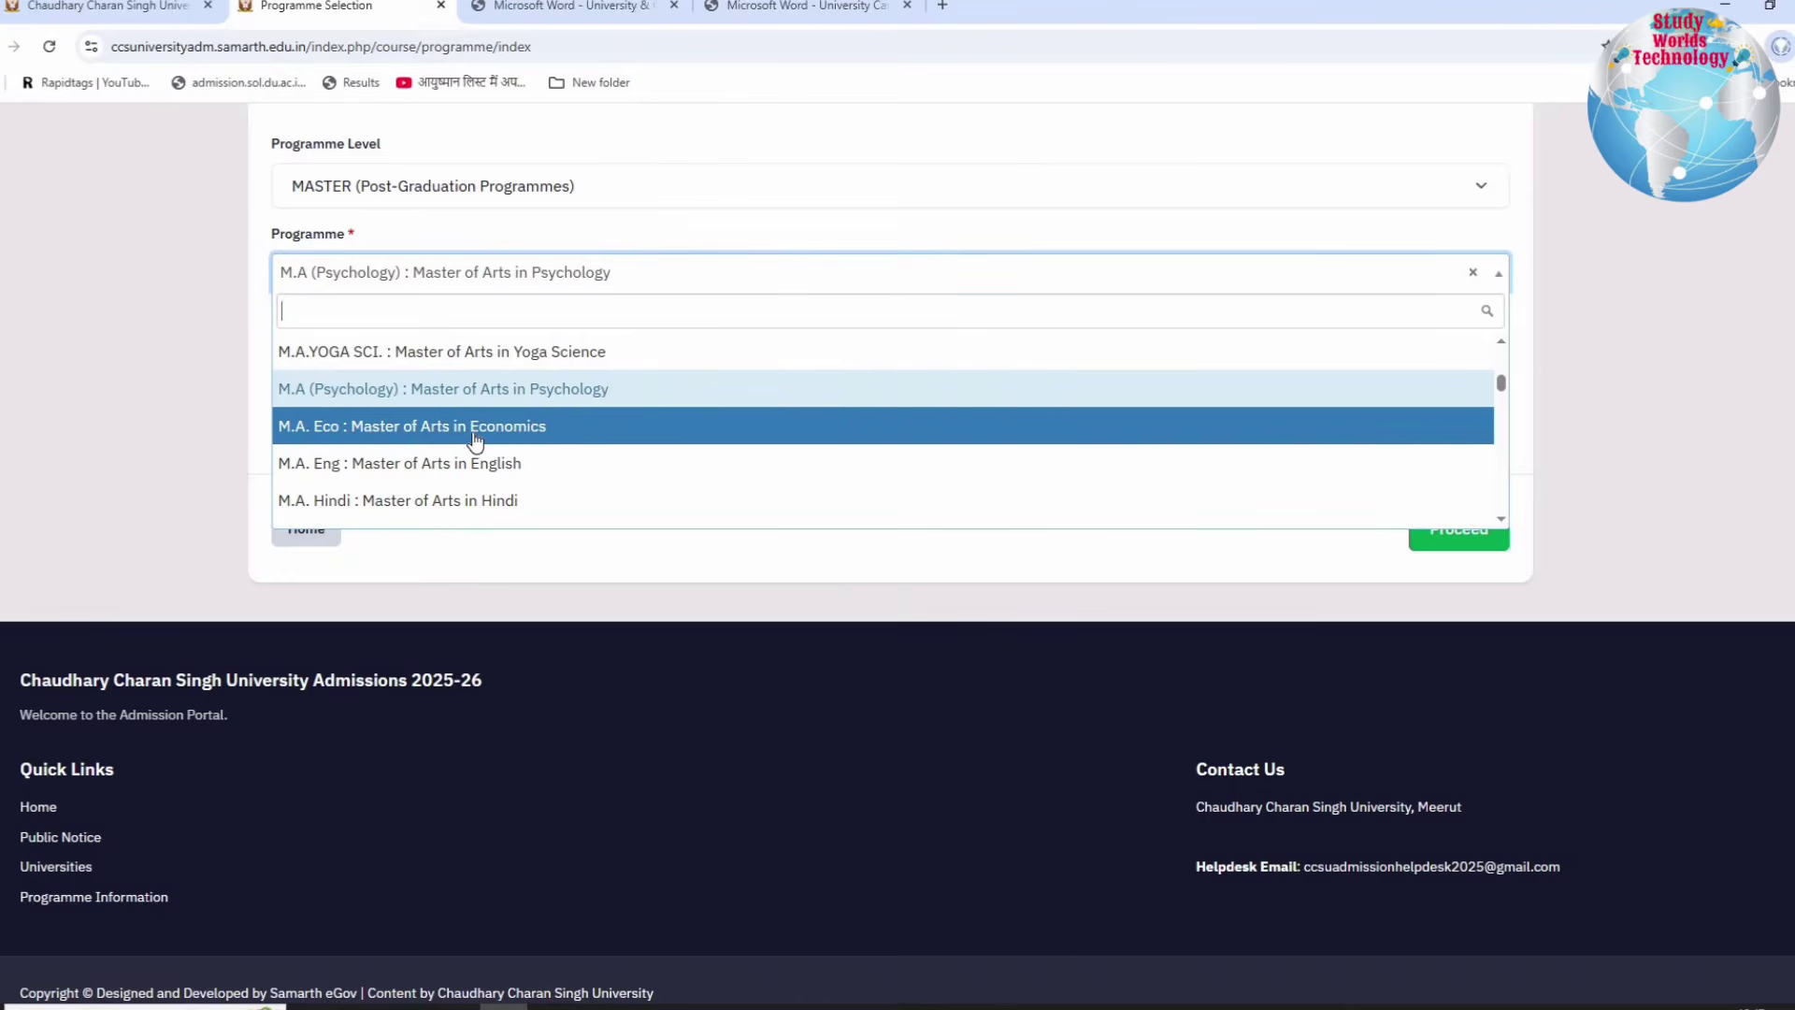
pyautogui.scroll(-1, 477, 442)
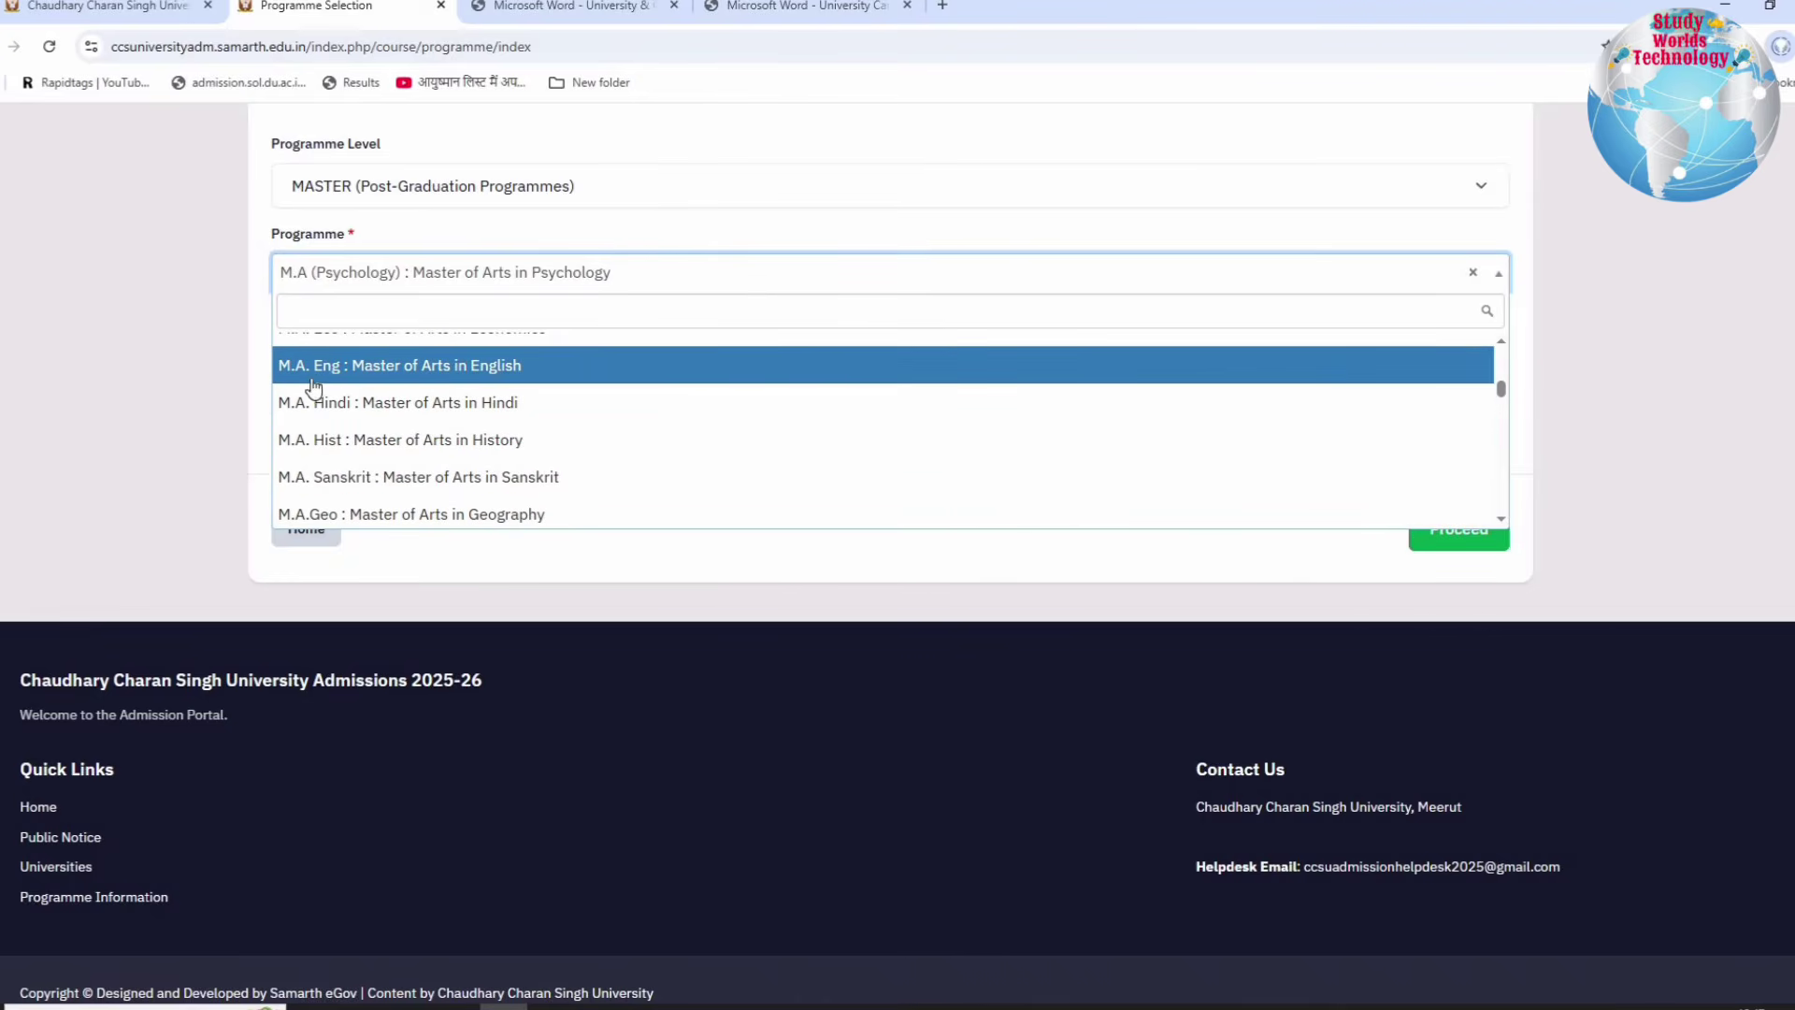
pyautogui.scroll(2, 419, 432)
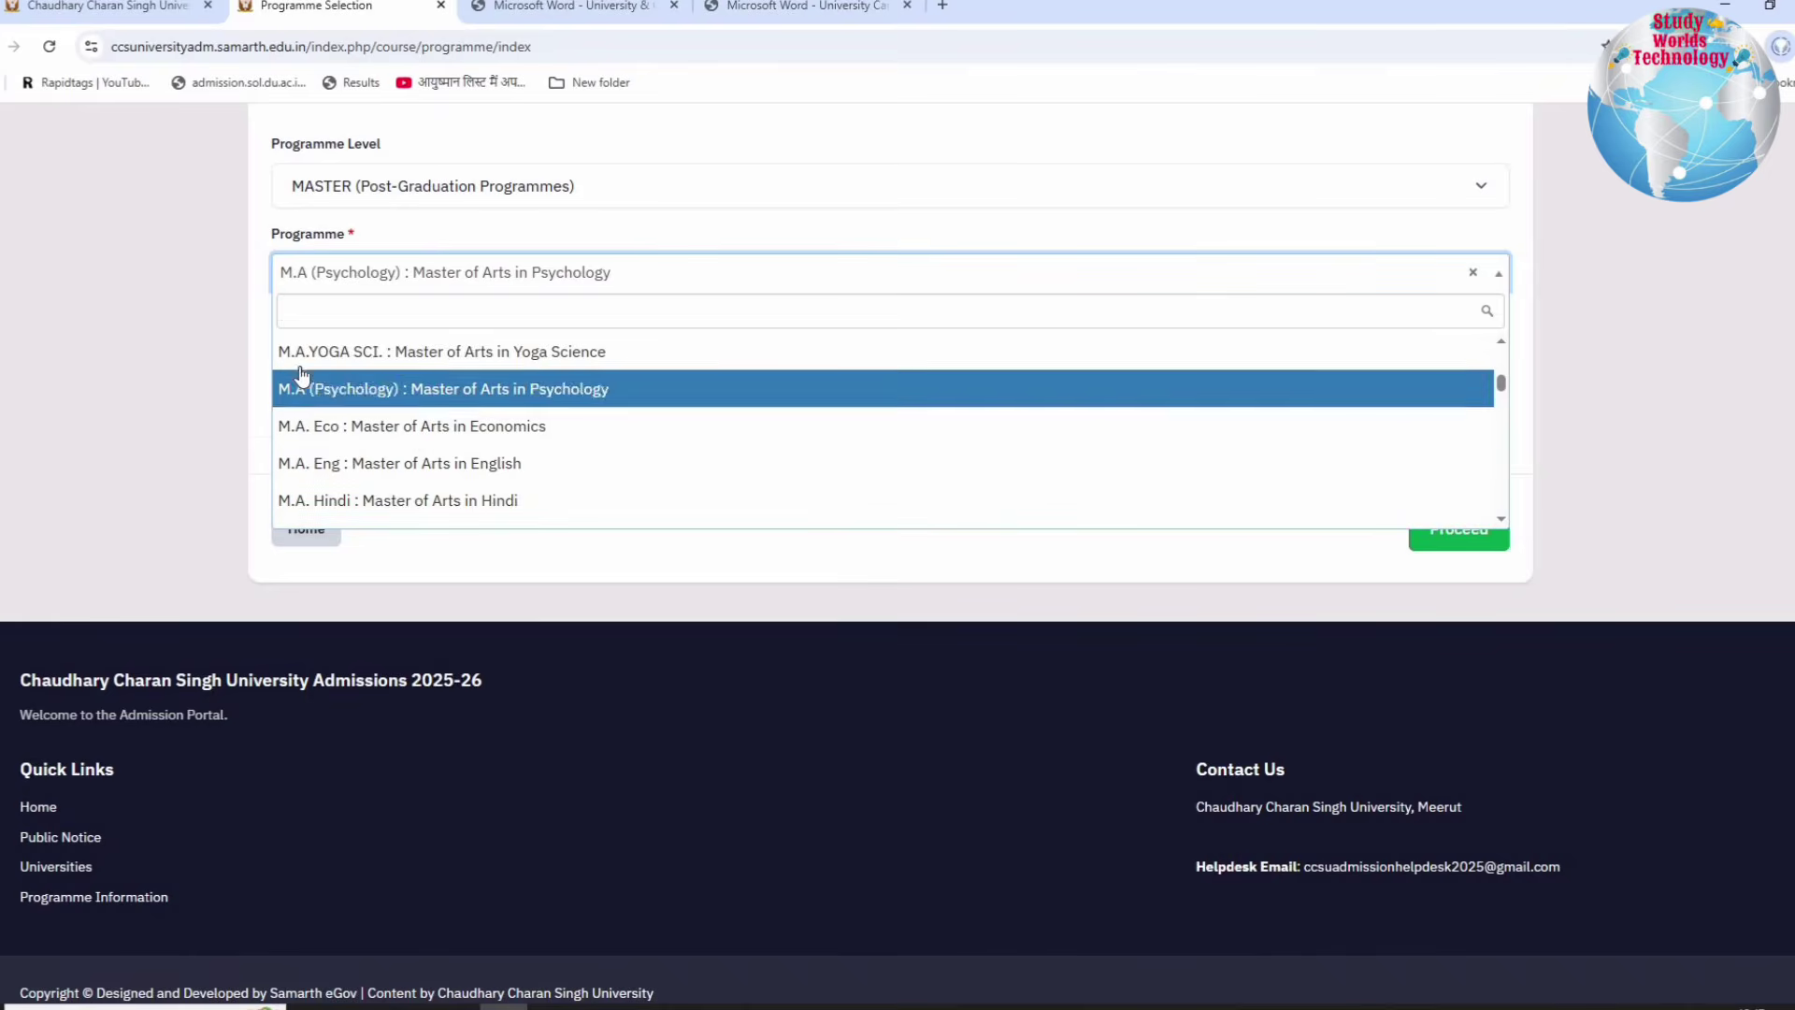
pyautogui.click(421, 355)
pyautogui.moveTo(280, 316); pyautogui.dragTo(374, 348)
pyautogui.click(374, 353)
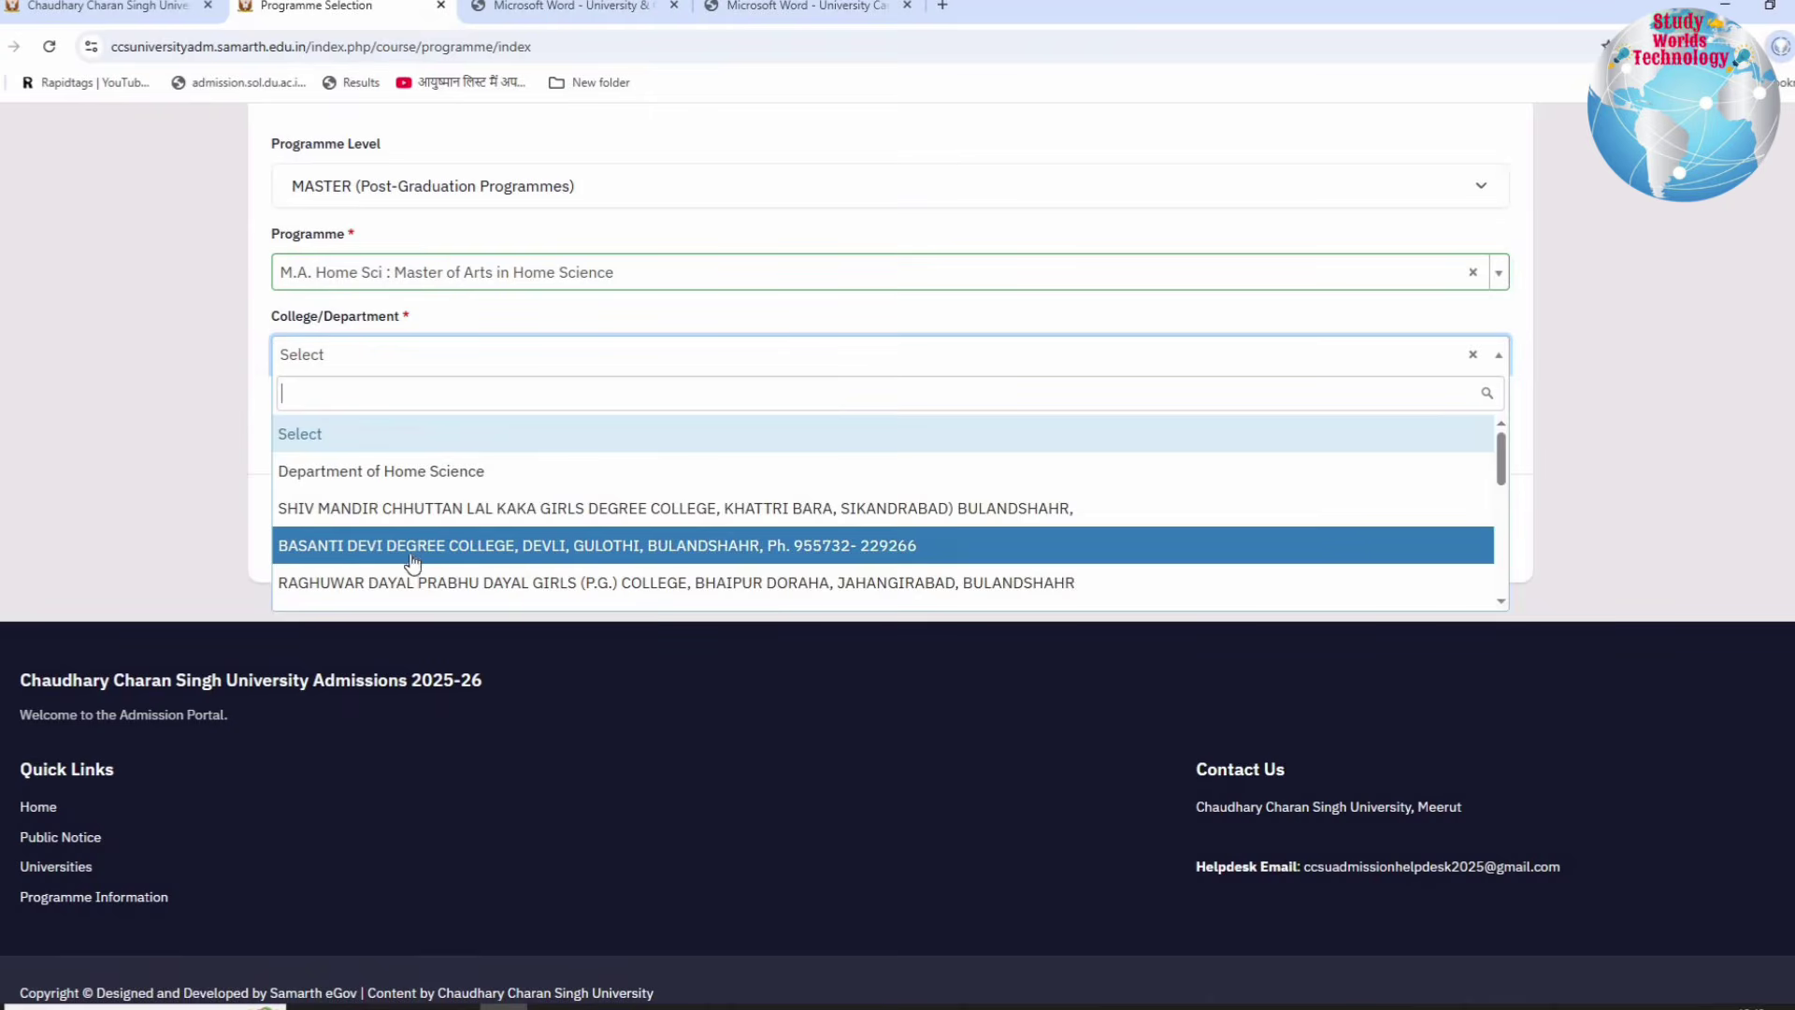
pyautogui.scroll(-1, 416, 561)
pyautogui.scroll(-10, 416, 561)
pyautogui.scroll(10, 418, 560)
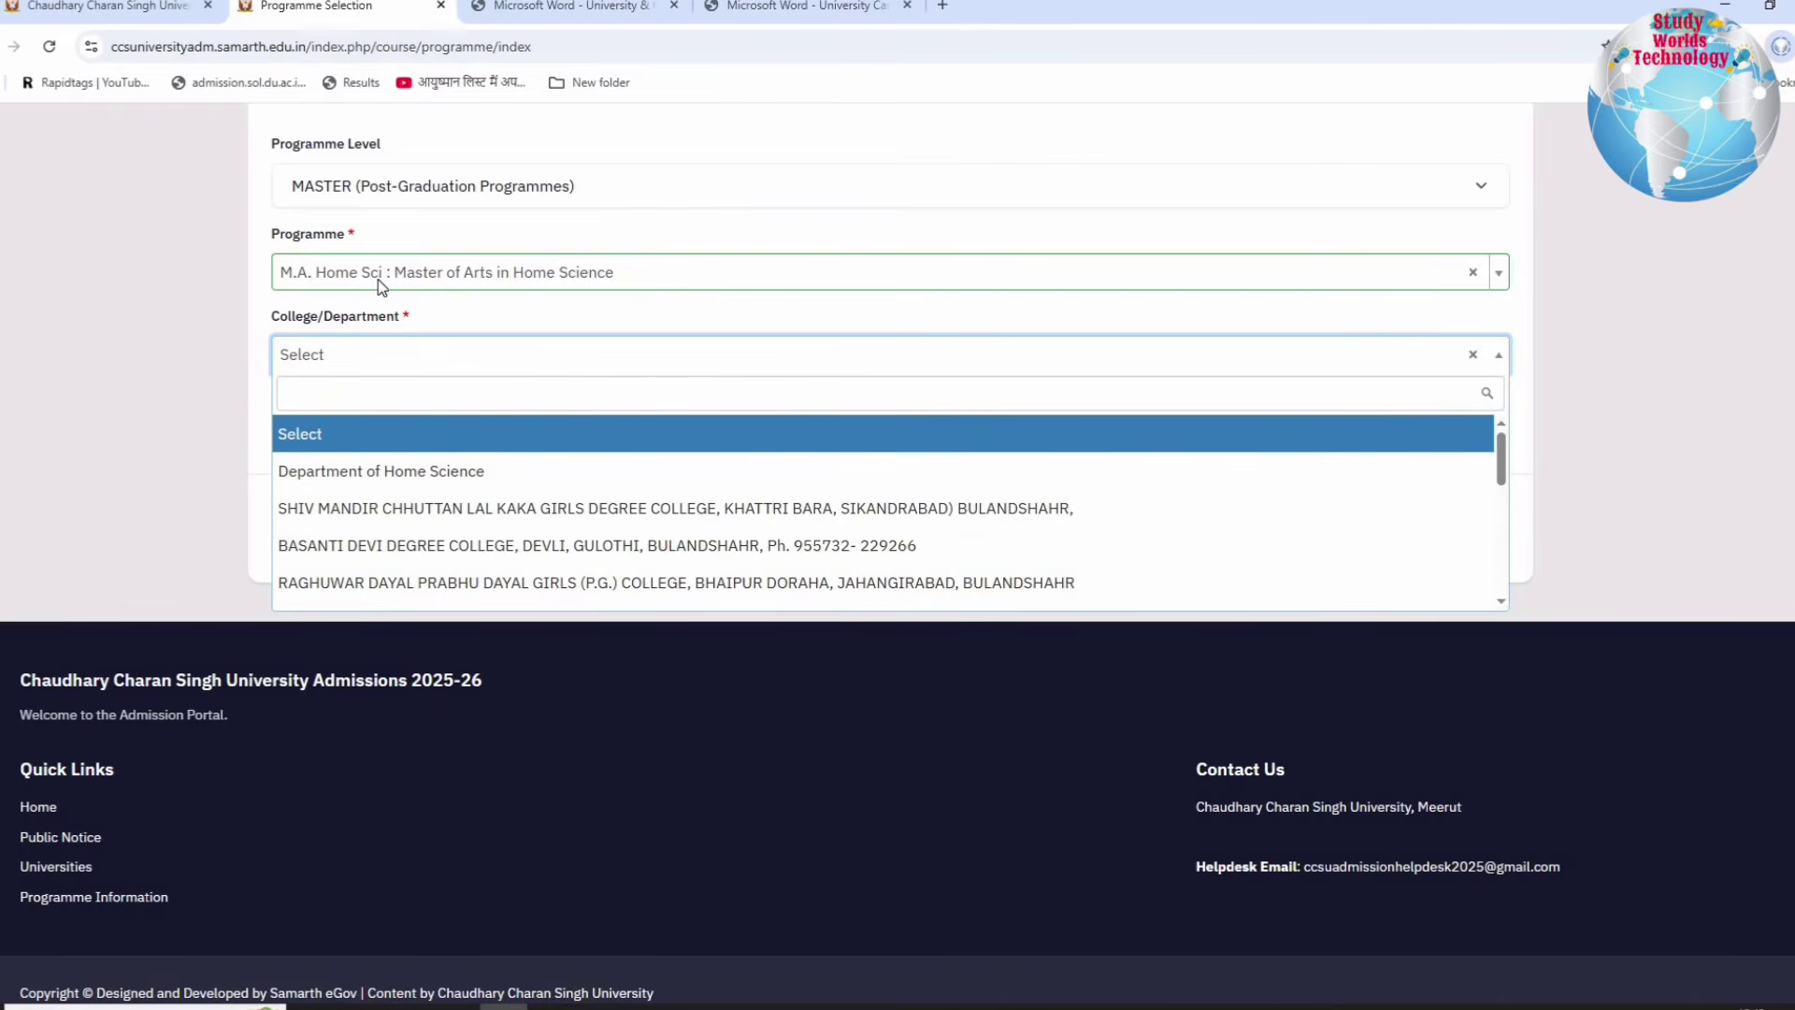
# Step: Change the programme to M.A. Hist : Master of Arts in History
pyautogui.click(548, 274)
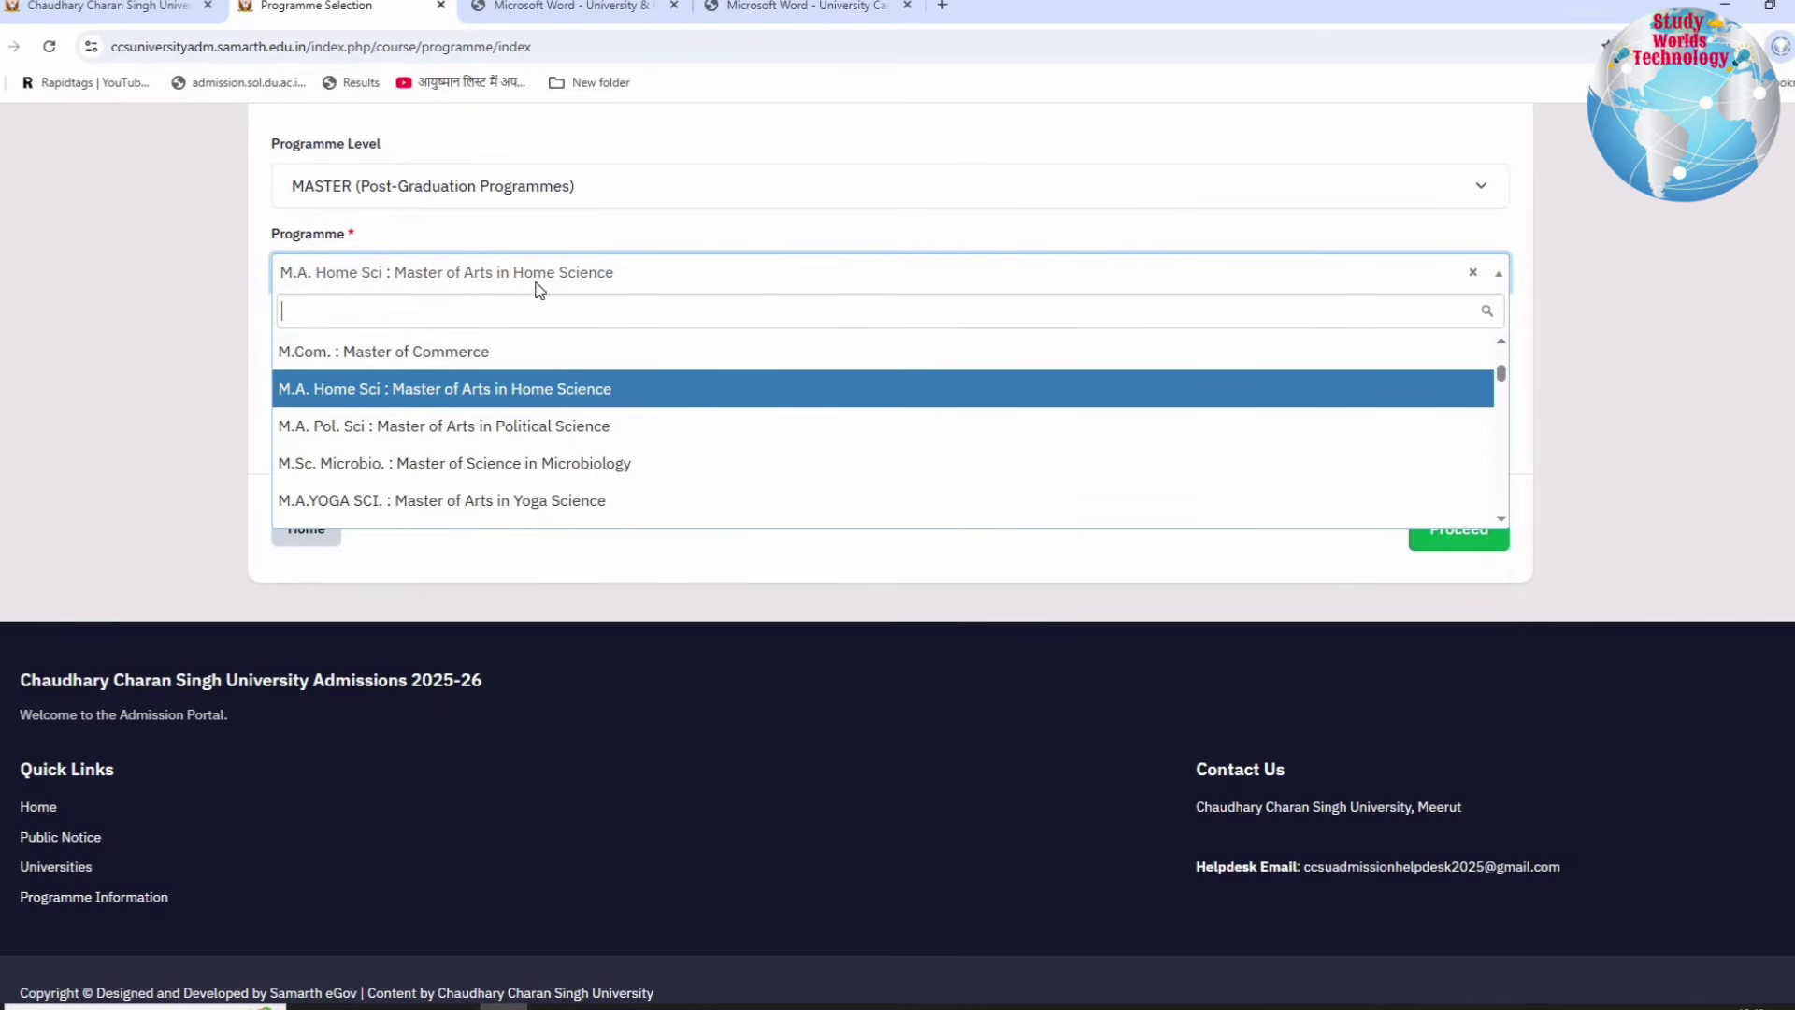
pyautogui.scroll(-1, 396, 414)
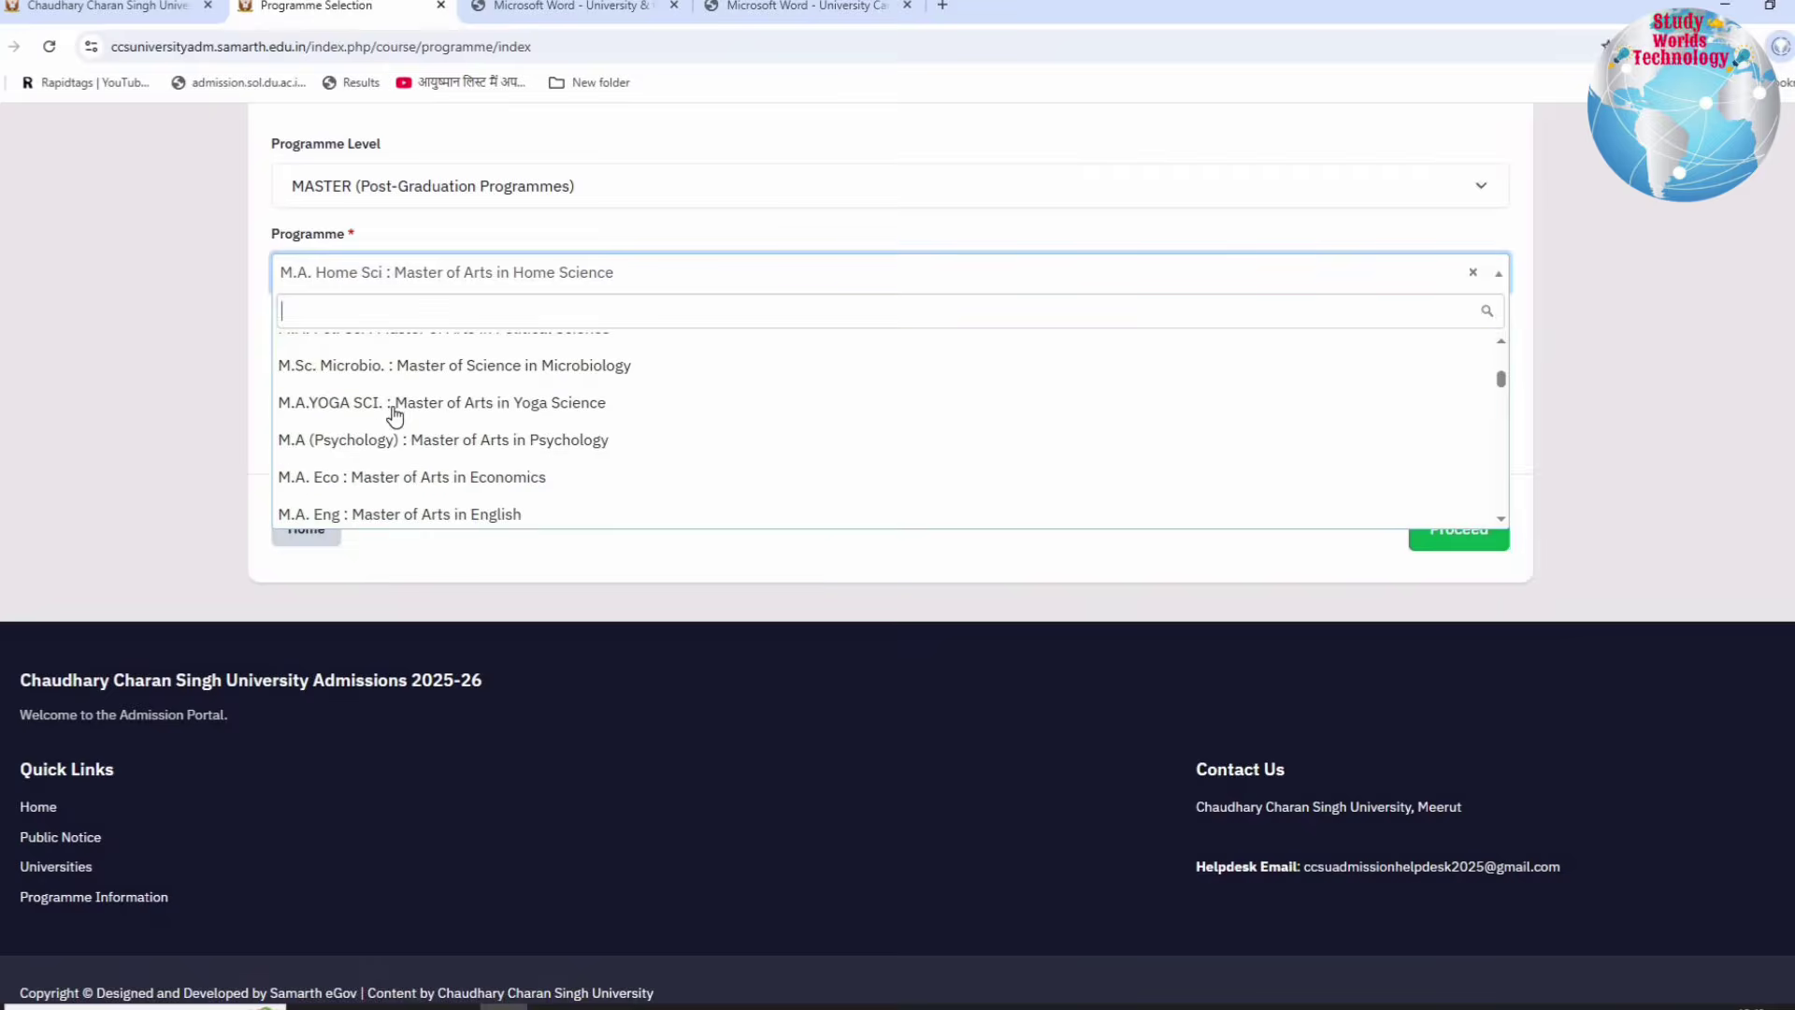
pyautogui.scroll(-1, 396, 414)
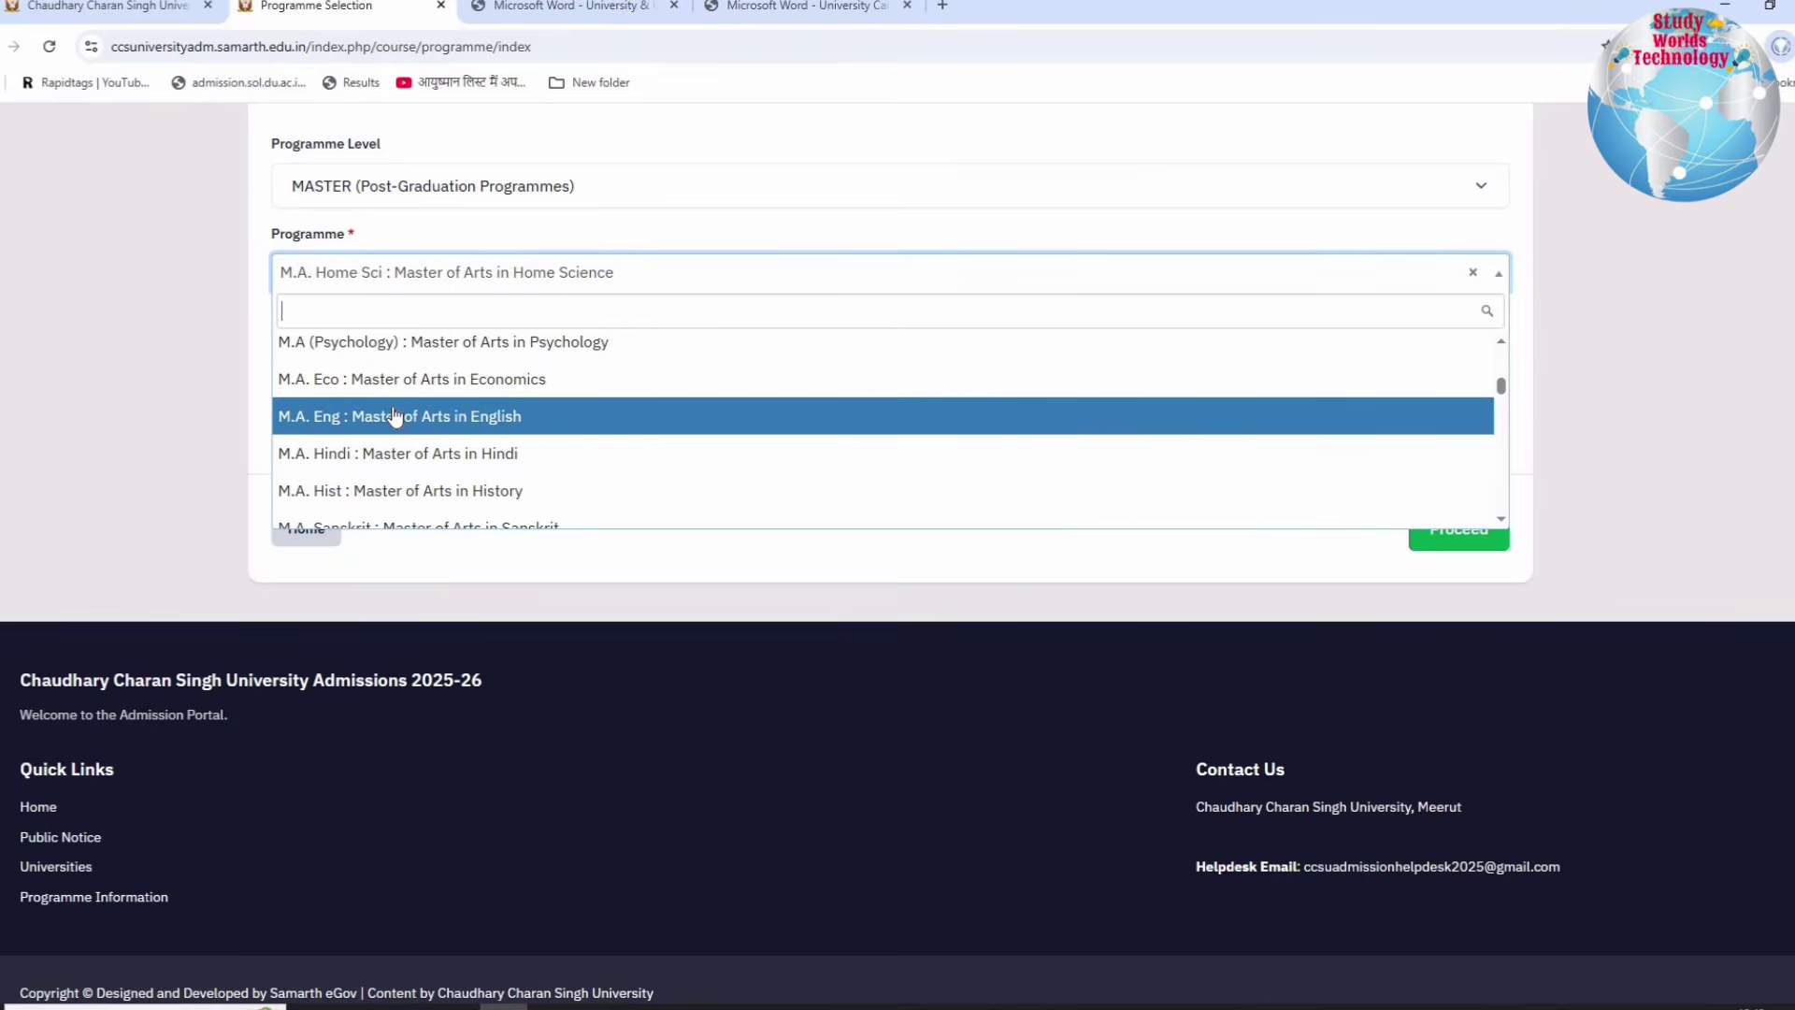
pyautogui.click(373, 487)
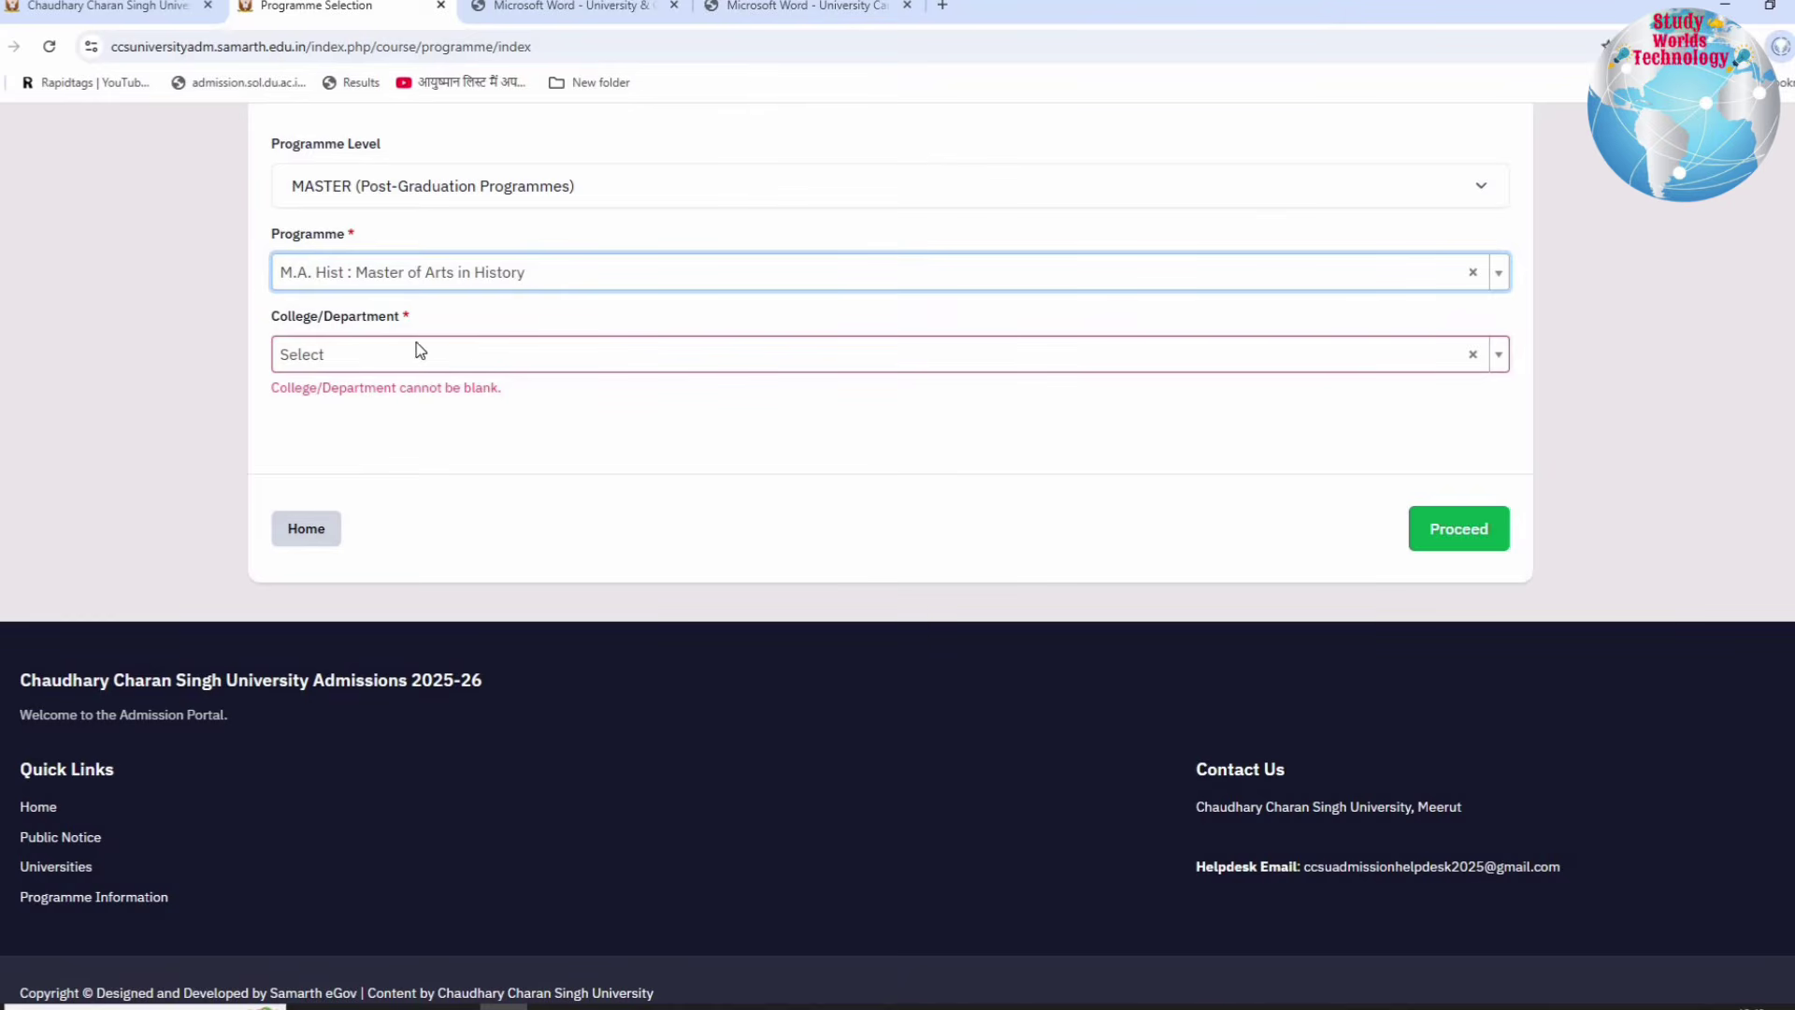
# Step: Choose Meerut College, Meerut as the college/department for the history programme and proceed with the application
pyautogui.click(358, 358)
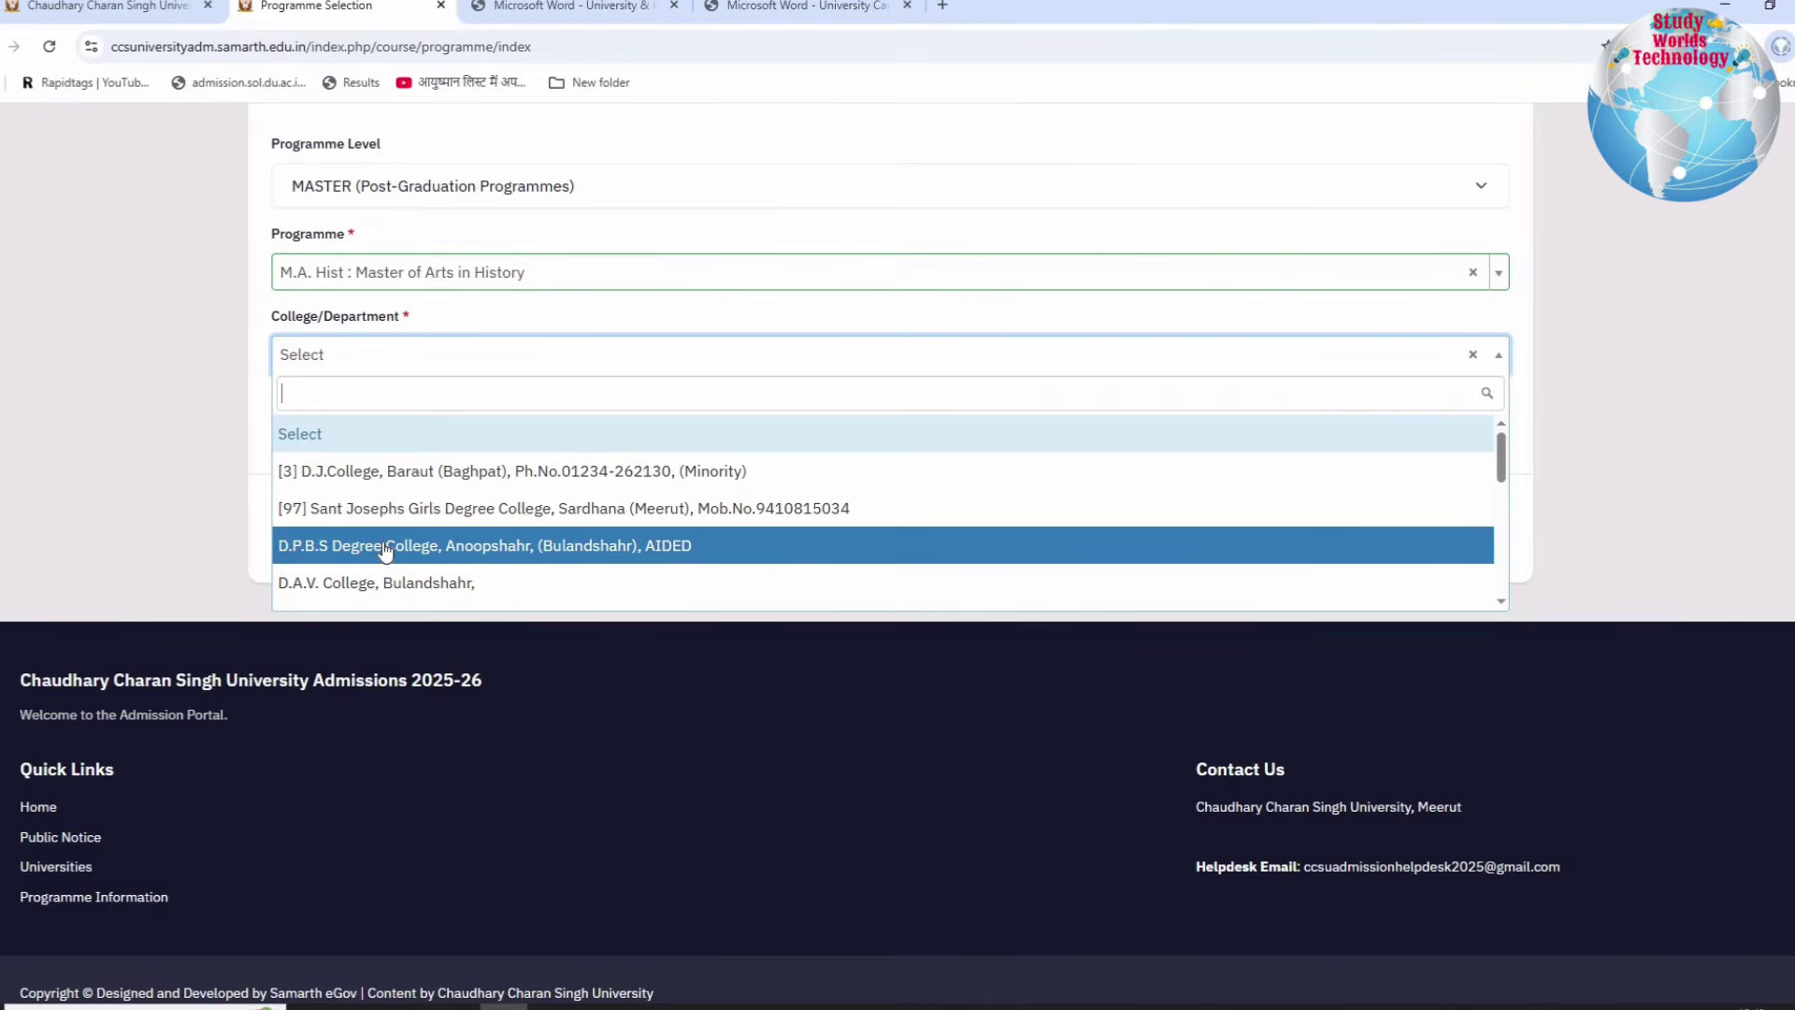
pyautogui.scroll(-1, 386, 549)
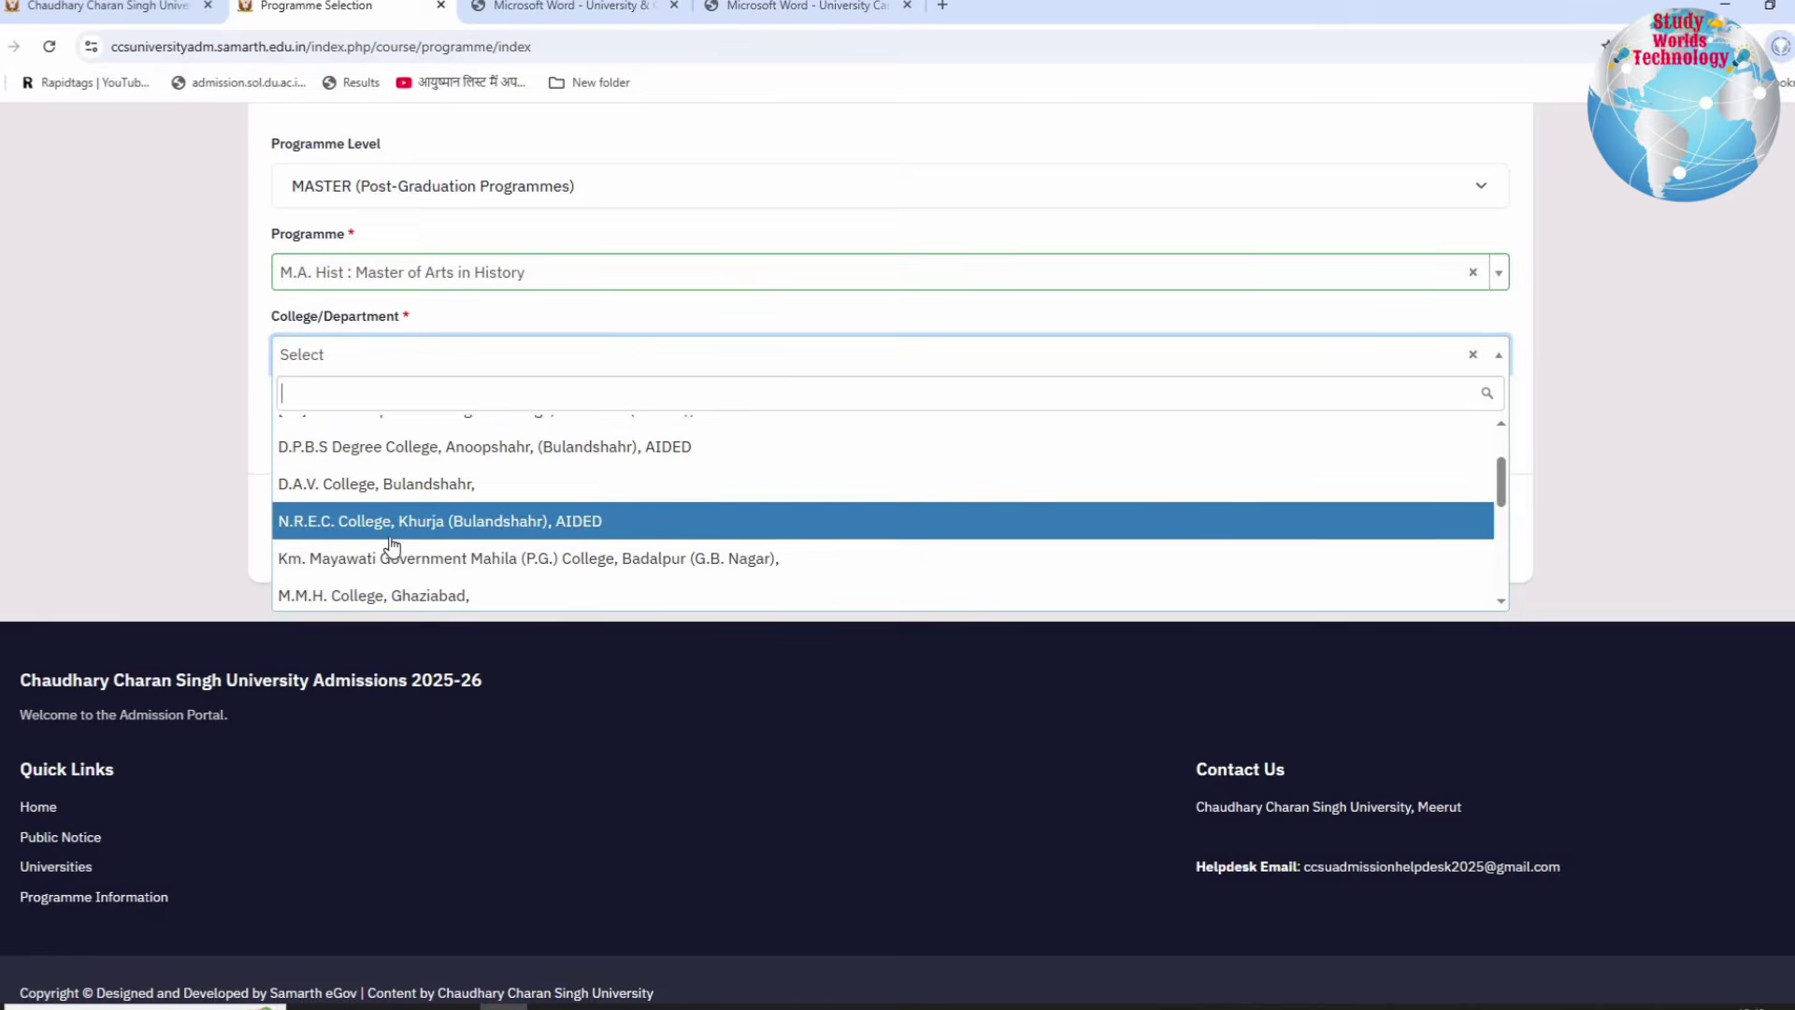
pyautogui.scroll(-2, 393, 545)
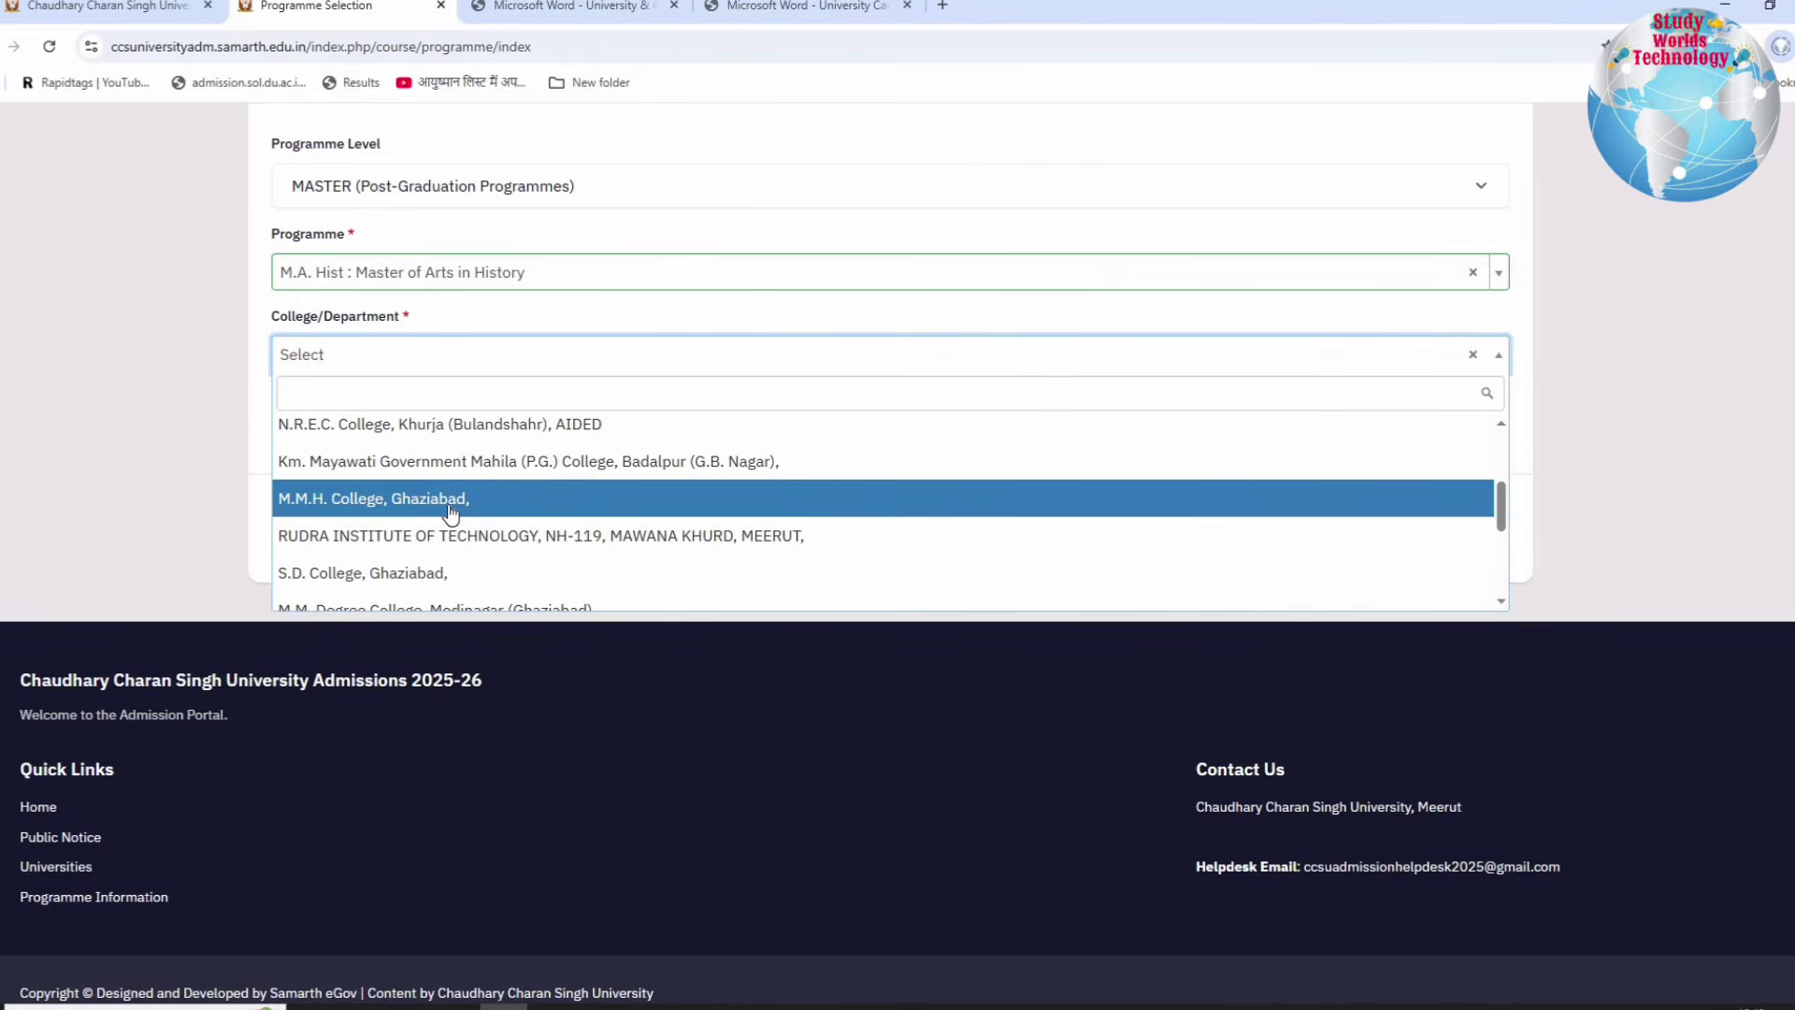
pyautogui.scroll(-3, 451, 513)
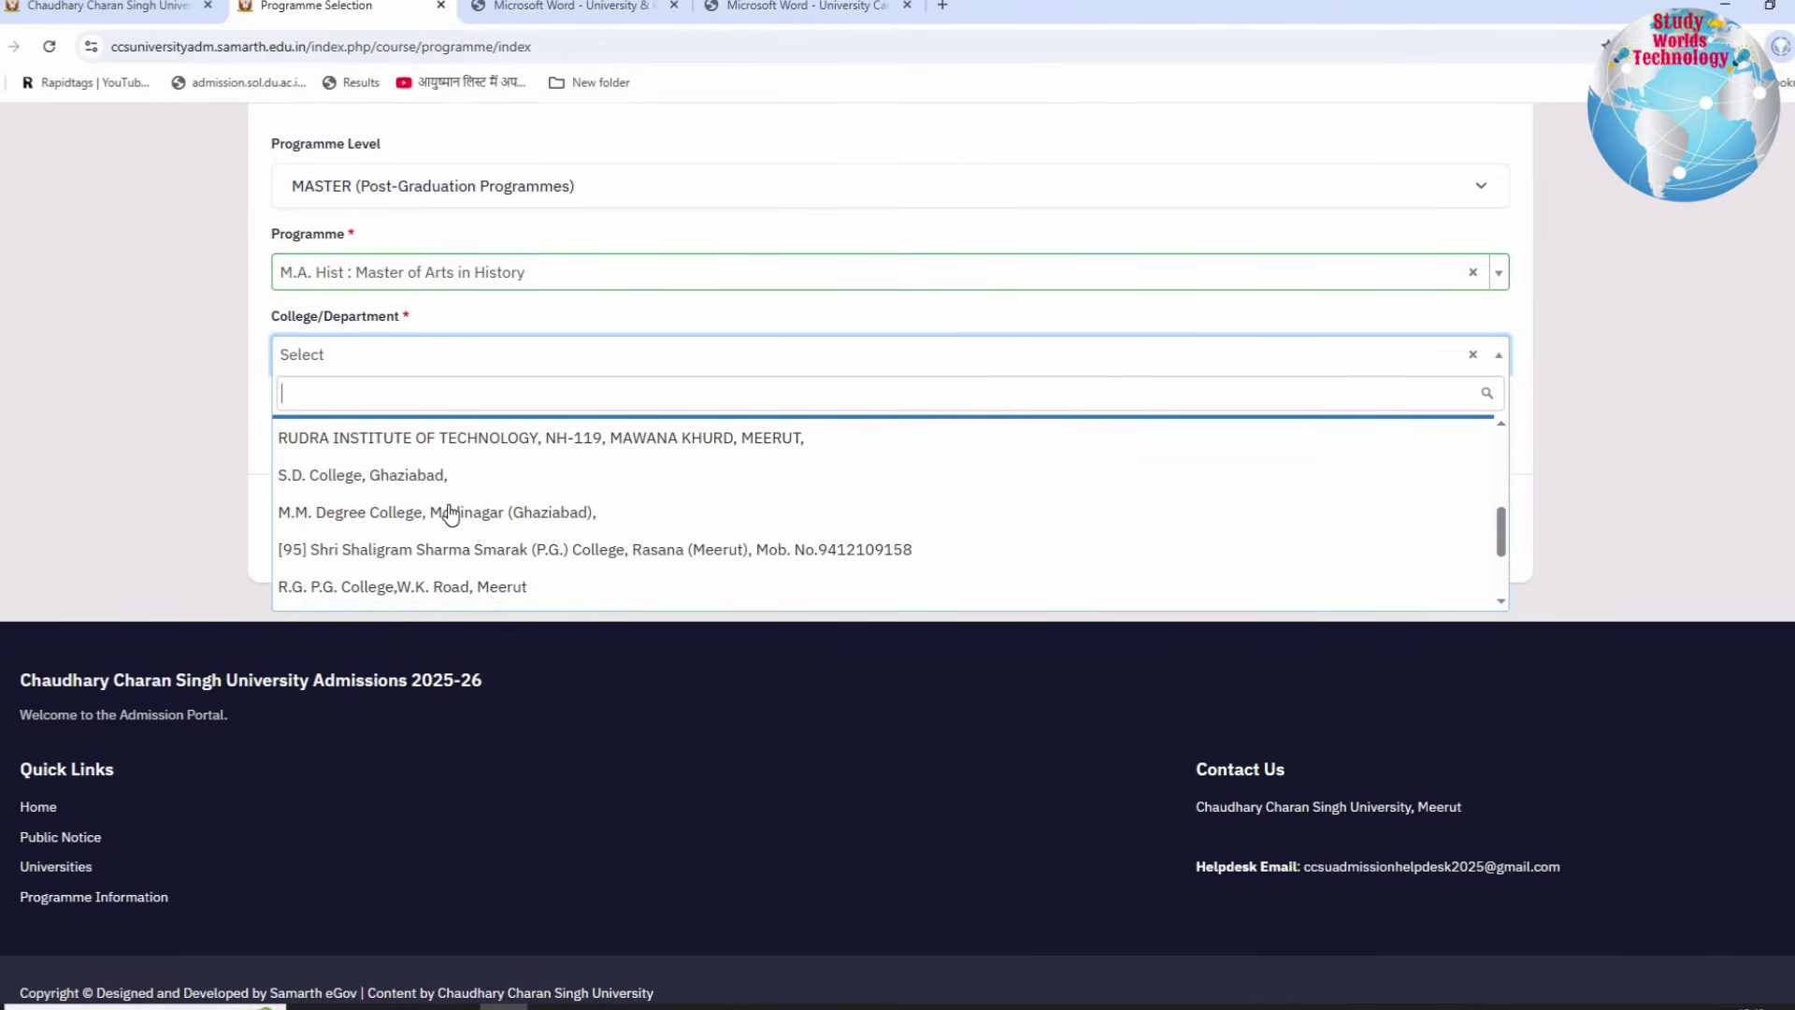
pyautogui.scroll(-4, 451, 512)
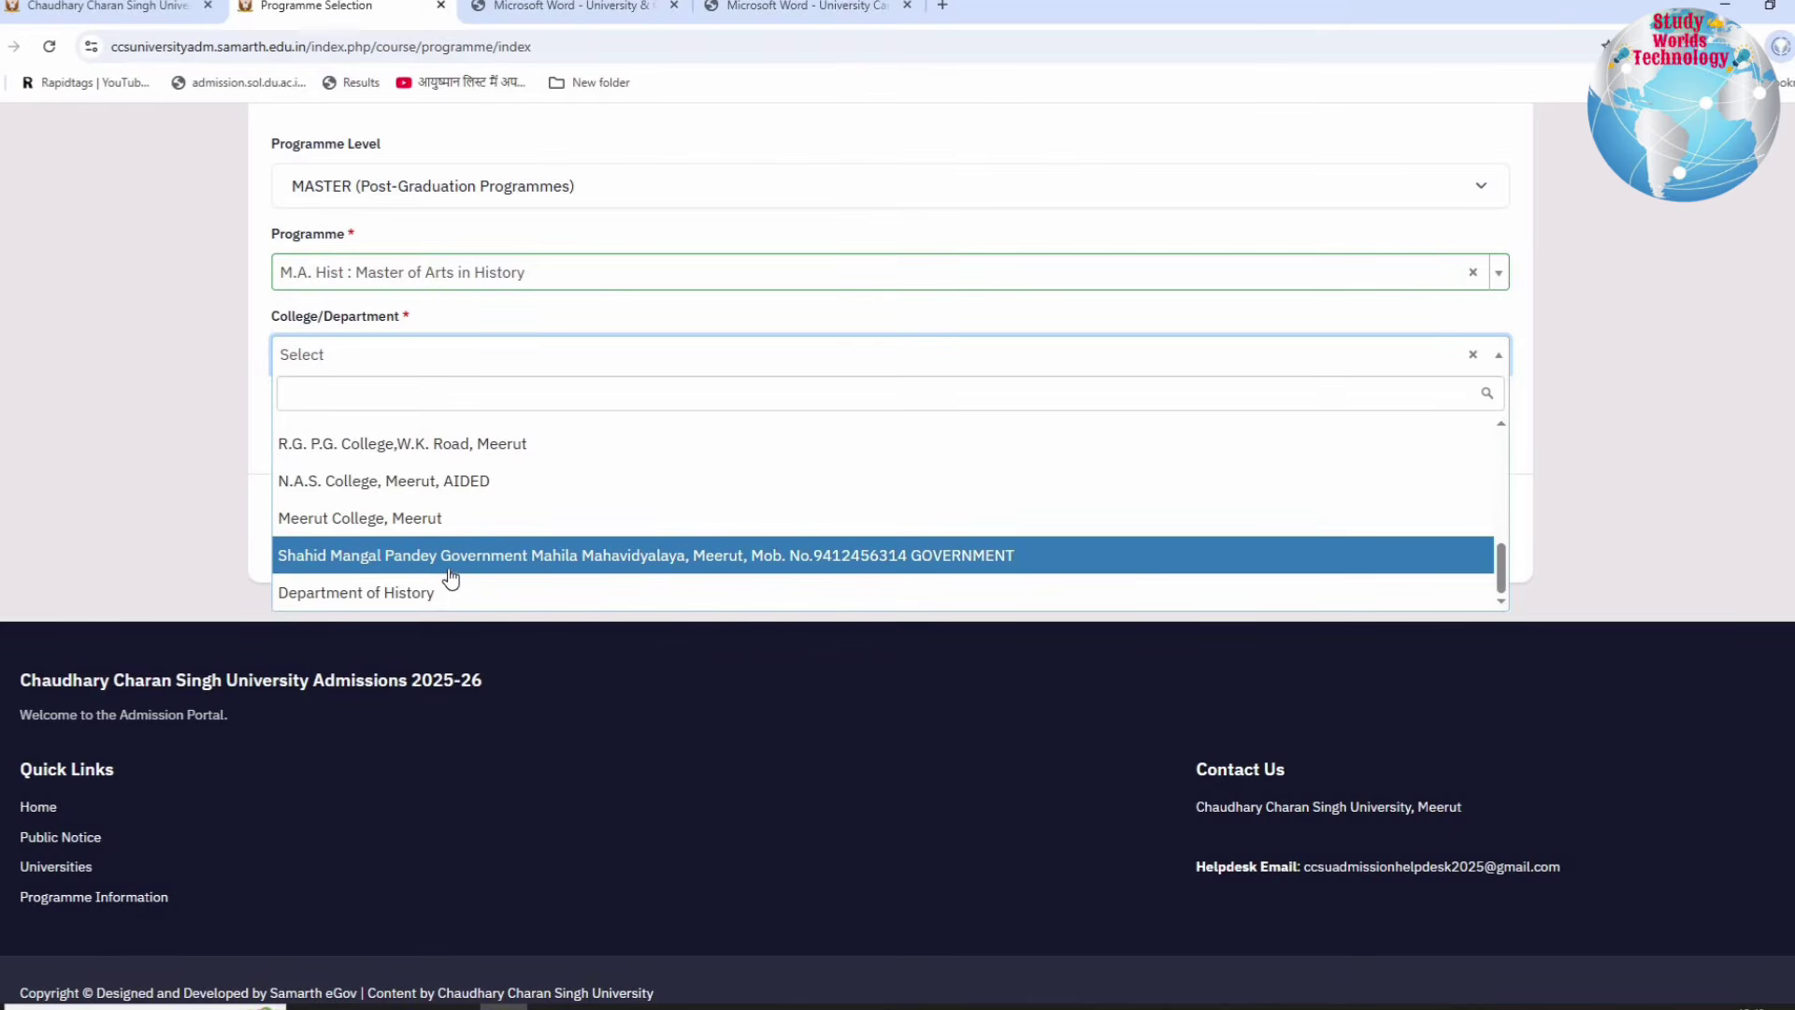
pyautogui.scroll(2, 452, 577)
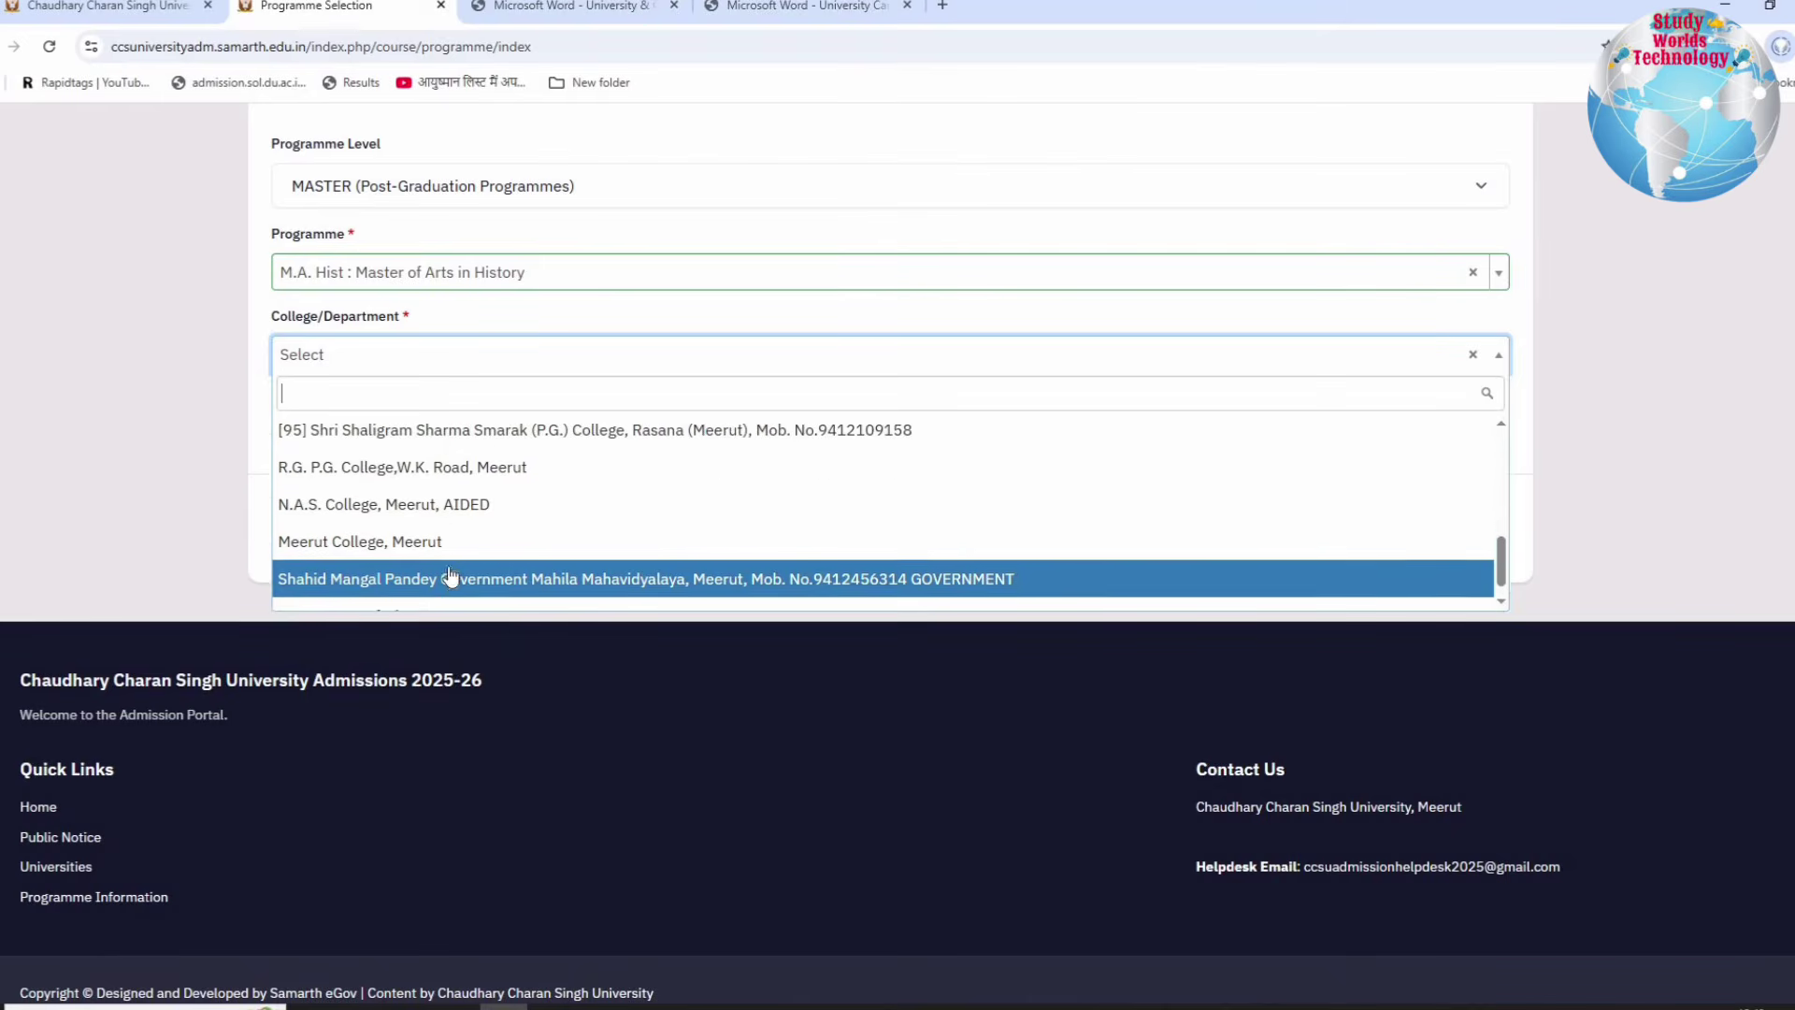
pyautogui.scroll(-2, 452, 576)
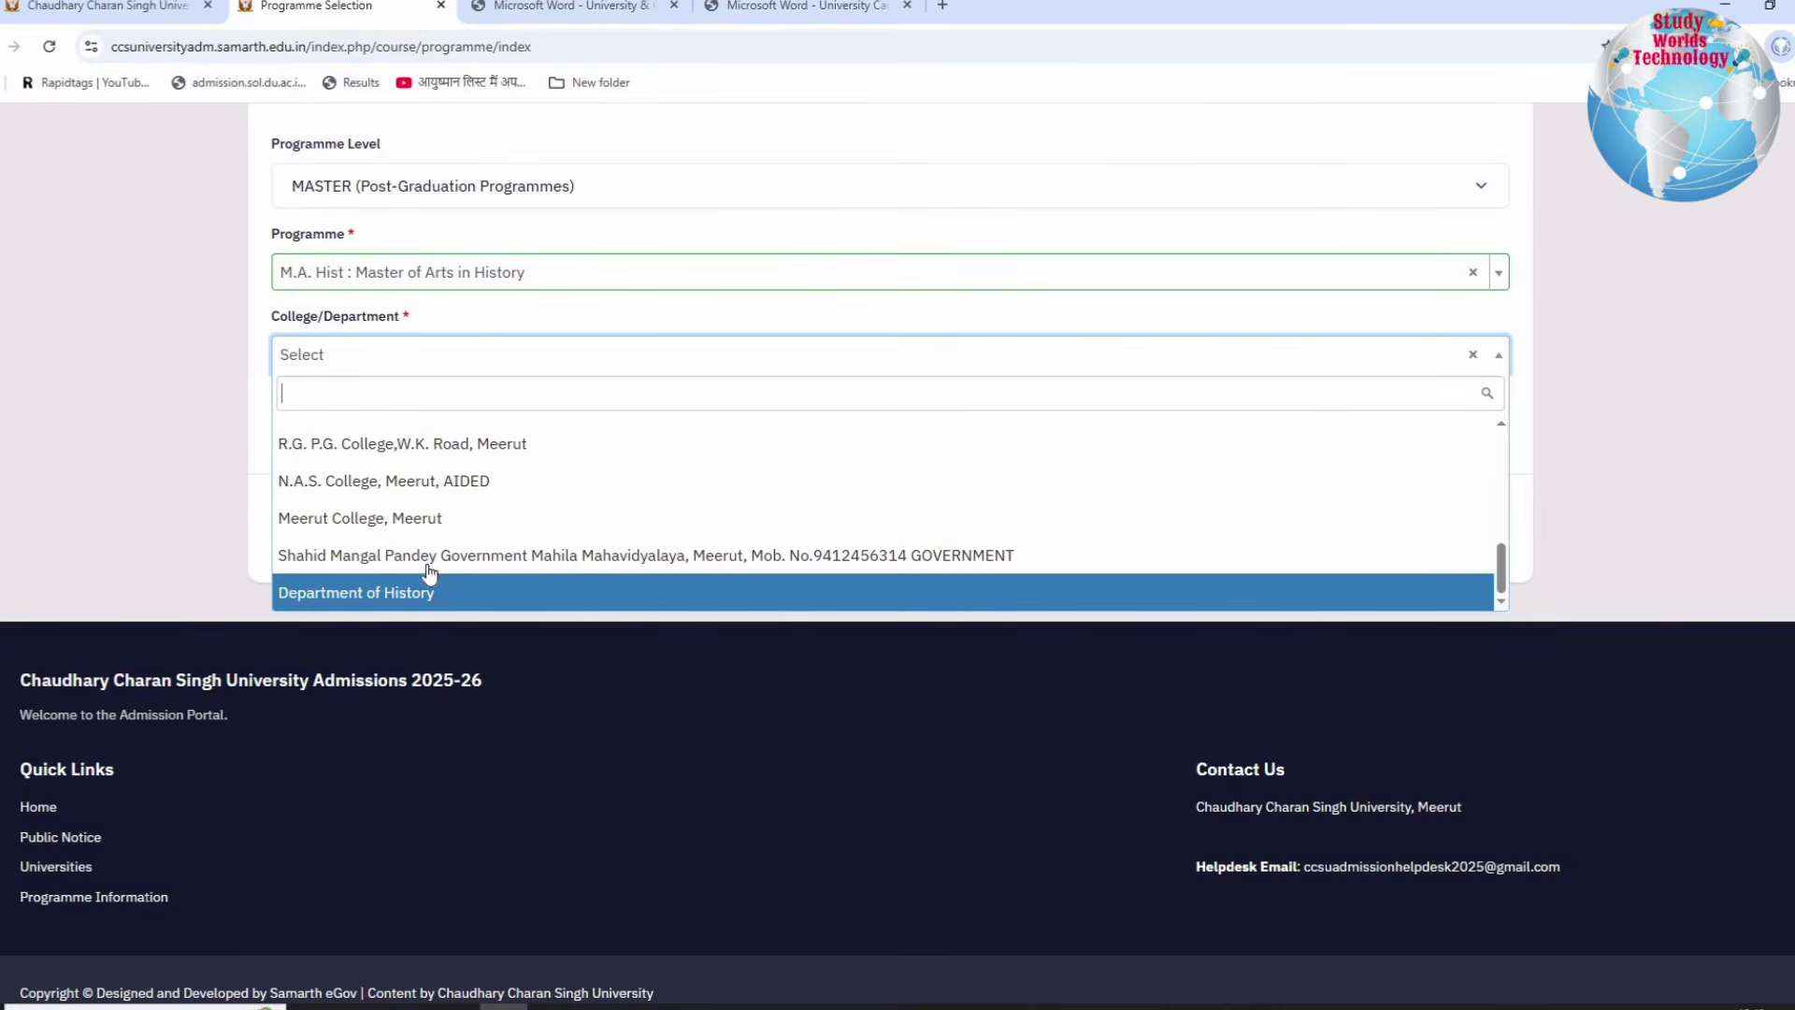
pyautogui.click(355, 520)
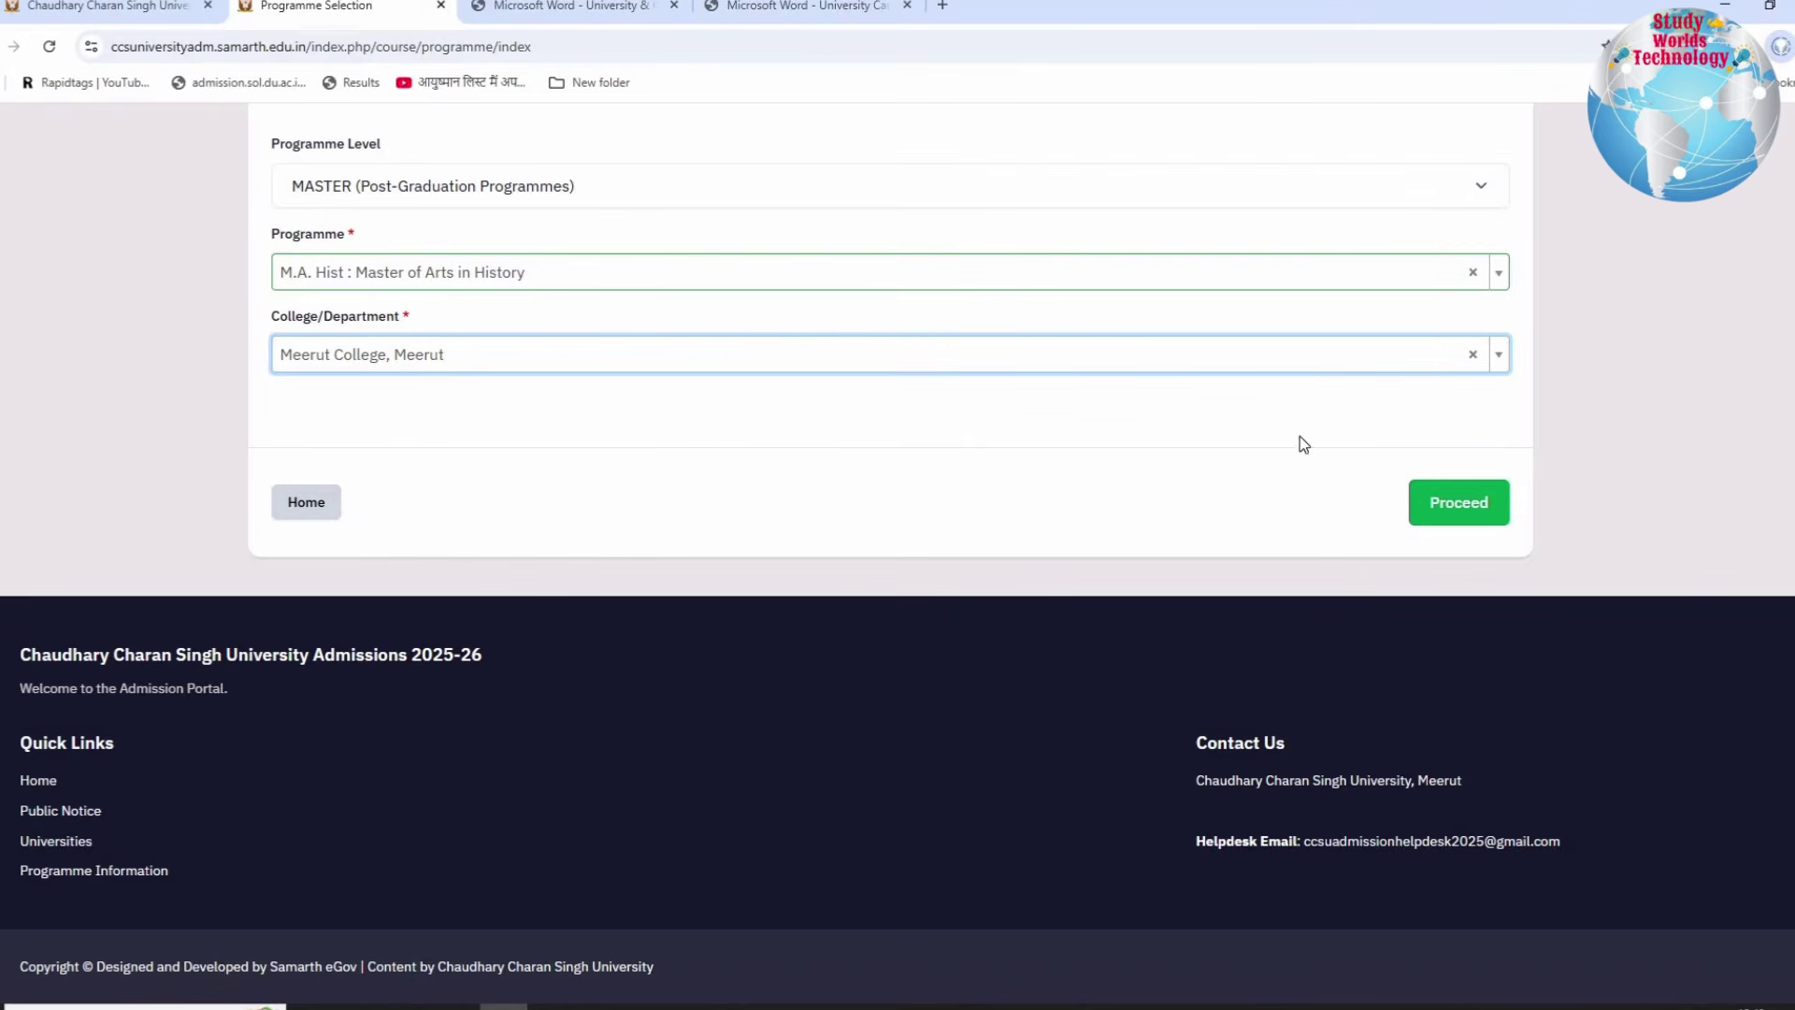
pyautogui.click(1449, 510)
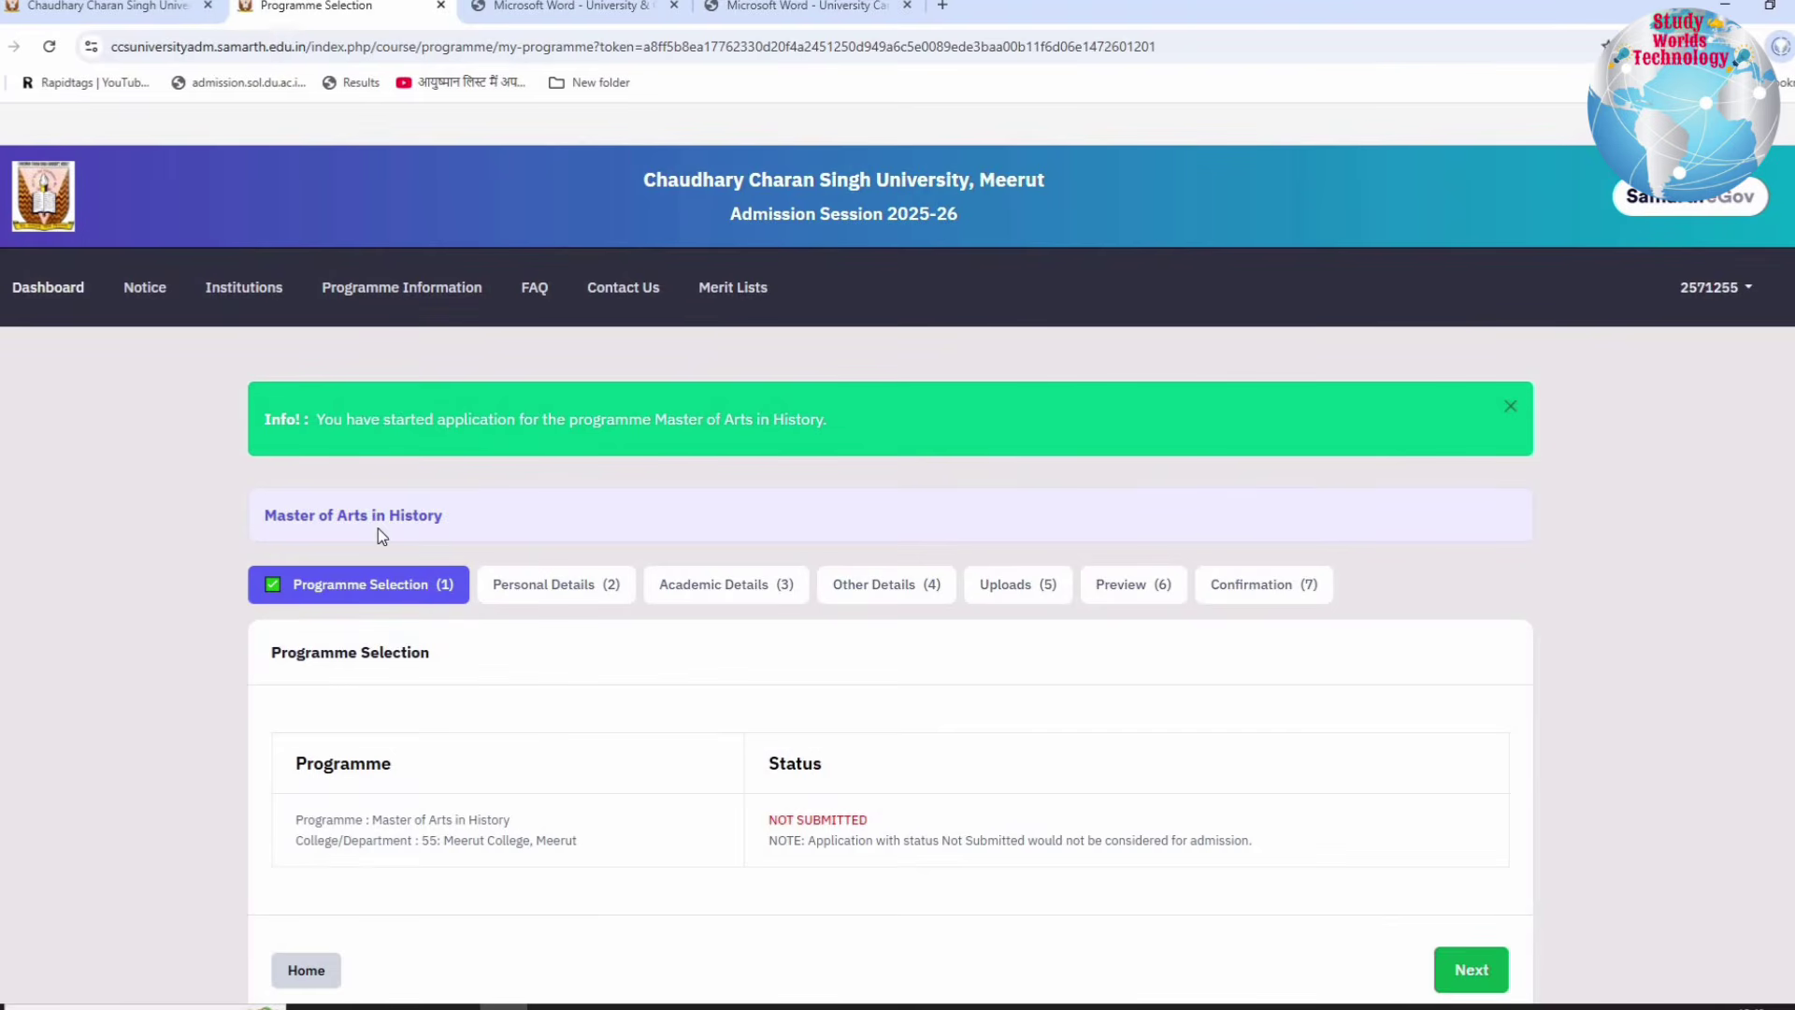
# Step: Review the selected programme, college and application status, and continue to the programme weightage form
pyautogui.scroll(-2, 379, 531)
pyautogui.moveTo(287, 456); pyautogui.dragTo(1259, 661)
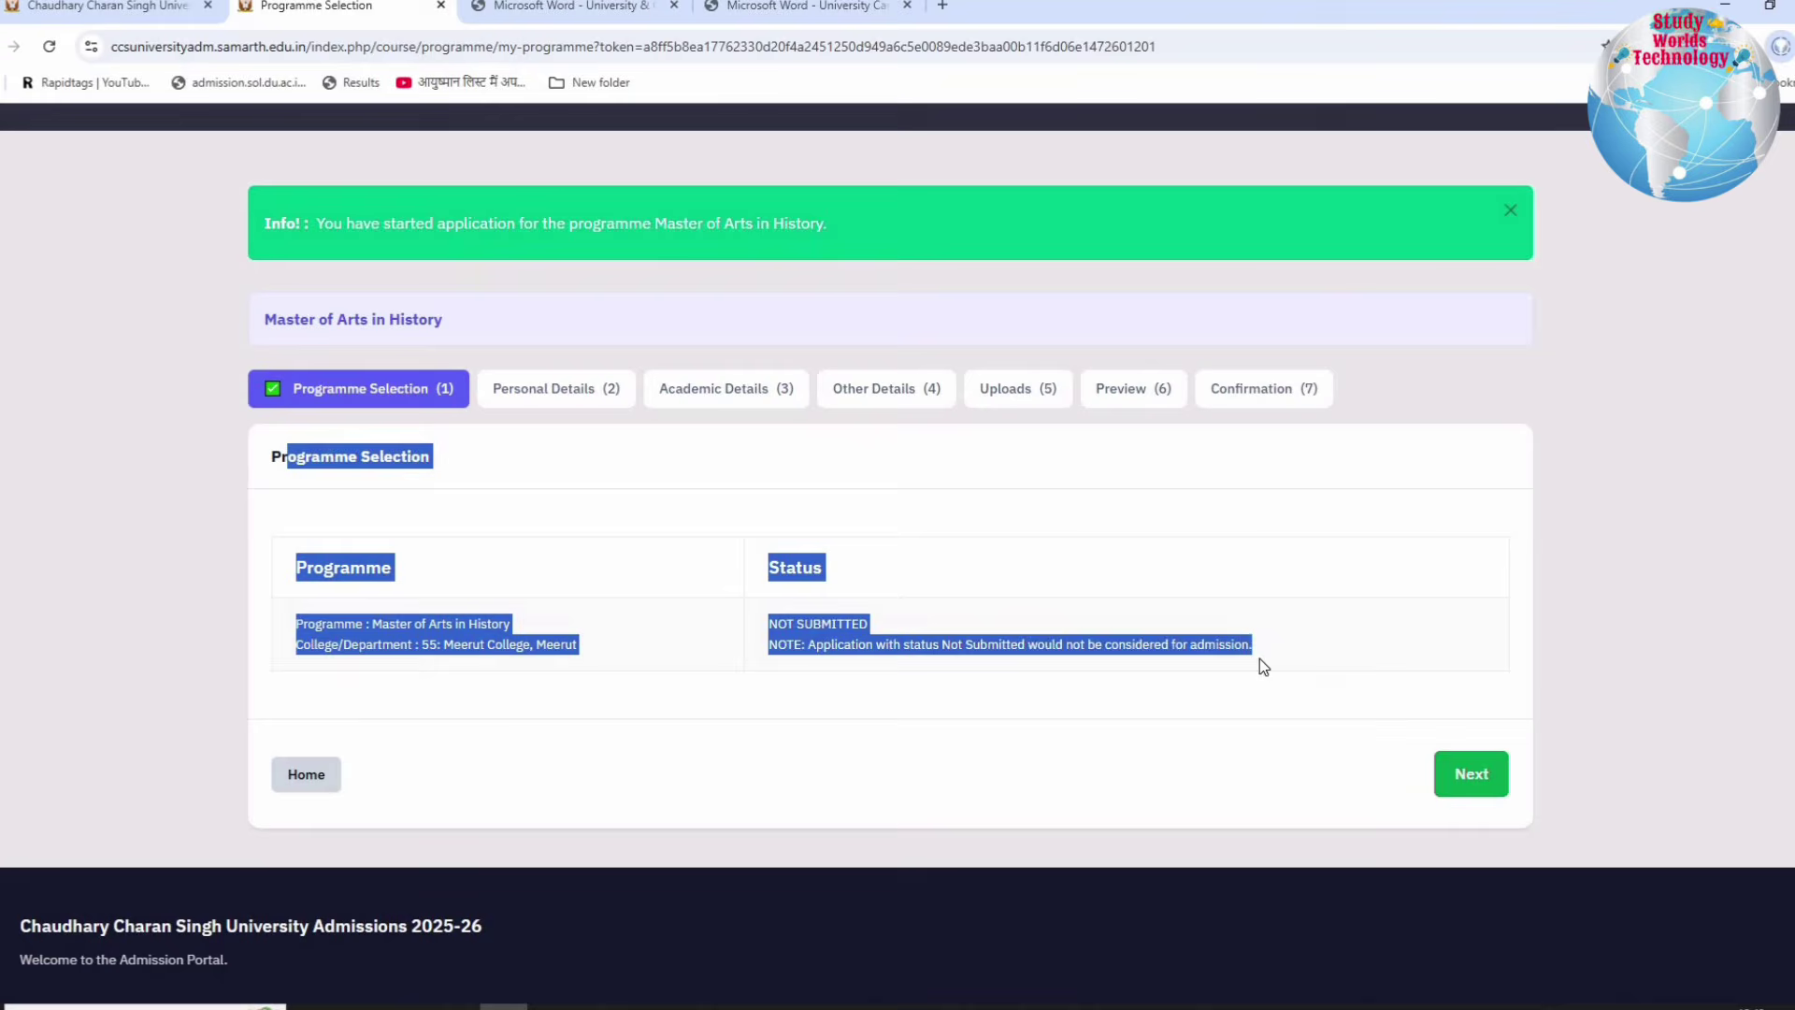
pyautogui.click(1465, 772)
# Step: Set the weightage for children or spouse of a university or affiliated college employee to None
pyautogui.moveTo(261, 394); pyautogui.dragTo(509, 399)
pyautogui.scroll(-3, 556, 590)
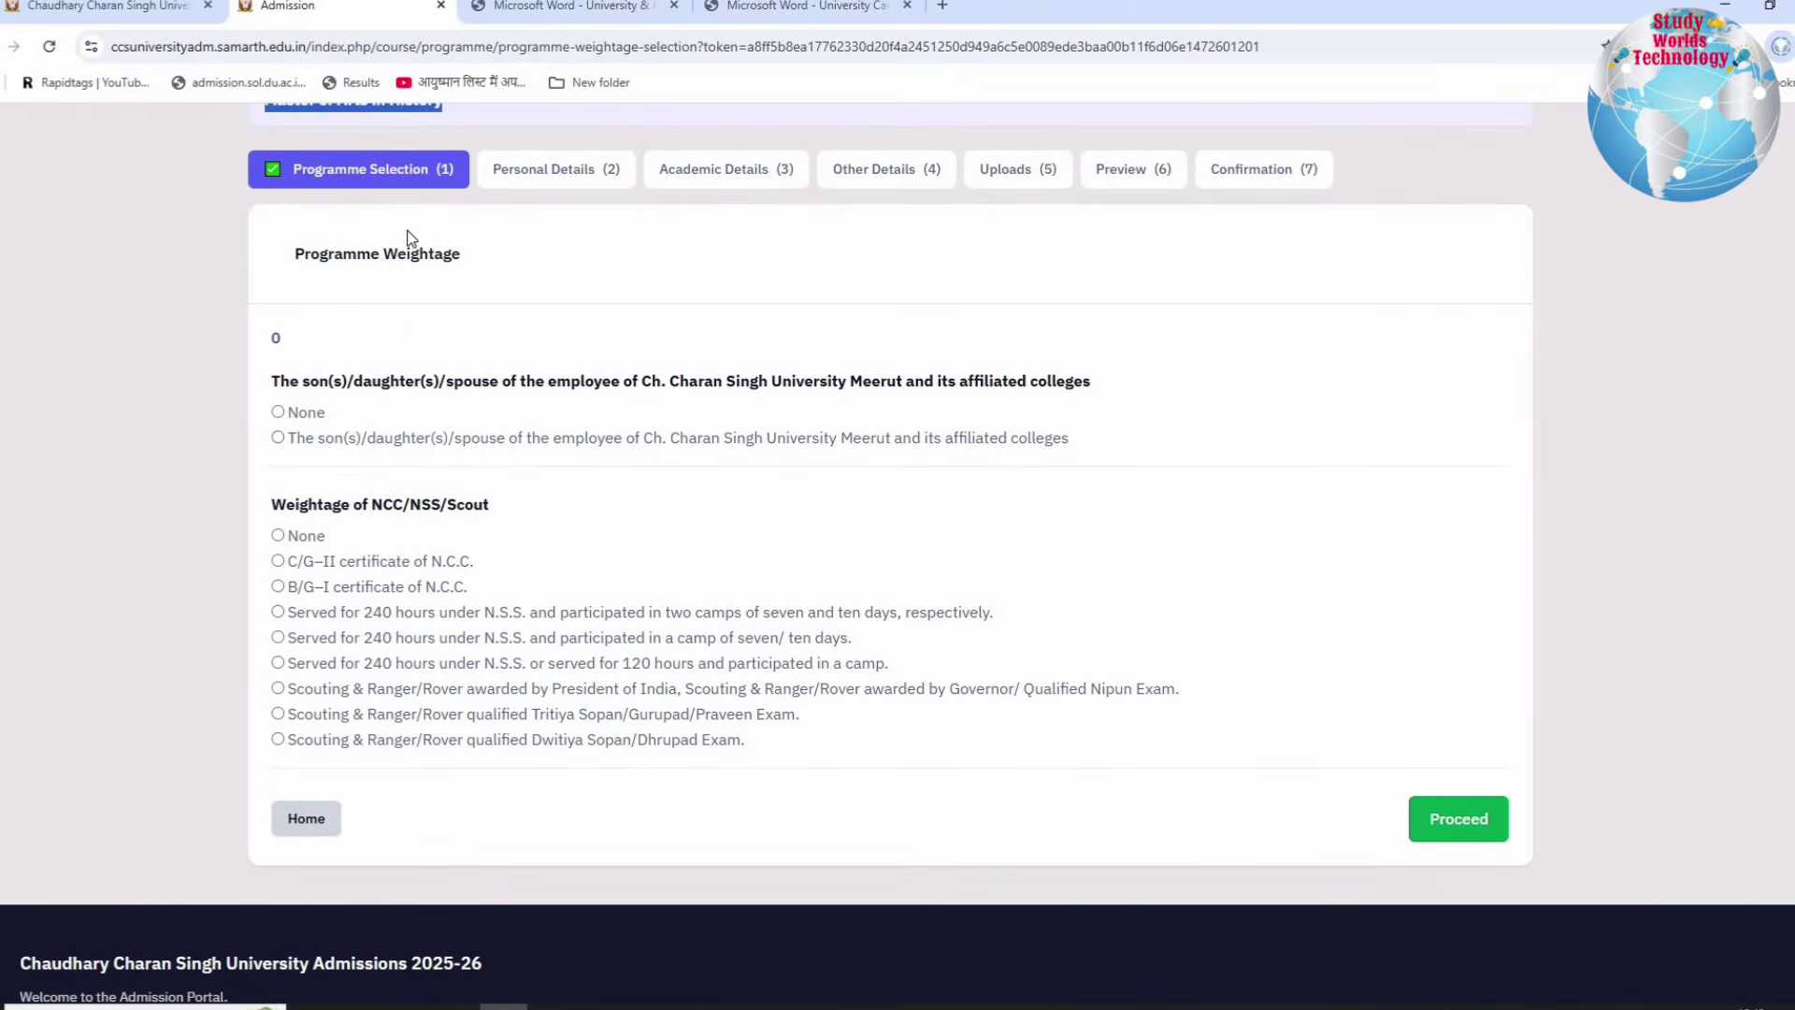
pyautogui.moveTo(294, 250); pyautogui.dragTo(484, 279)
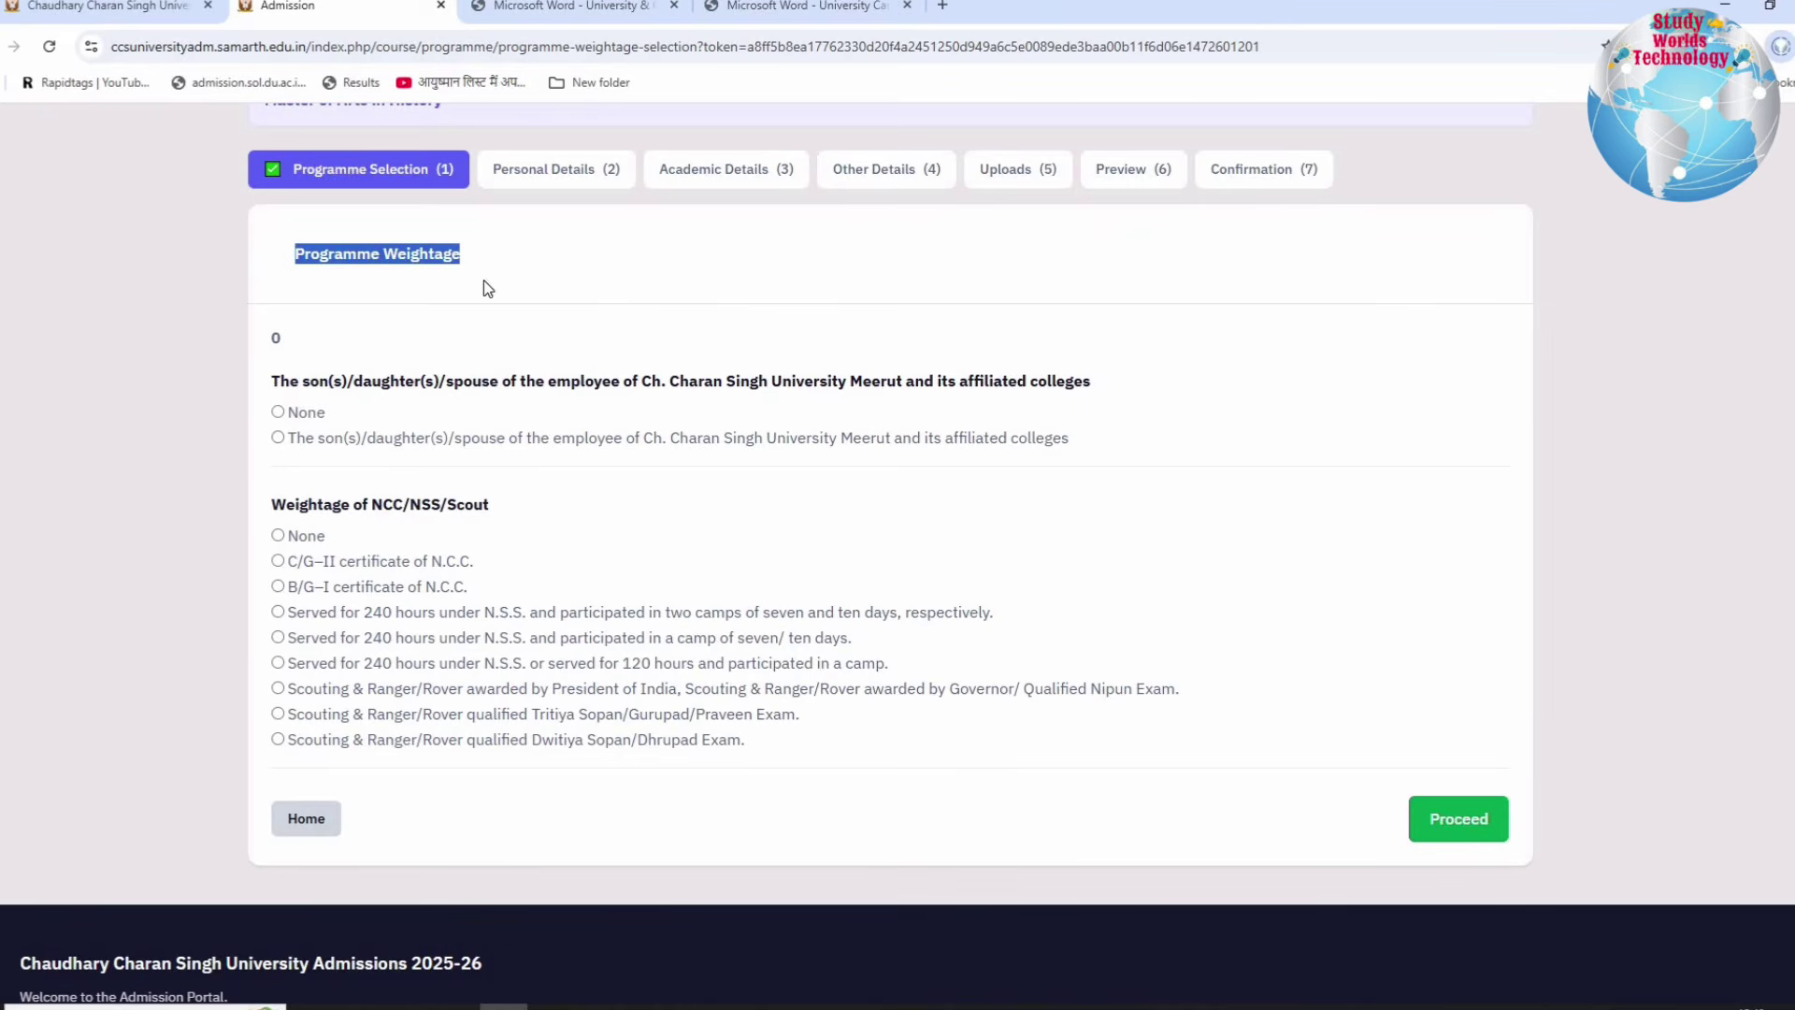
pyautogui.moveTo(285, 375); pyautogui.dragTo(1118, 386)
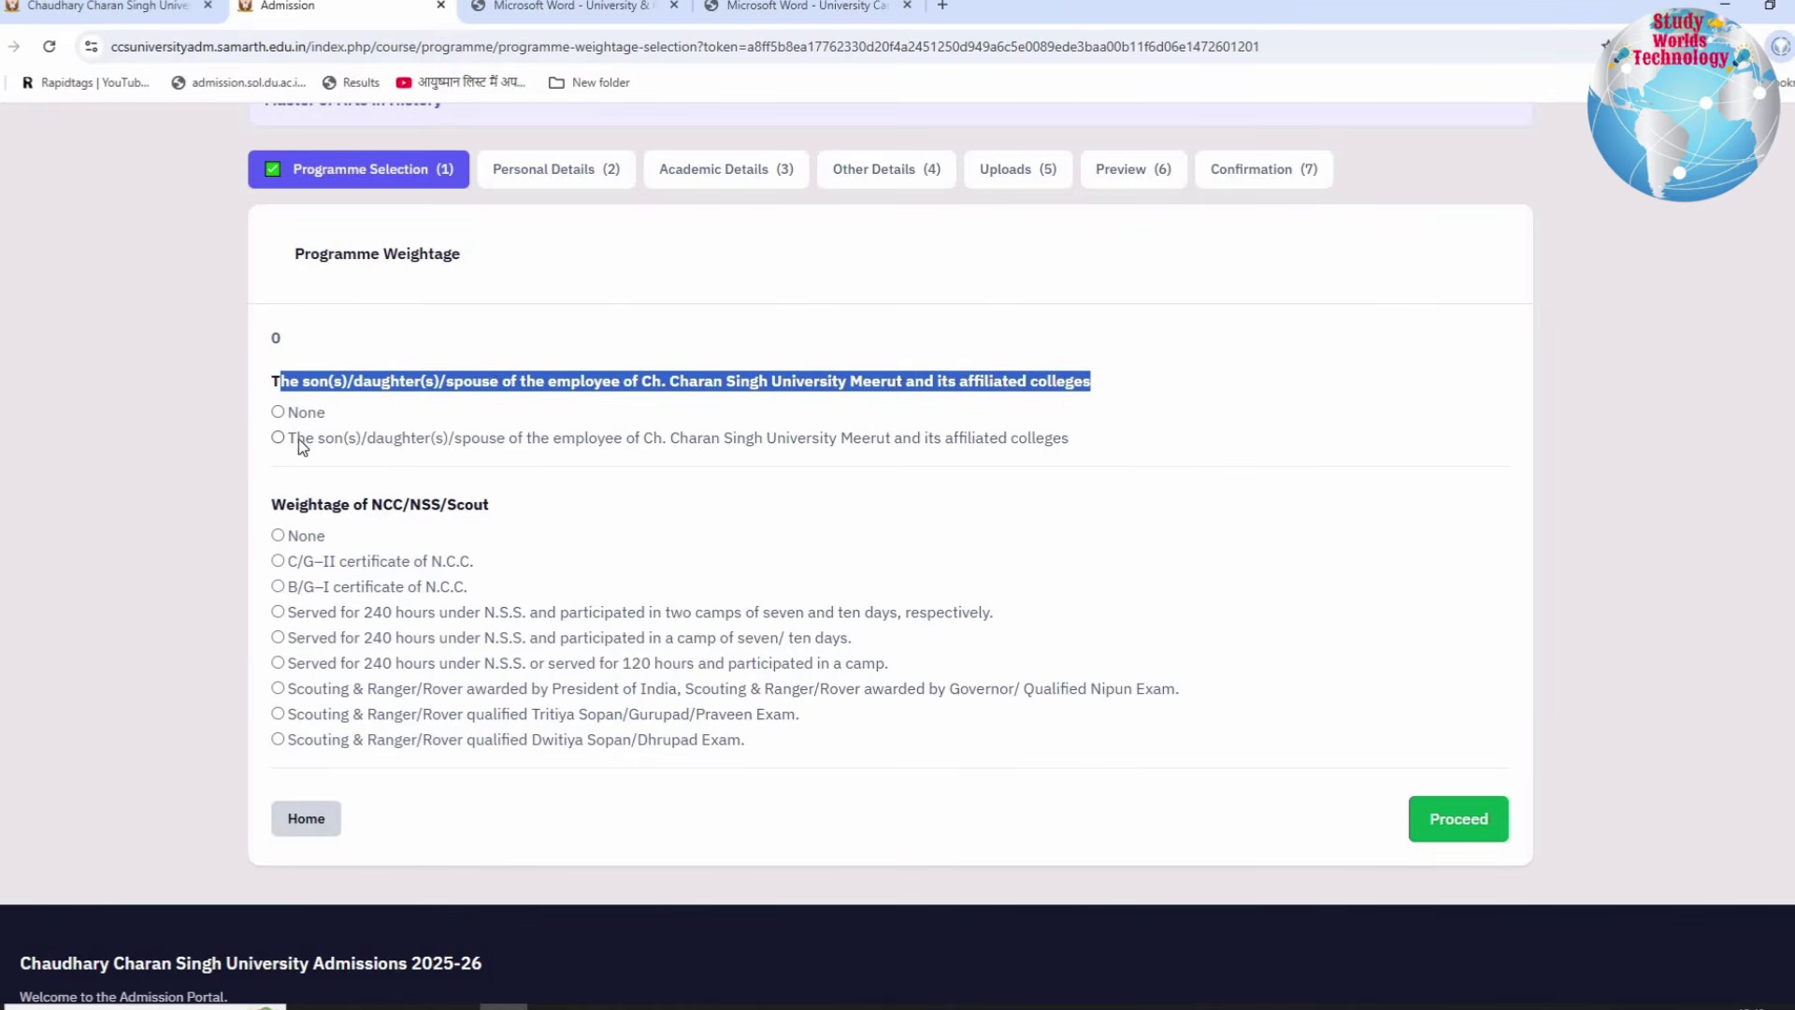
pyautogui.click(801, 437)
pyautogui.click(279, 411)
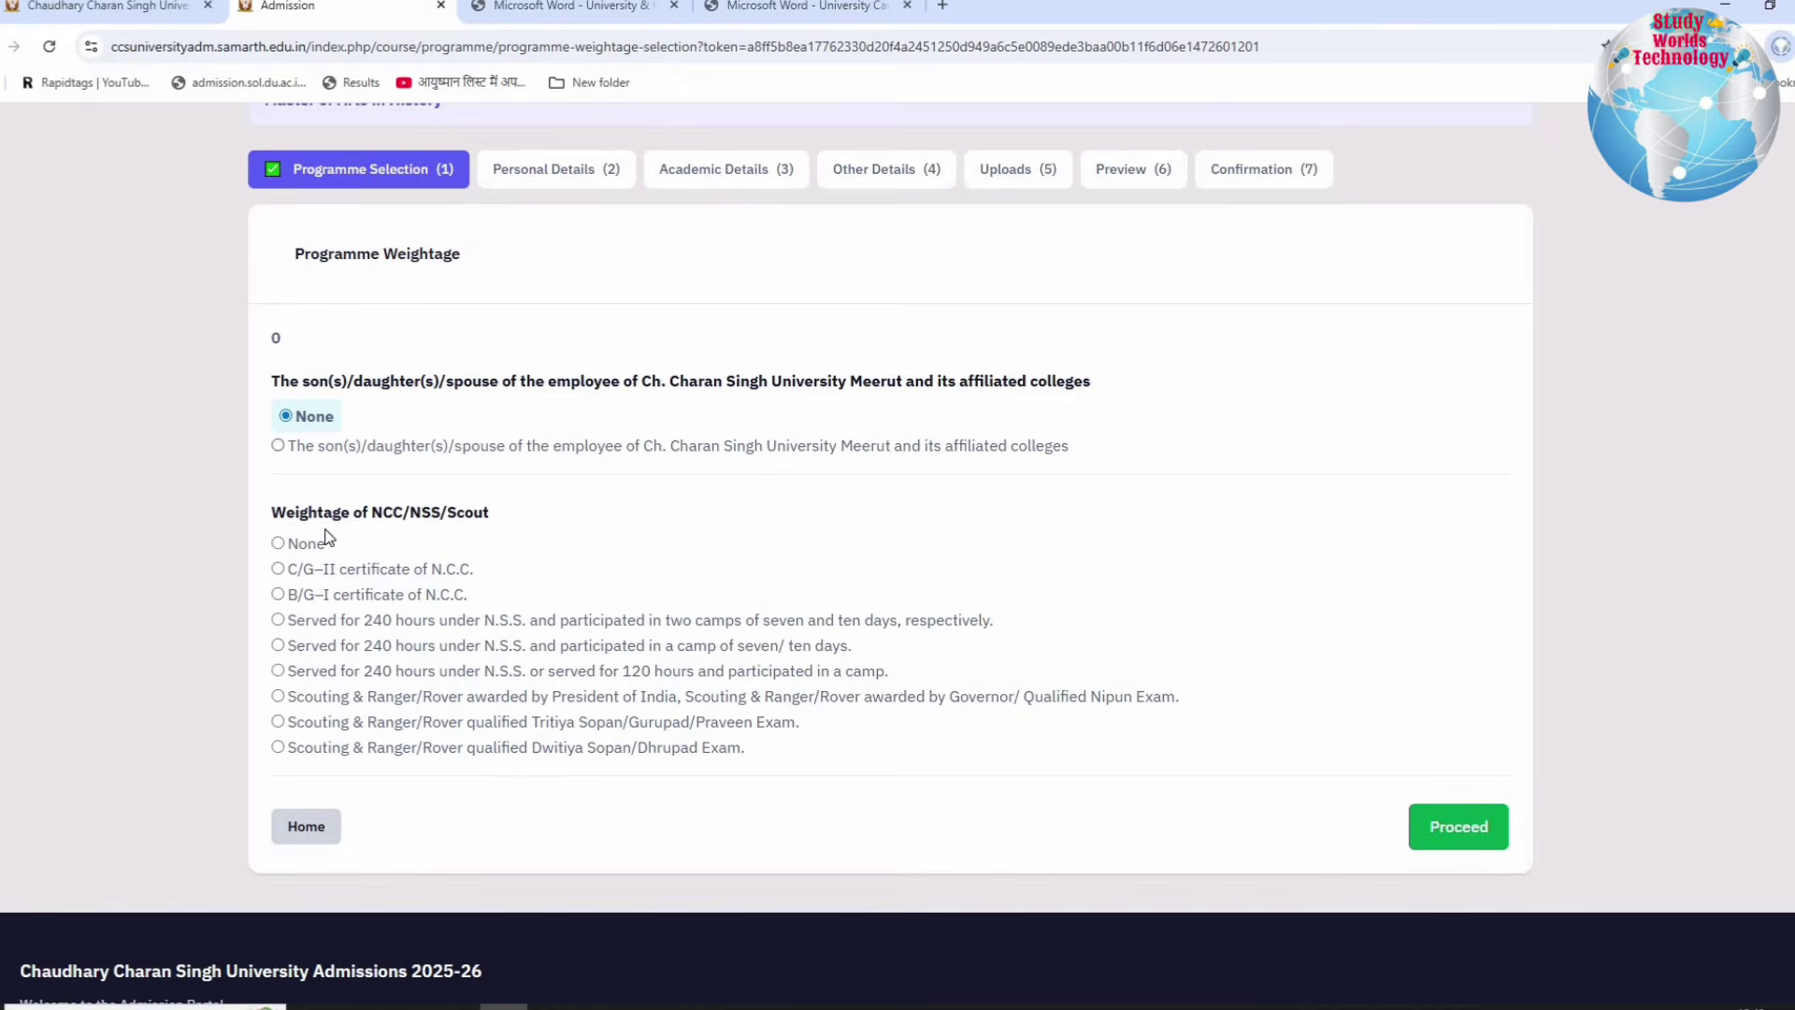
# Step: Review the NCC/NSS/Scout weightage options, set this weightage to None and submit the weightage form
pyautogui.moveTo(271, 512); pyautogui.dragTo(521, 512)
pyautogui.scroll(-2, 521, 512)
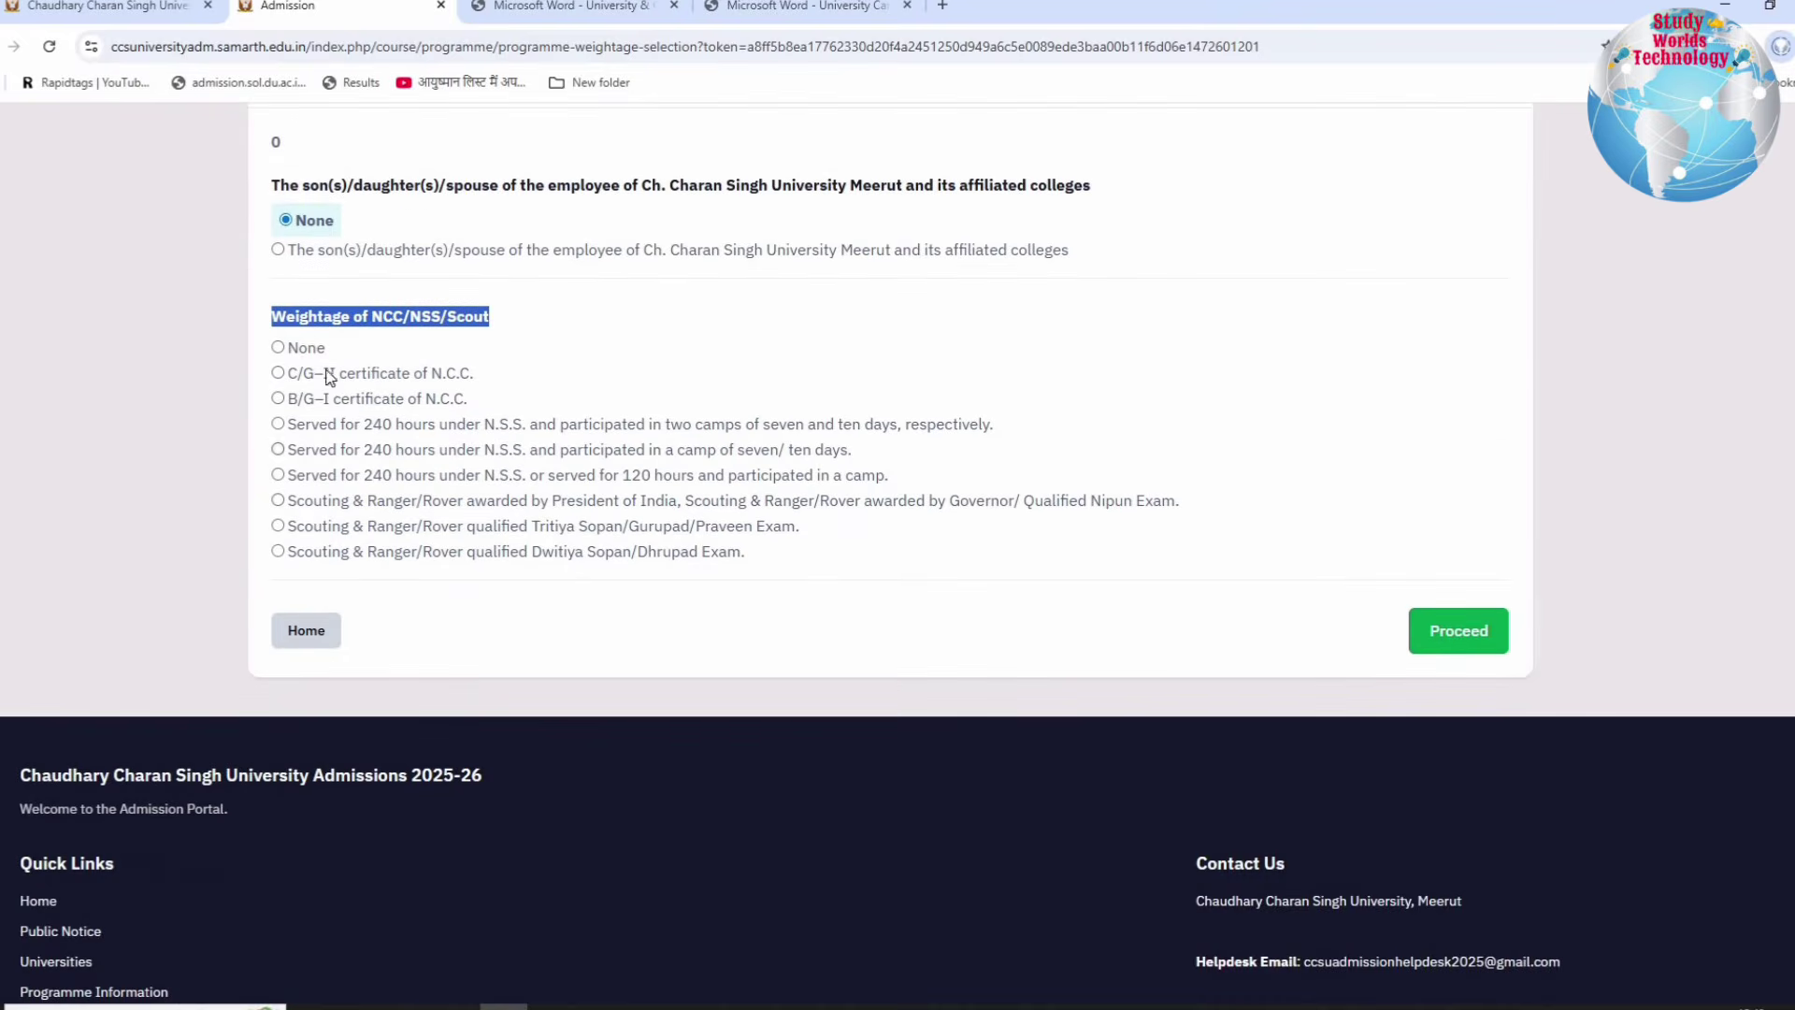
pyautogui.click(374, 404)
pyautogui.moveTo(327, 351); pyautogui.dragTo(291, 379)
pyautogui.click(783, 559)
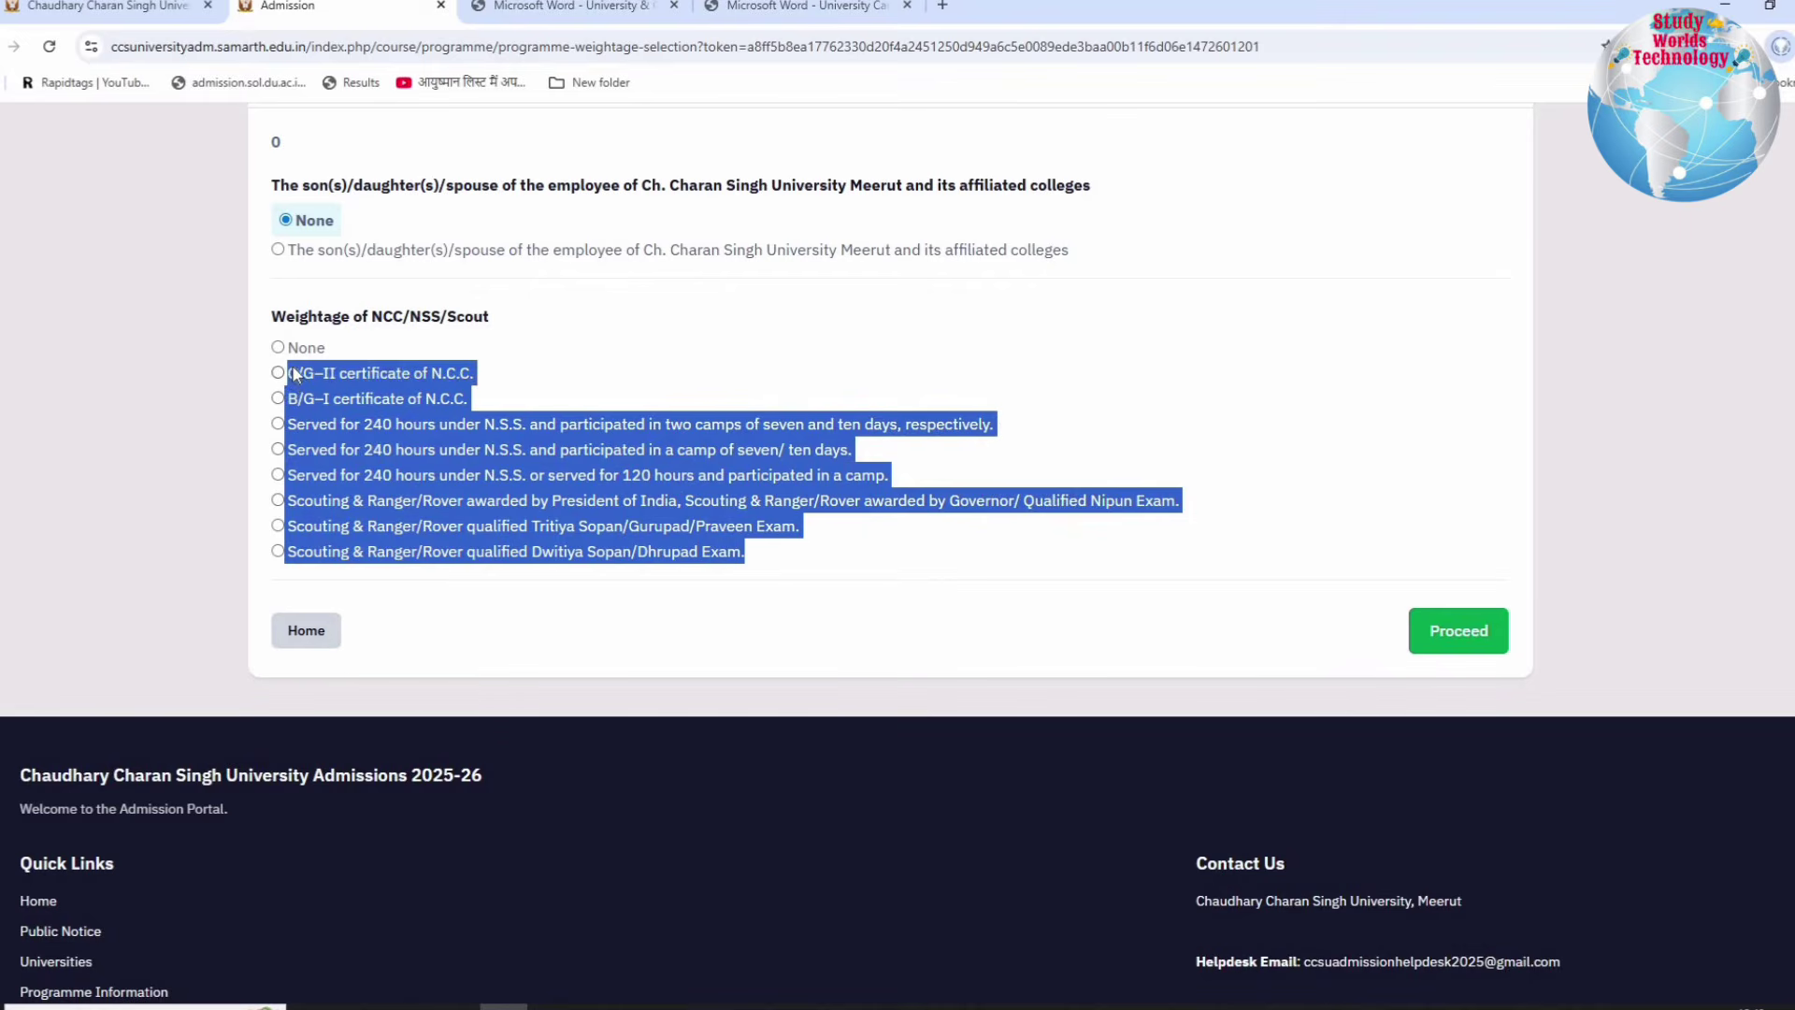
pyautogui.click(297, 348)
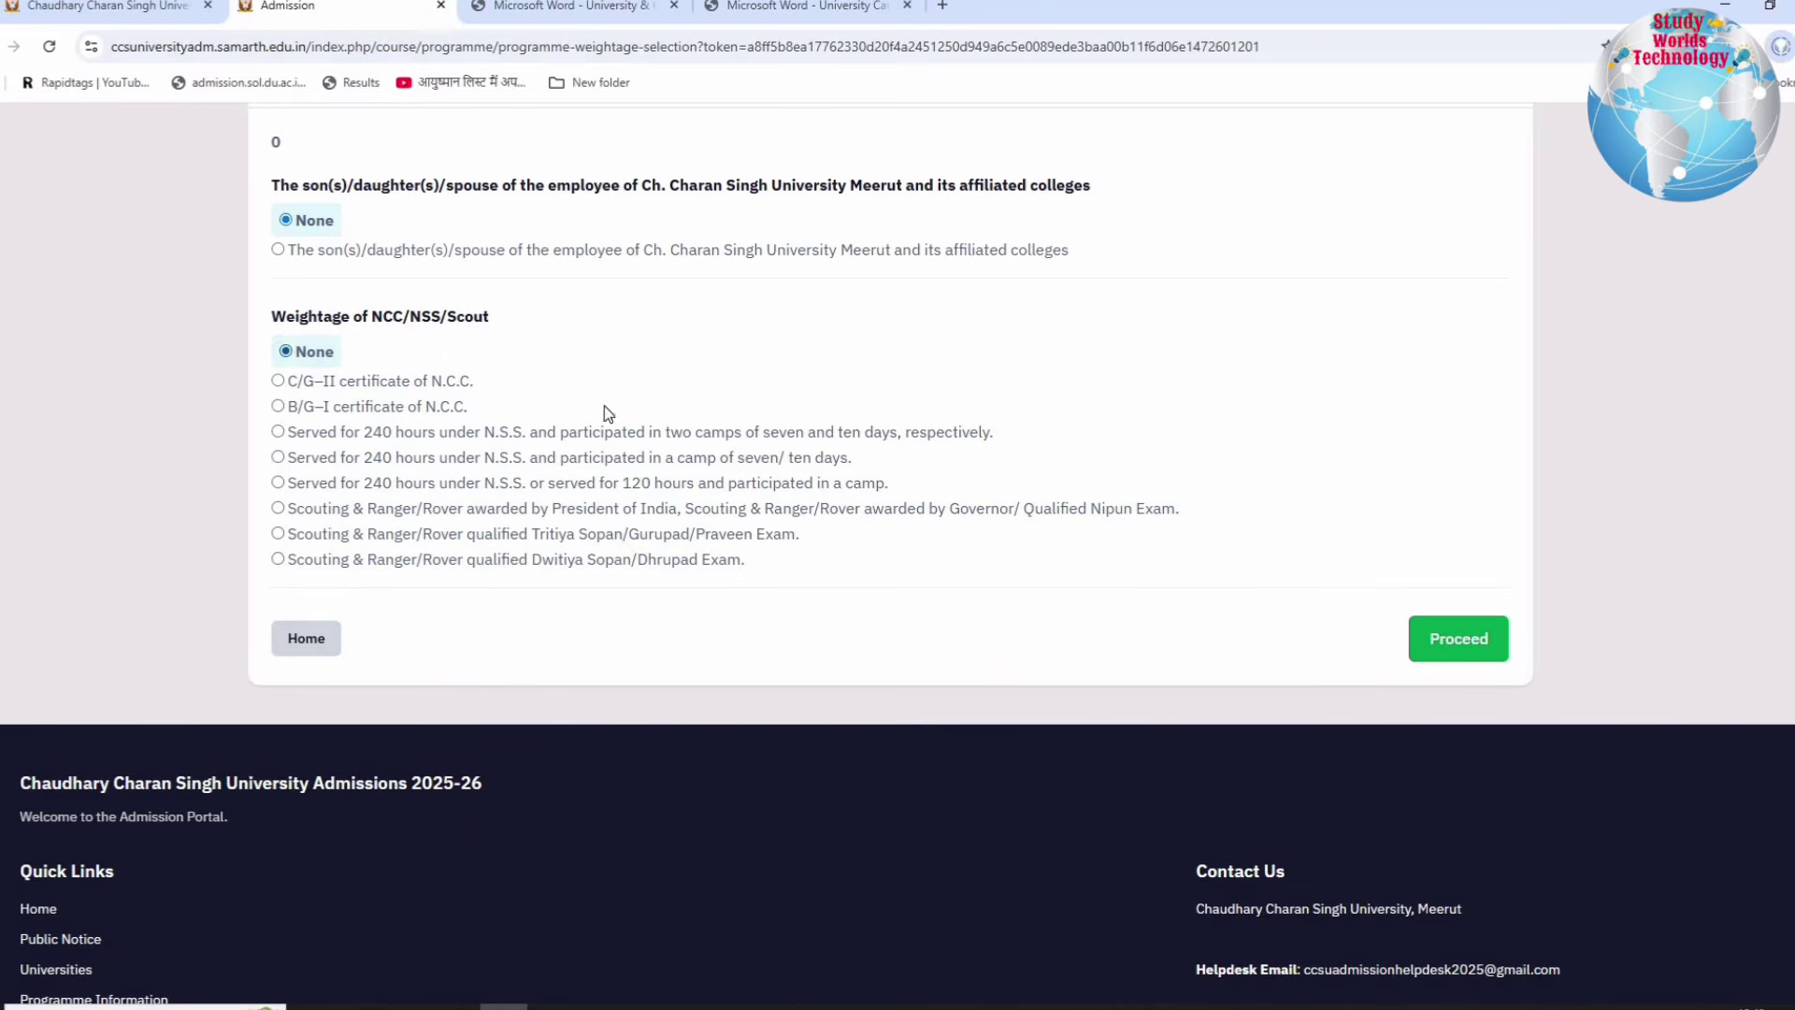
pyautogui.click(1483, 645)
# Step: Check both weightage entries in the preview and continue to the personal details
pyautogui.scroll(-3, 371, 521)
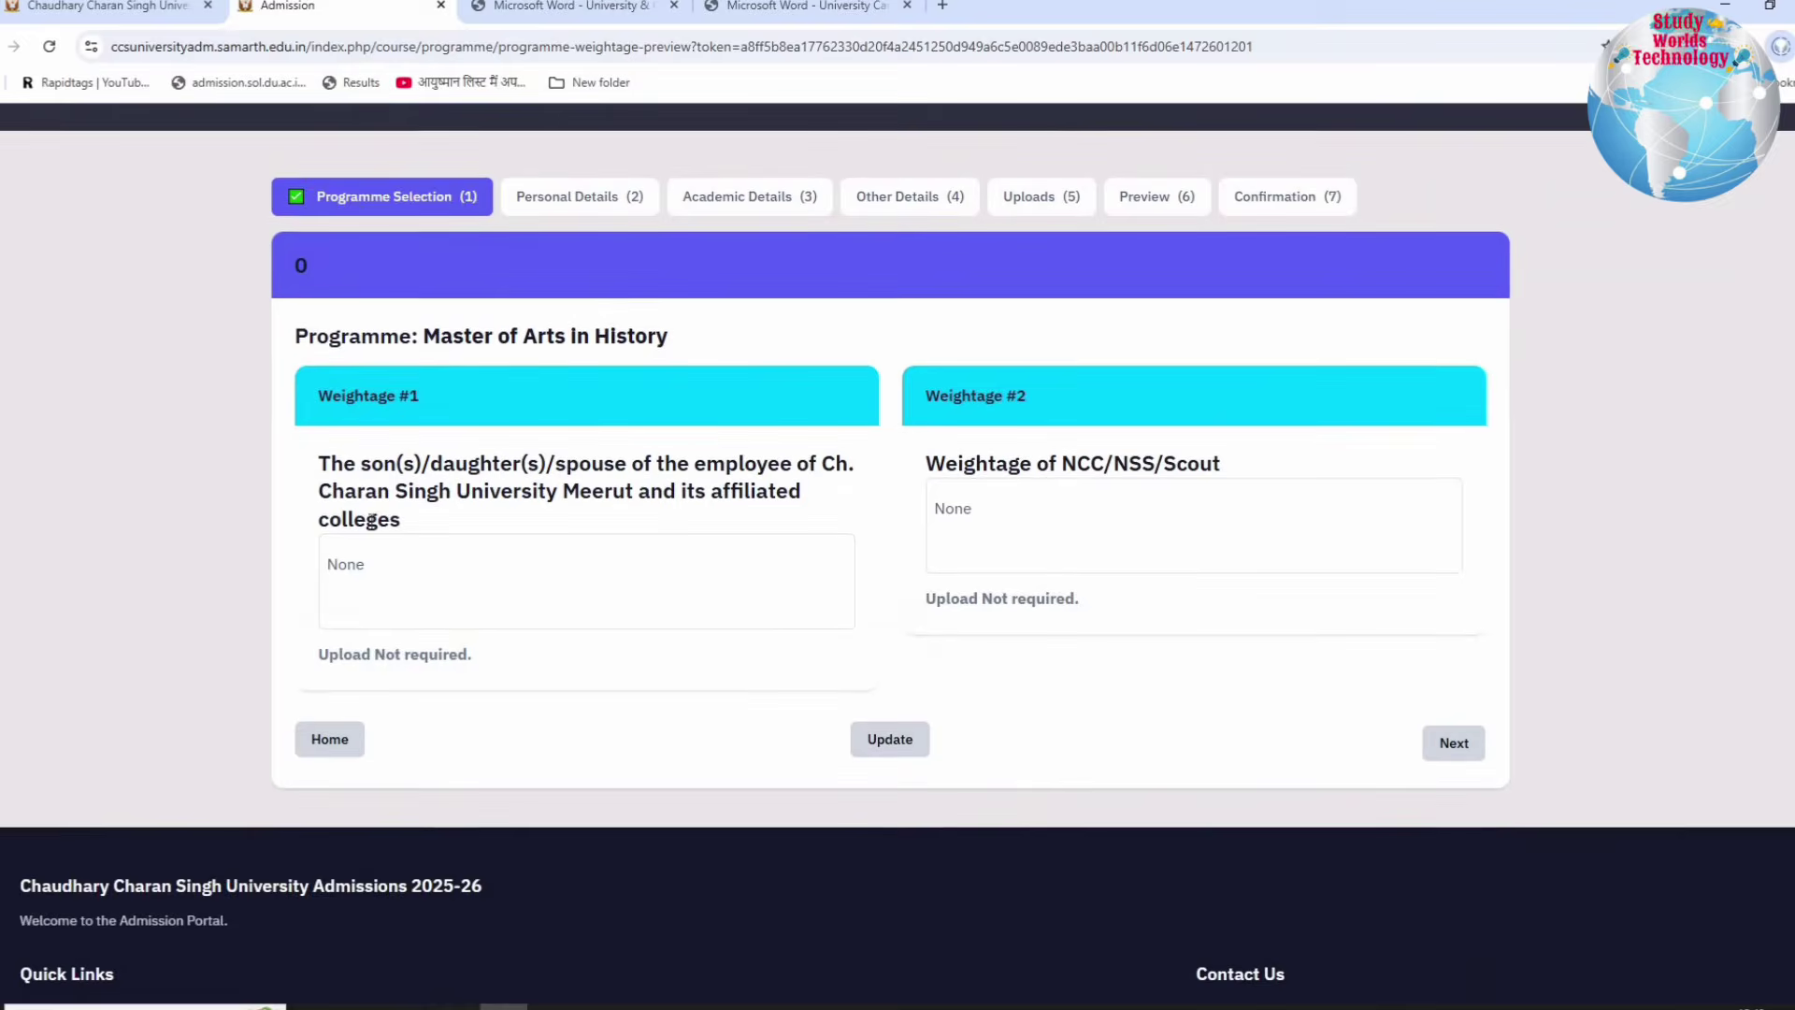
pyautogui.moveTo(321, 365); pyautogui.dragTo(1157, 550)
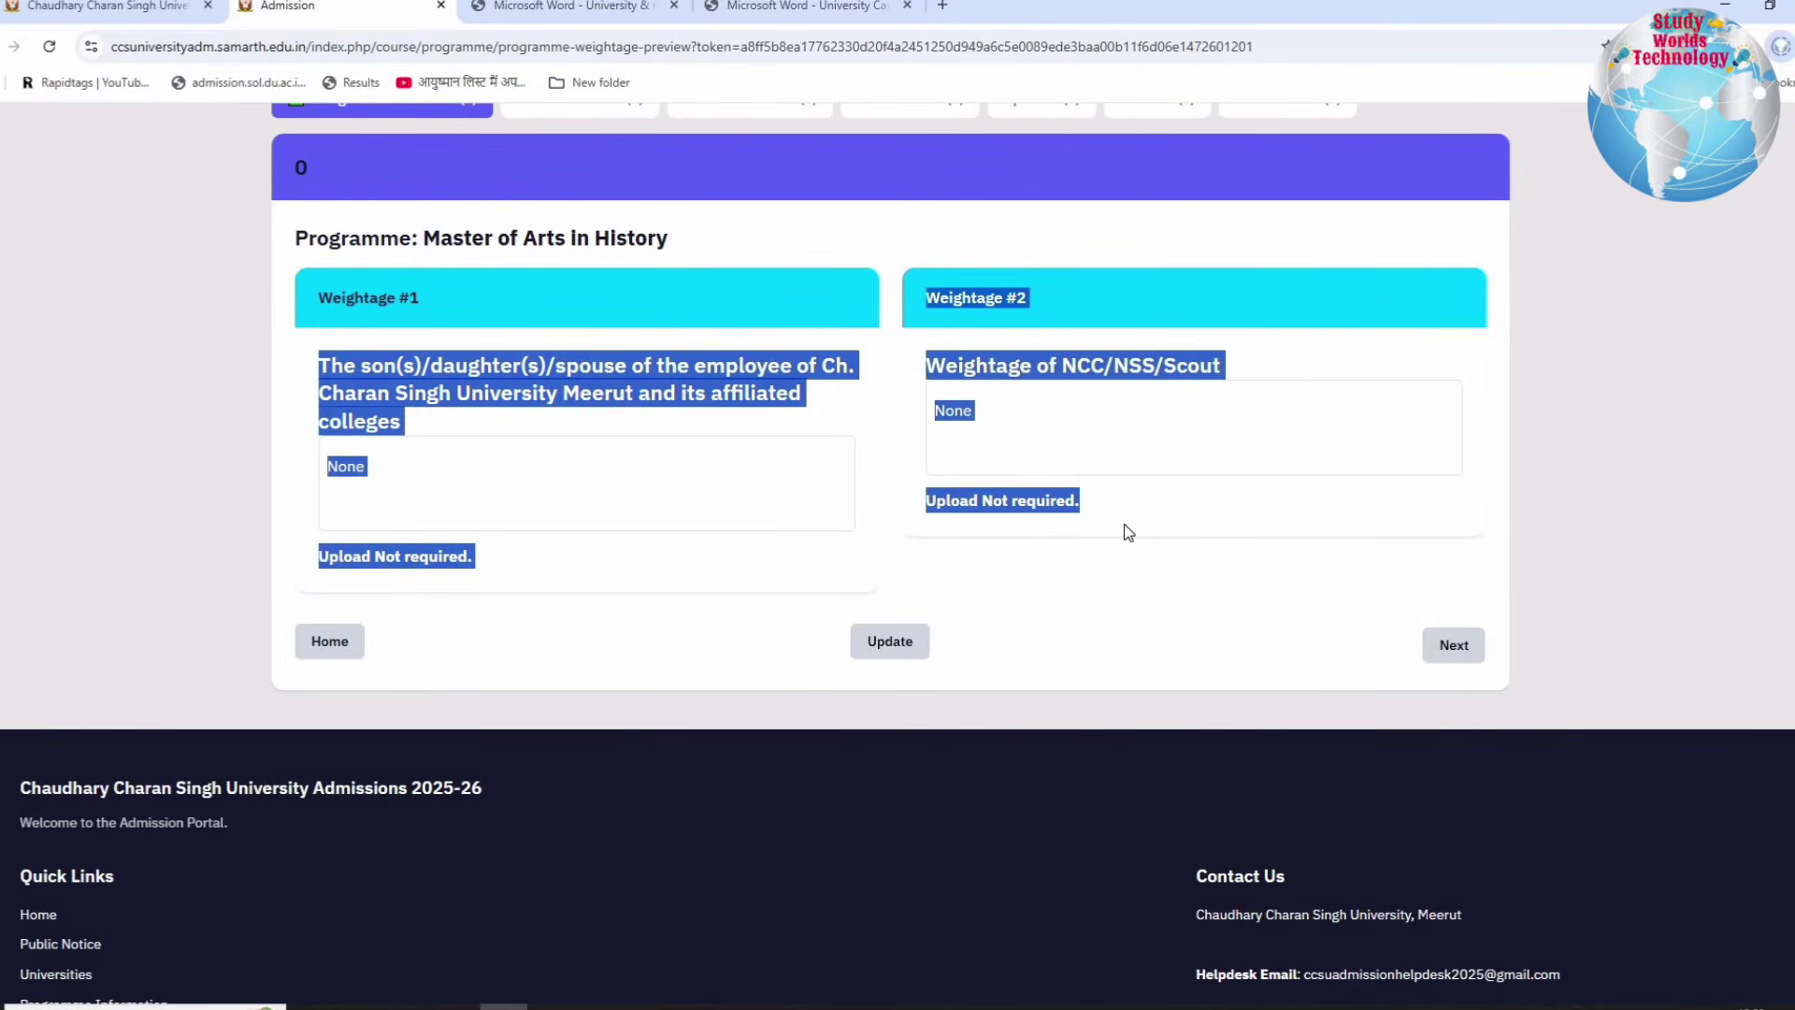
pyautogui.click(1446, 649)
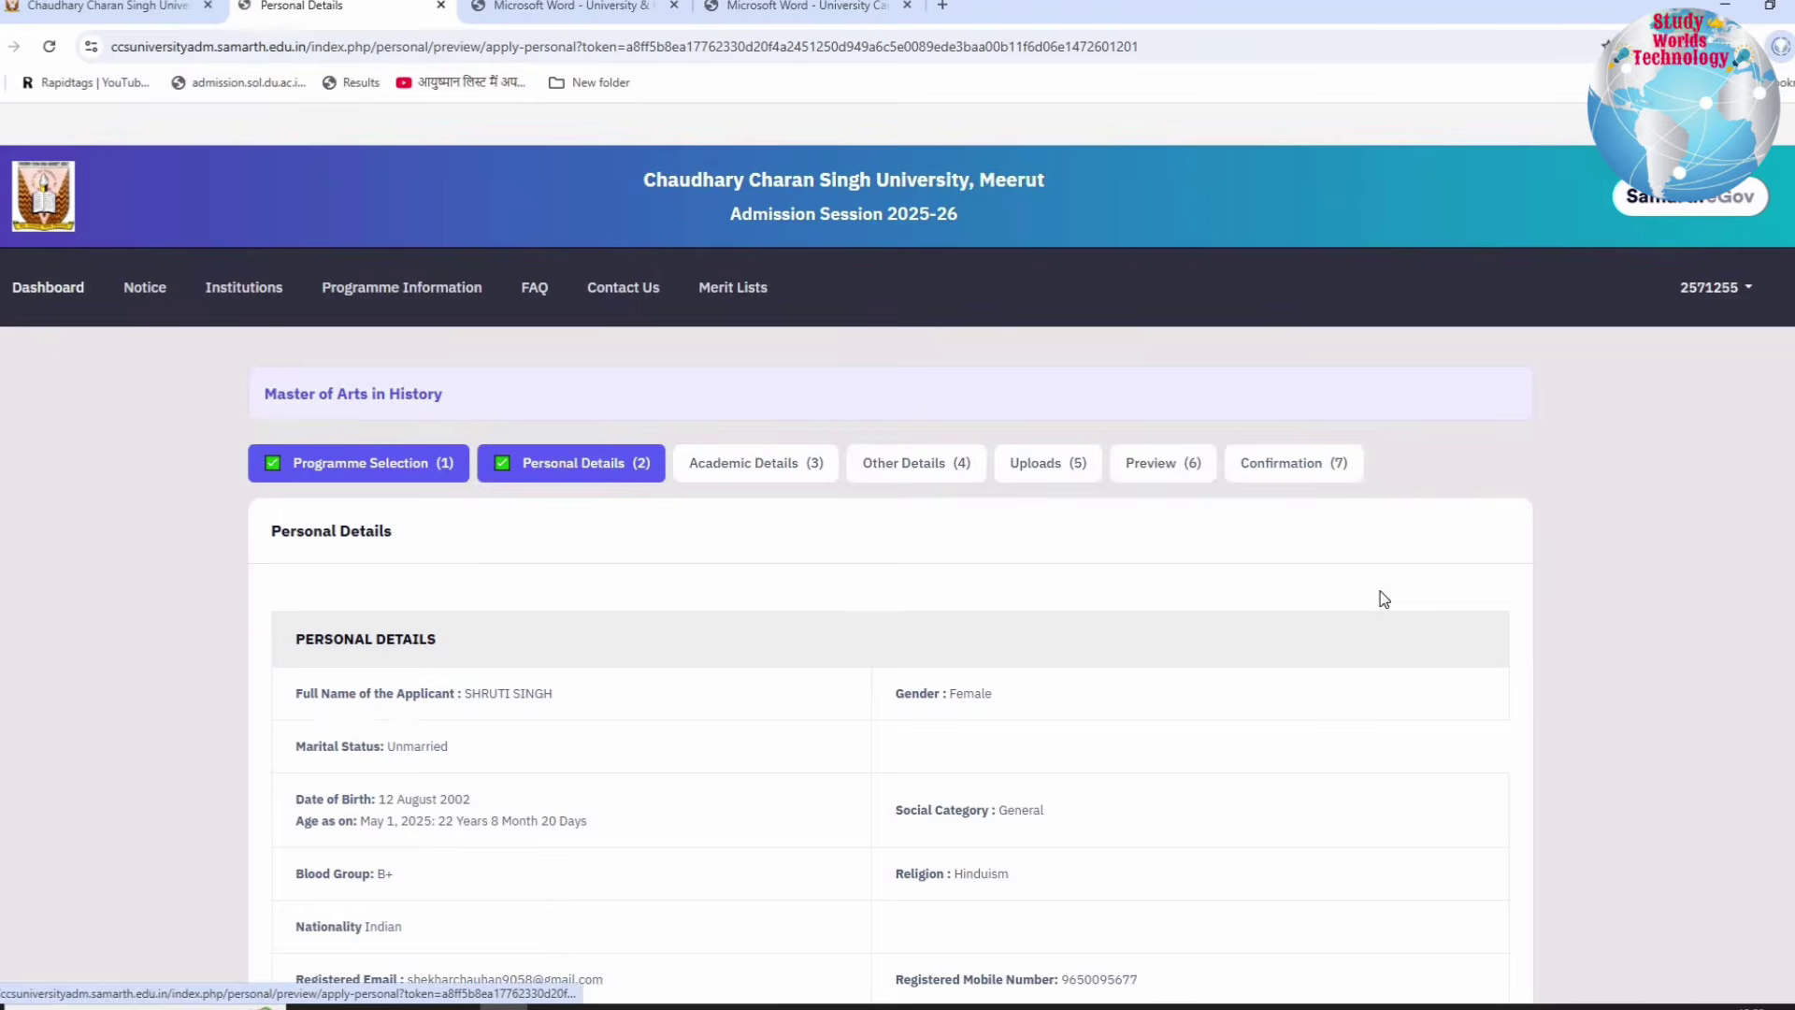
# Step: Review the applicant's personal details through the other category/quota section and continue to the academic details
pyautogui.scroll(-1, 529, 383)
pyautogui.moveTo(266, 432); pyautogui.dragTo(418, 450)
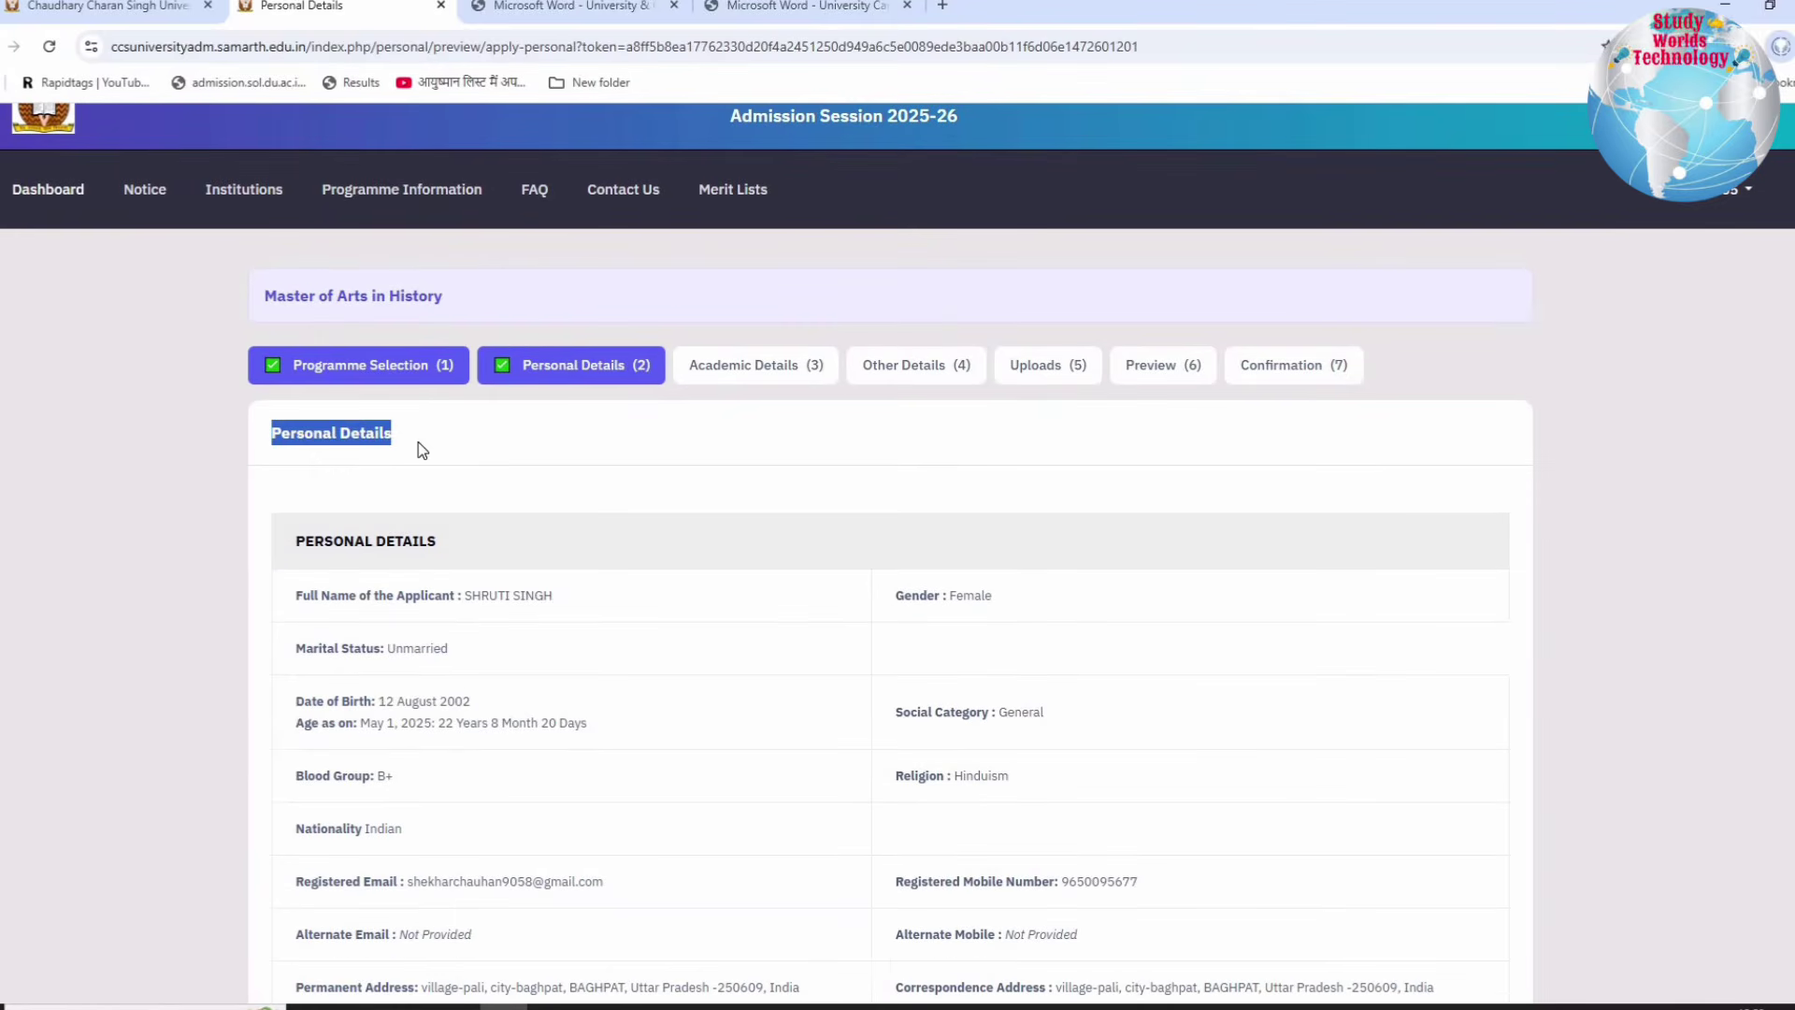
pyautogui.scroll(-2, 417, 444)
pyautogui.scroll(-1, 338, 375)
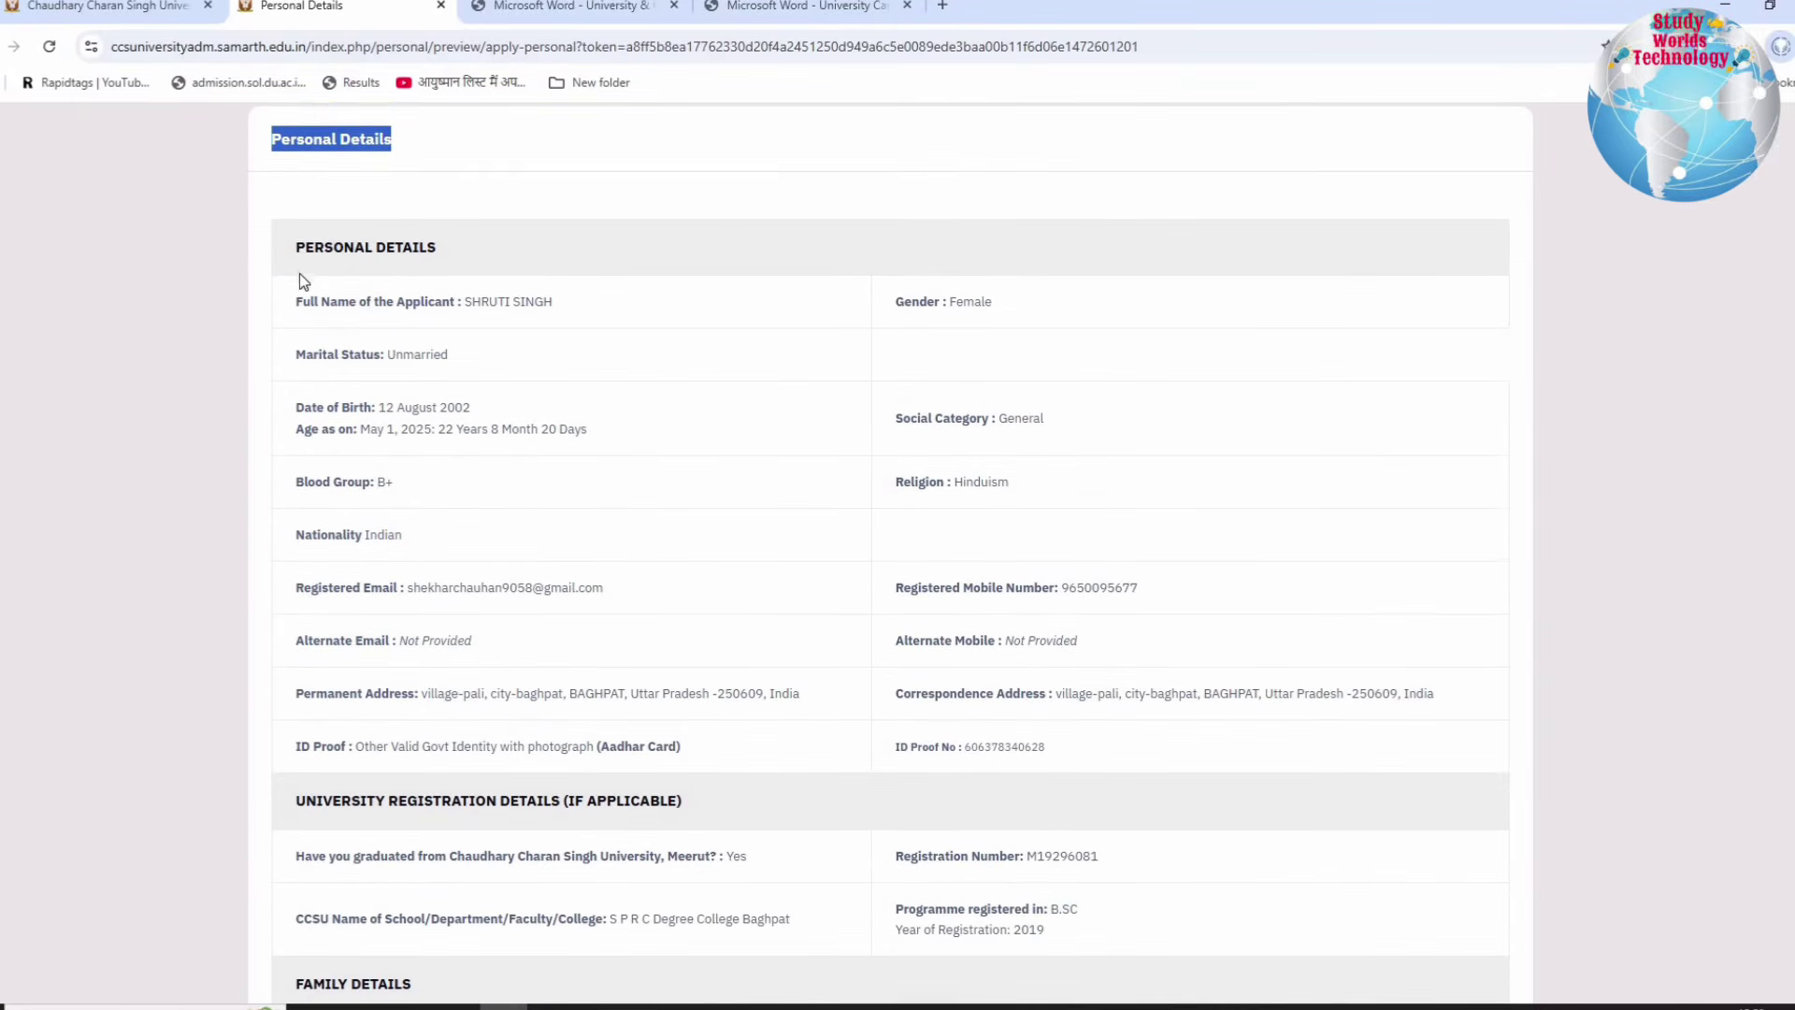
pyautogui.moveTo(295, 247); pyautogui.dragTo(435, 249)
pyautogui.press('End')
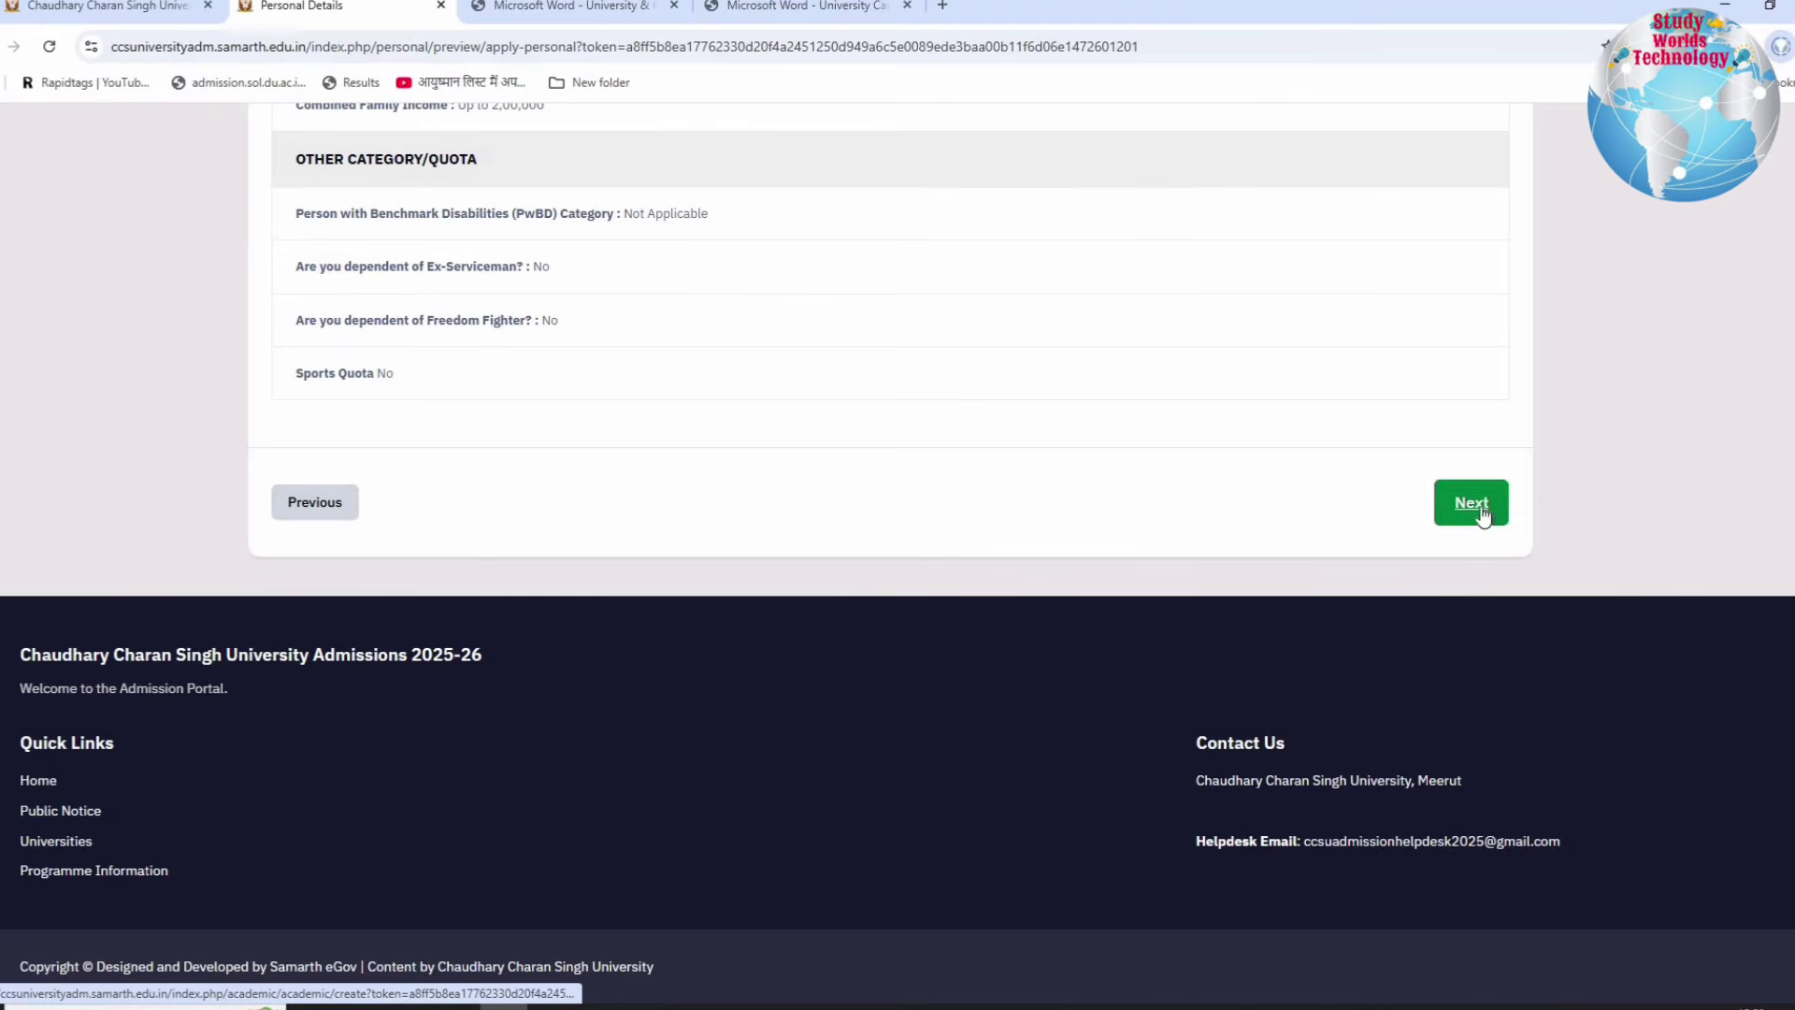
pyautogui.click(1473, 505)
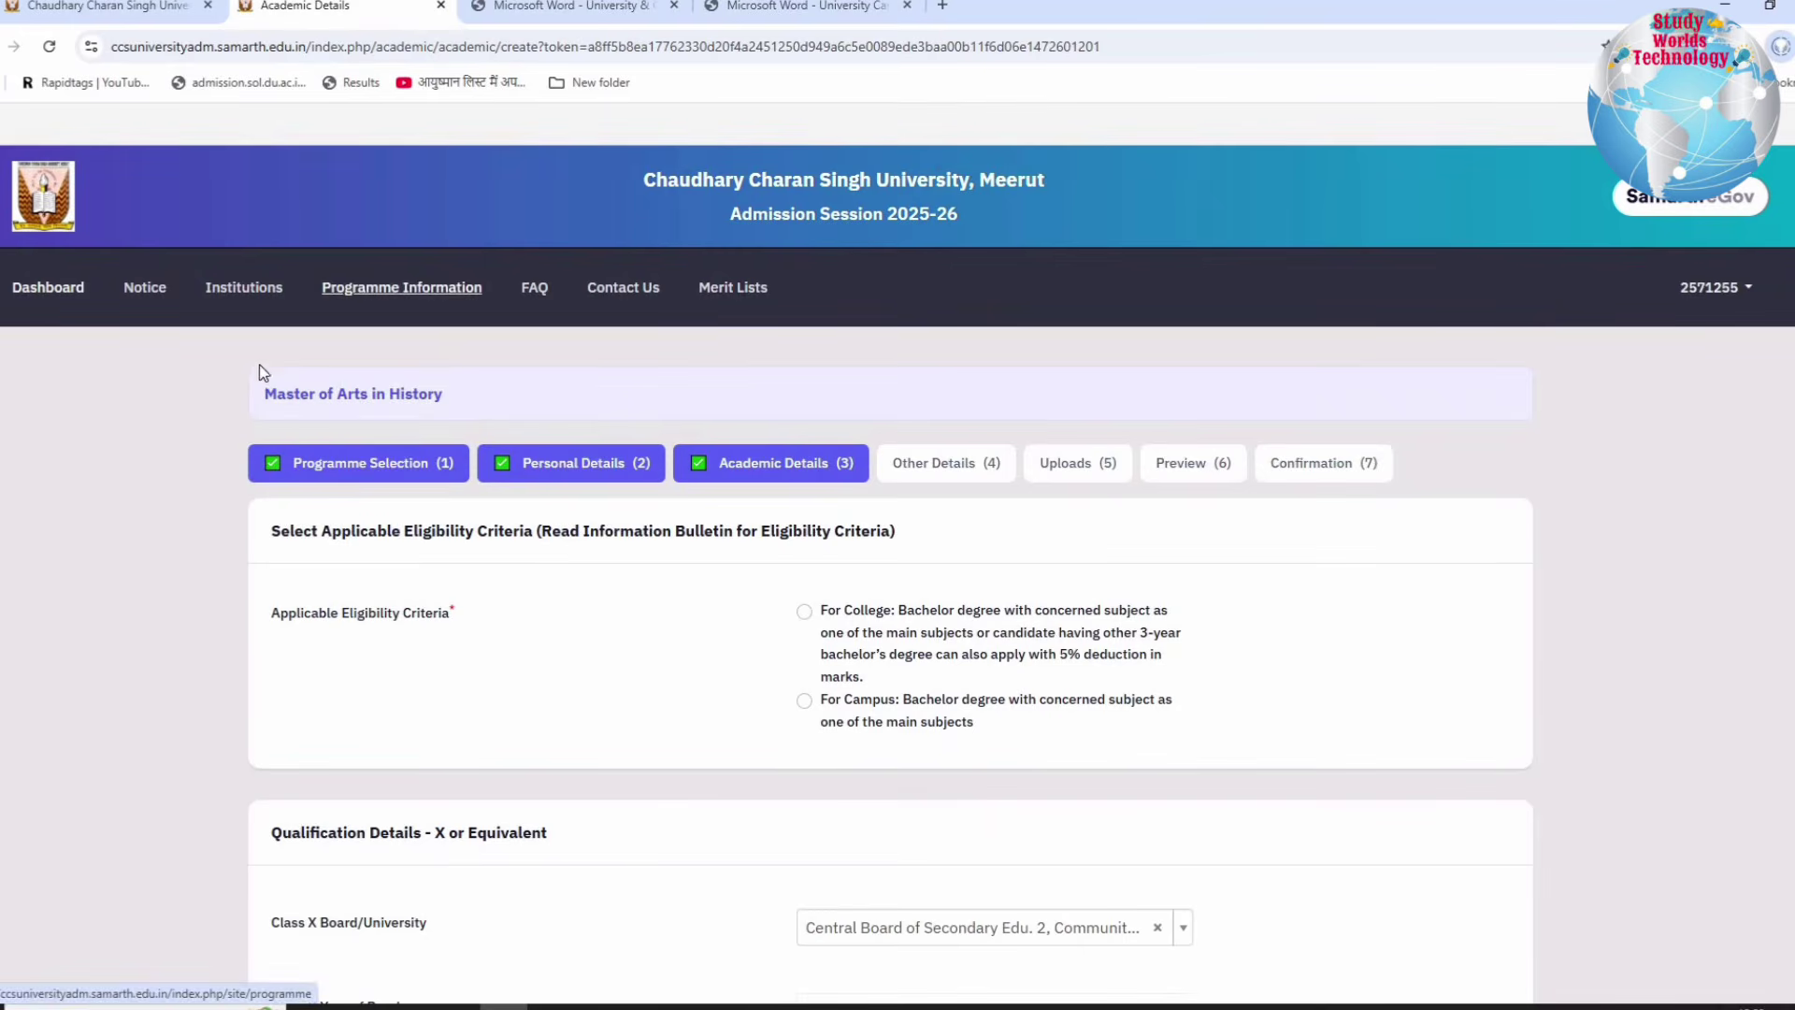
# Step: Review the eligibility criteria for Master of Arts in History and select the For College bachelor degree criterion
pyautogui.moveTo(261, 391); pyautogui.dragTo(488, 398)
pyautogui.moveTo(273, 530); pyautogui.dragTo(914, 542)
pyautogui.scroll(-3, 858, 520)
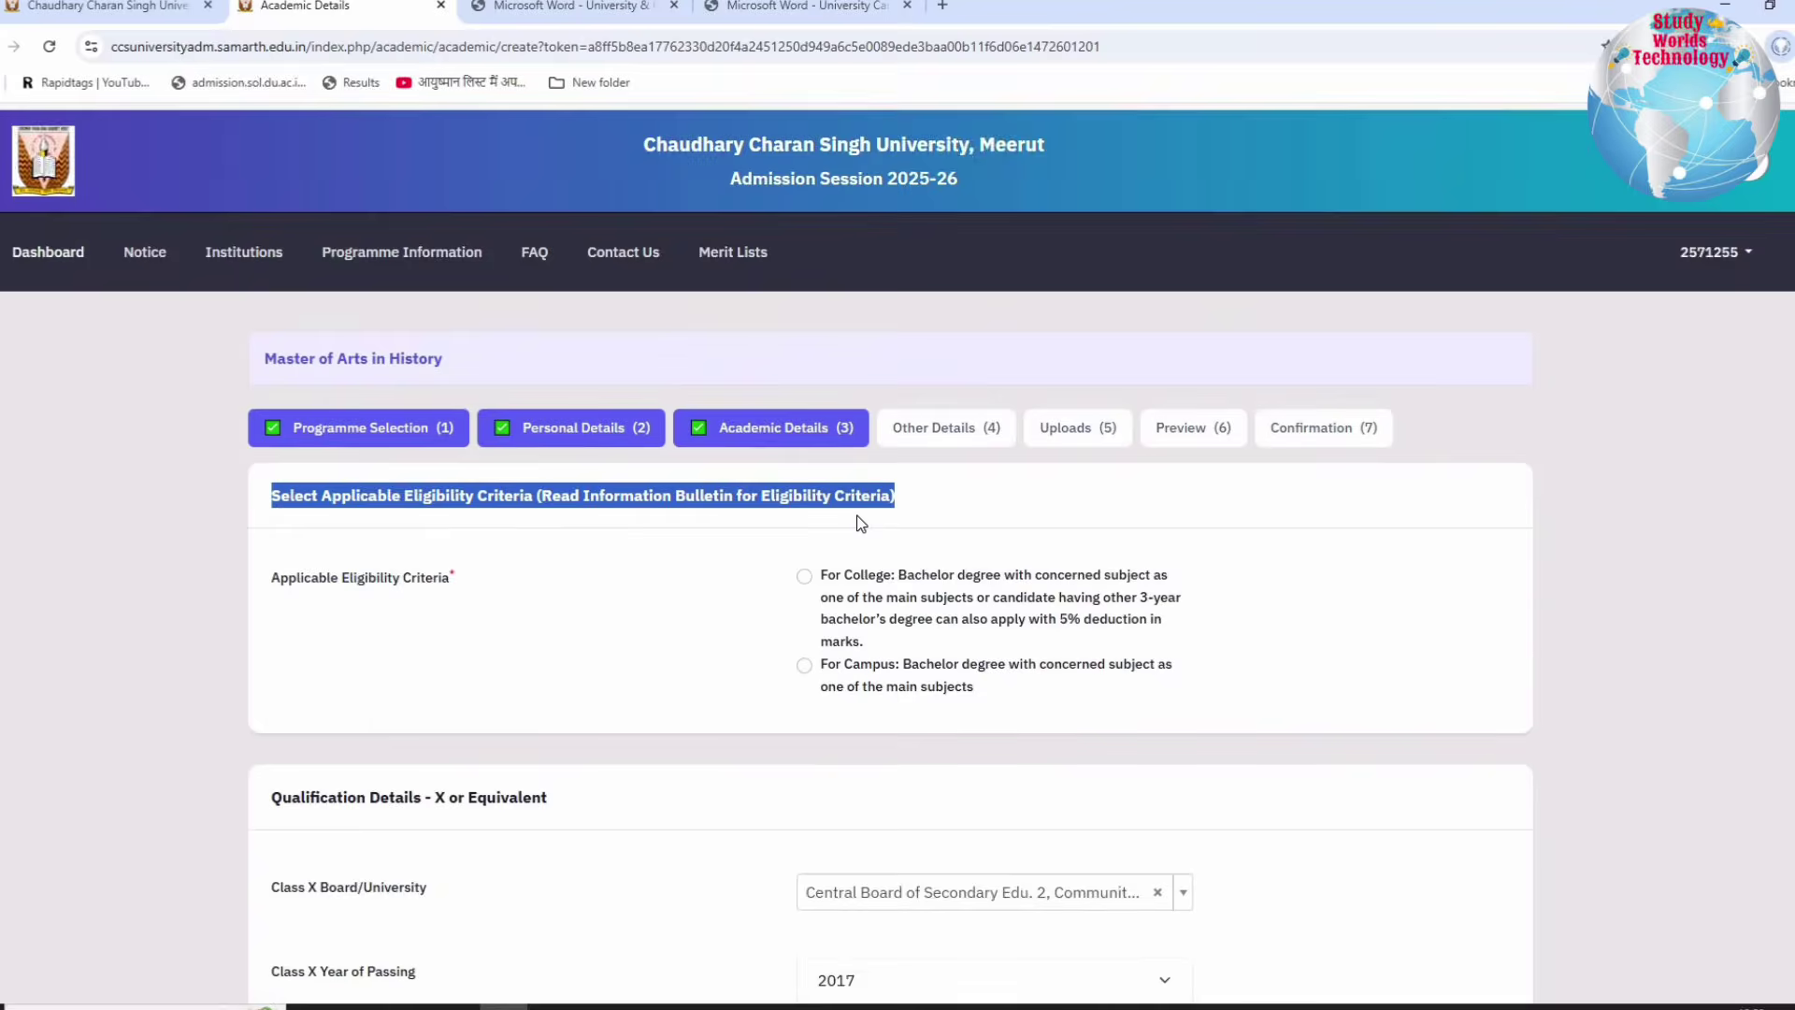
pyautogui.moveTo(288, 324); pyautogui.dragTo(458, 327)
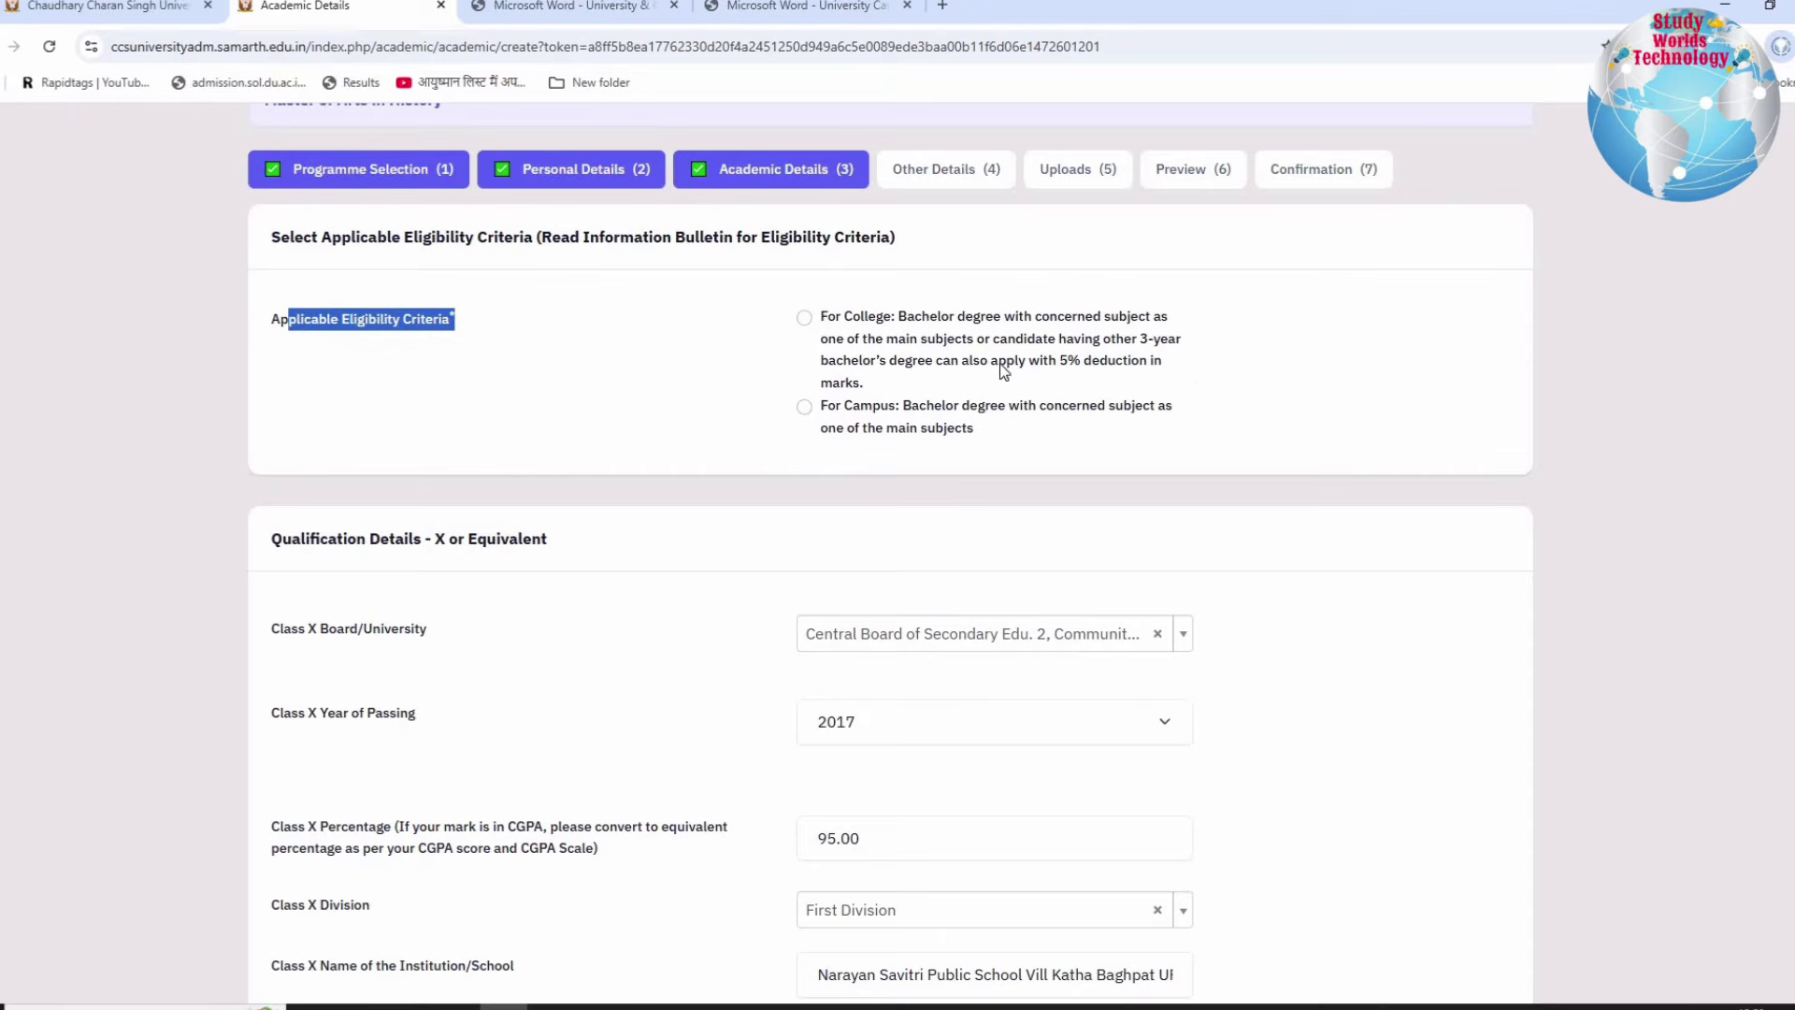
pyautogui.moveTo(869, 318); pyautogui.dragTo(1063, 378)
pyautogui.click(1040, 374)
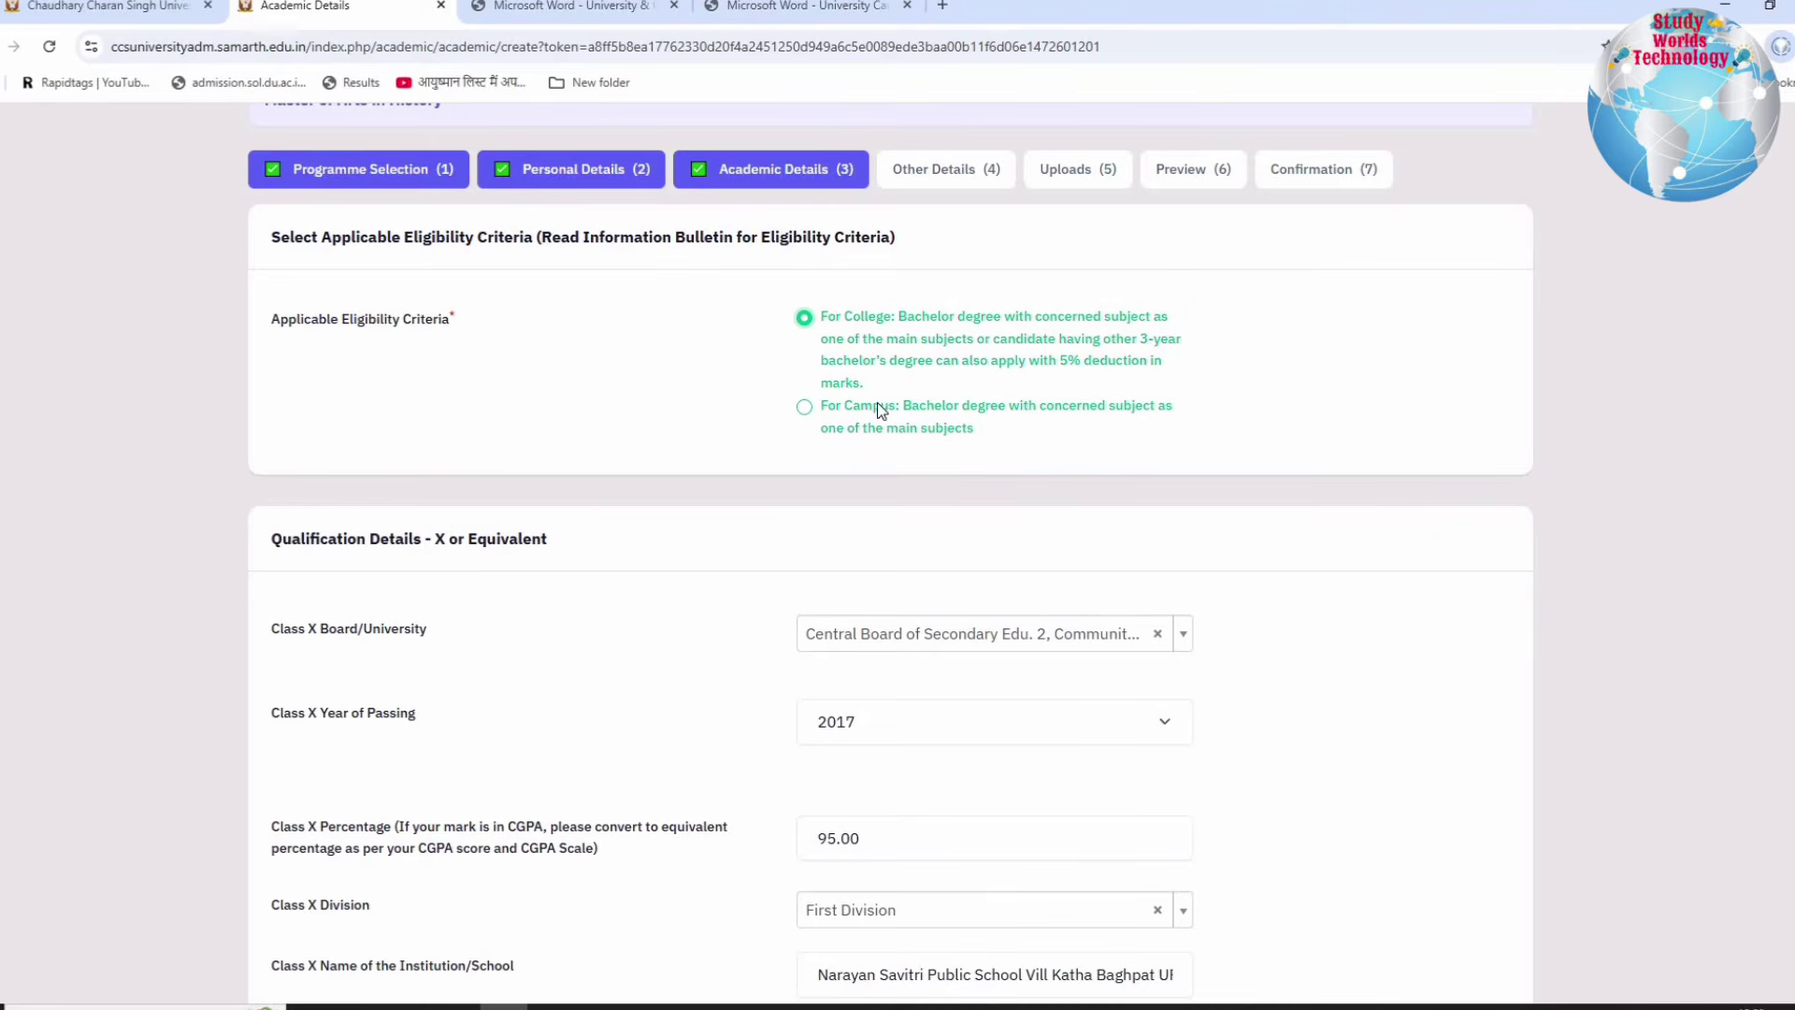
pyautogui.moveTo(877, 404); pyautogui.dragTo(1040, 437)
pyautogui.click(1038, 433)
pyautogui.click(804, 319)
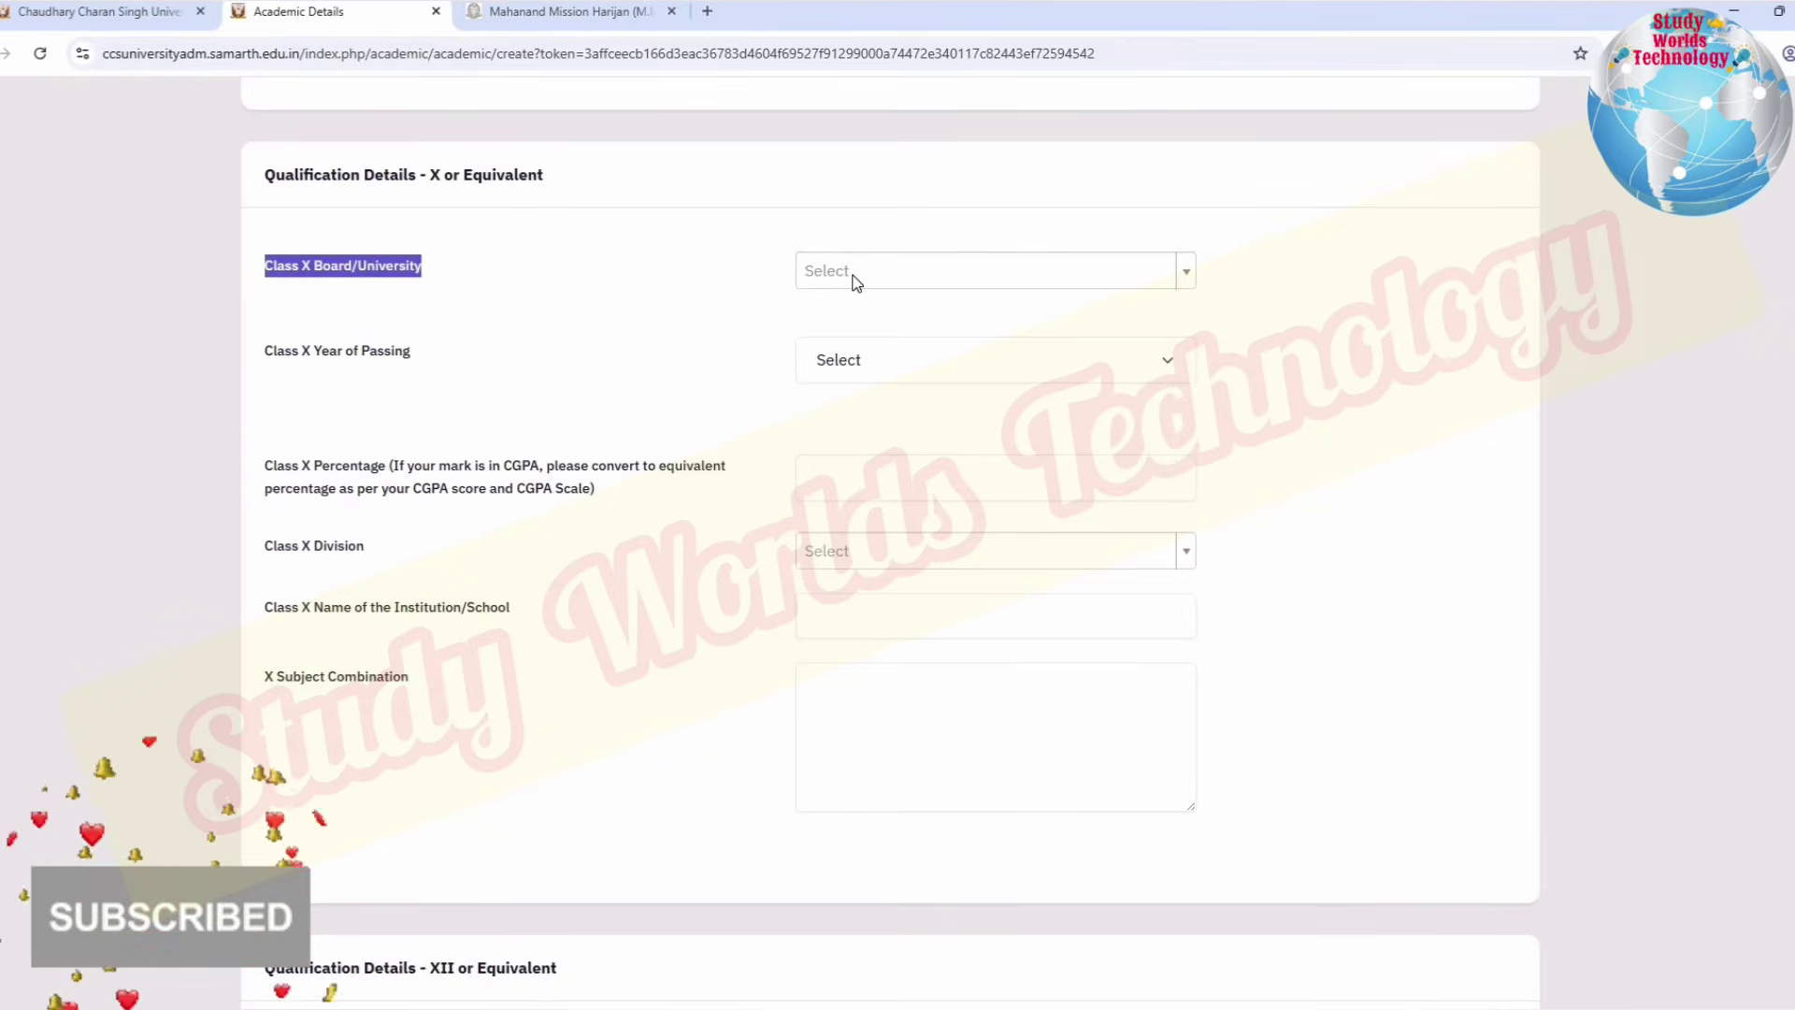
# Step: Look through the available Class X board/university and year of passing options
pyautogui.click(856, 282)
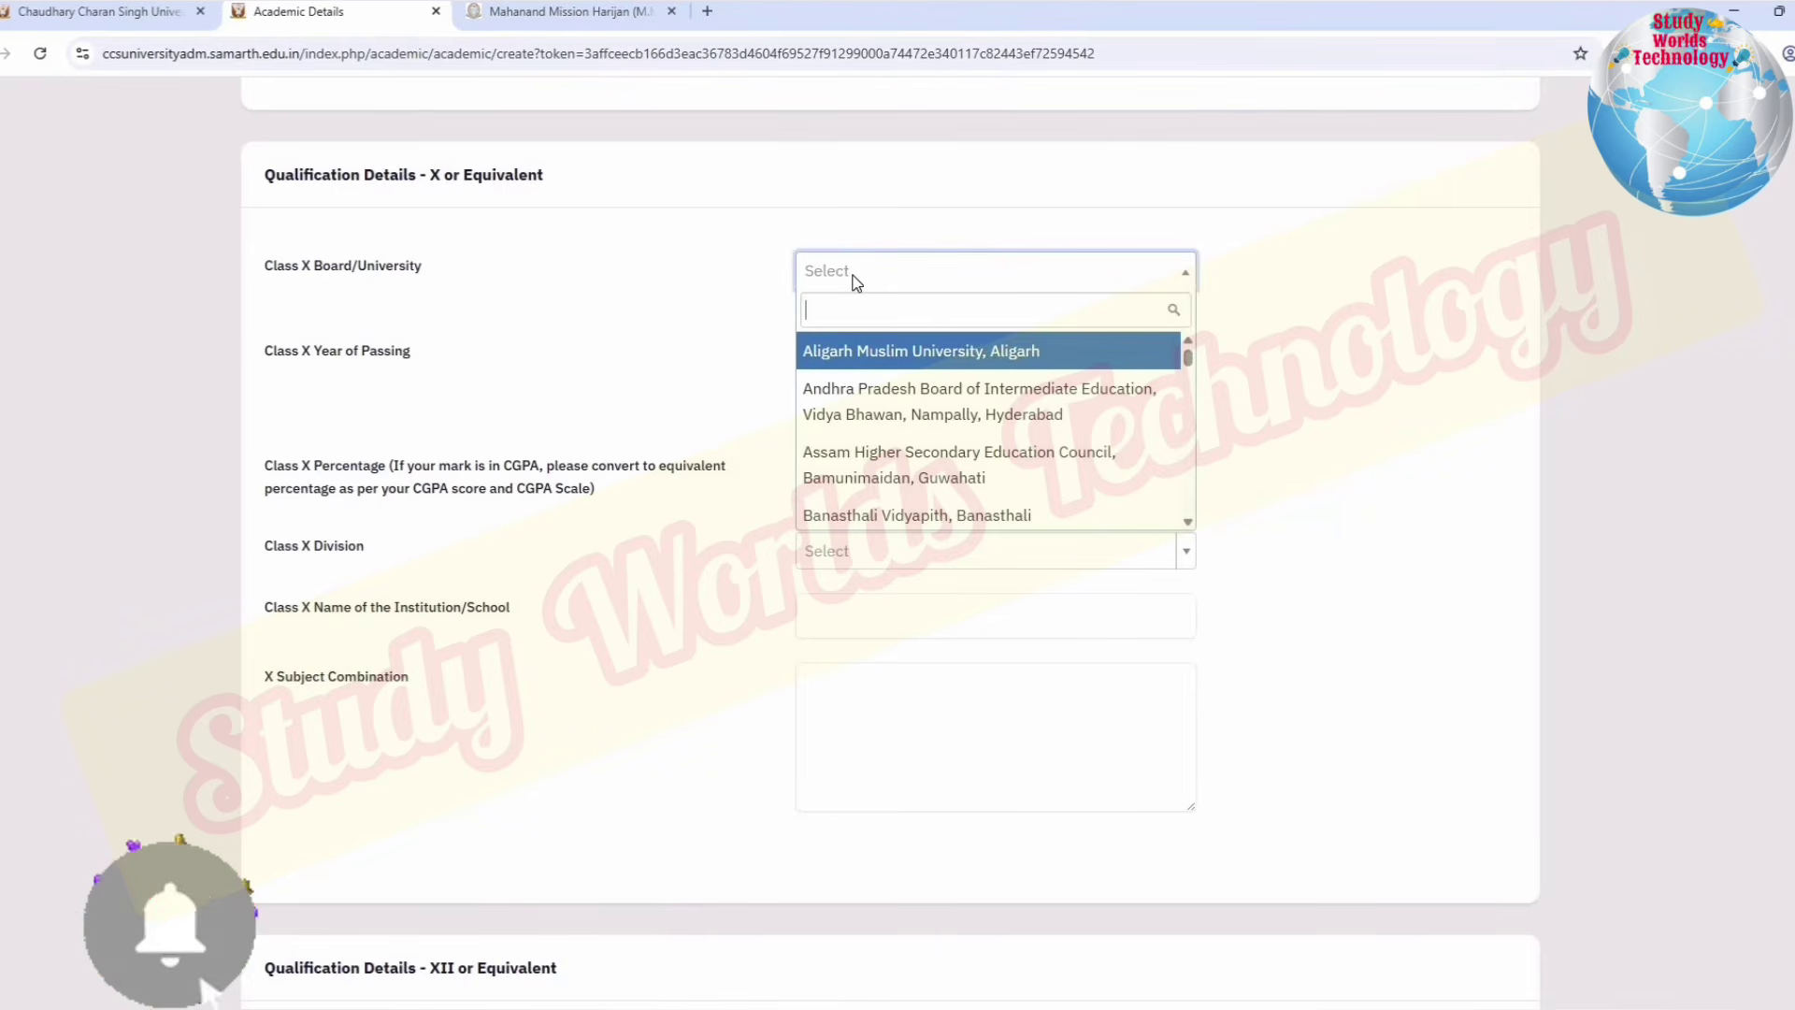
pyautogui.click(301, 369)
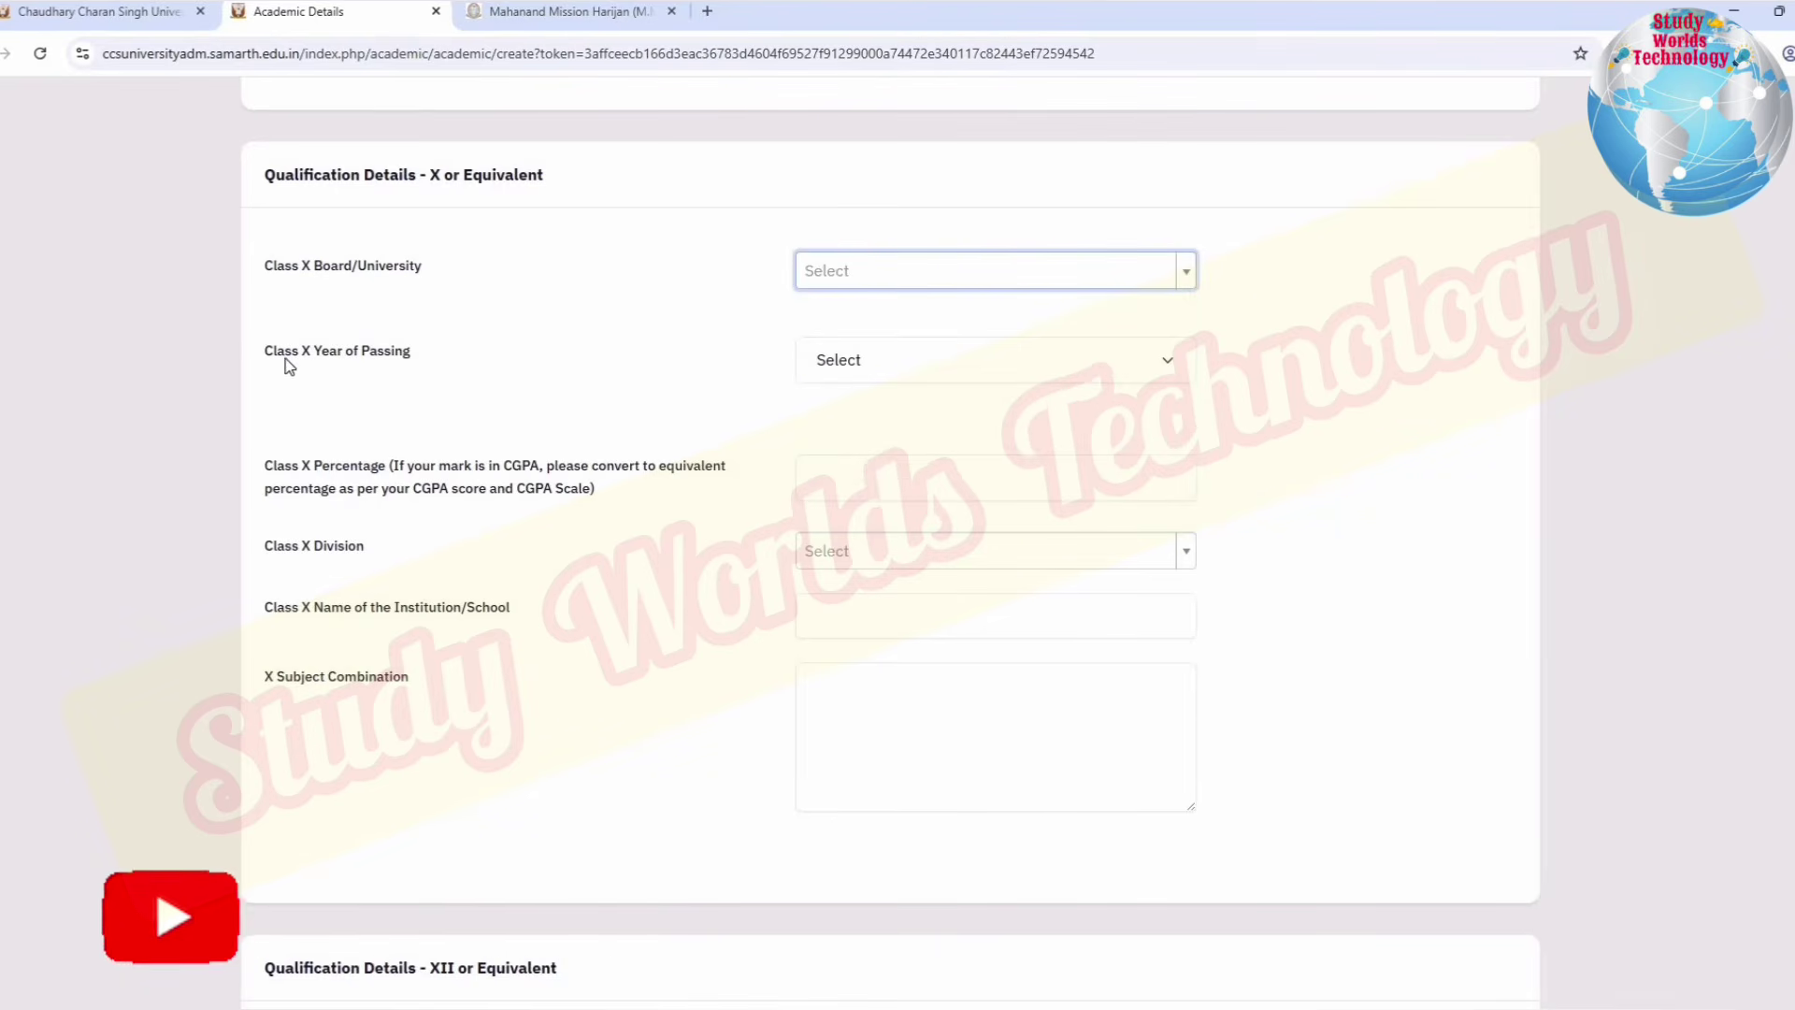
pyautogui.click(860, 363)
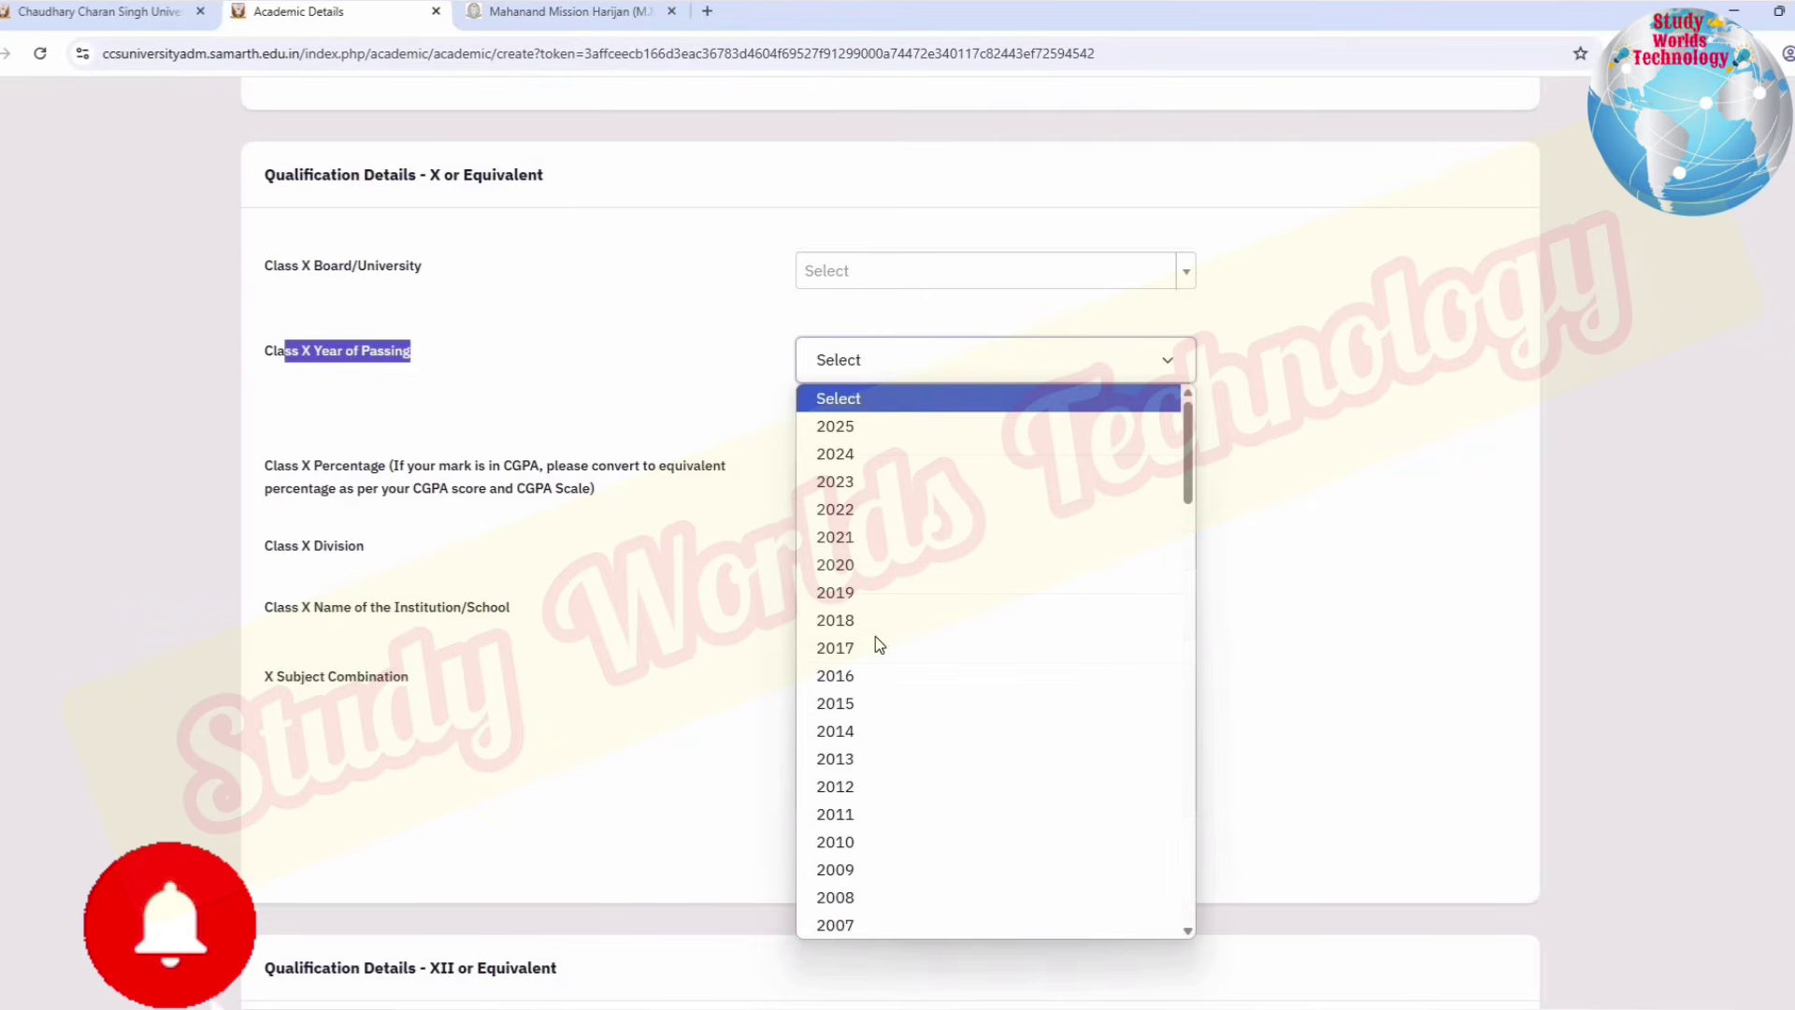
pyautogui.press('Down')
pyautogui.press('Down')
pyautogui.press('Down')
pyautogui.press('Down')
pyautogui.press('Down')
pyautogui.press('Down')
pyautogui.press('Down')
pyautogui.press('Down')
pyautogui.press('Down')
pyautogui.press('Down')
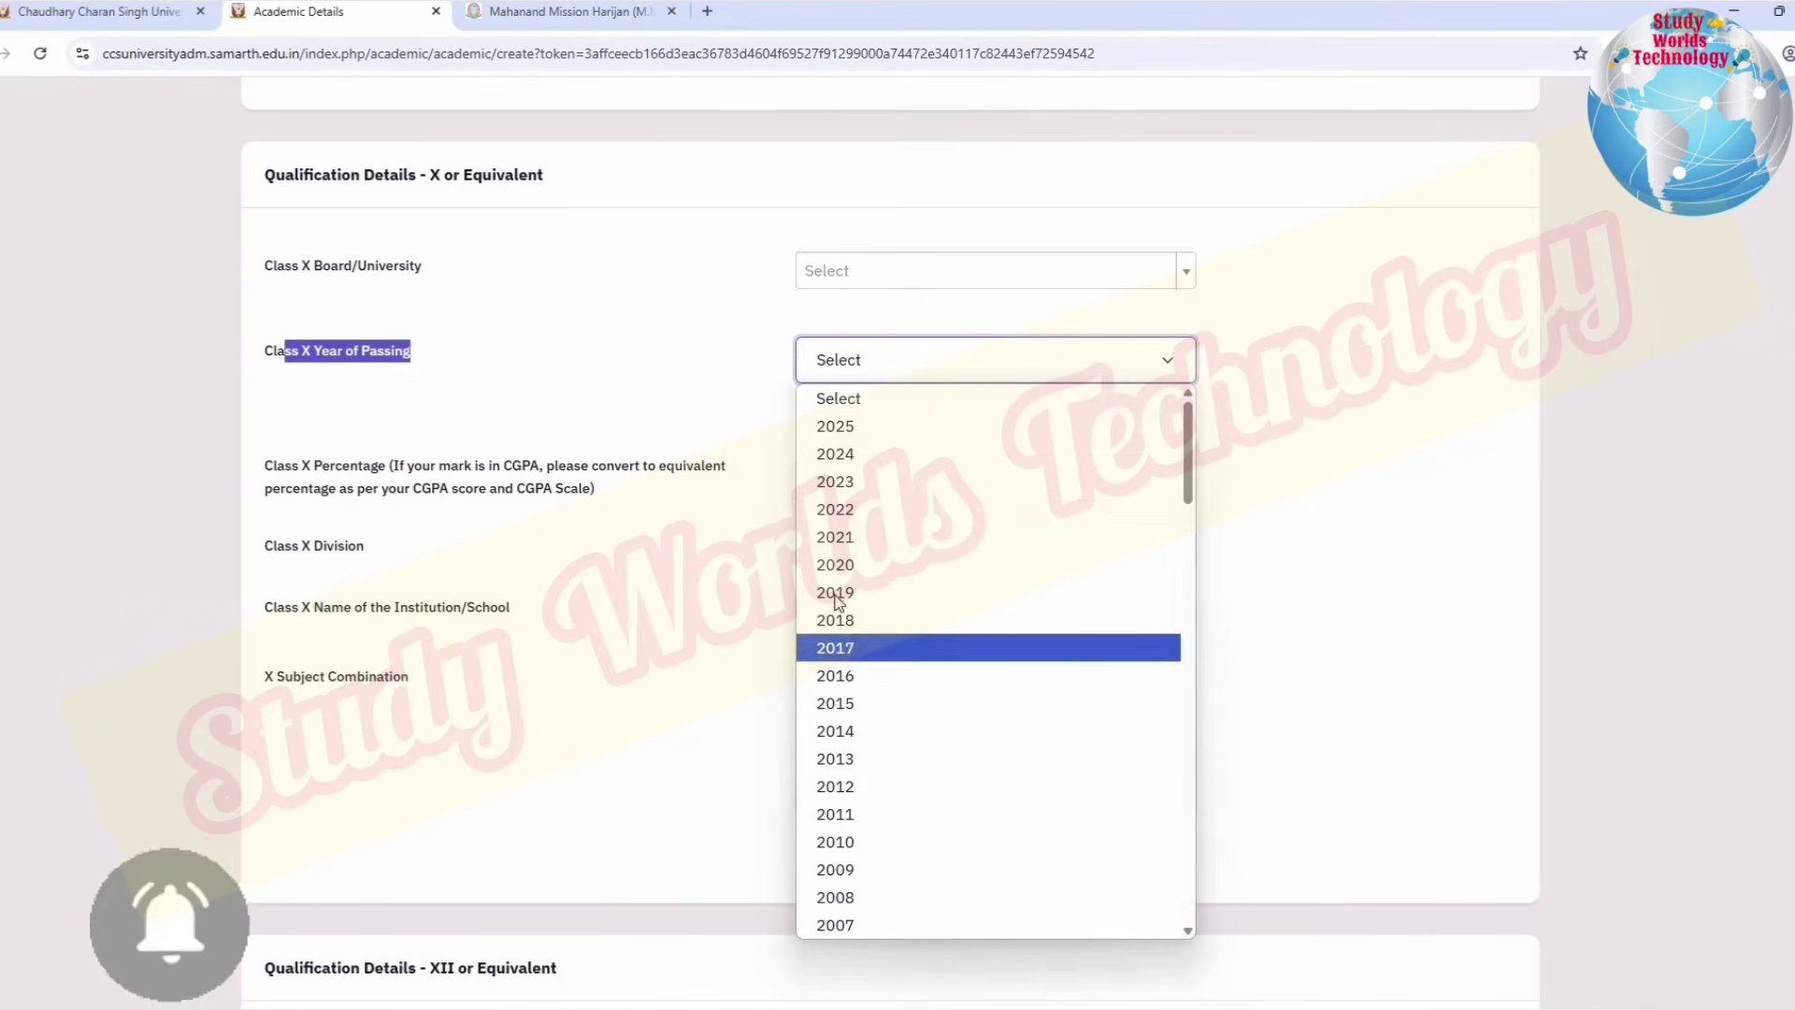
pyautogui.press('Up')
pyautogui.press('Up')
pyautogui.press('Up')
pyautogui.click(574, 514)
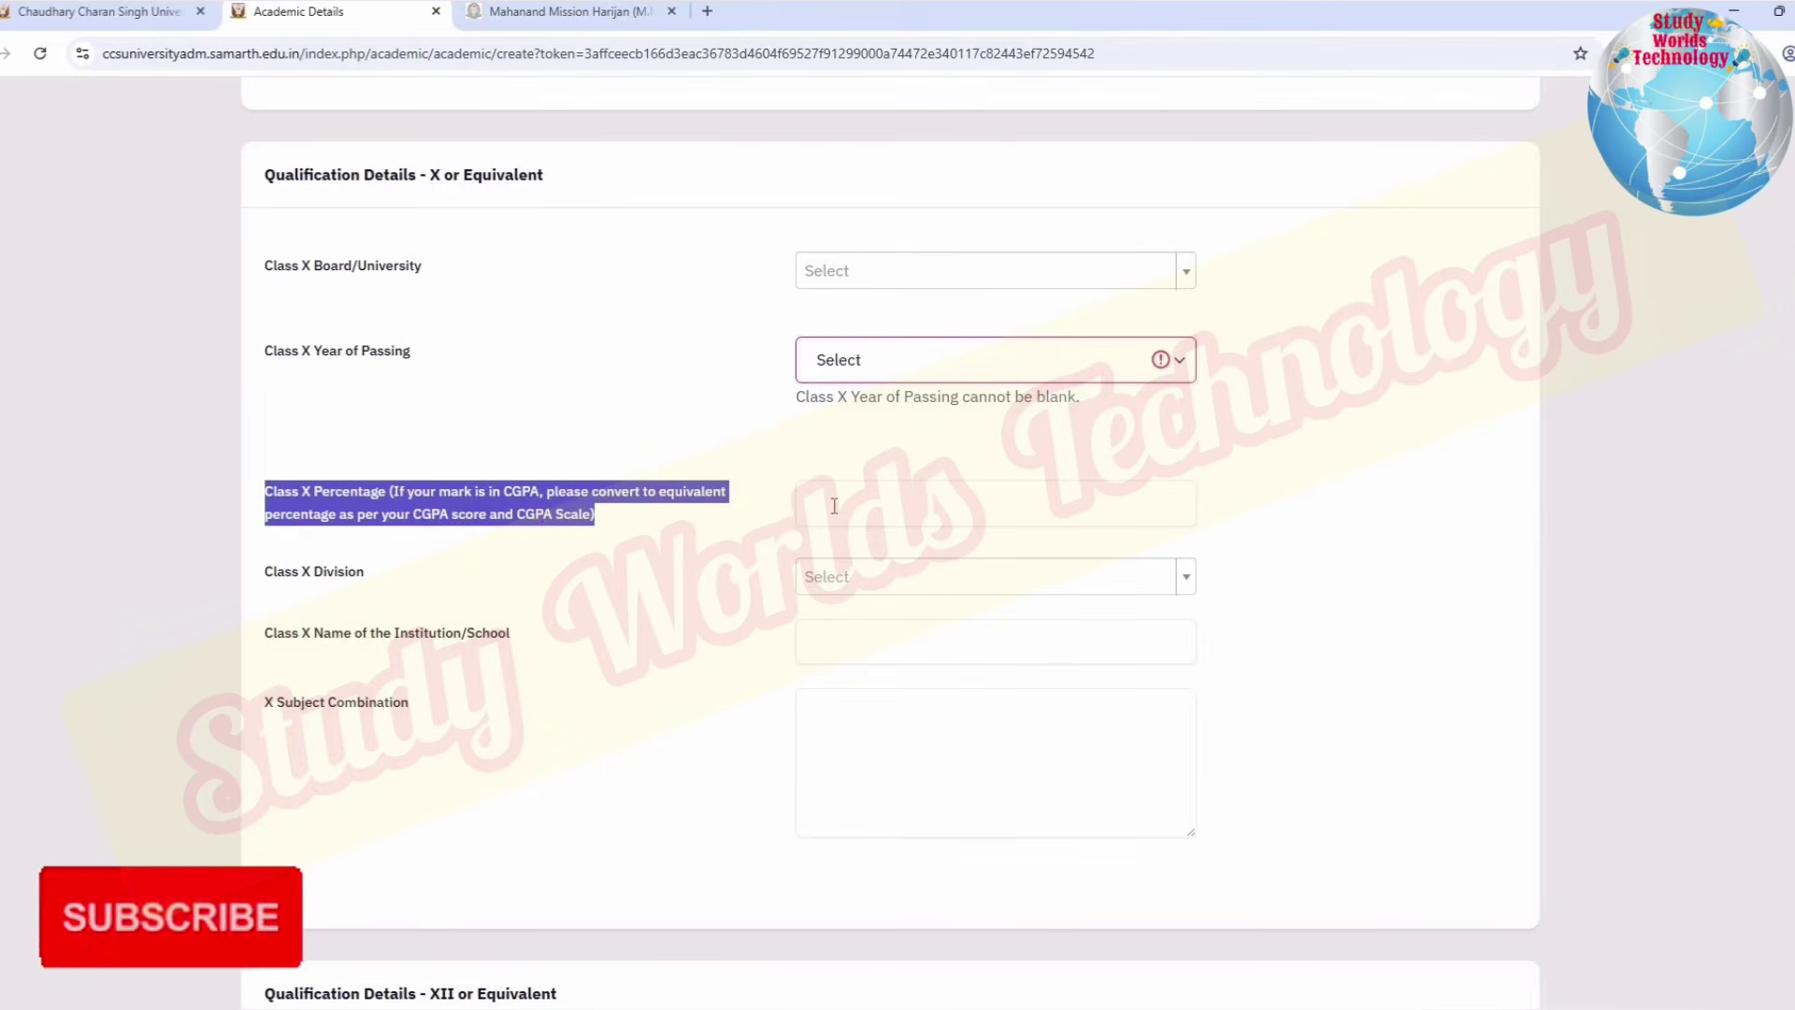
# Step: Set the Class X percentage to 61.50 and the Class X division to First Division
pyautogui.click(891, 505)
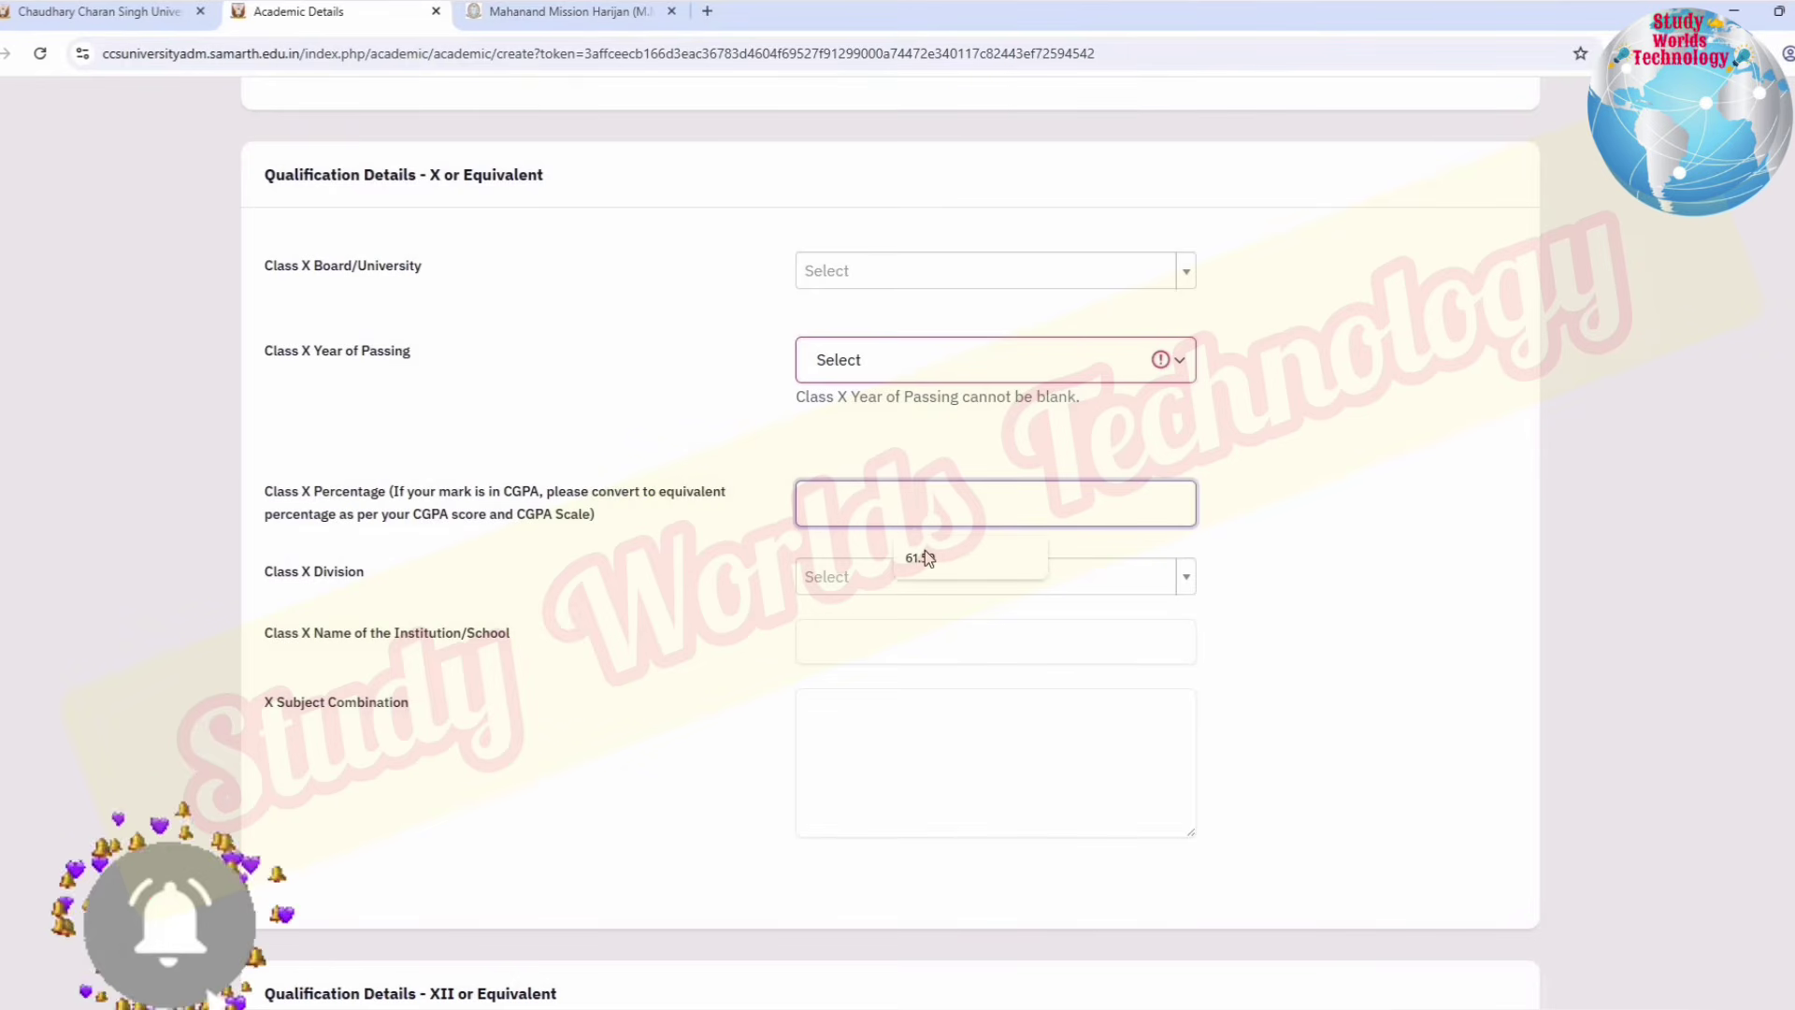
pyautogui.press('Down')
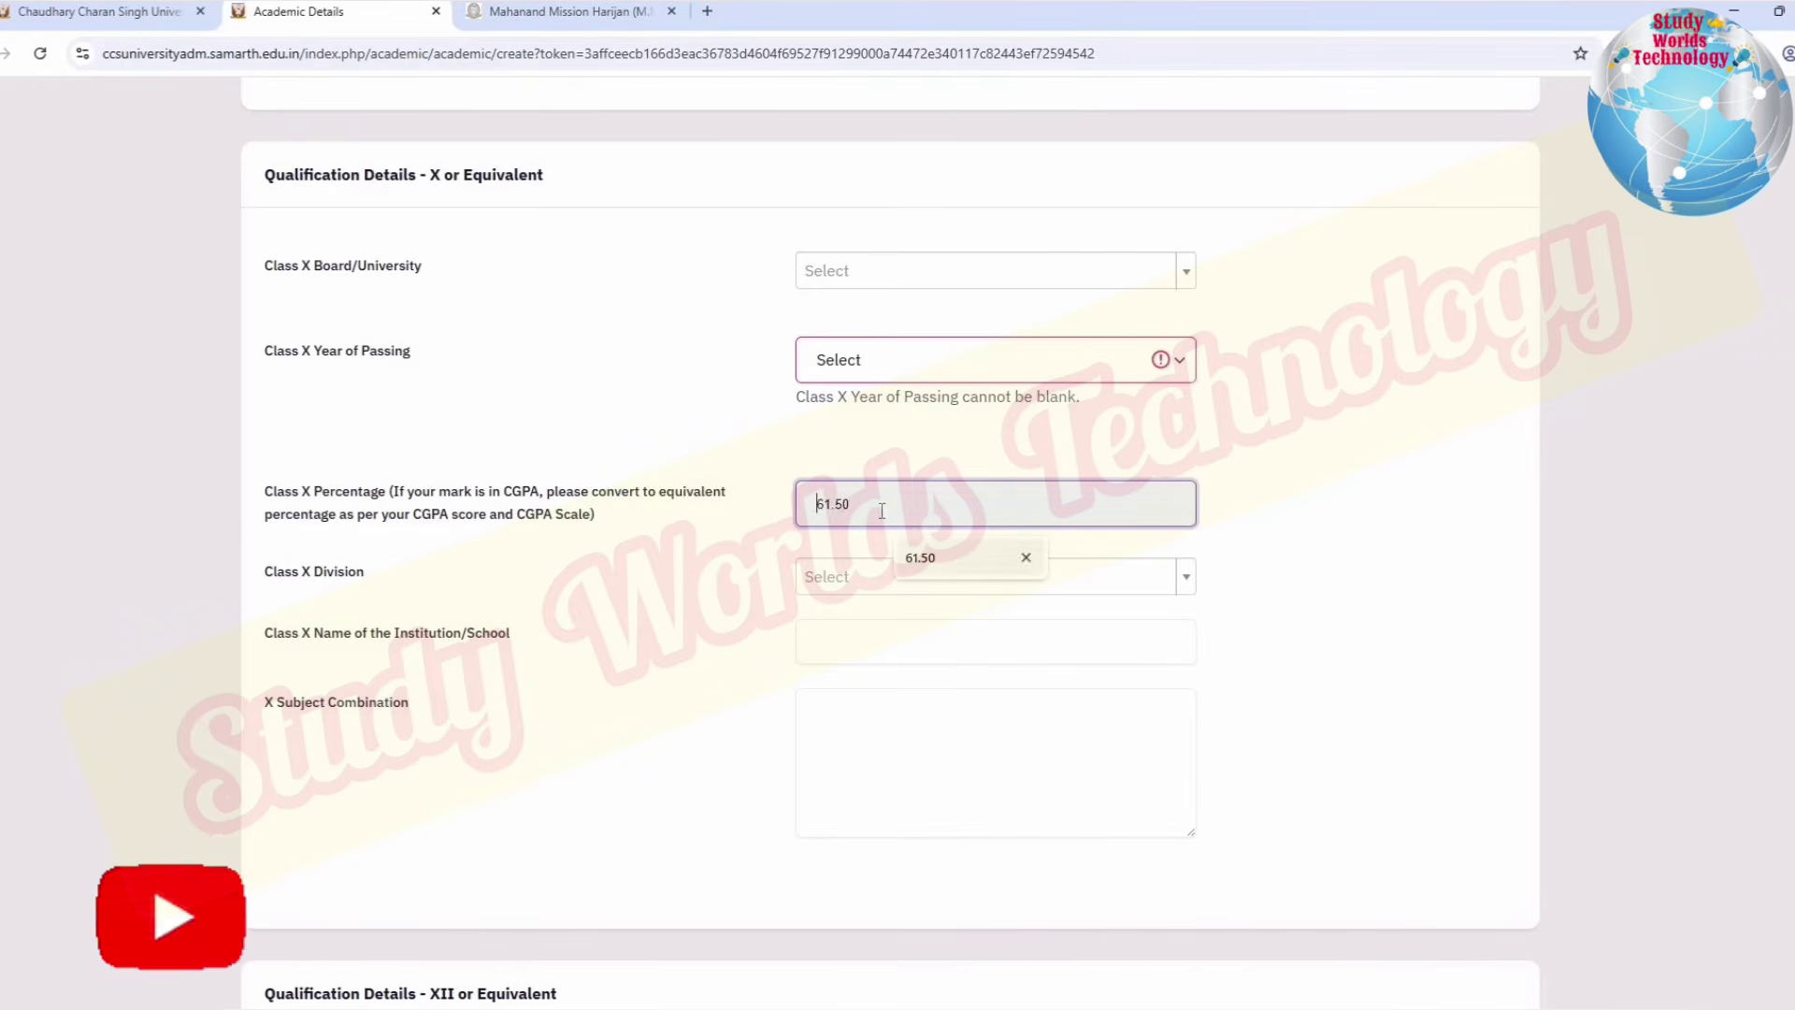
pyautogui.press('Return')
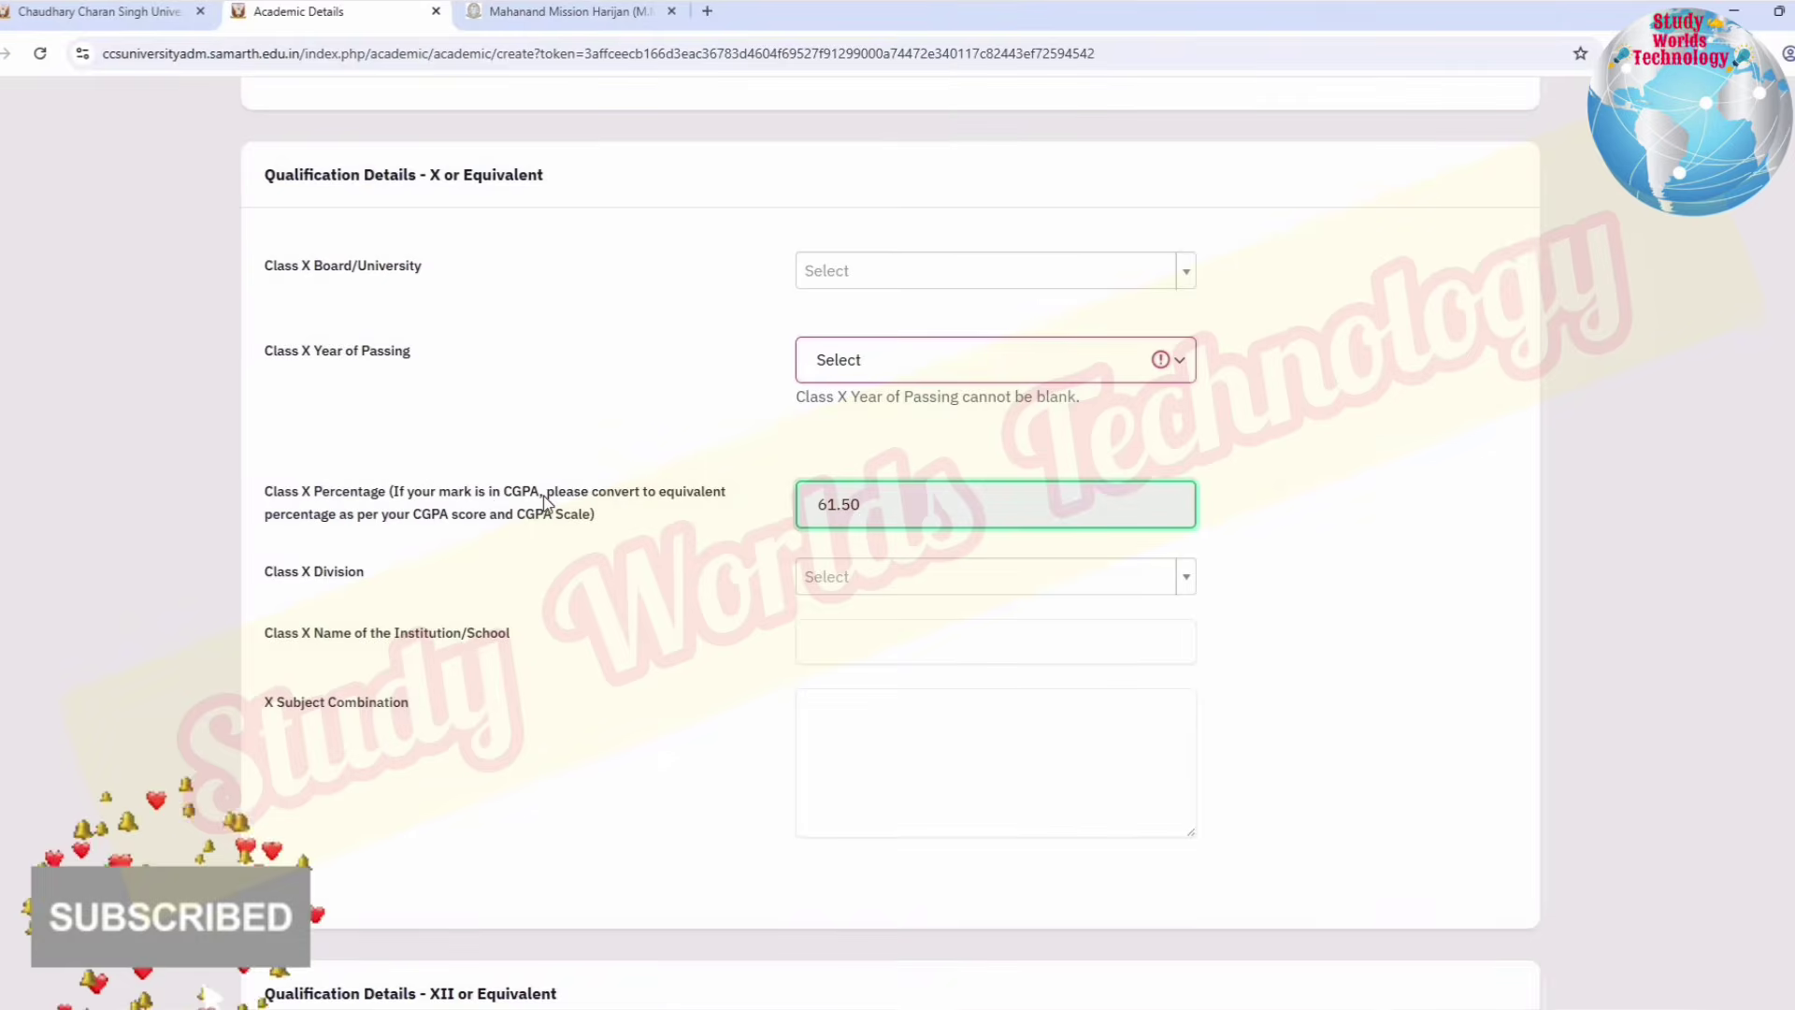
pyautogui.click(935, 576)
pyautogui.press('Up')
pyautogui.press('Up')
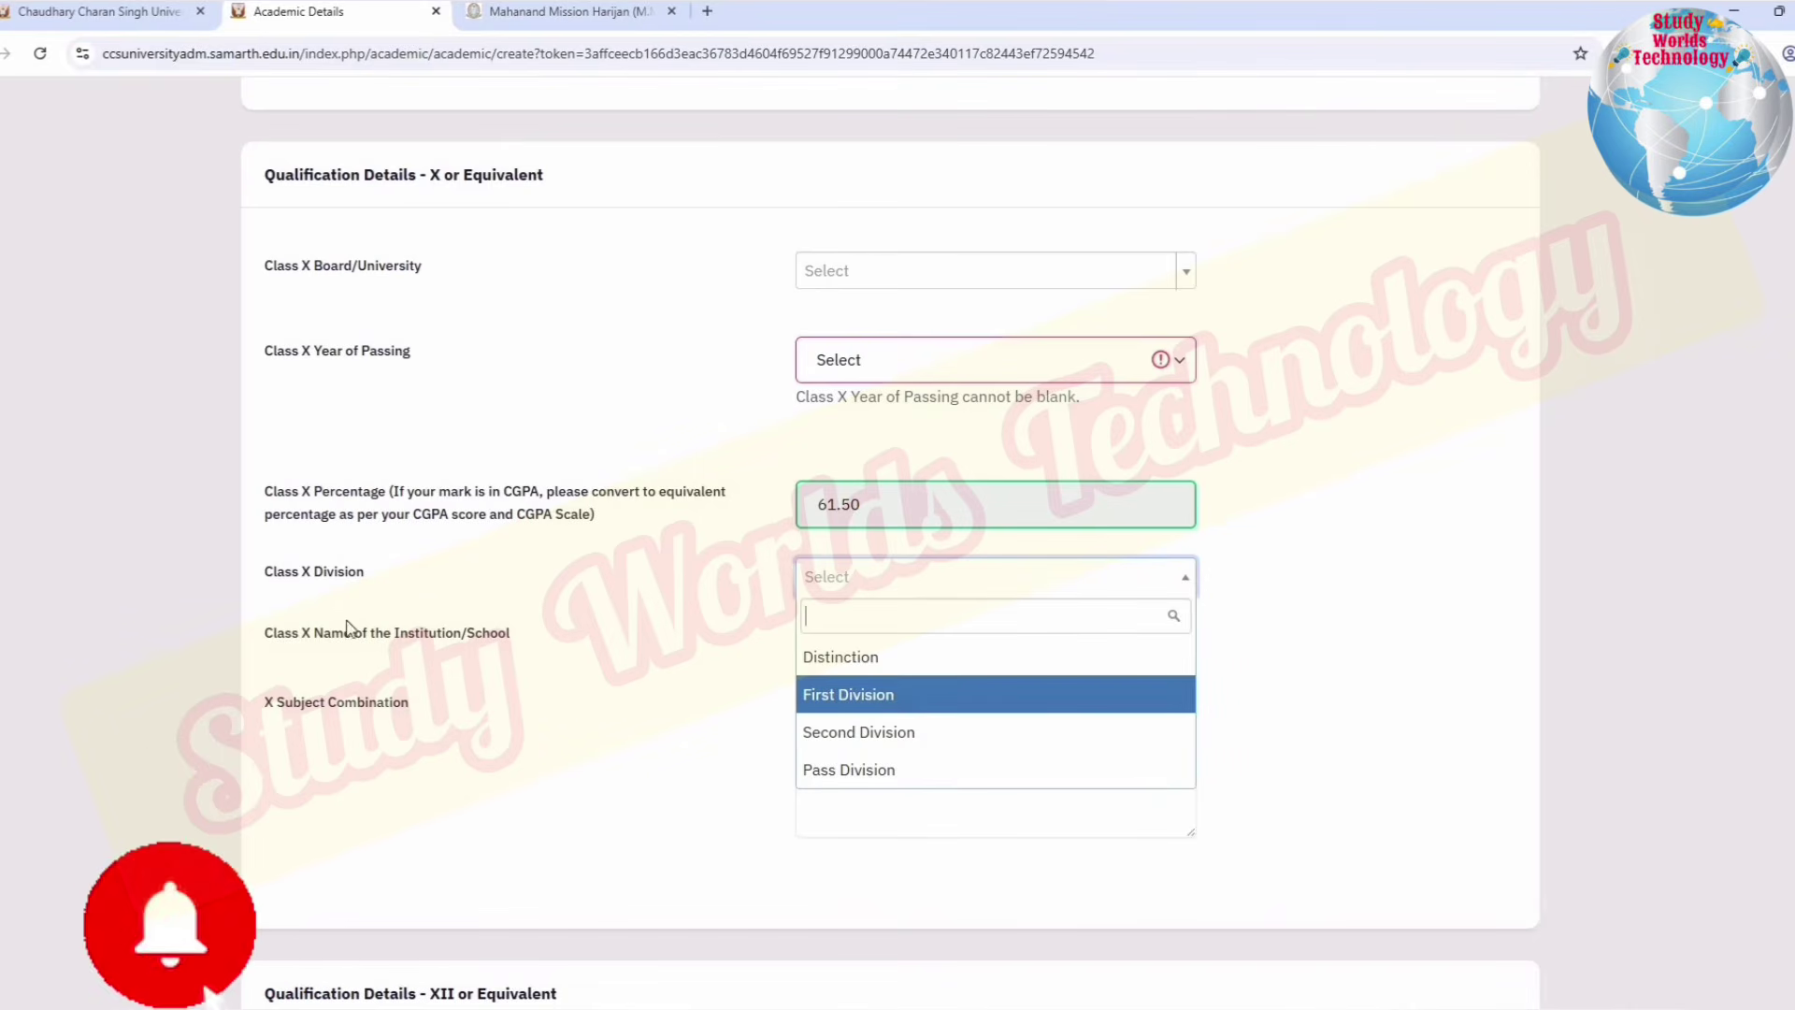
pyautogui.press('Return')
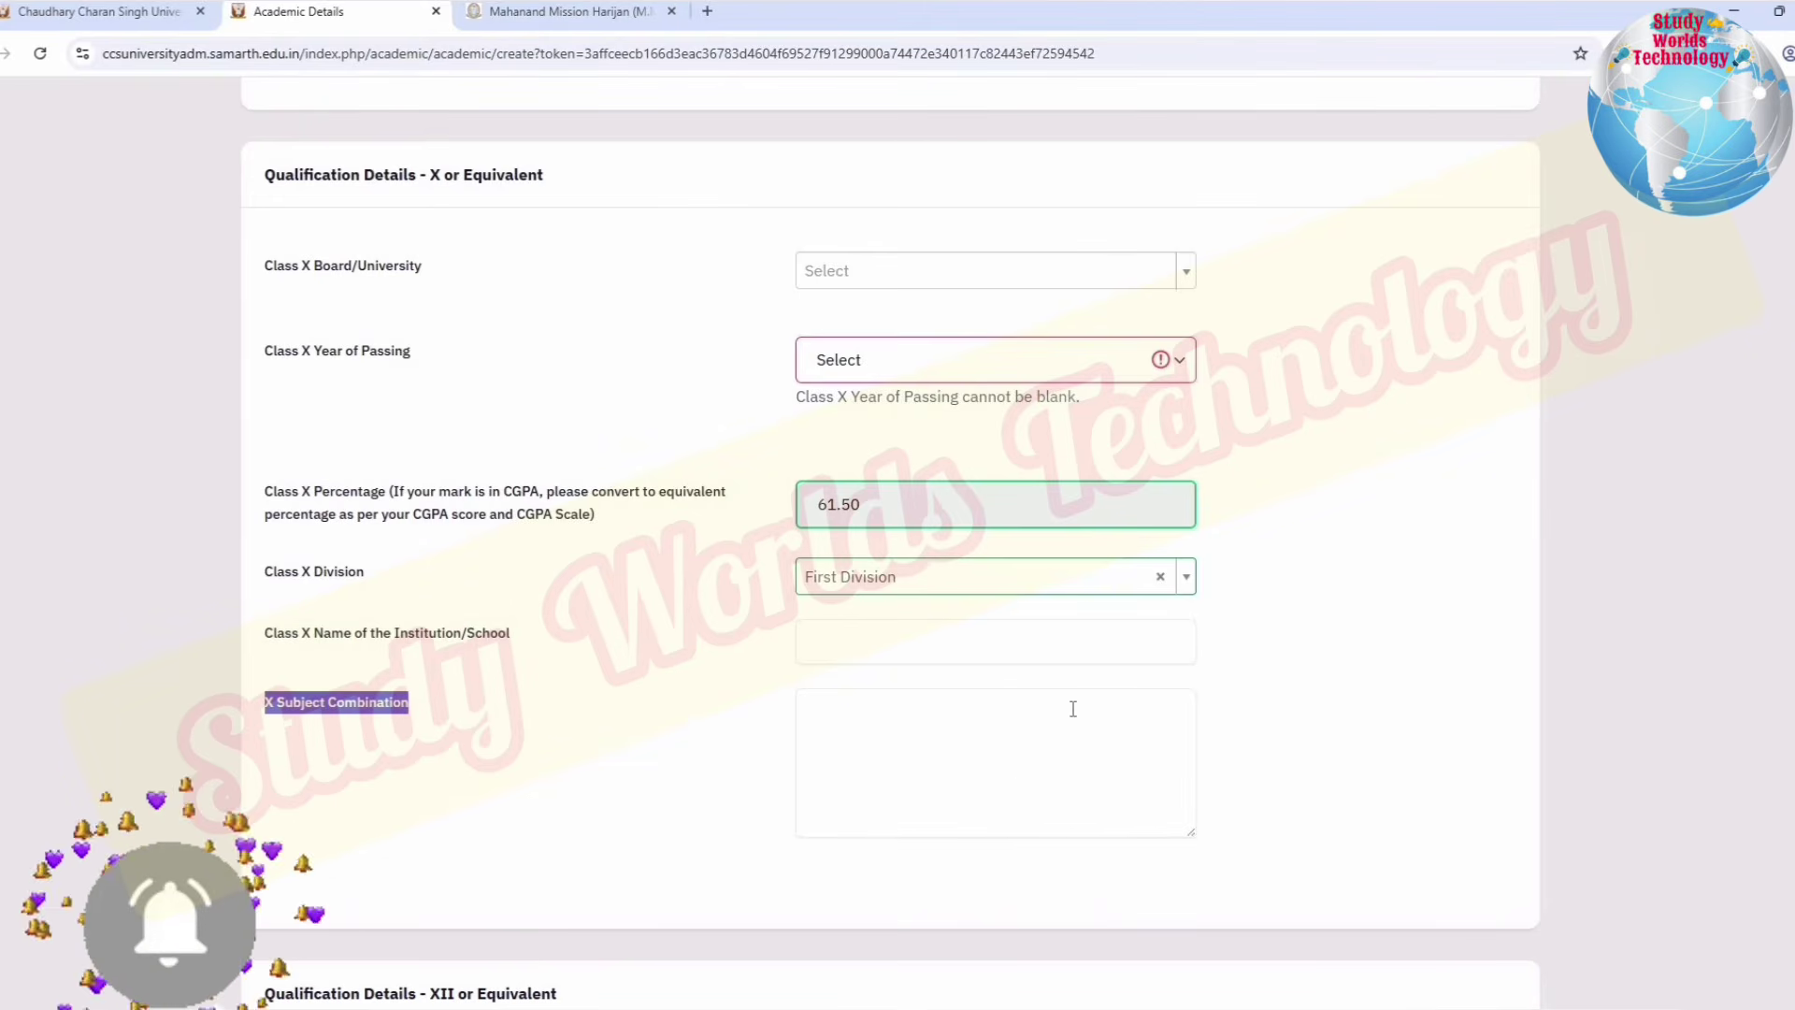
# Step: Review the Class XII year of passing and stream options and set the Class XII division to First Division
pyautogui.scroll(-5, 585, 397)
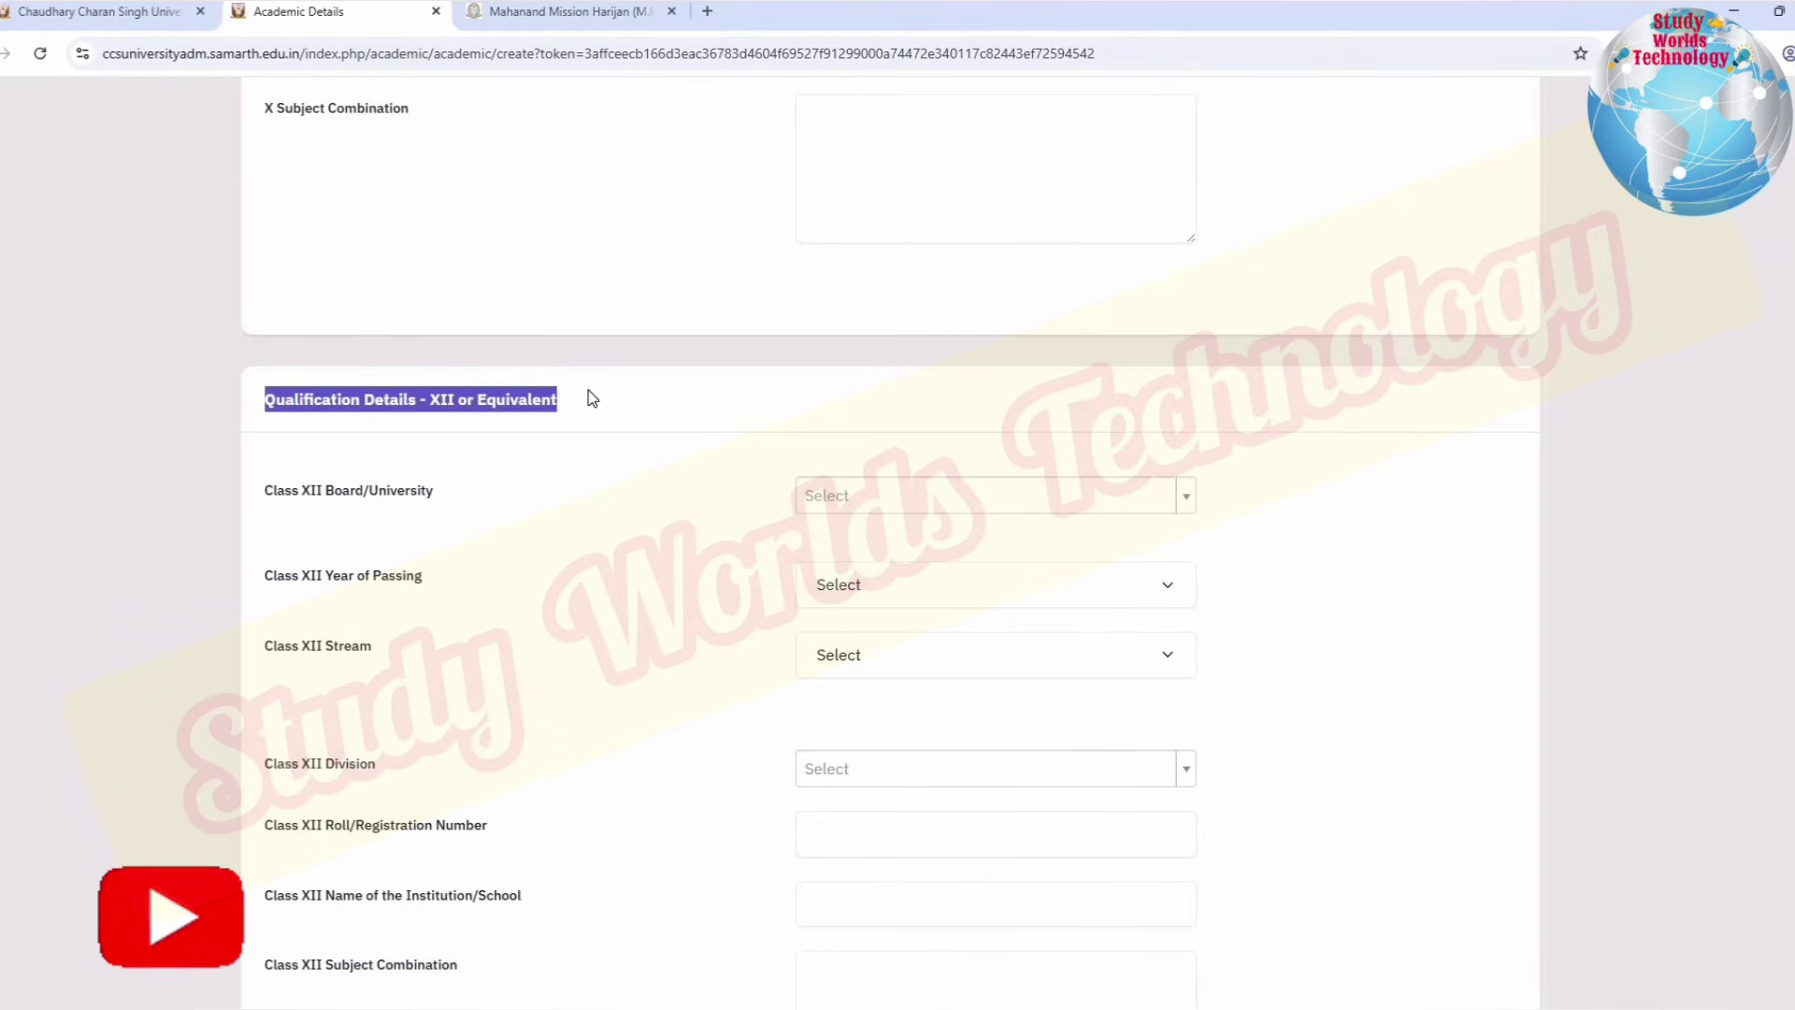
pyautogui.scroll(-2, 290, 303)
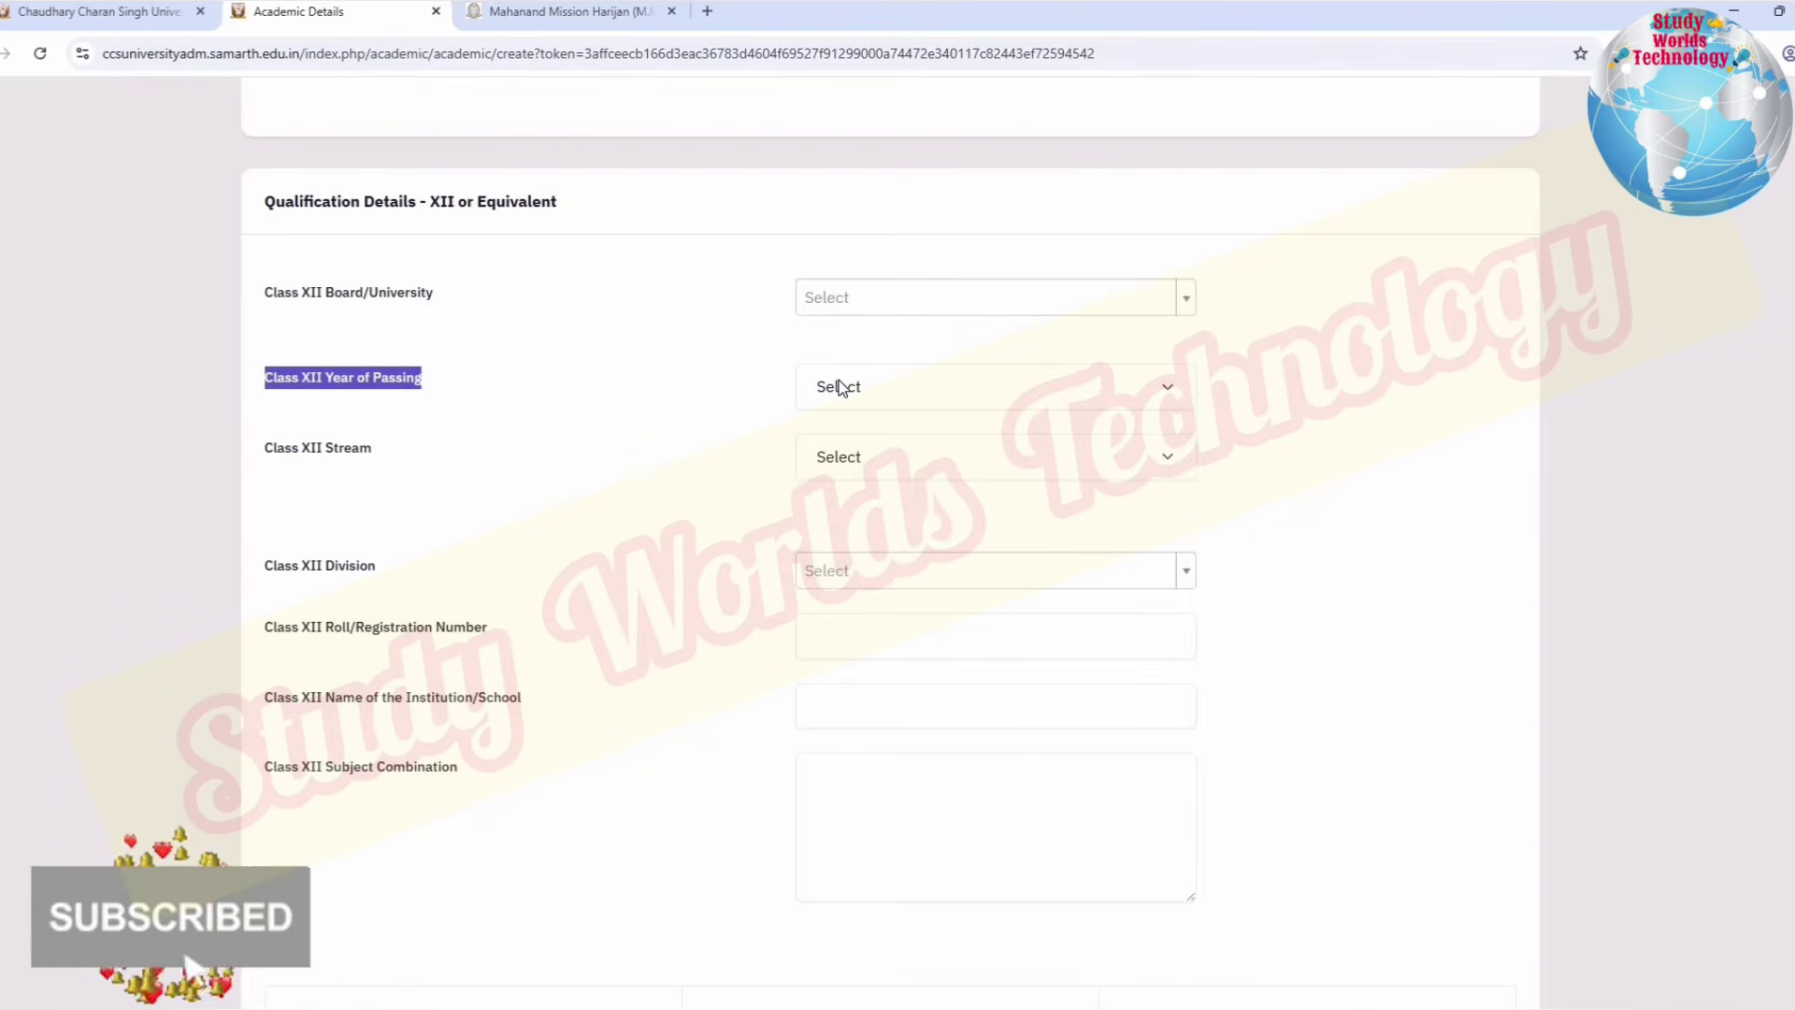
pyautogui.click(848, 409)
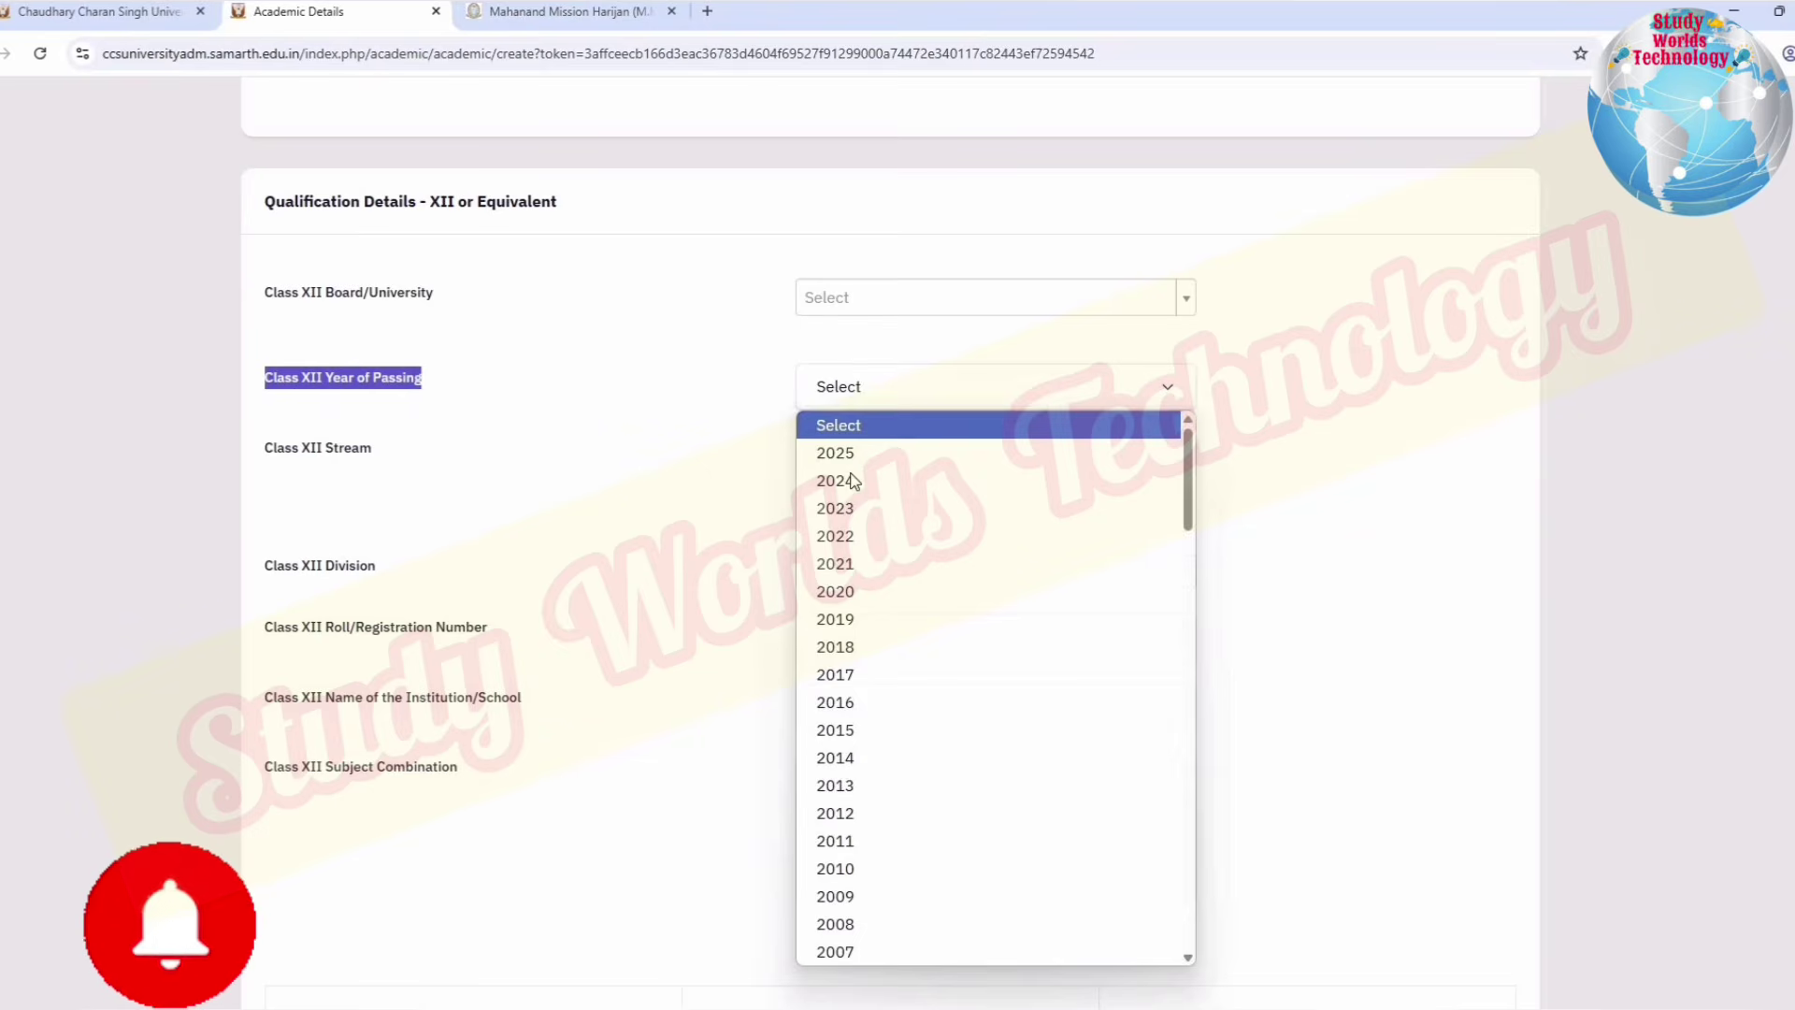
pyautogui.click(498, 474)
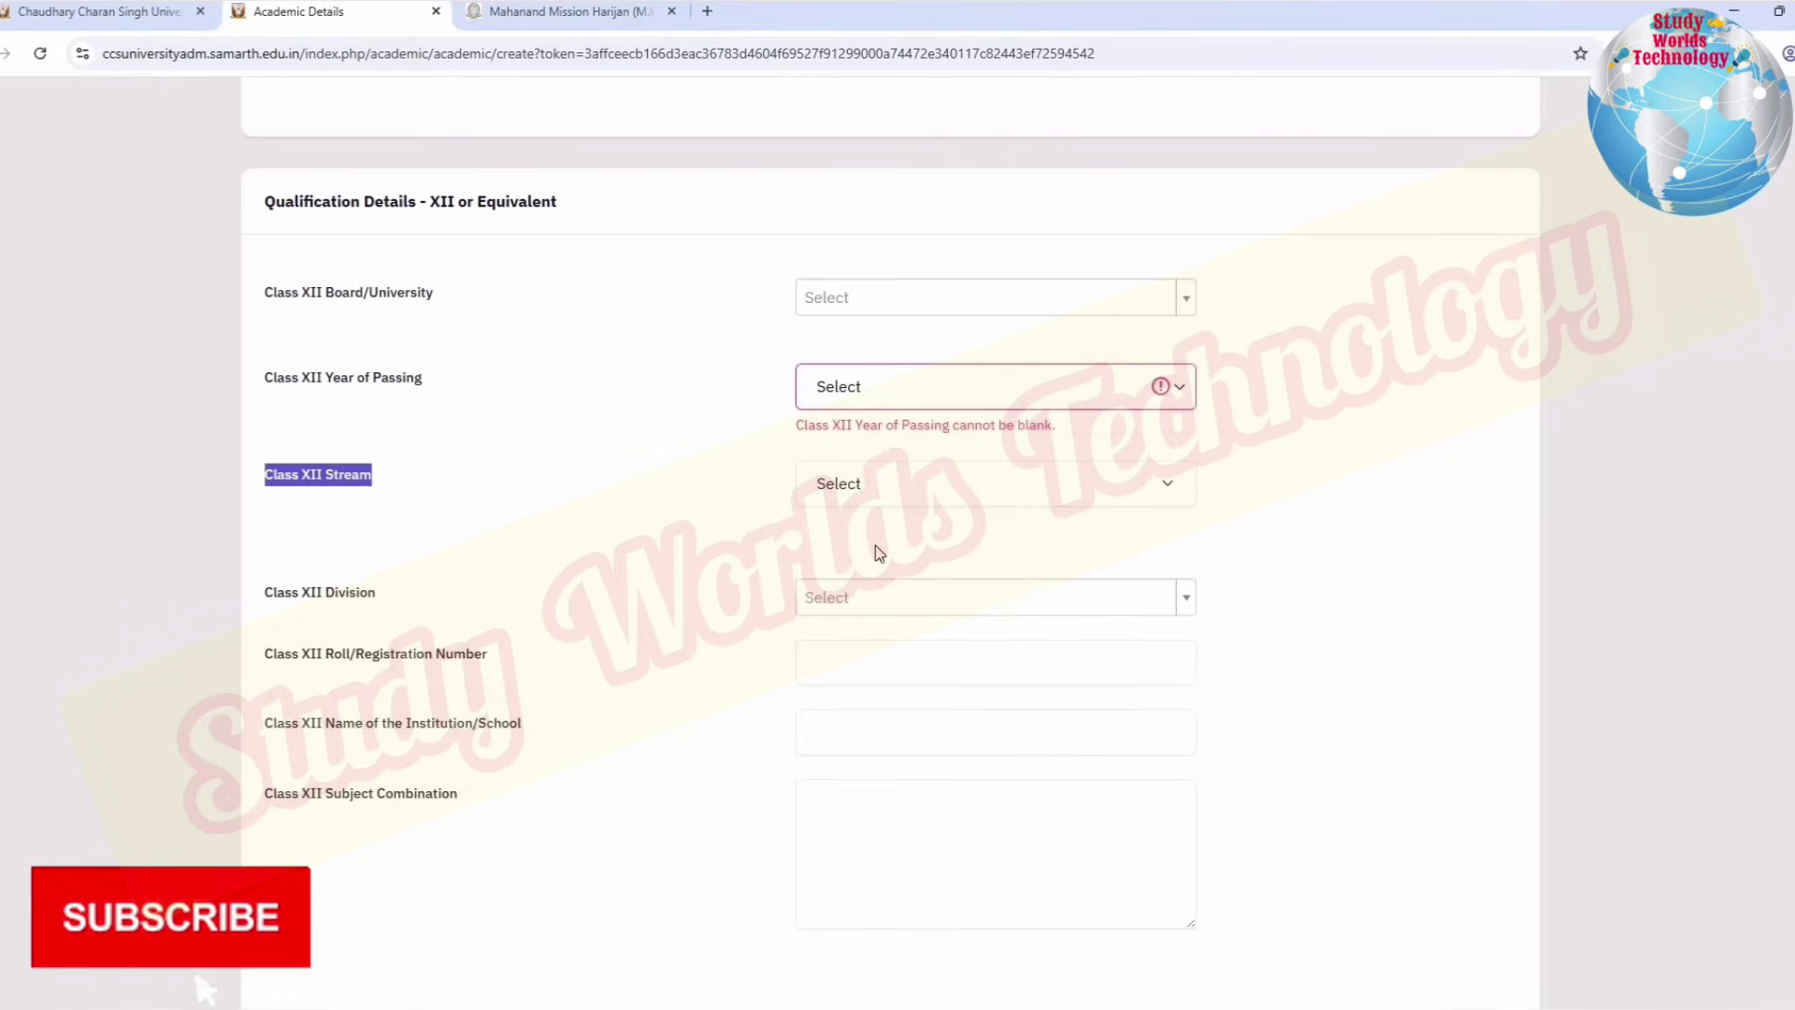
pyautogui.click(875, 483)
pyautogui.press('Down')
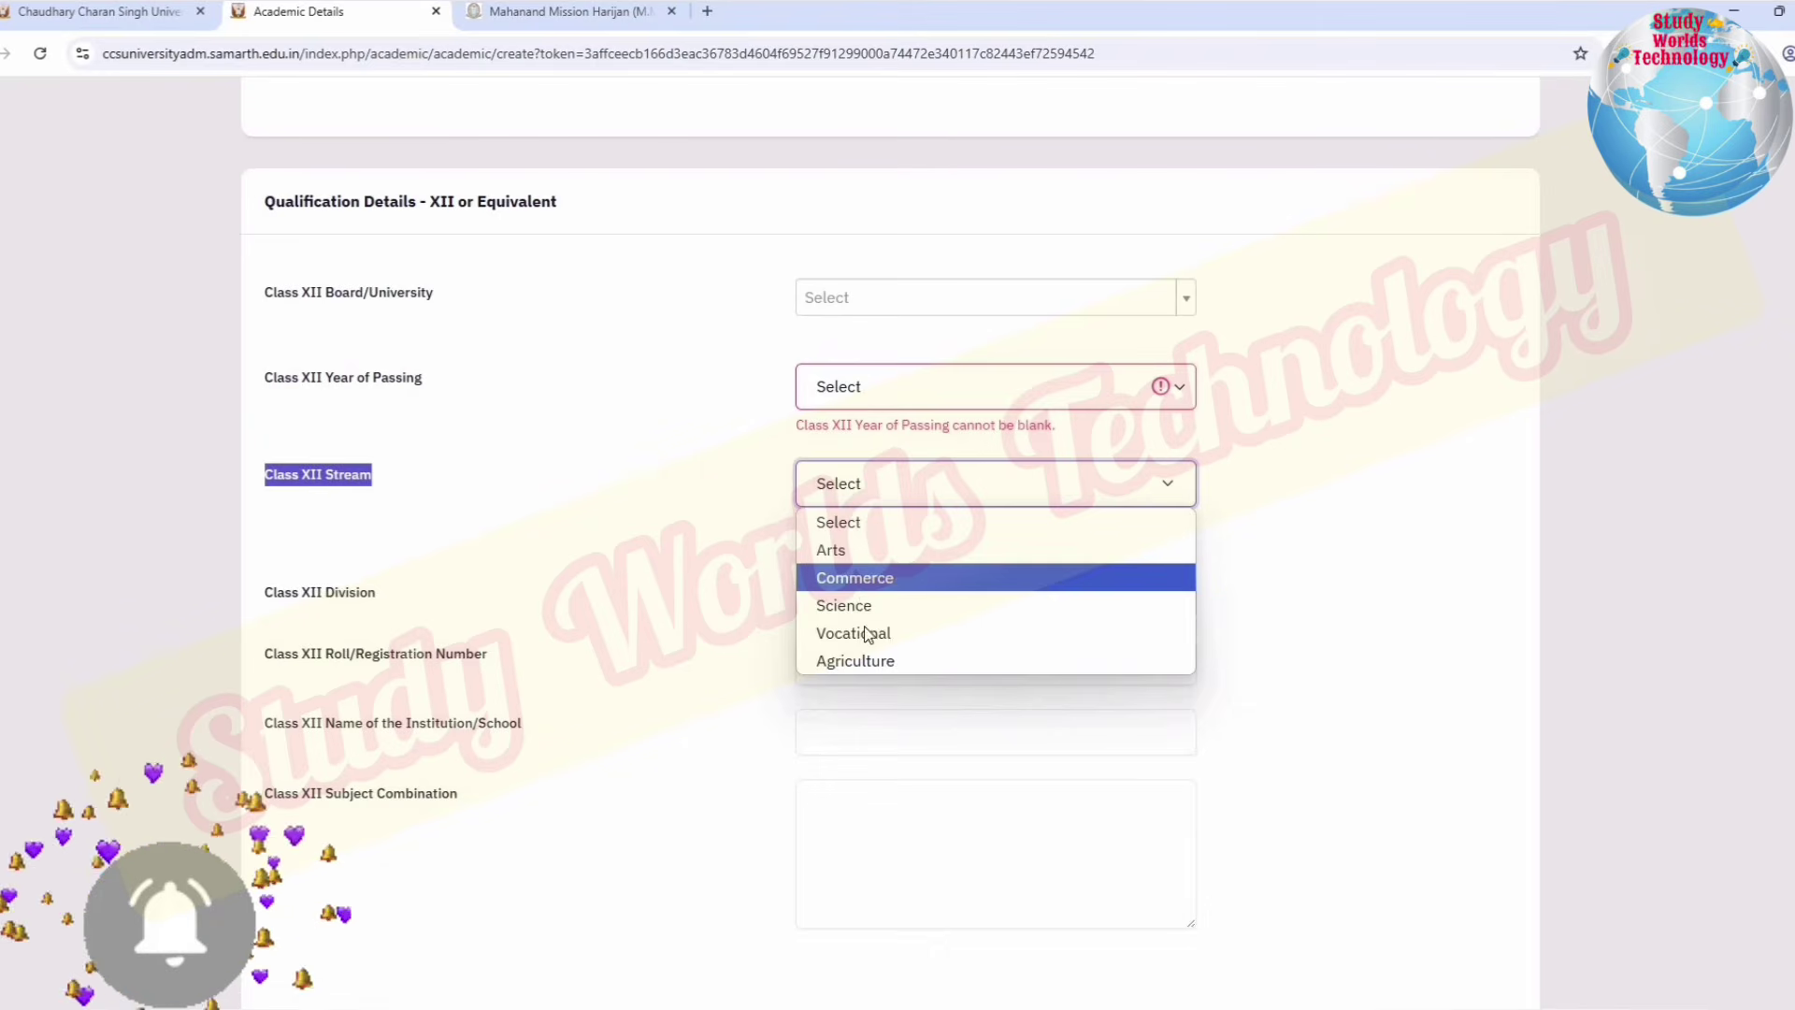
pyautogui.click(290, 619)
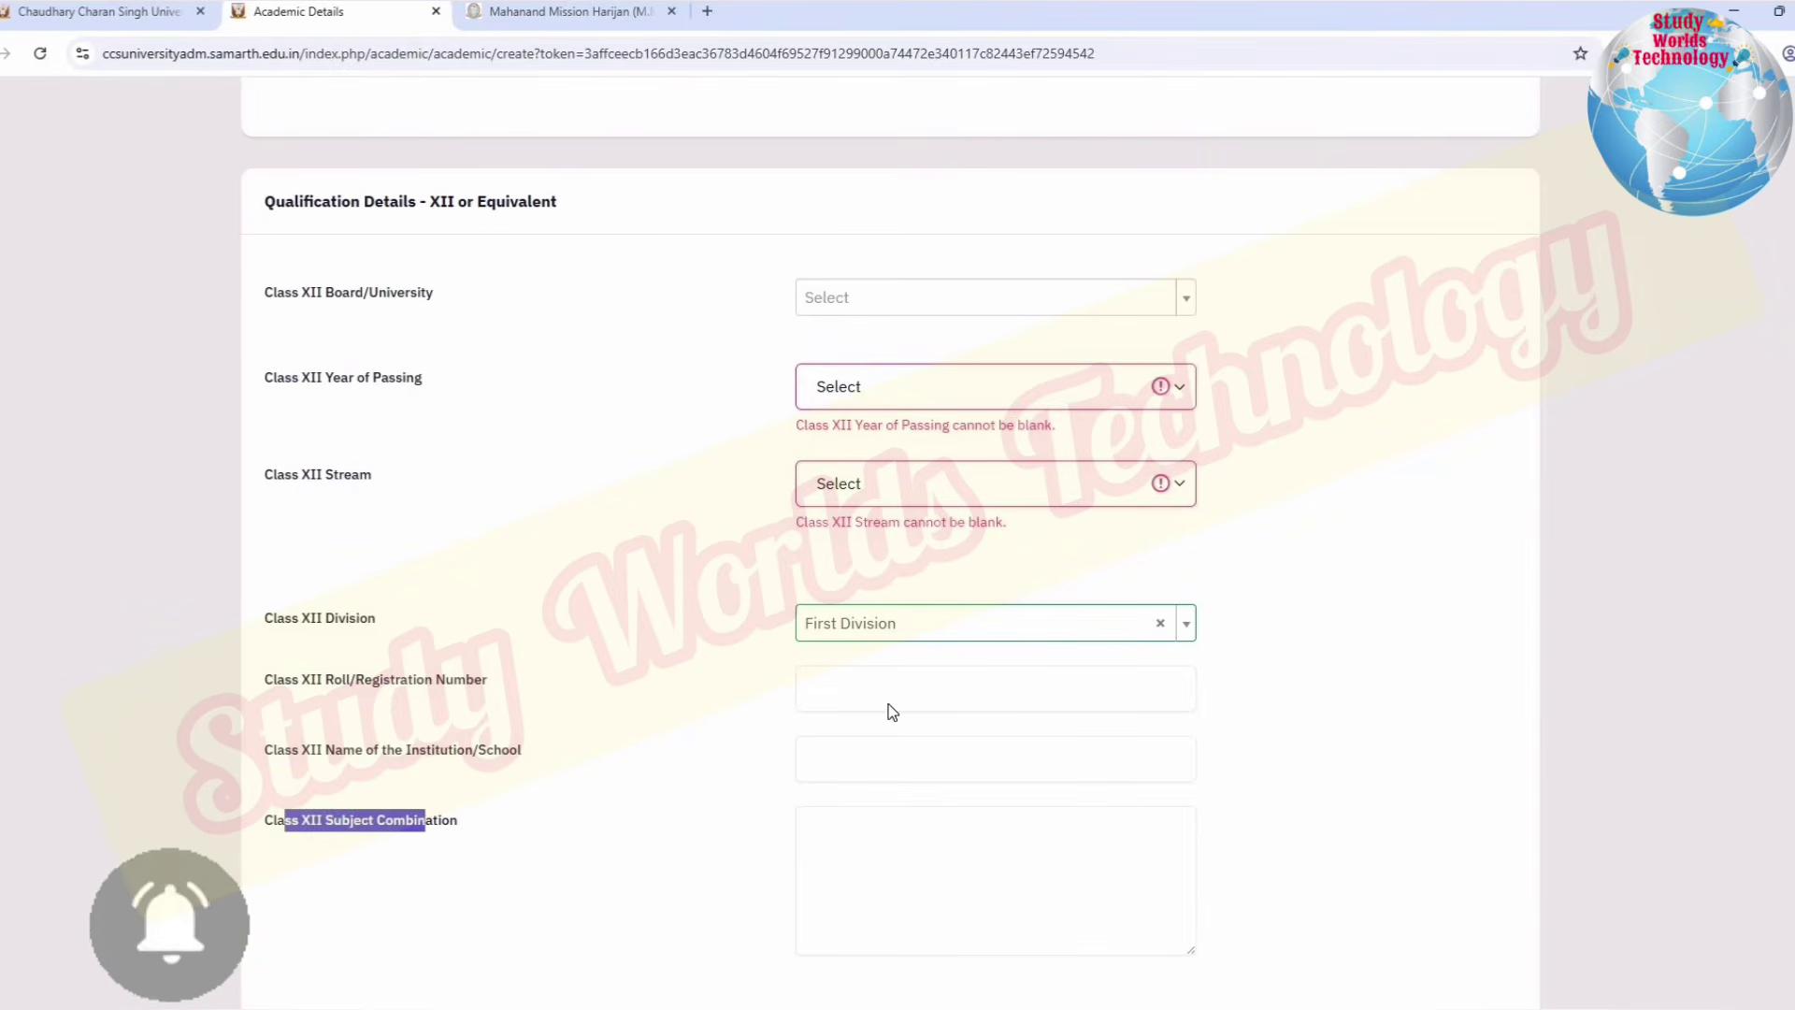
# Step: Enter Accountancy as the first subject in the Class XII marks table with total marks of 100.00
pyautogui.scroll(-3, 875, 548)
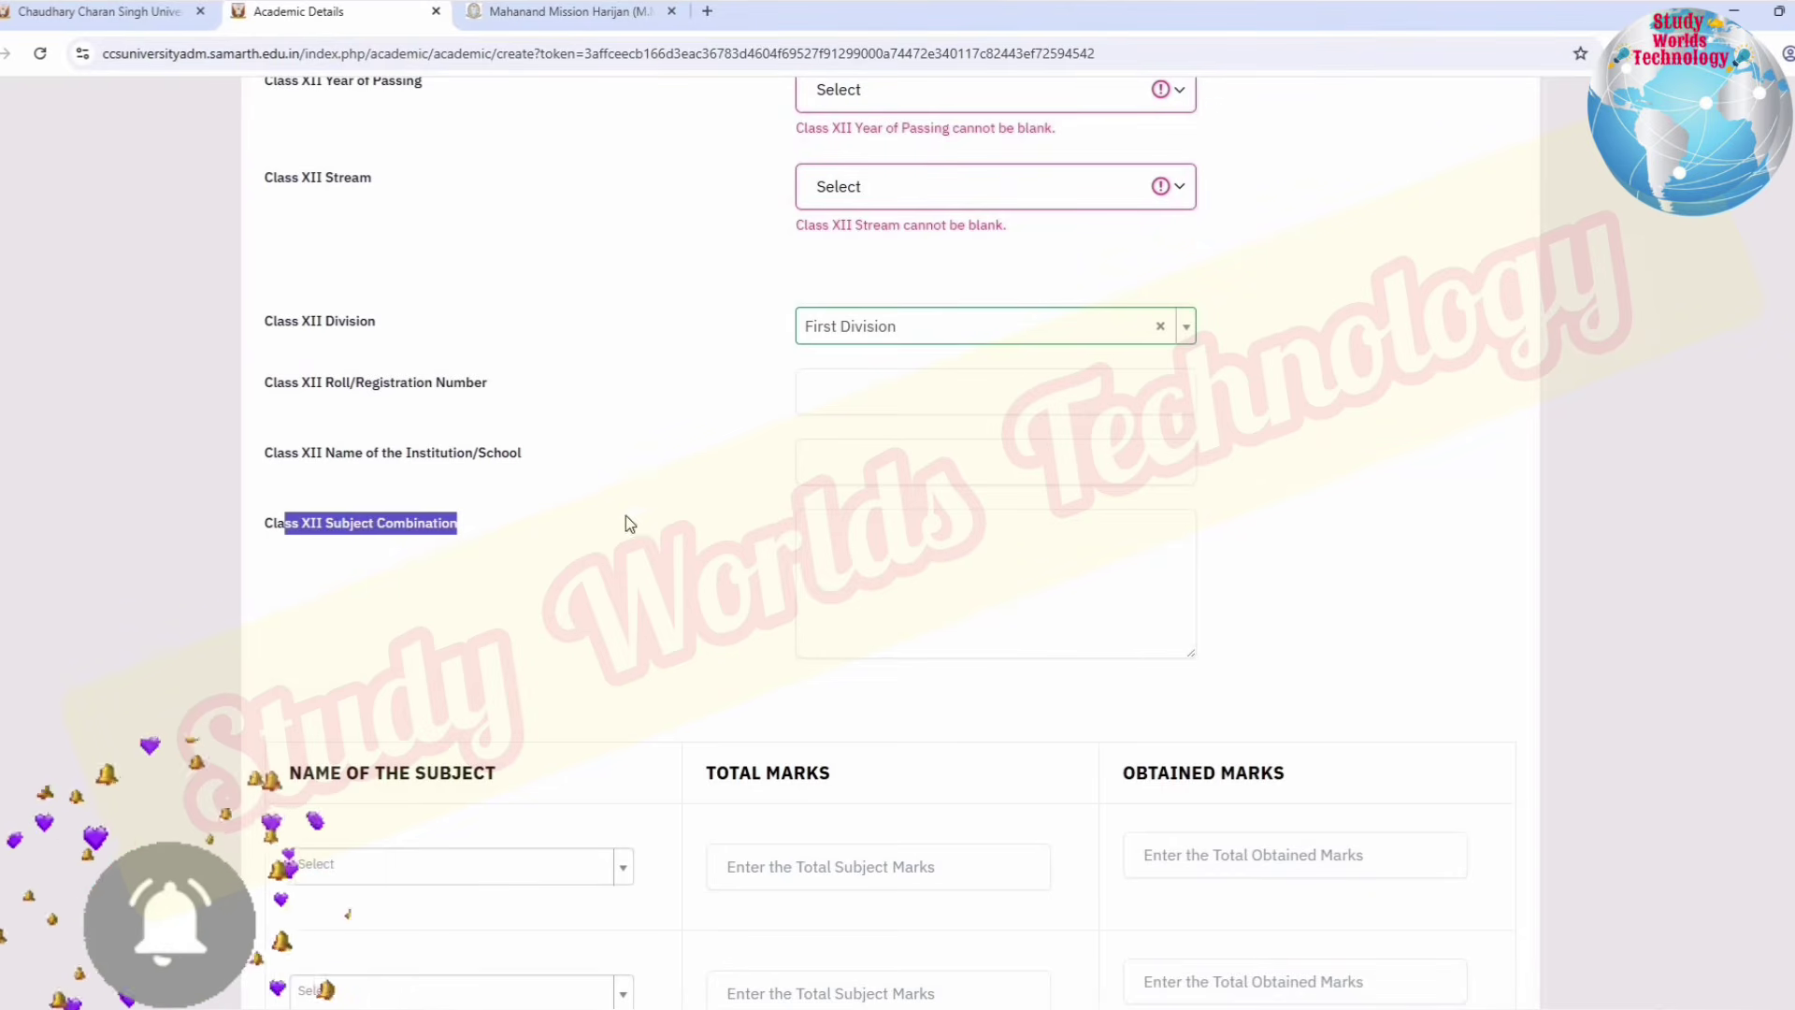
pyautogui.scroll(-3, 396, 529)
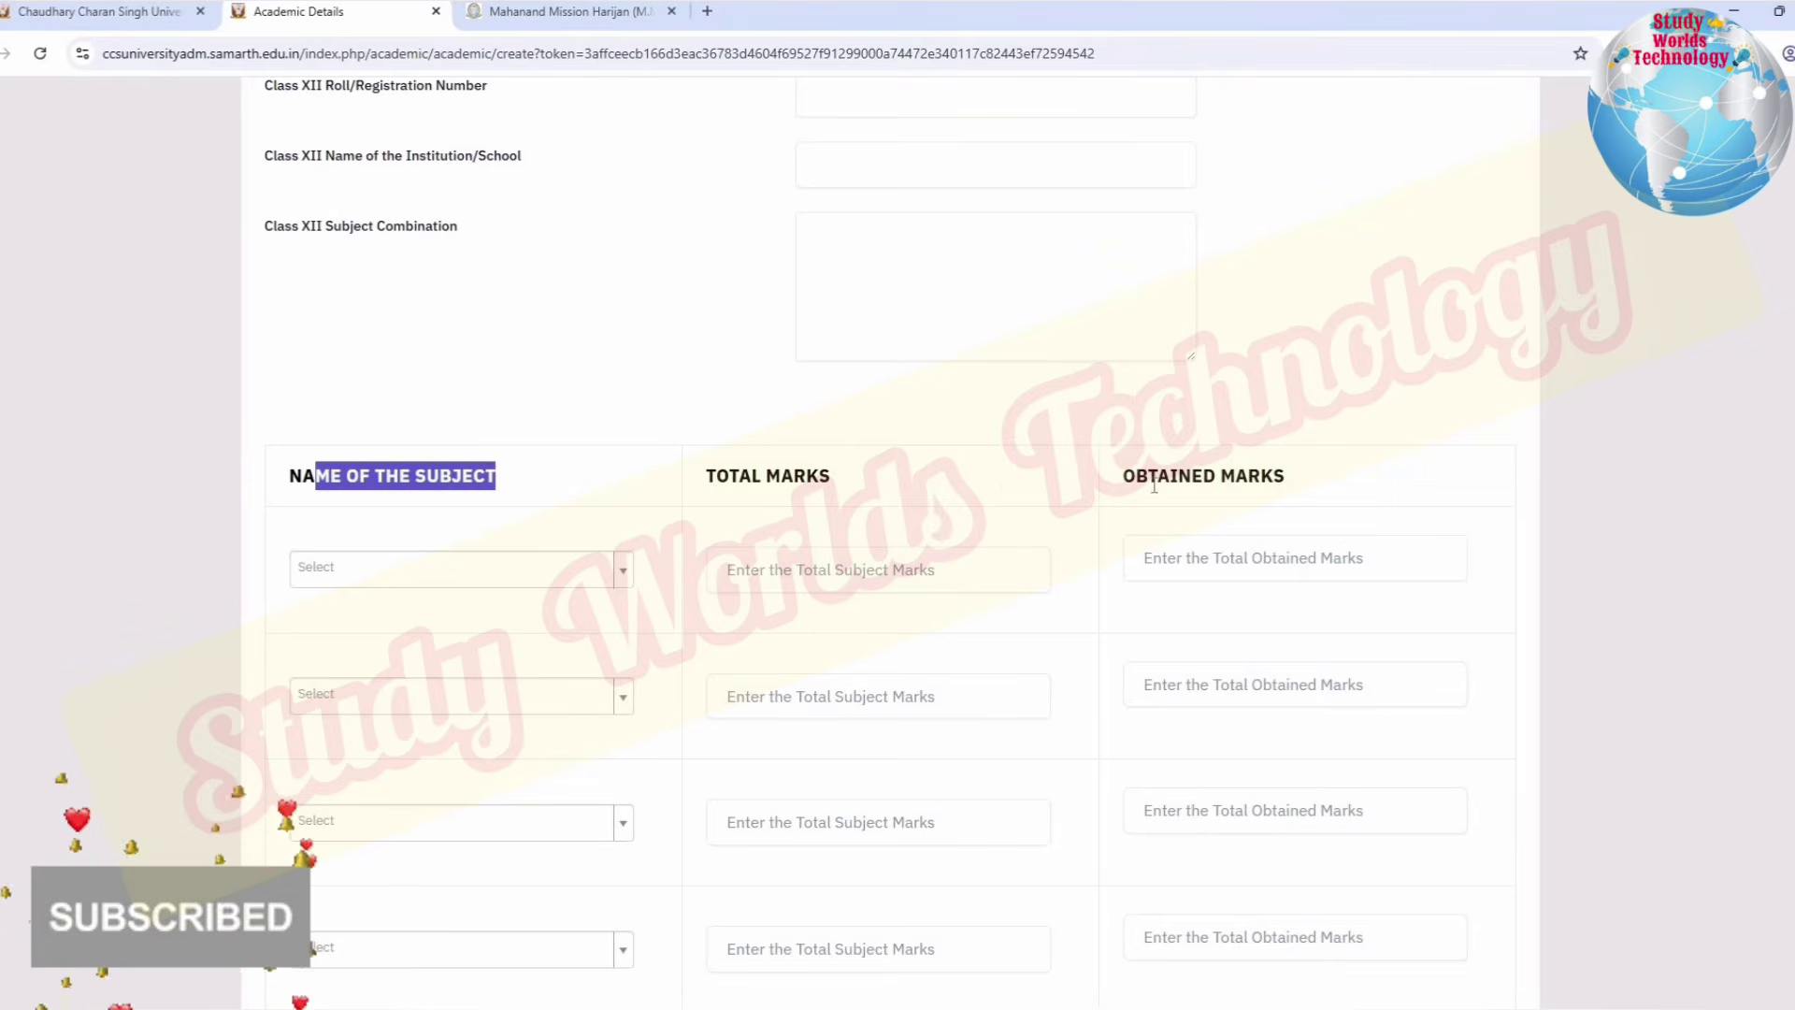
pyautogui.scroll(-3, 428, 318)
pyautogui.click(411, 271)
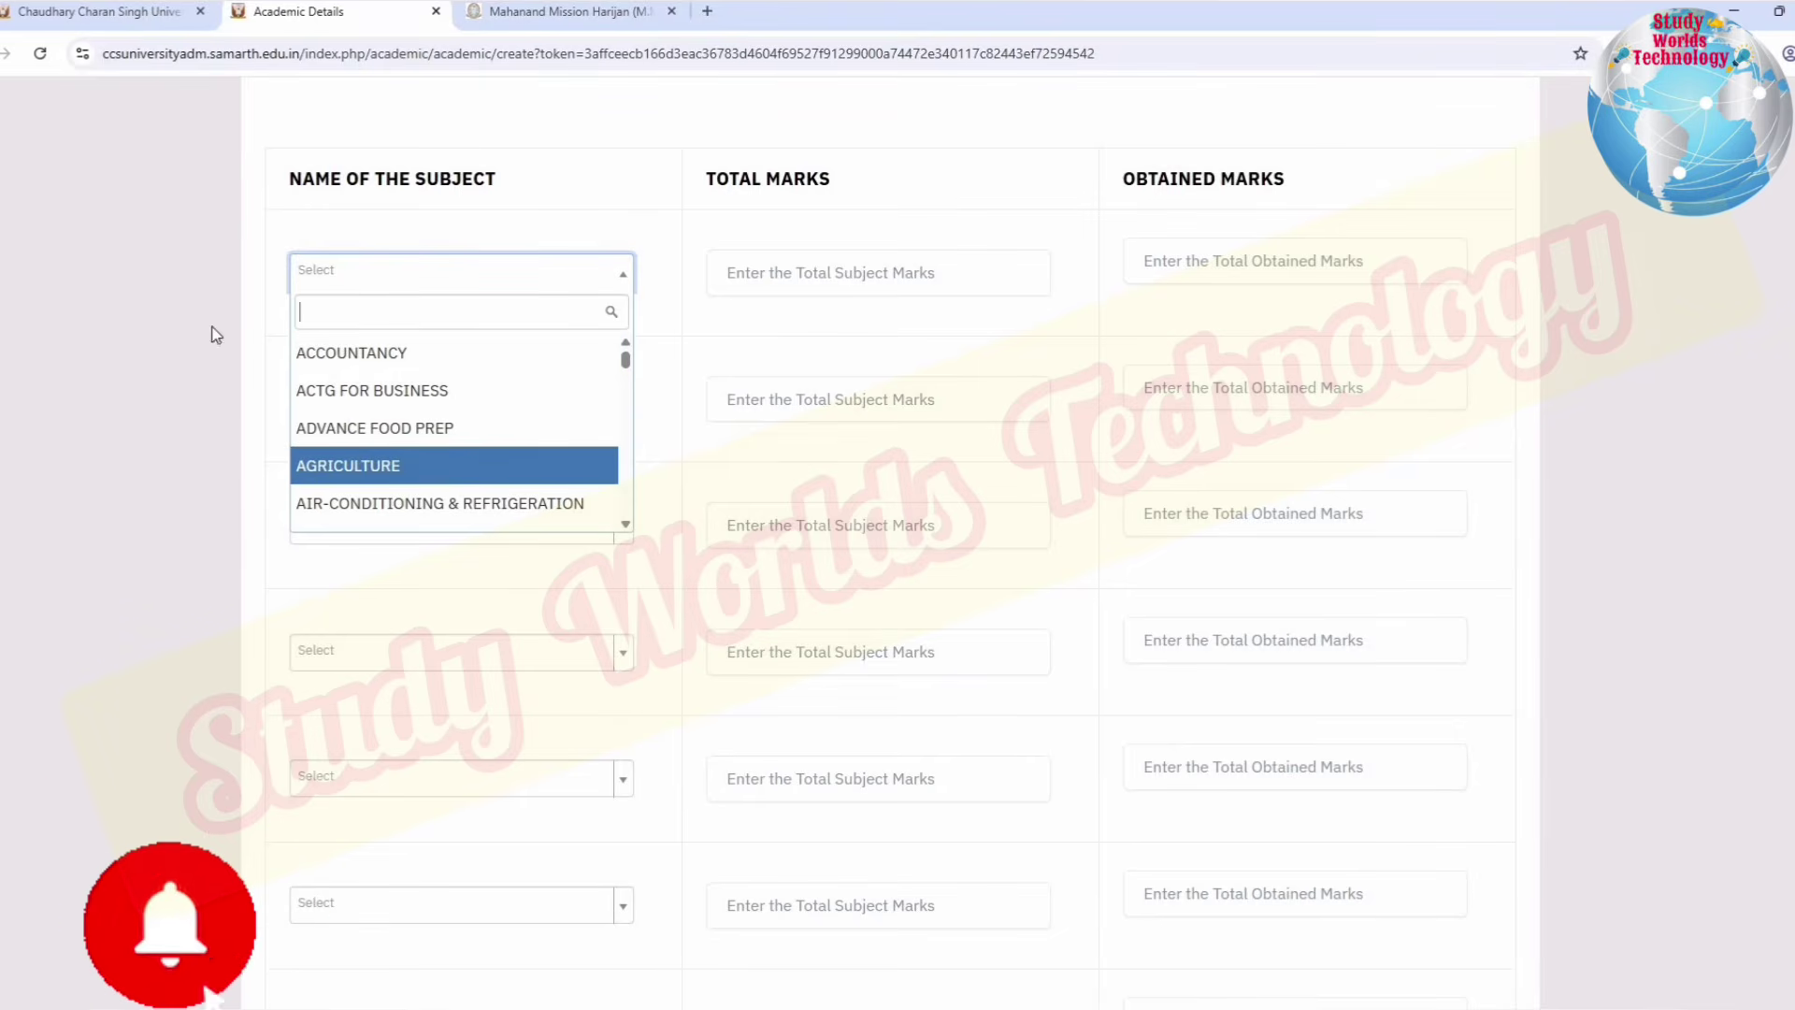
pyautogui.press('Up')
pyautogui.press('Up')
pyautogui.press('Up')
pyautogui.press('Return')
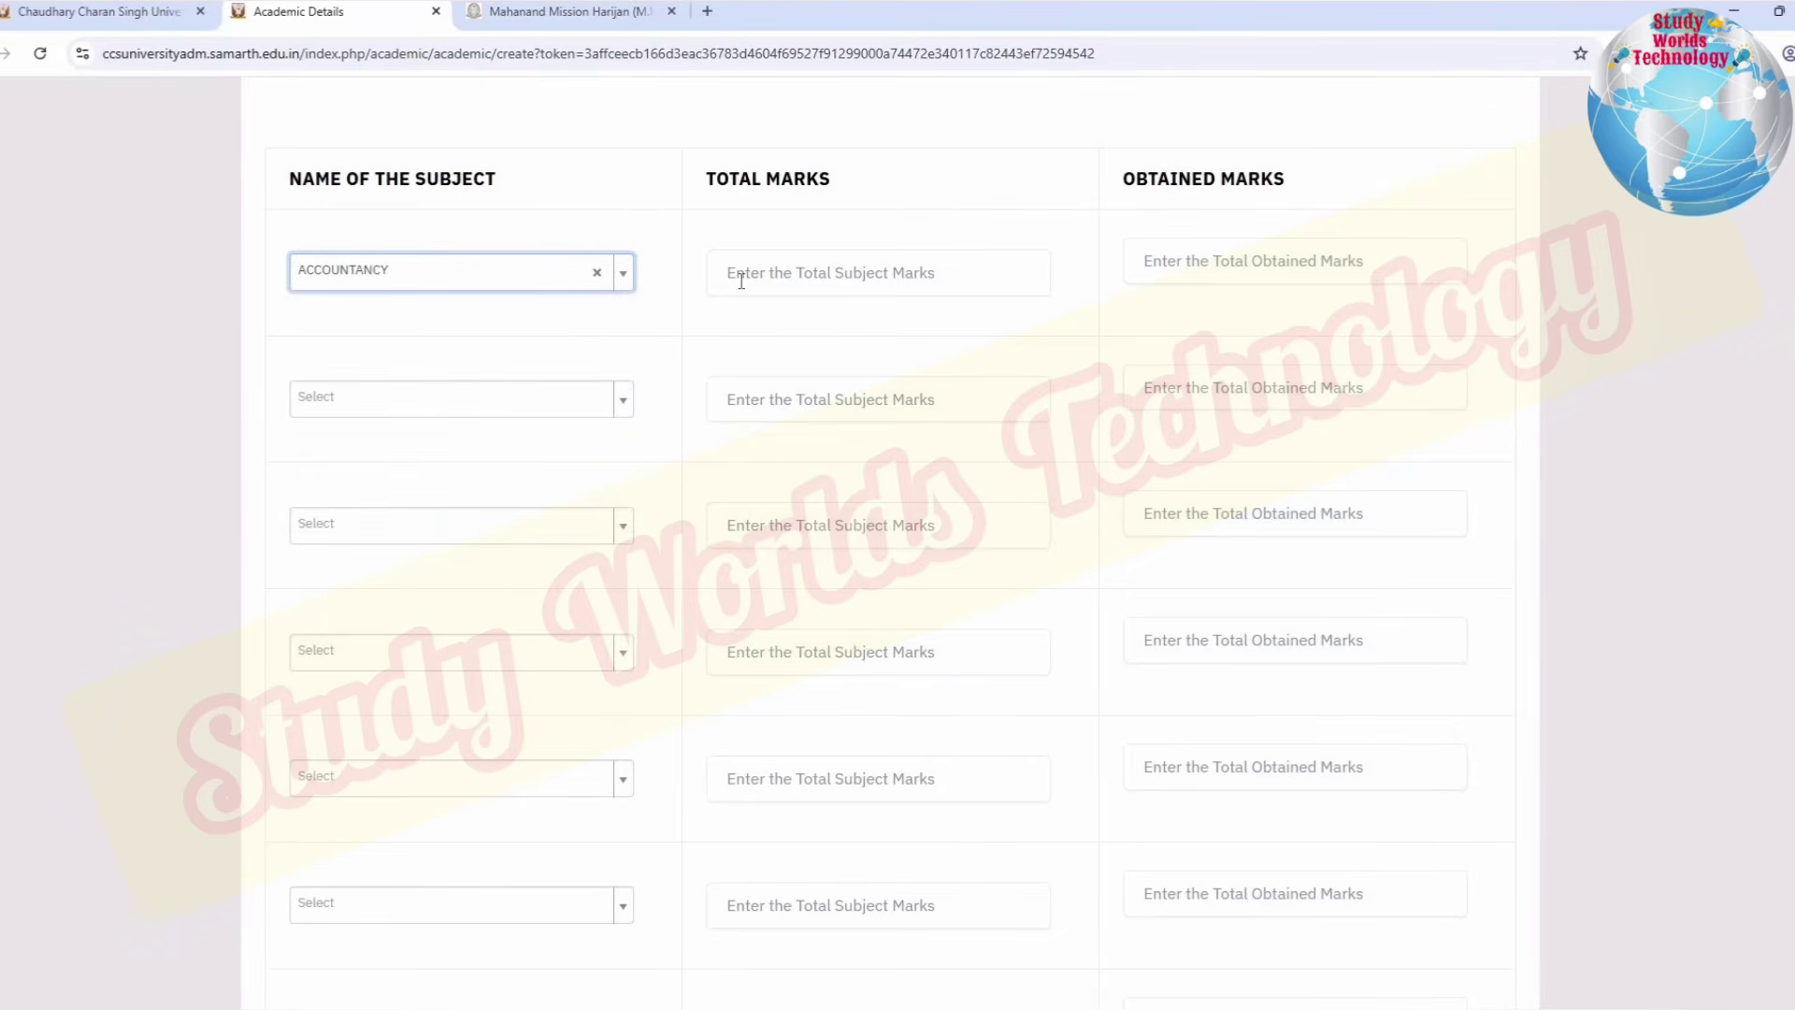
pyautogui.click(742, 280)
pyautogui.write('100.00')
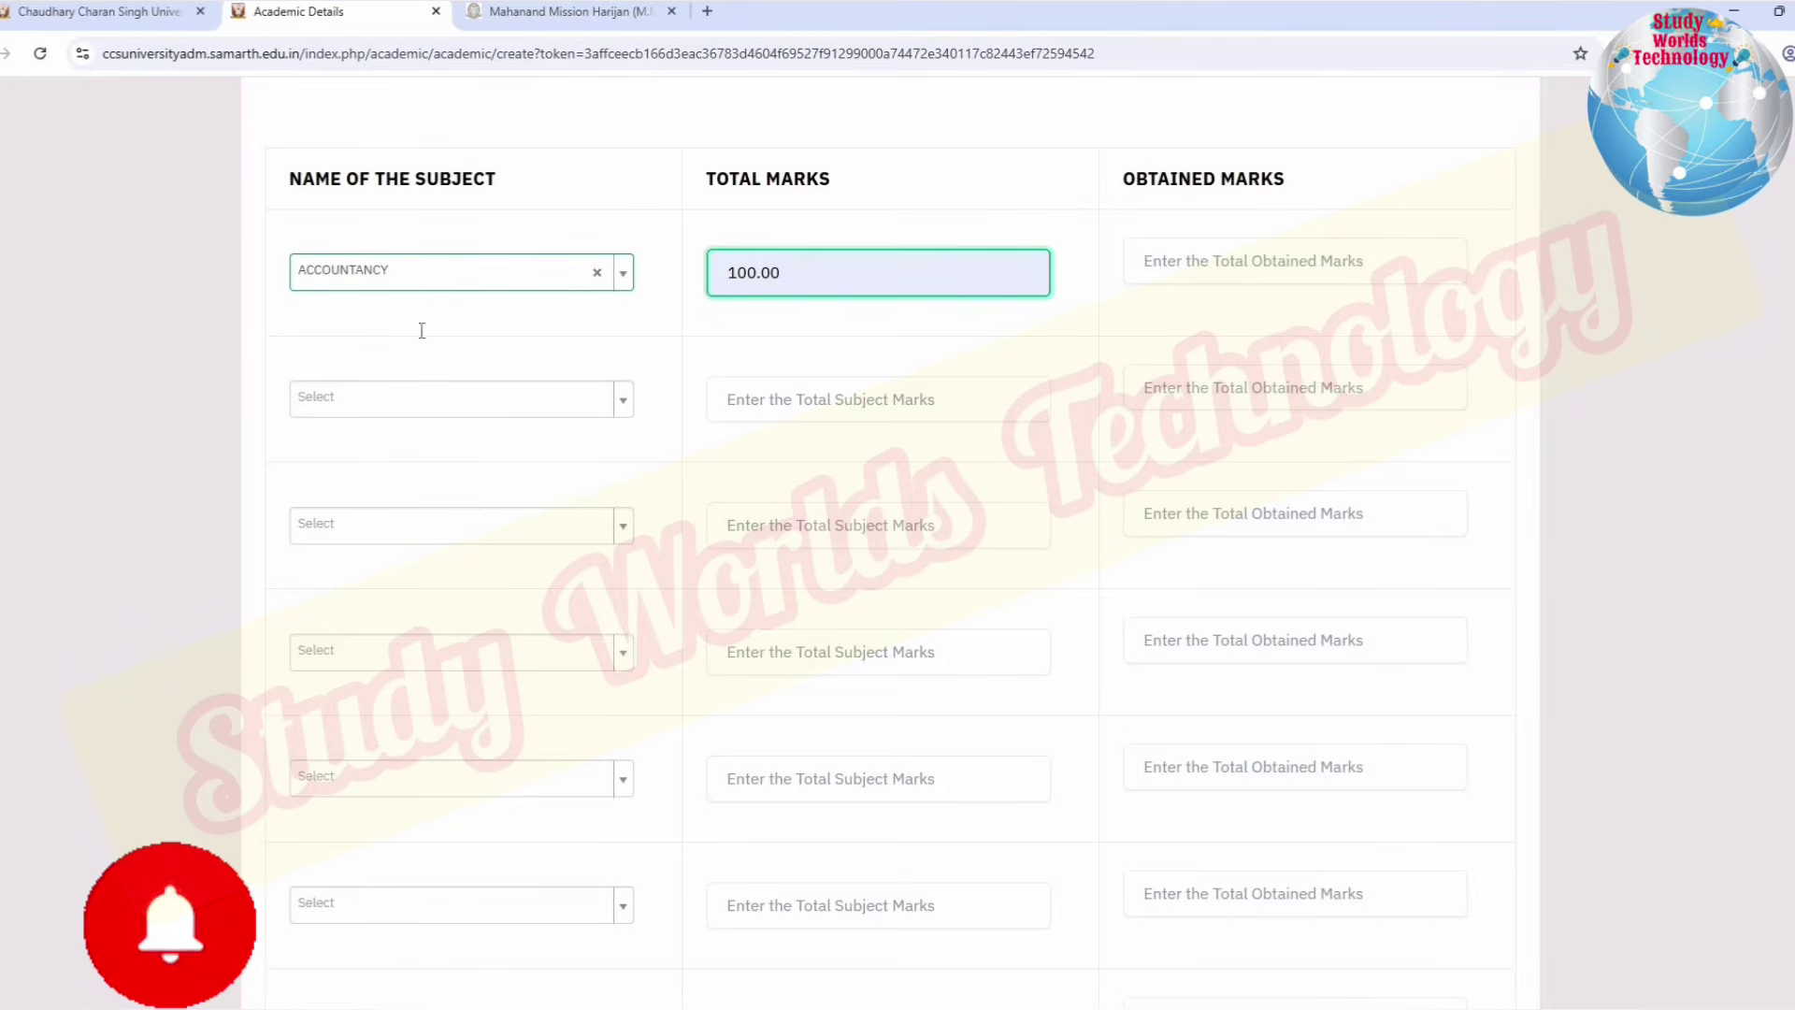
# Step: Change the first subject in the Class XII marks table to Biology
pyautogui.hotkey('shift', 'Tab')
pyautogui.press('Return')
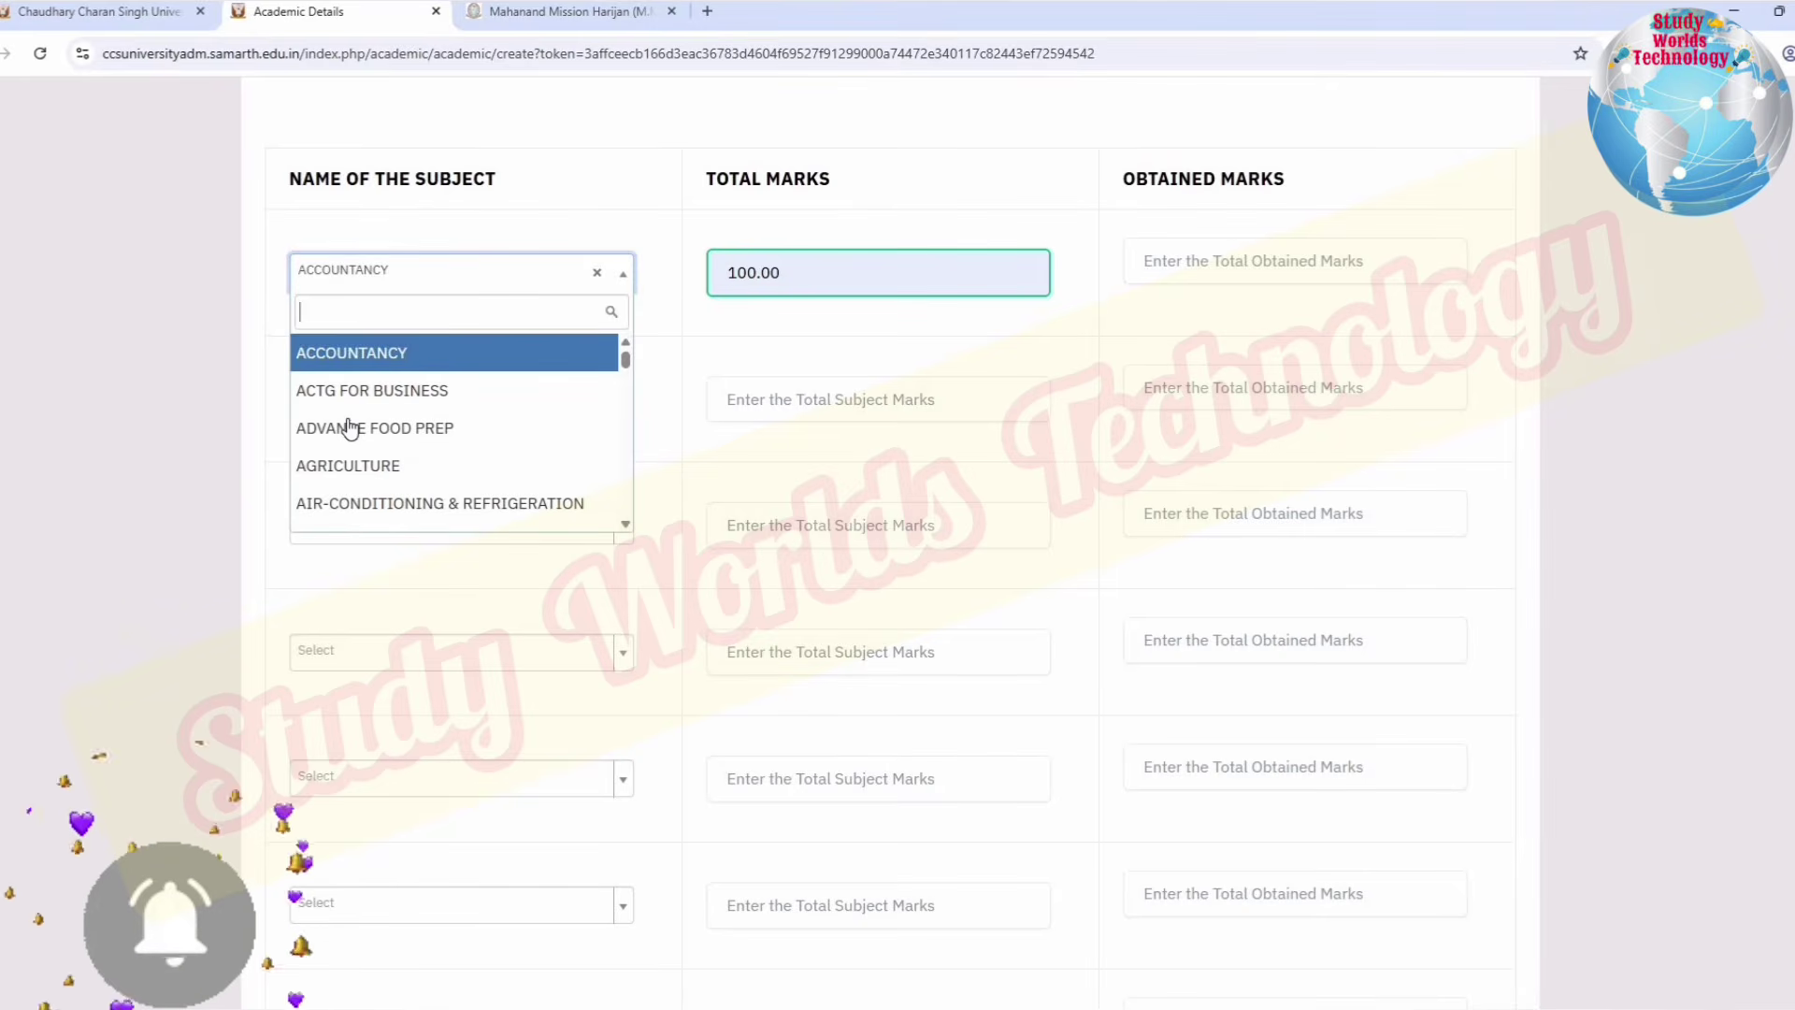
pyautogui.scroll(-3, 348, 428)
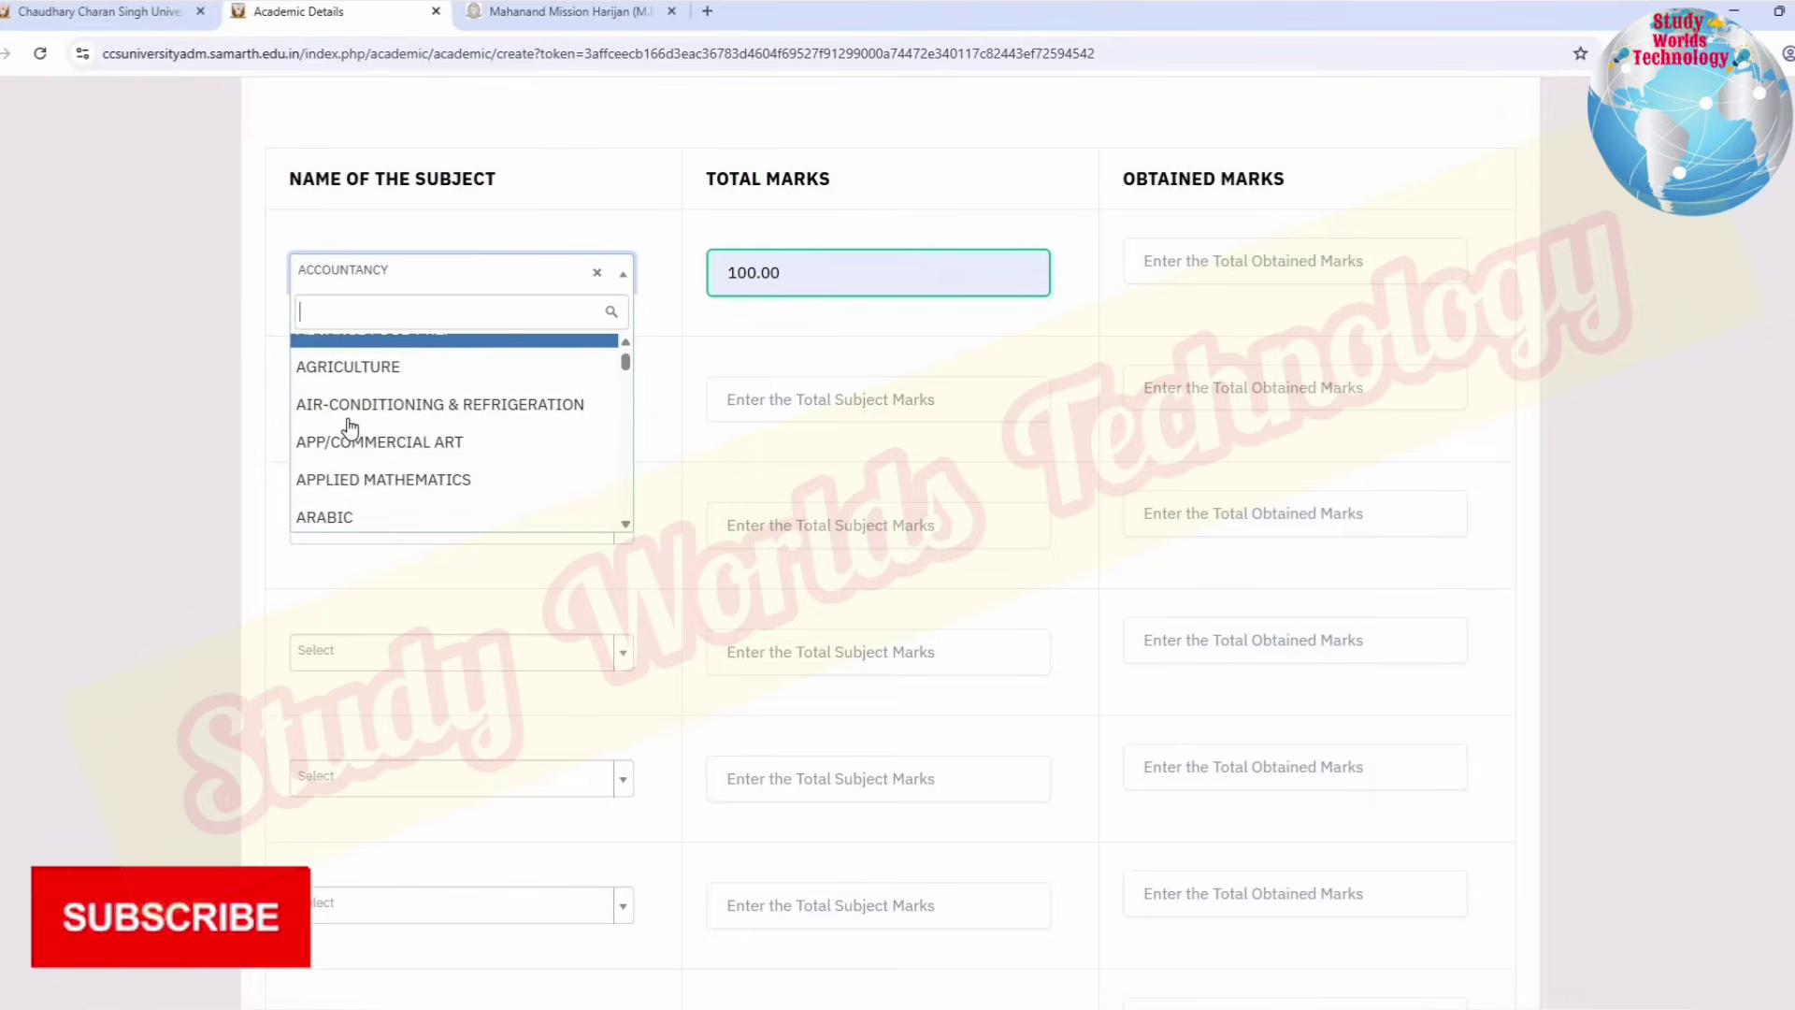
pyautogui.scroll(-5, 349, 428)
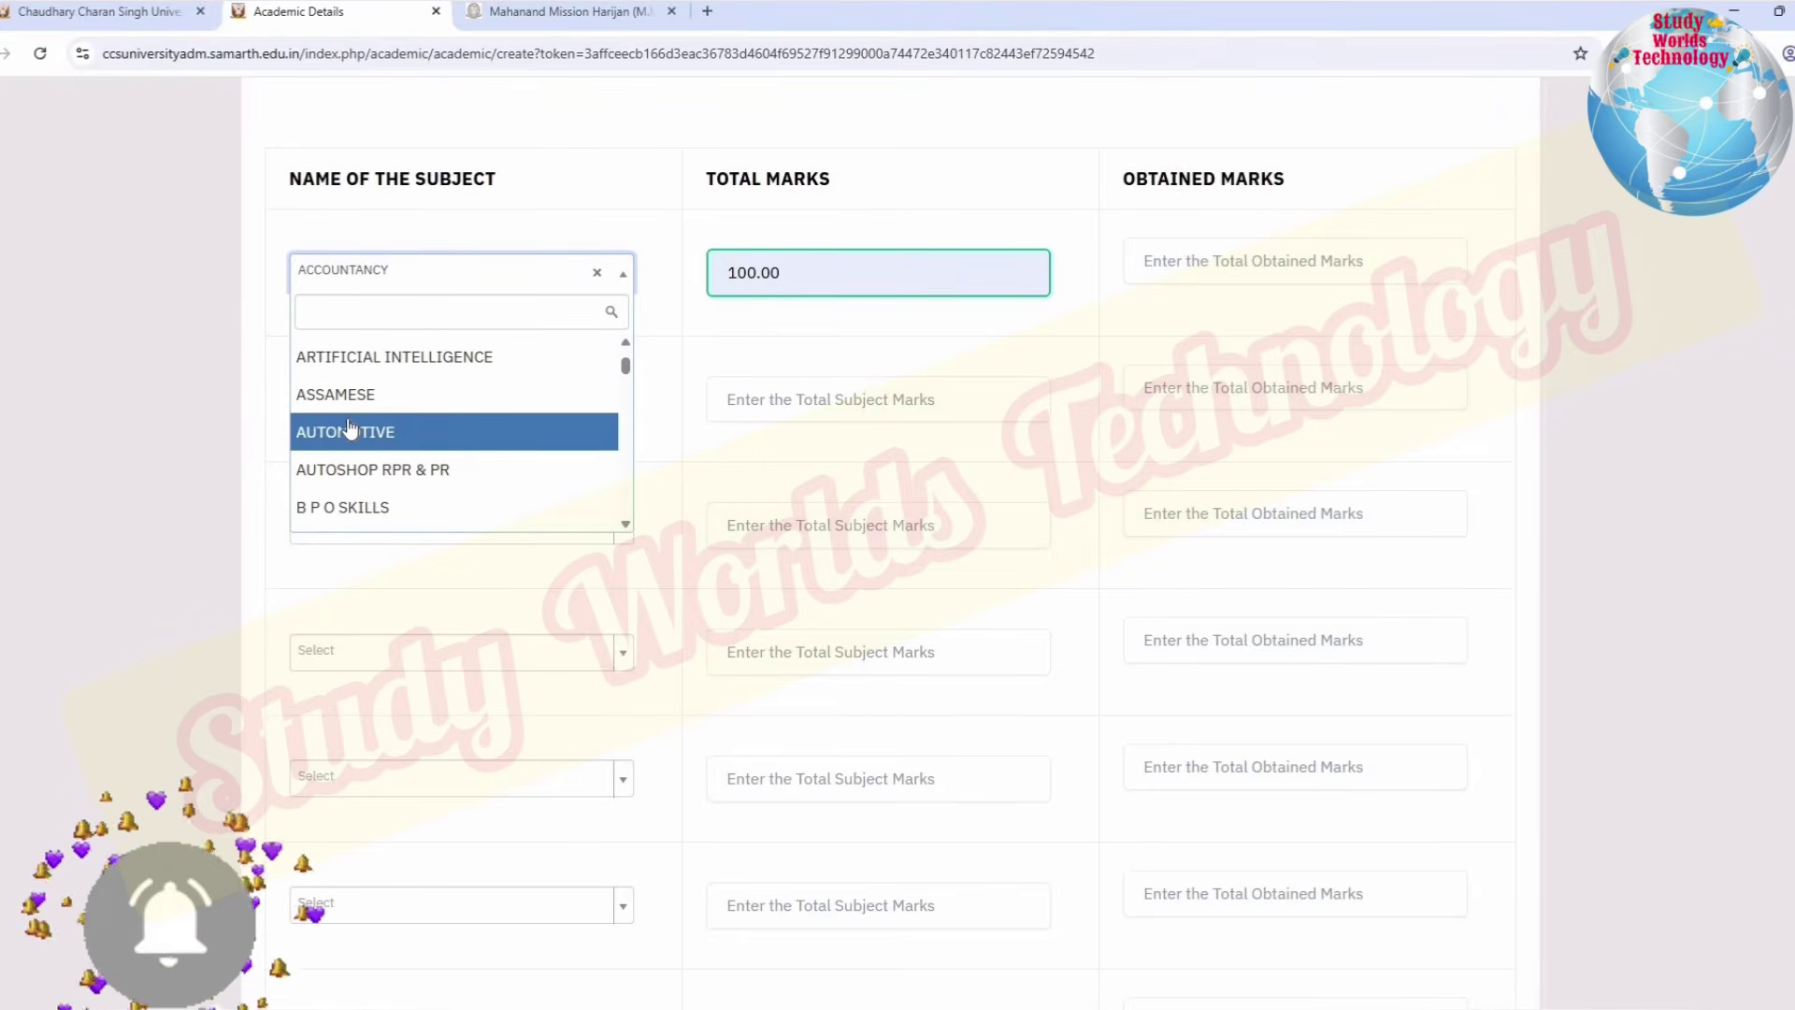
pyautogui.scroll(-5, 348, 427)
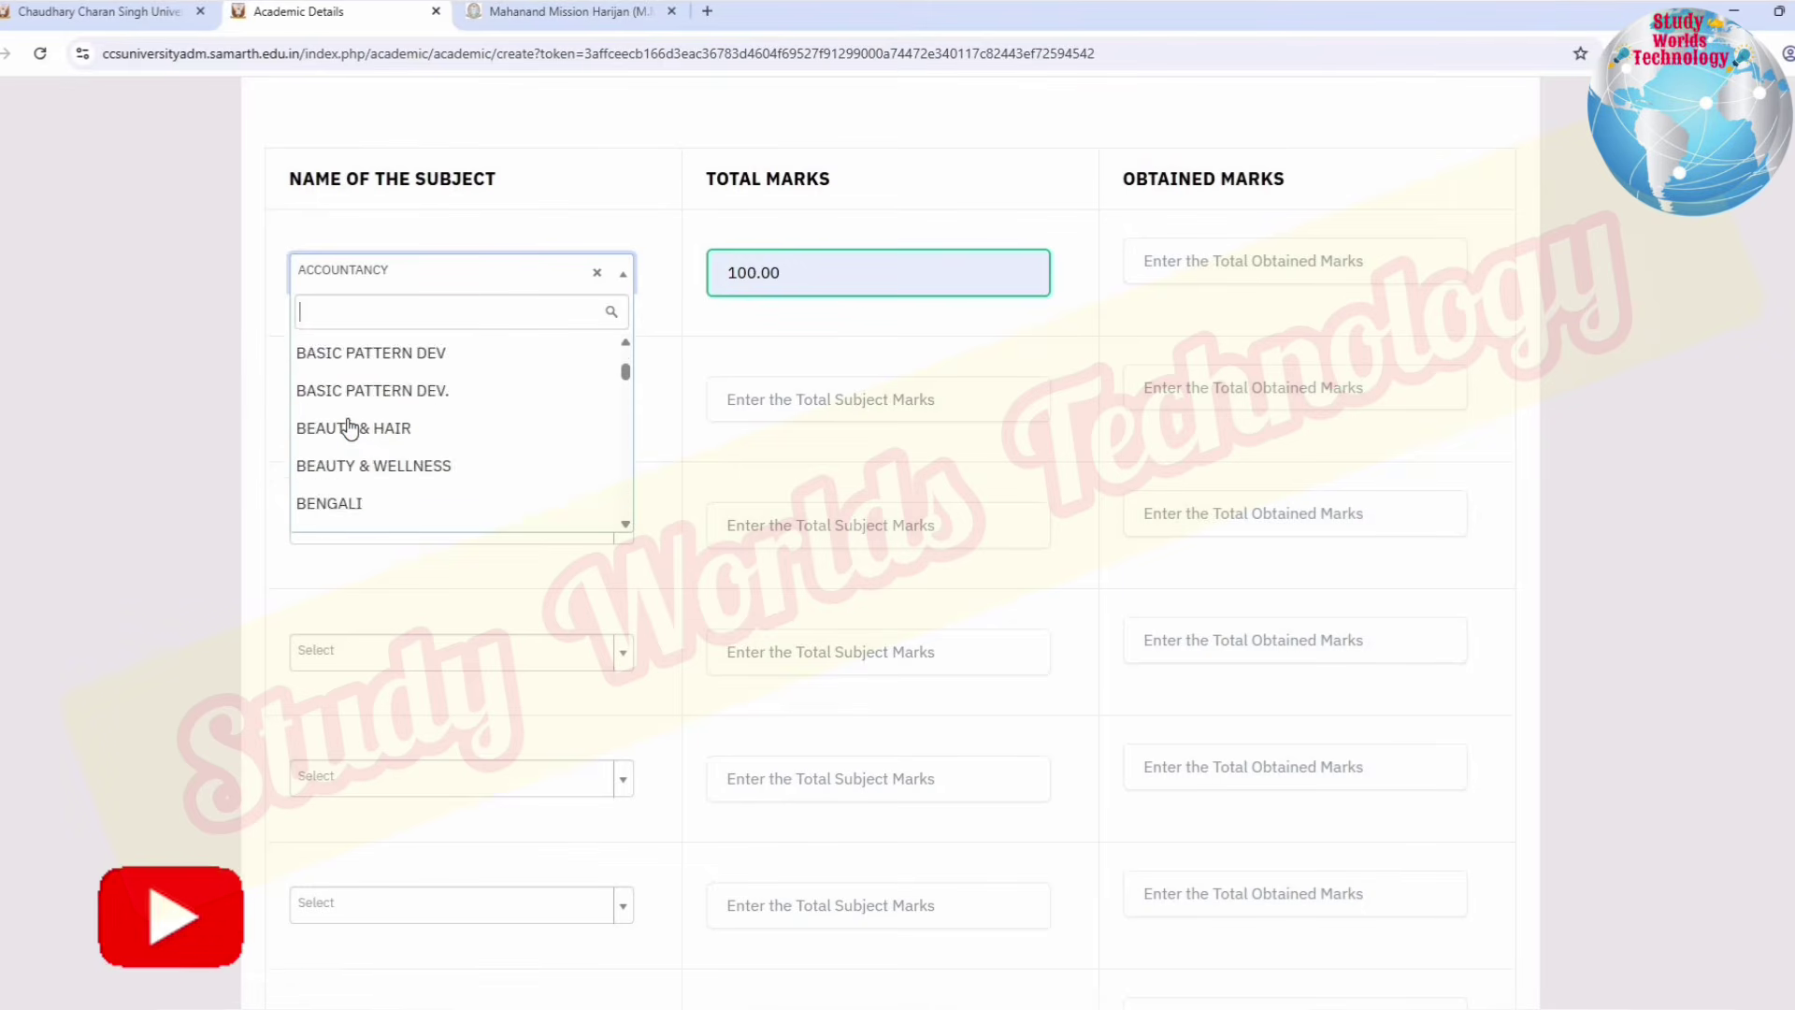
pyautogui.scroll(-6, 349, 427)
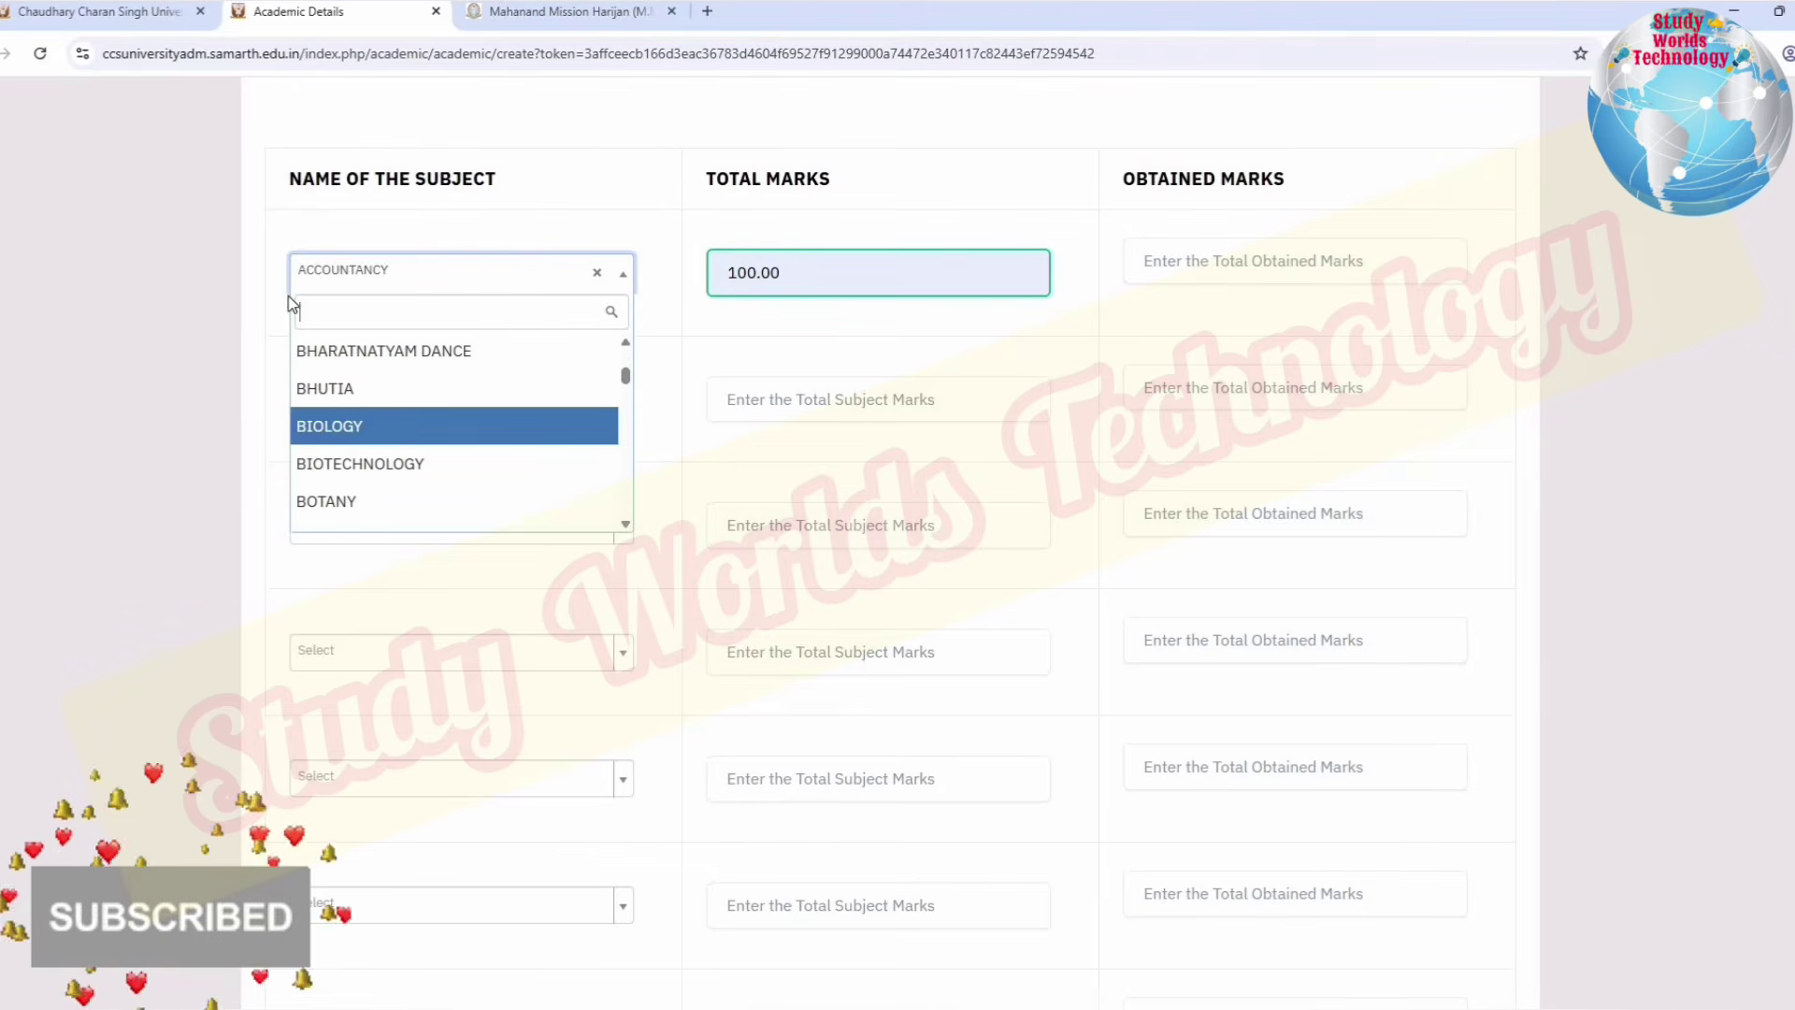
pyautogui.press('Return')
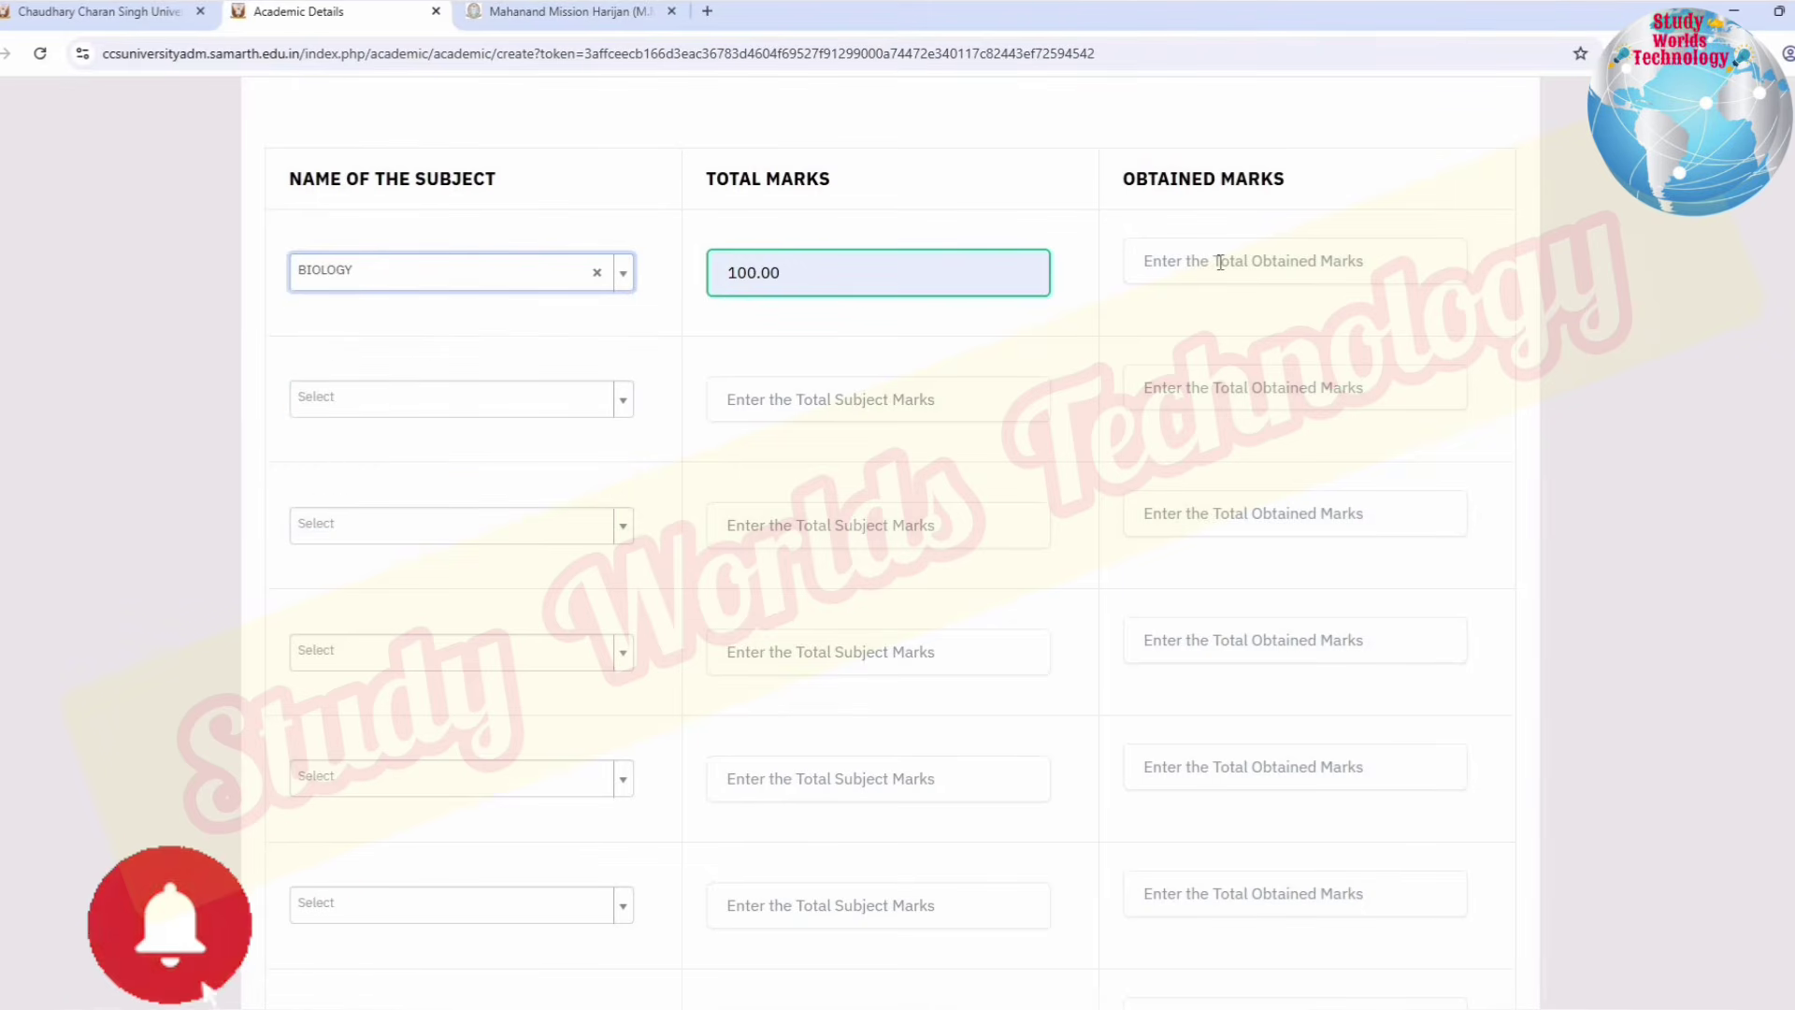
# Step: Check the Class XII maximum total and percentage and move on to the graduation qualification details
pyautogui.scroll(-3, 890, 826)
pyautogui.click(895, 824)
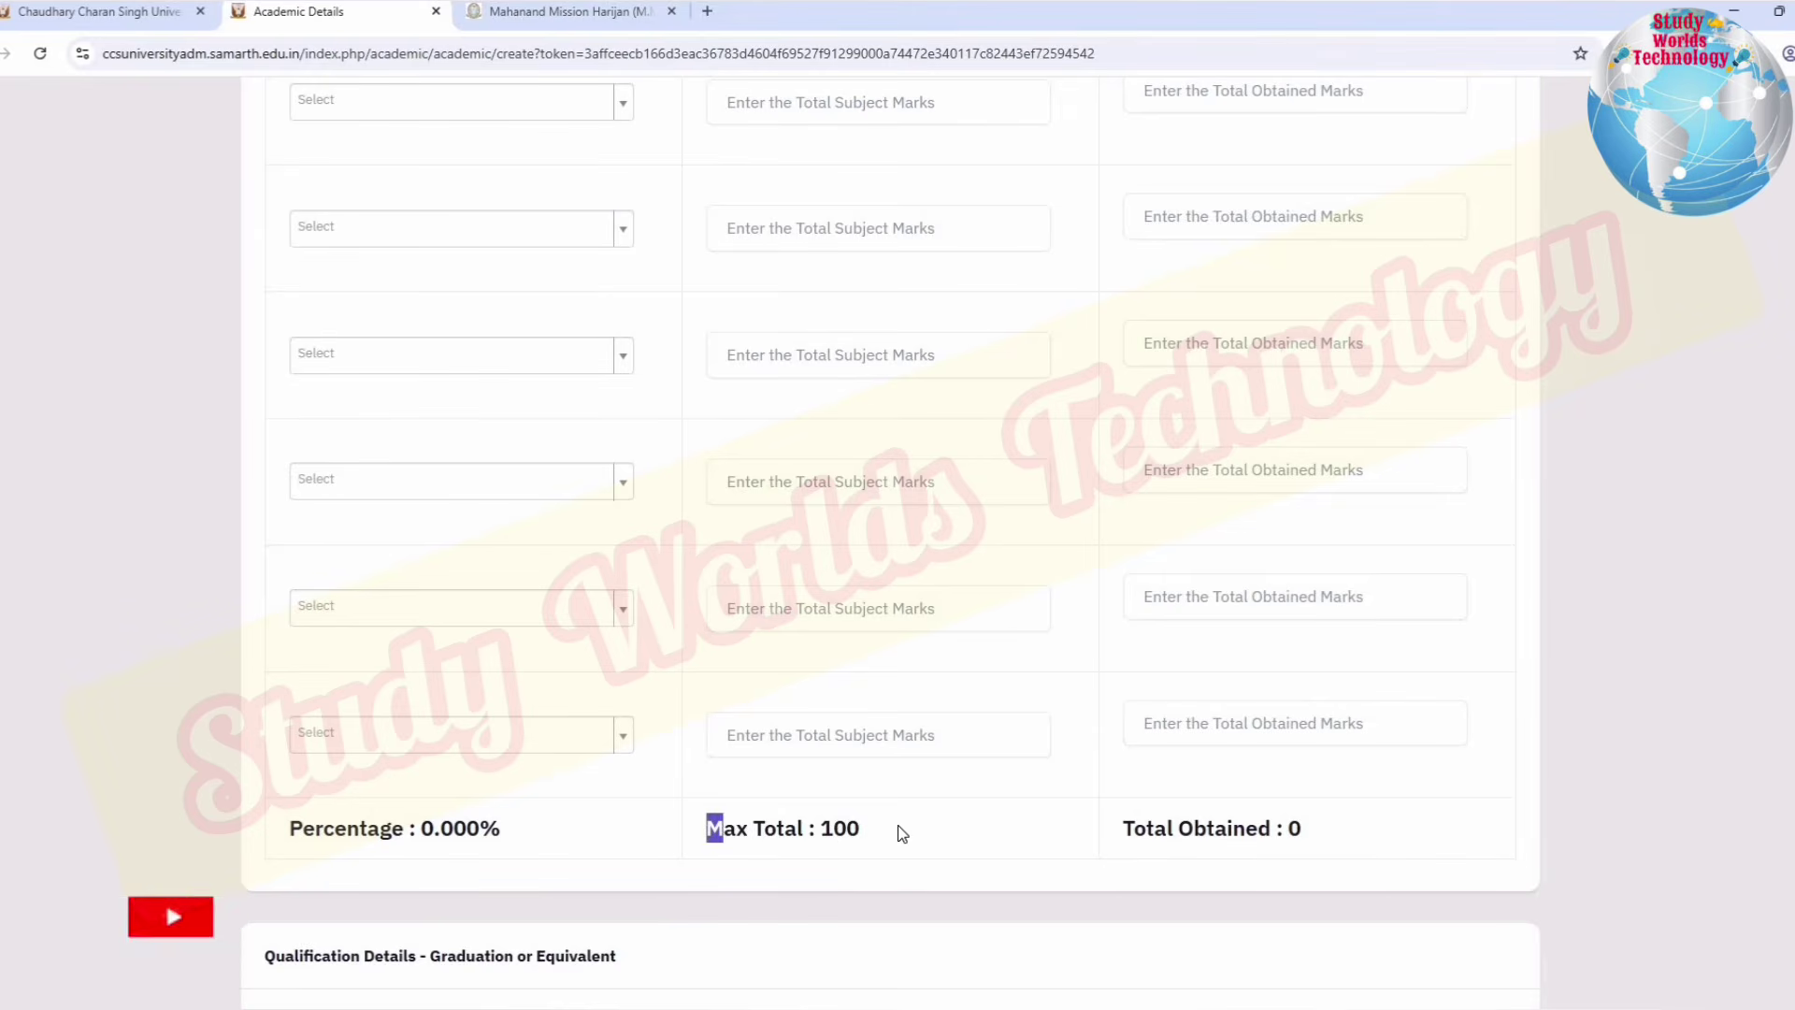
pyautogui.moveTo(900, 832); pyautogui.dragTo(900, 833)
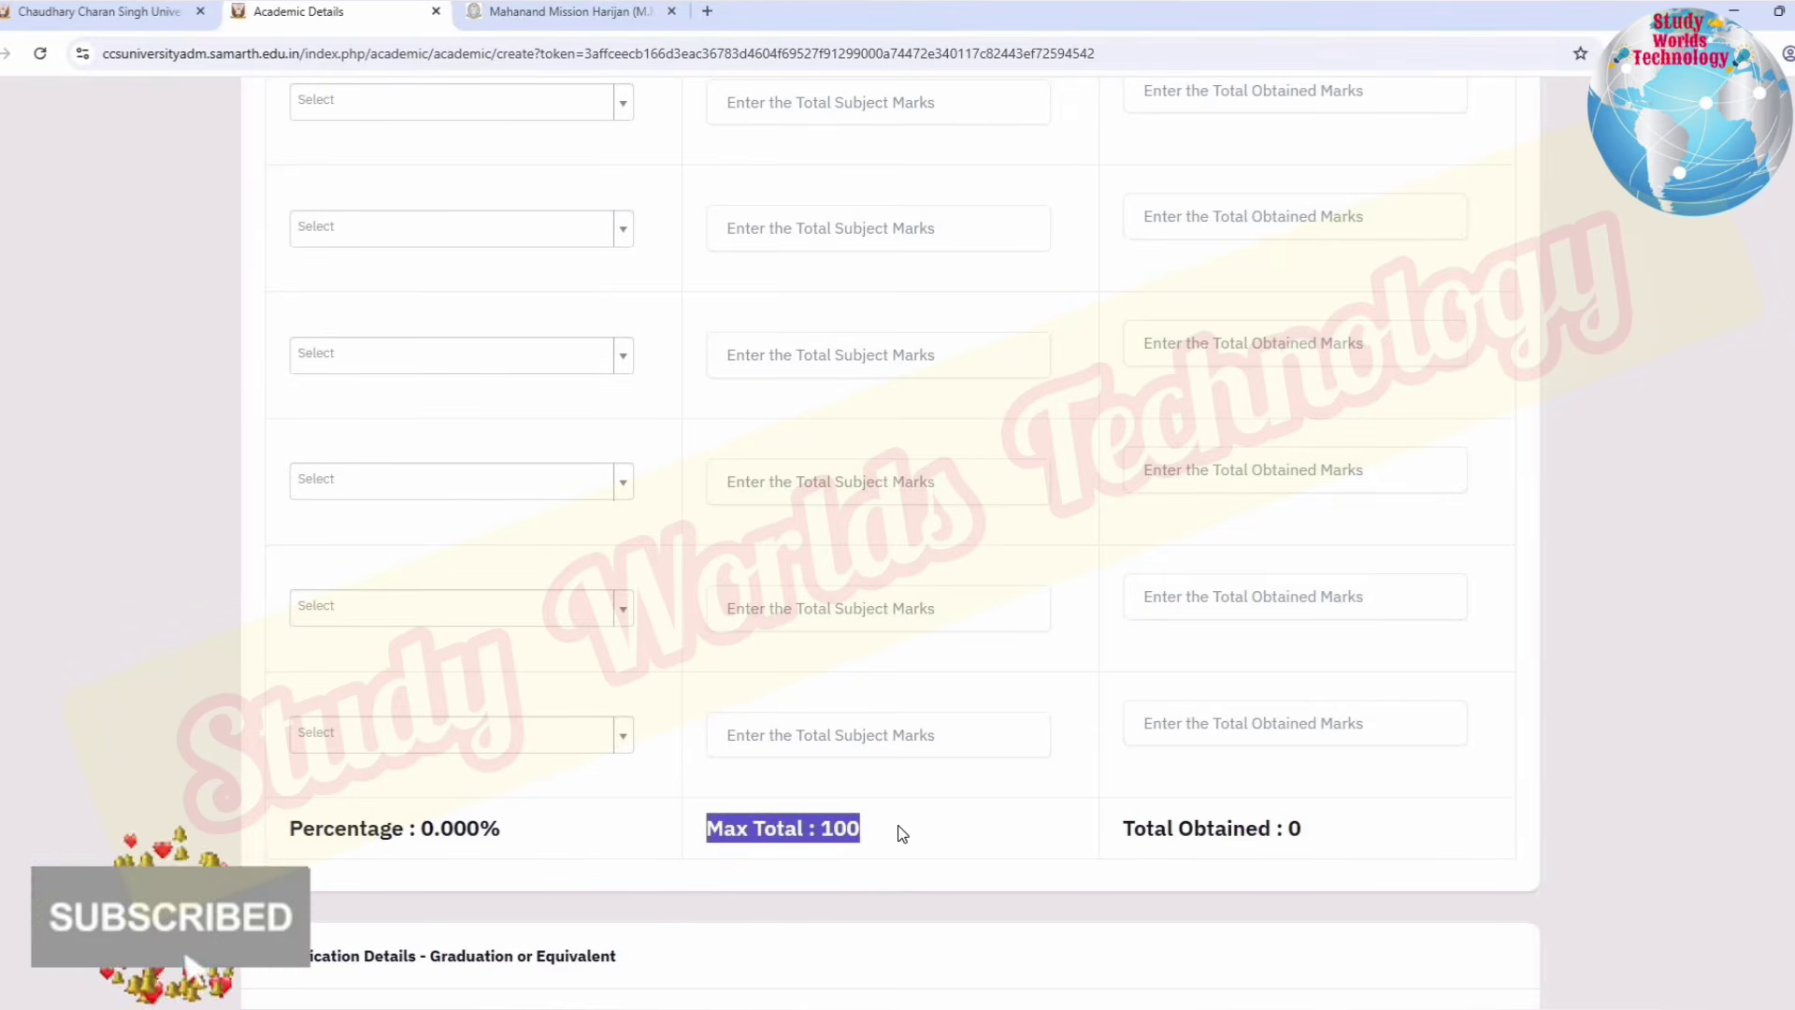
pyautogui.click(898, 832)
pyautogui.moveTo(302, 829); pyautogui.dragTo(501, 833)
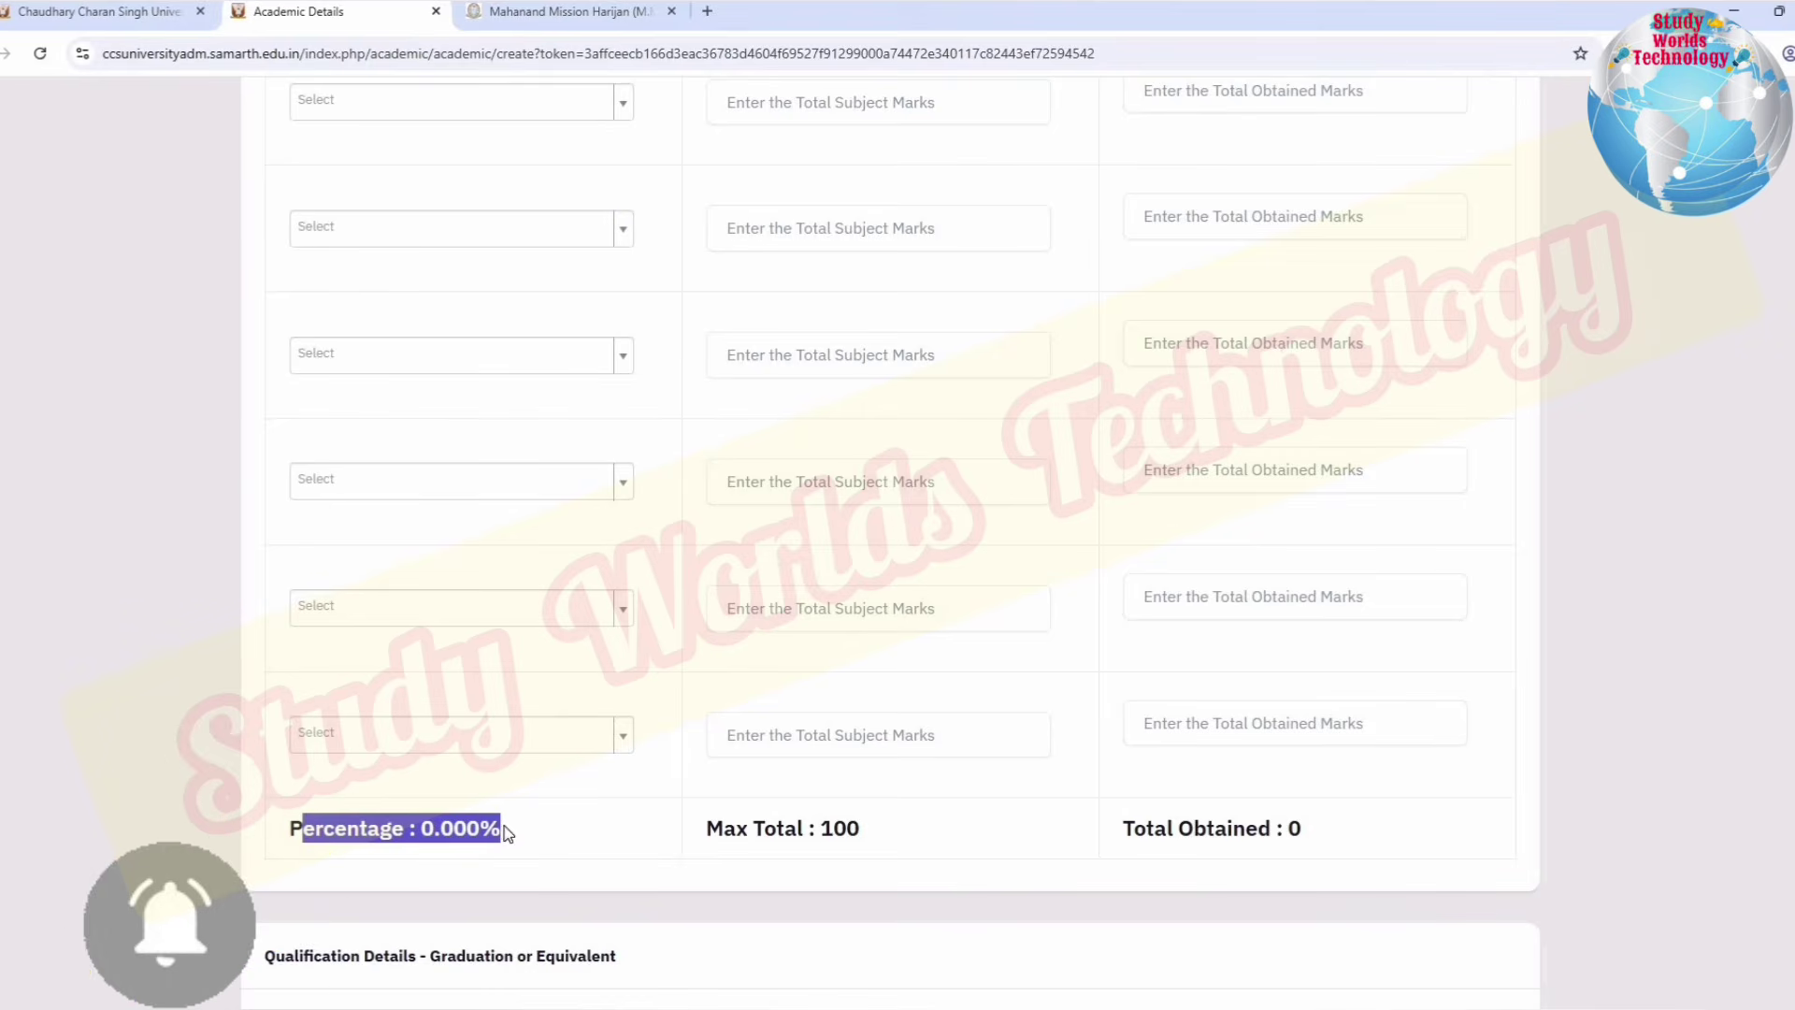
pyautogui.scroll(-1, 344, 552)
pyautogui.scroll(-5, 341, 547)
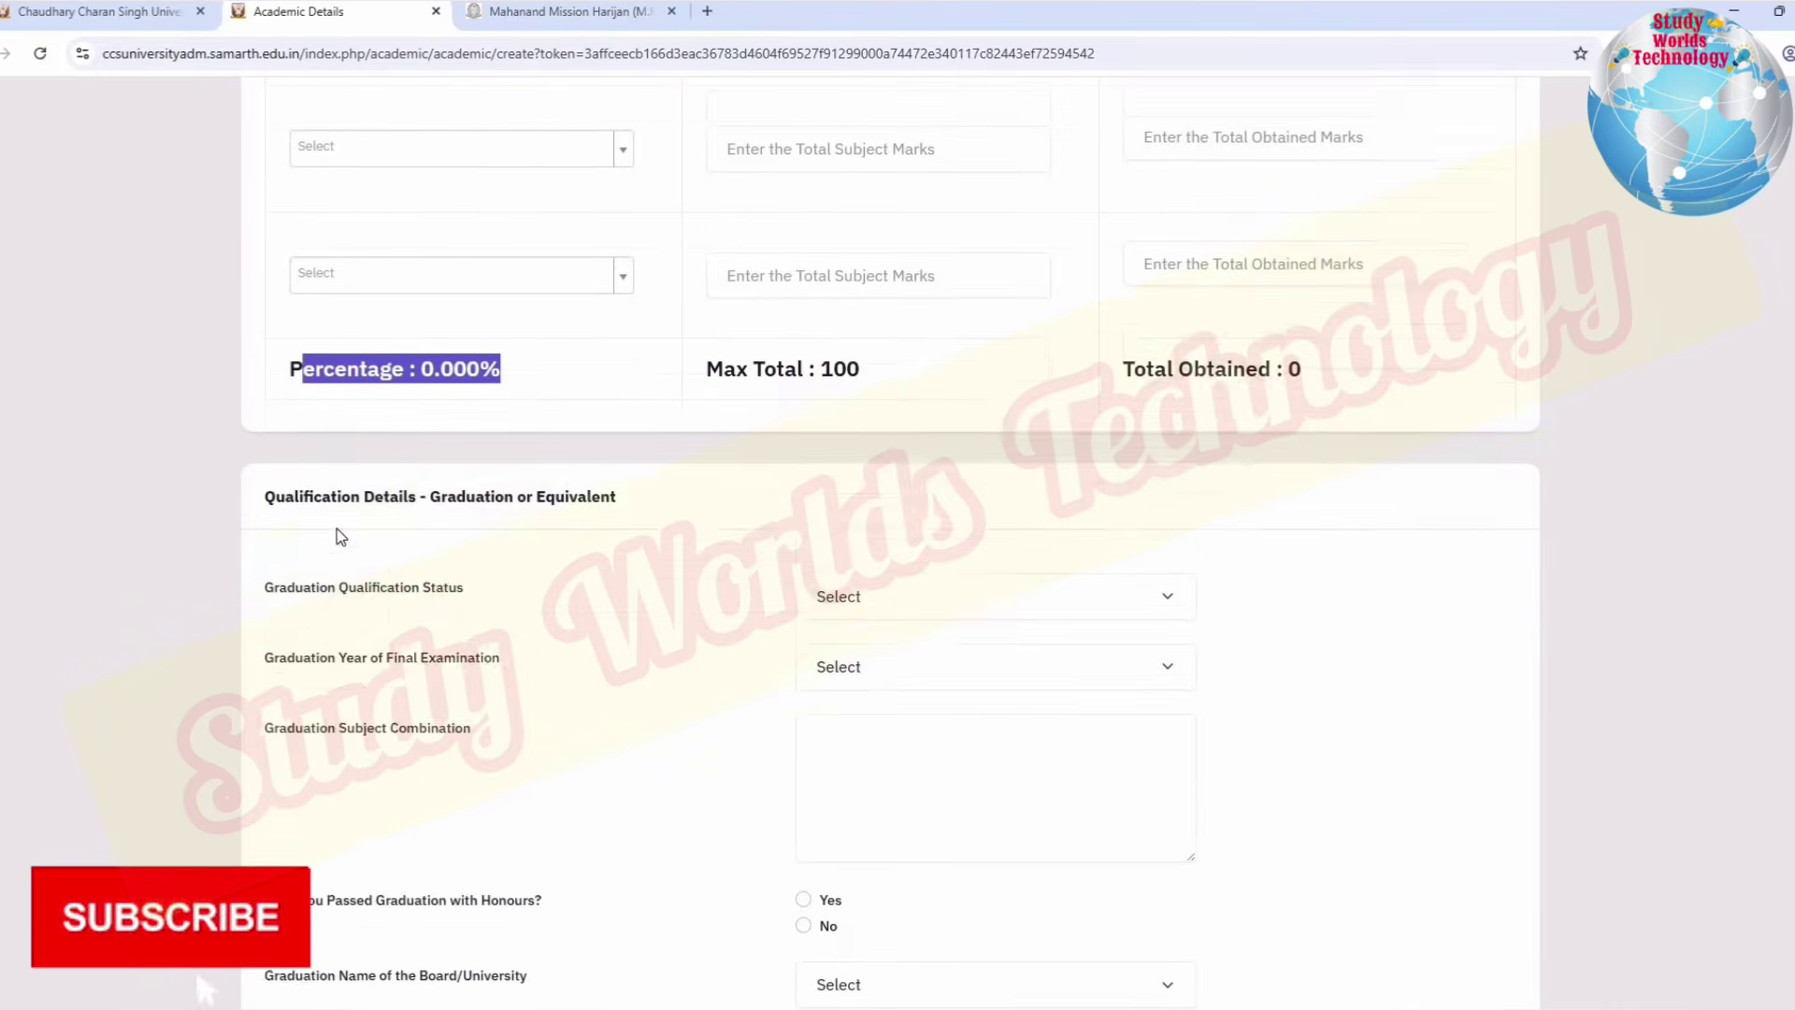
# Step: Set the graduation qualification status to Passed and the graduation year of final examination to 2025
pyautogui.scroll(-1, 318, 308)
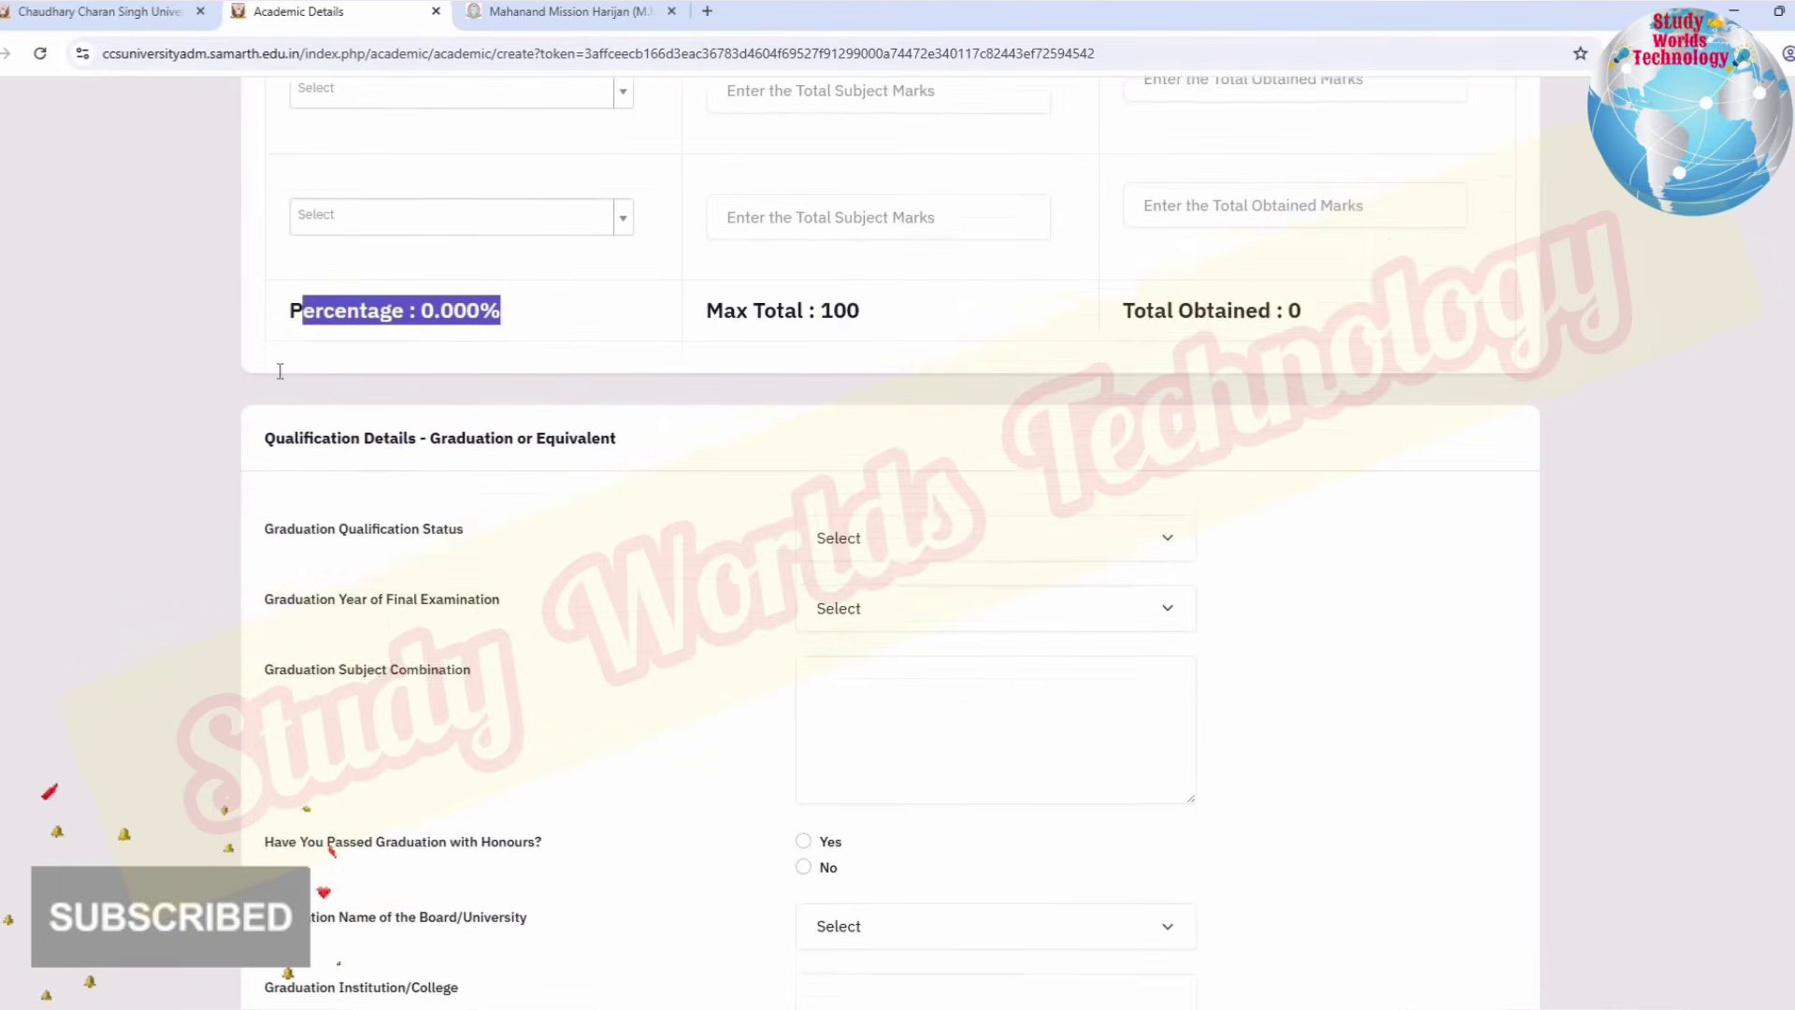
pyautogui.moveTo(265, 363); pyautogui.dragTo(624, 379)
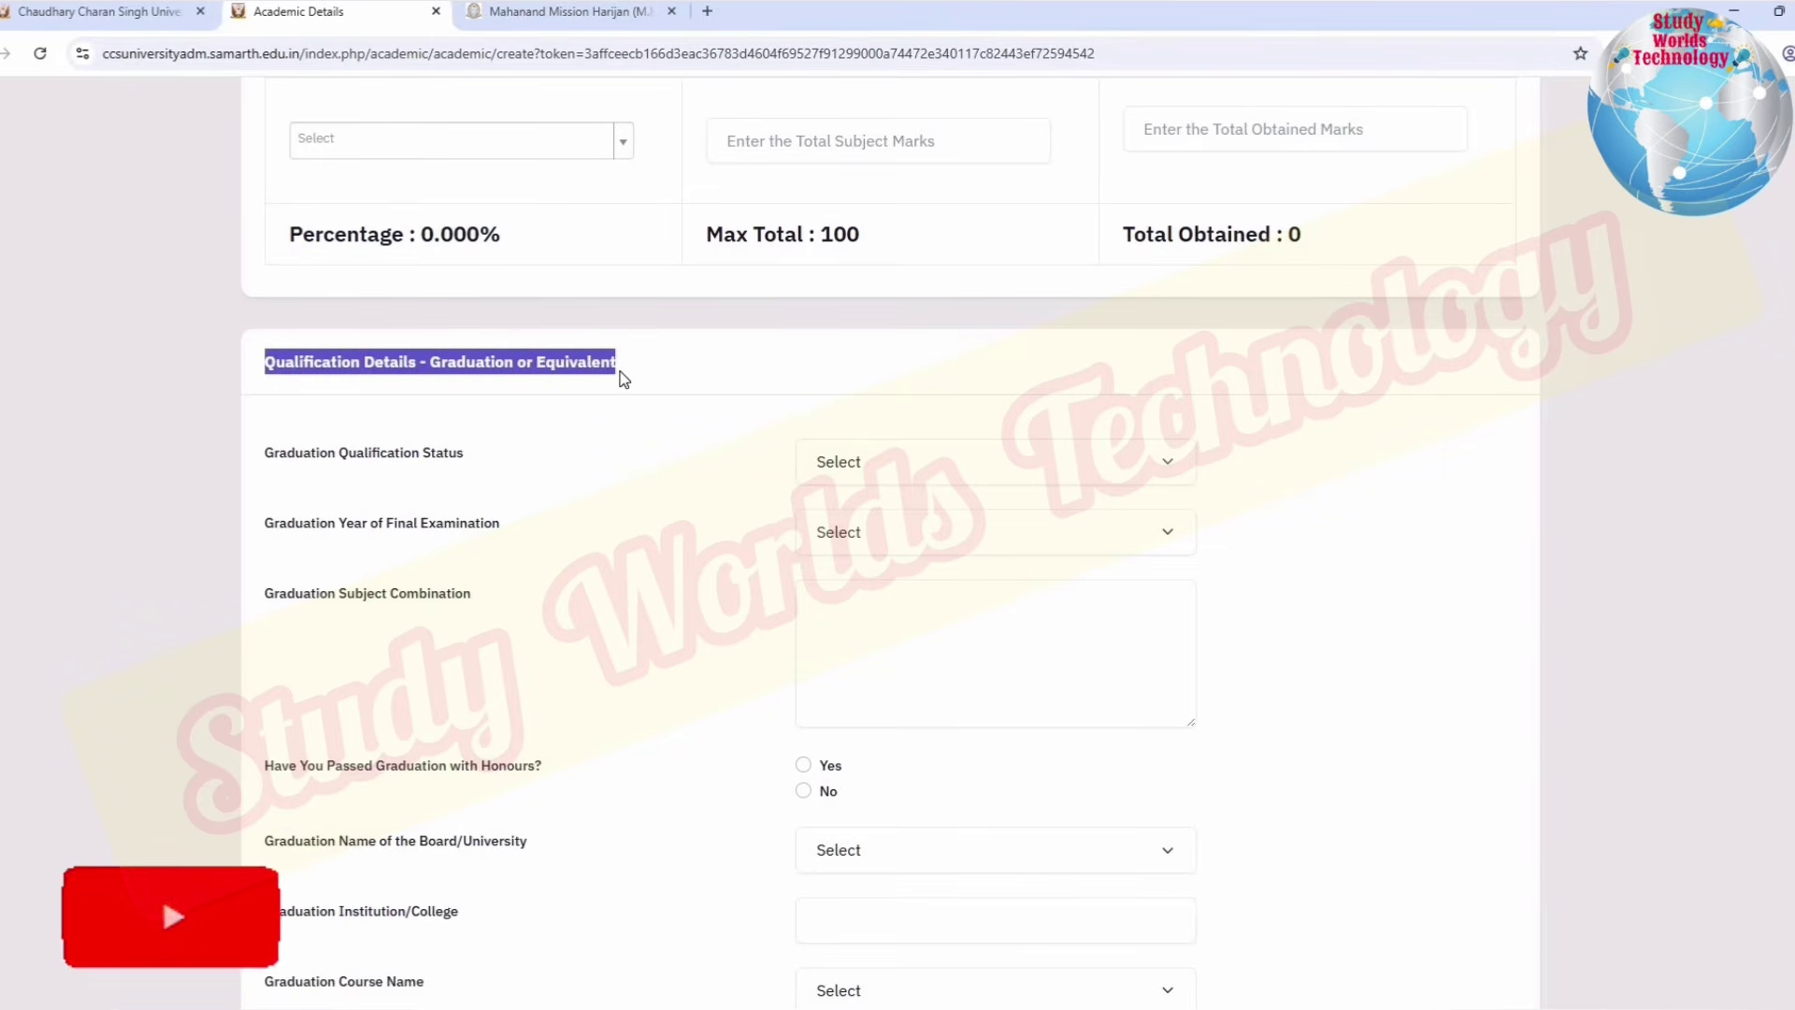
pyautogui.moveTo(265, 452); pyautogui.dragTo(448, 457)
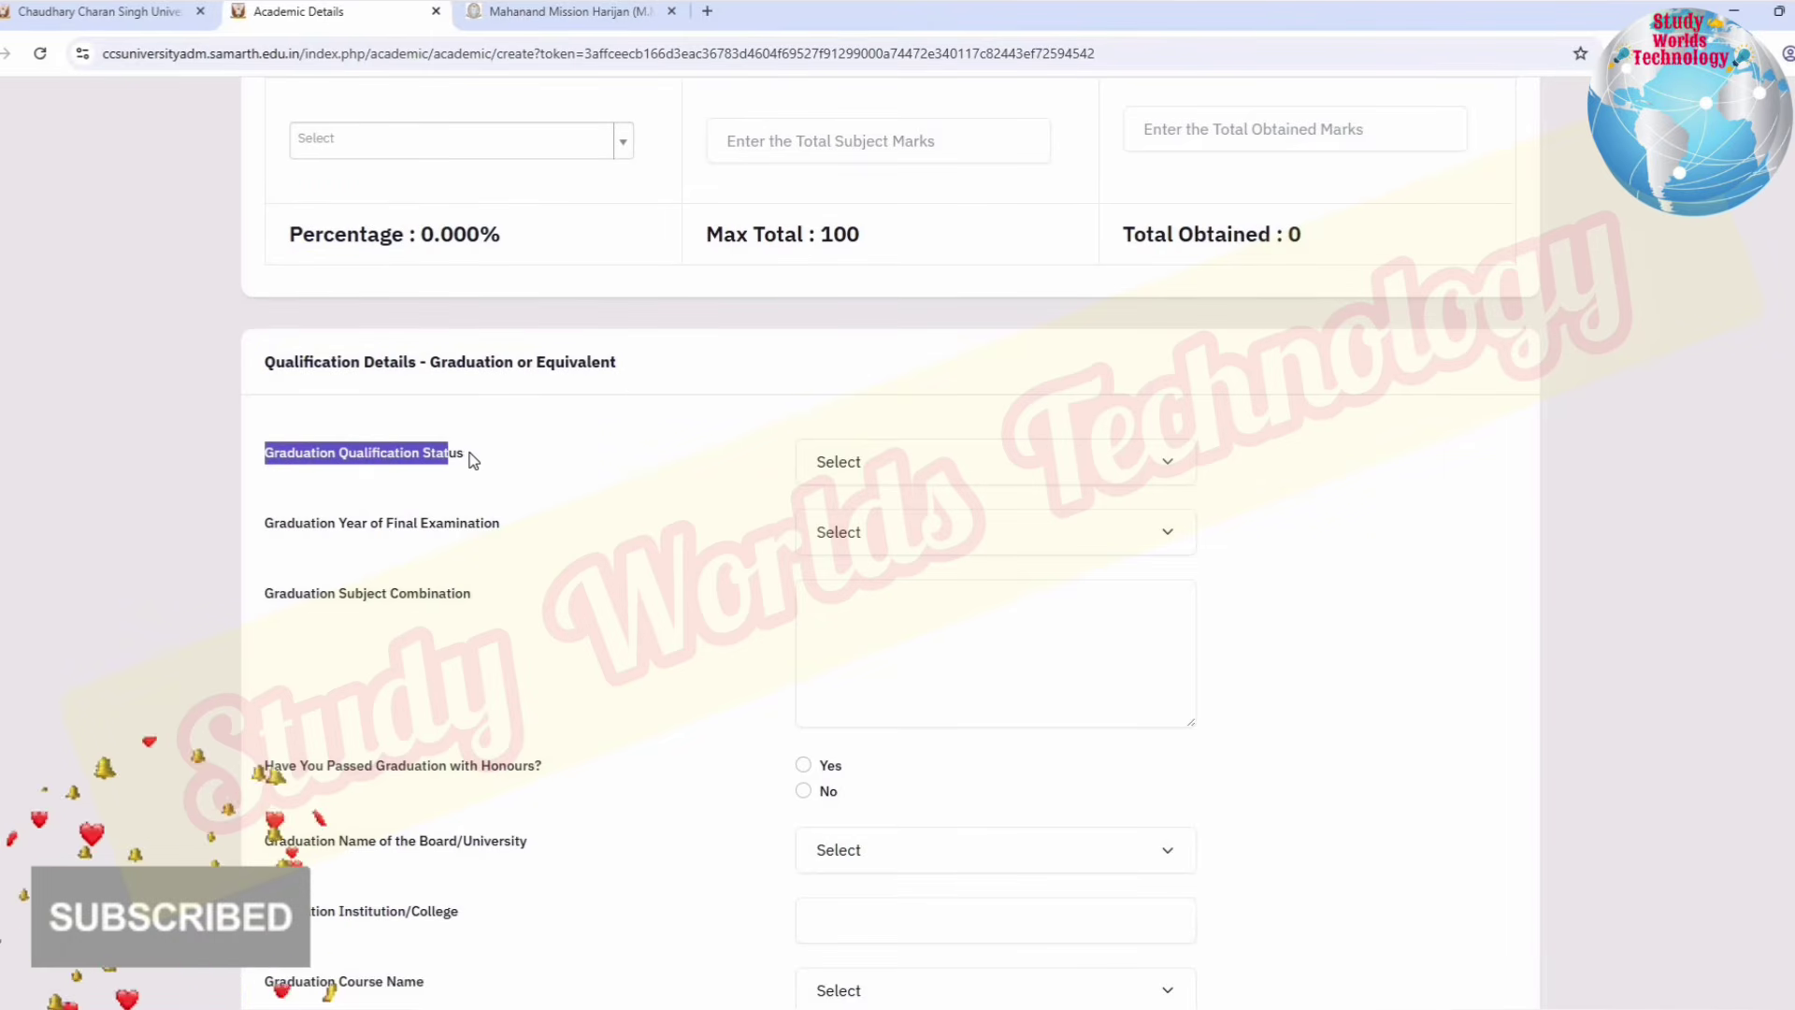
pyautogui.moveTo(726, 459); pyautogui.dragTo(905, 457)
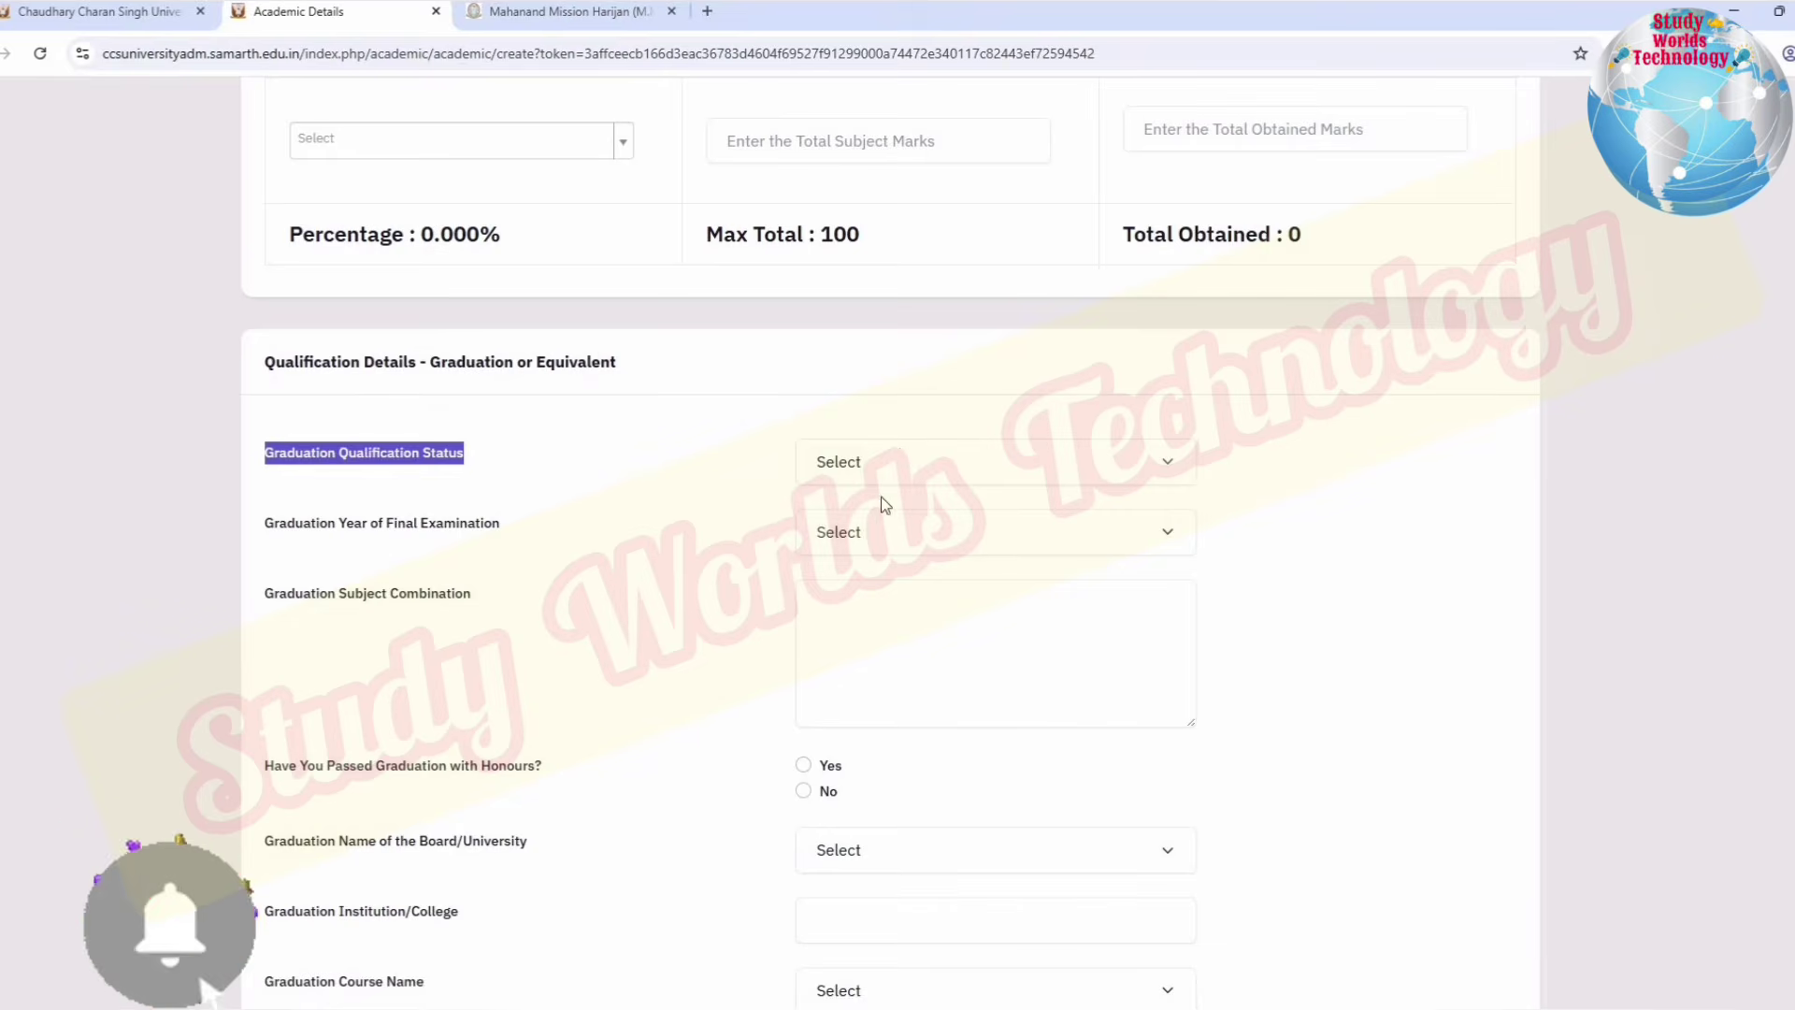
pyautogui.hotkey('alt', 'Down')
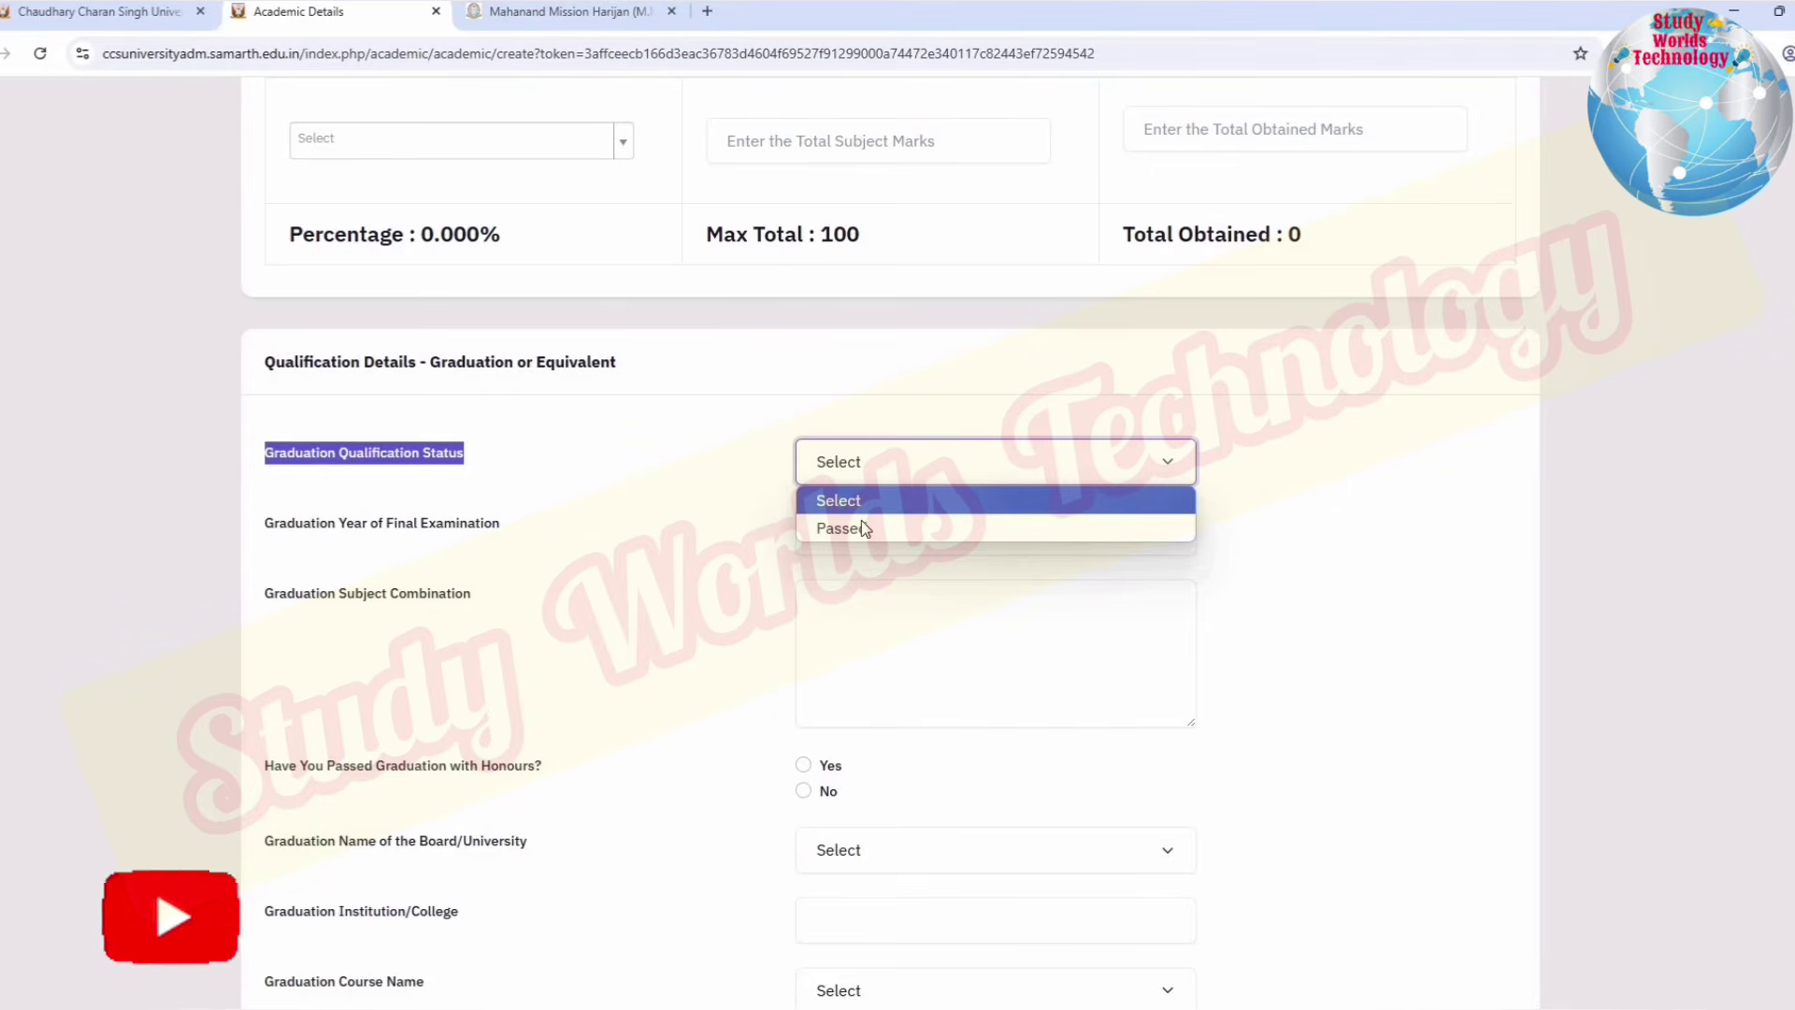
pyautogui.click(864, 529)
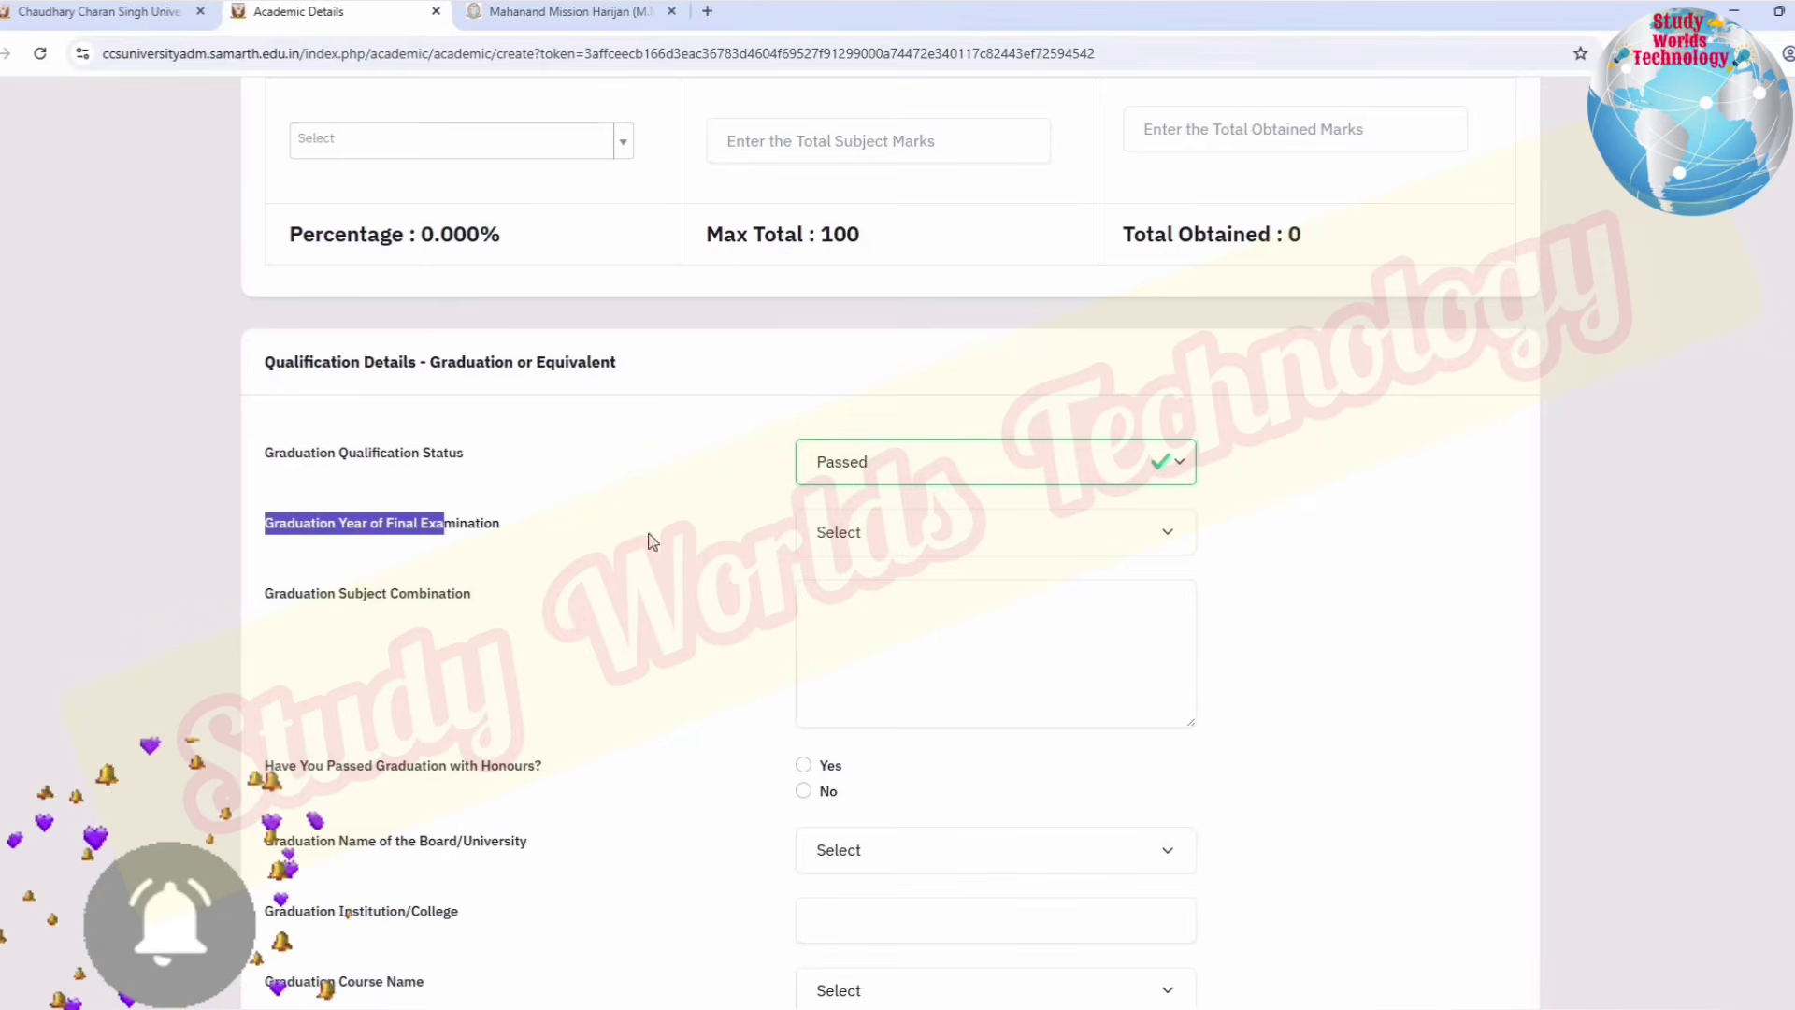
pyautogui.click(877, 533)
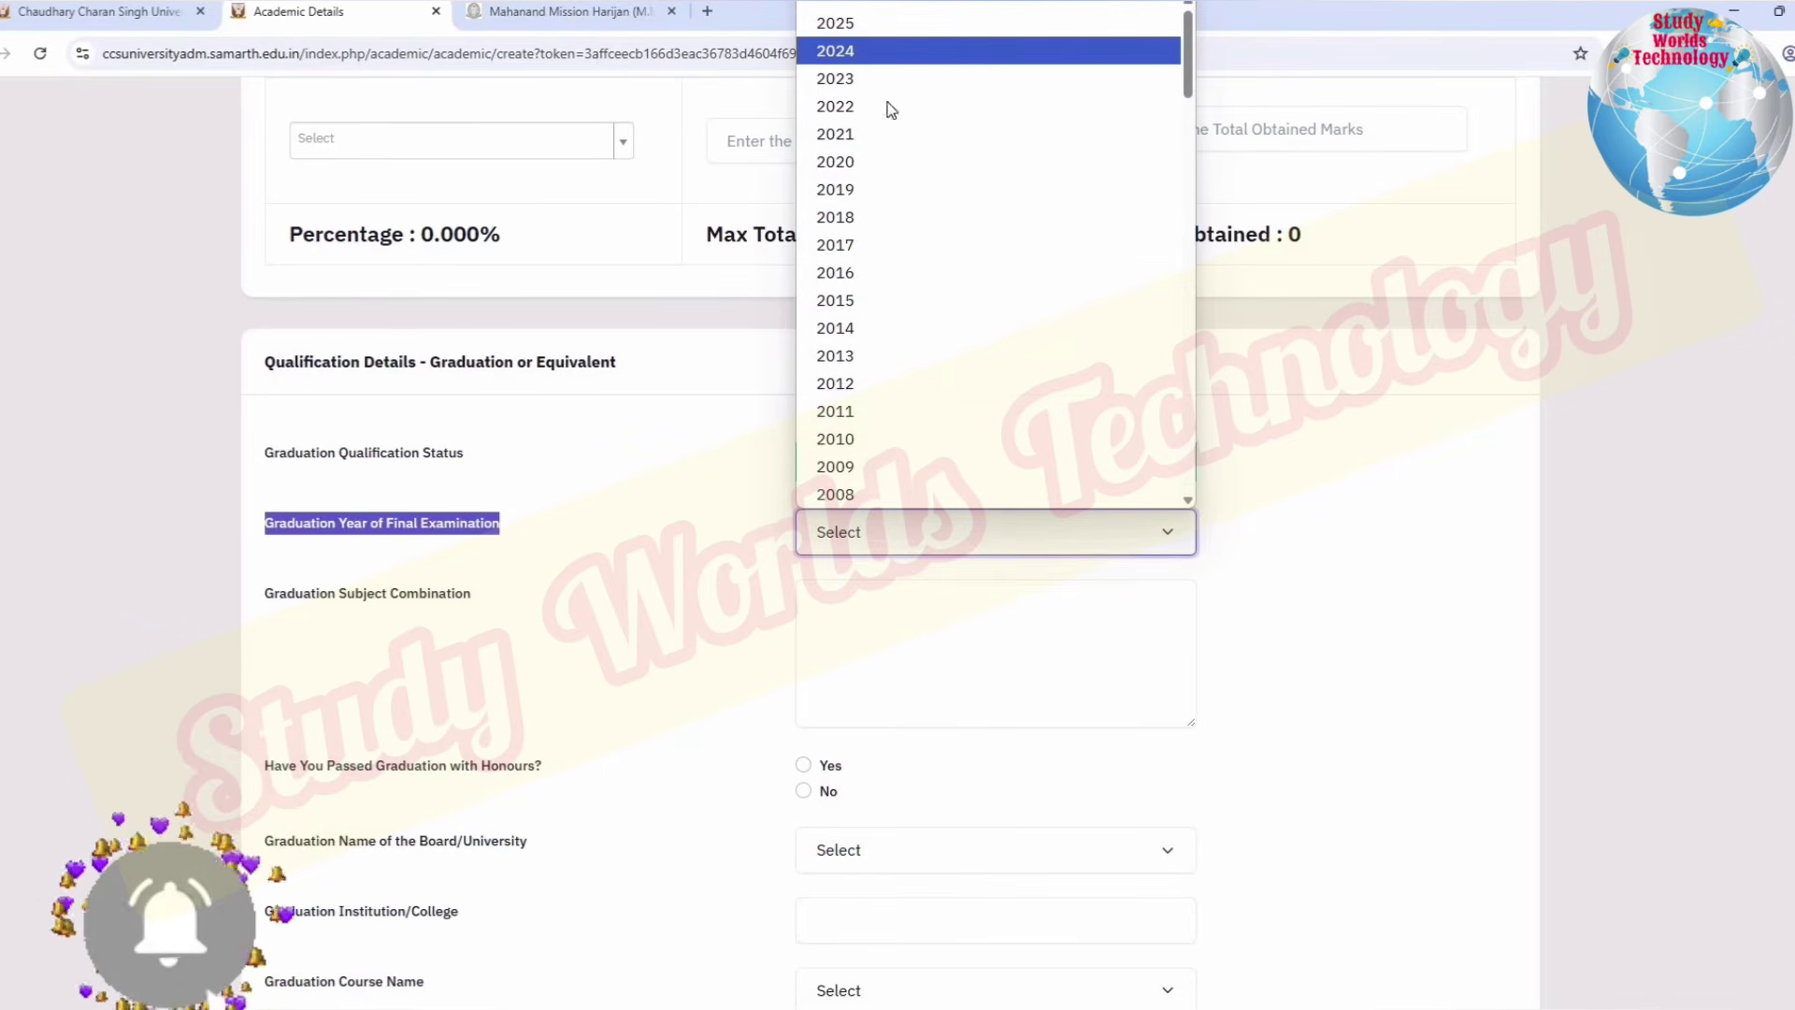
pyautogui.click(846, 24)
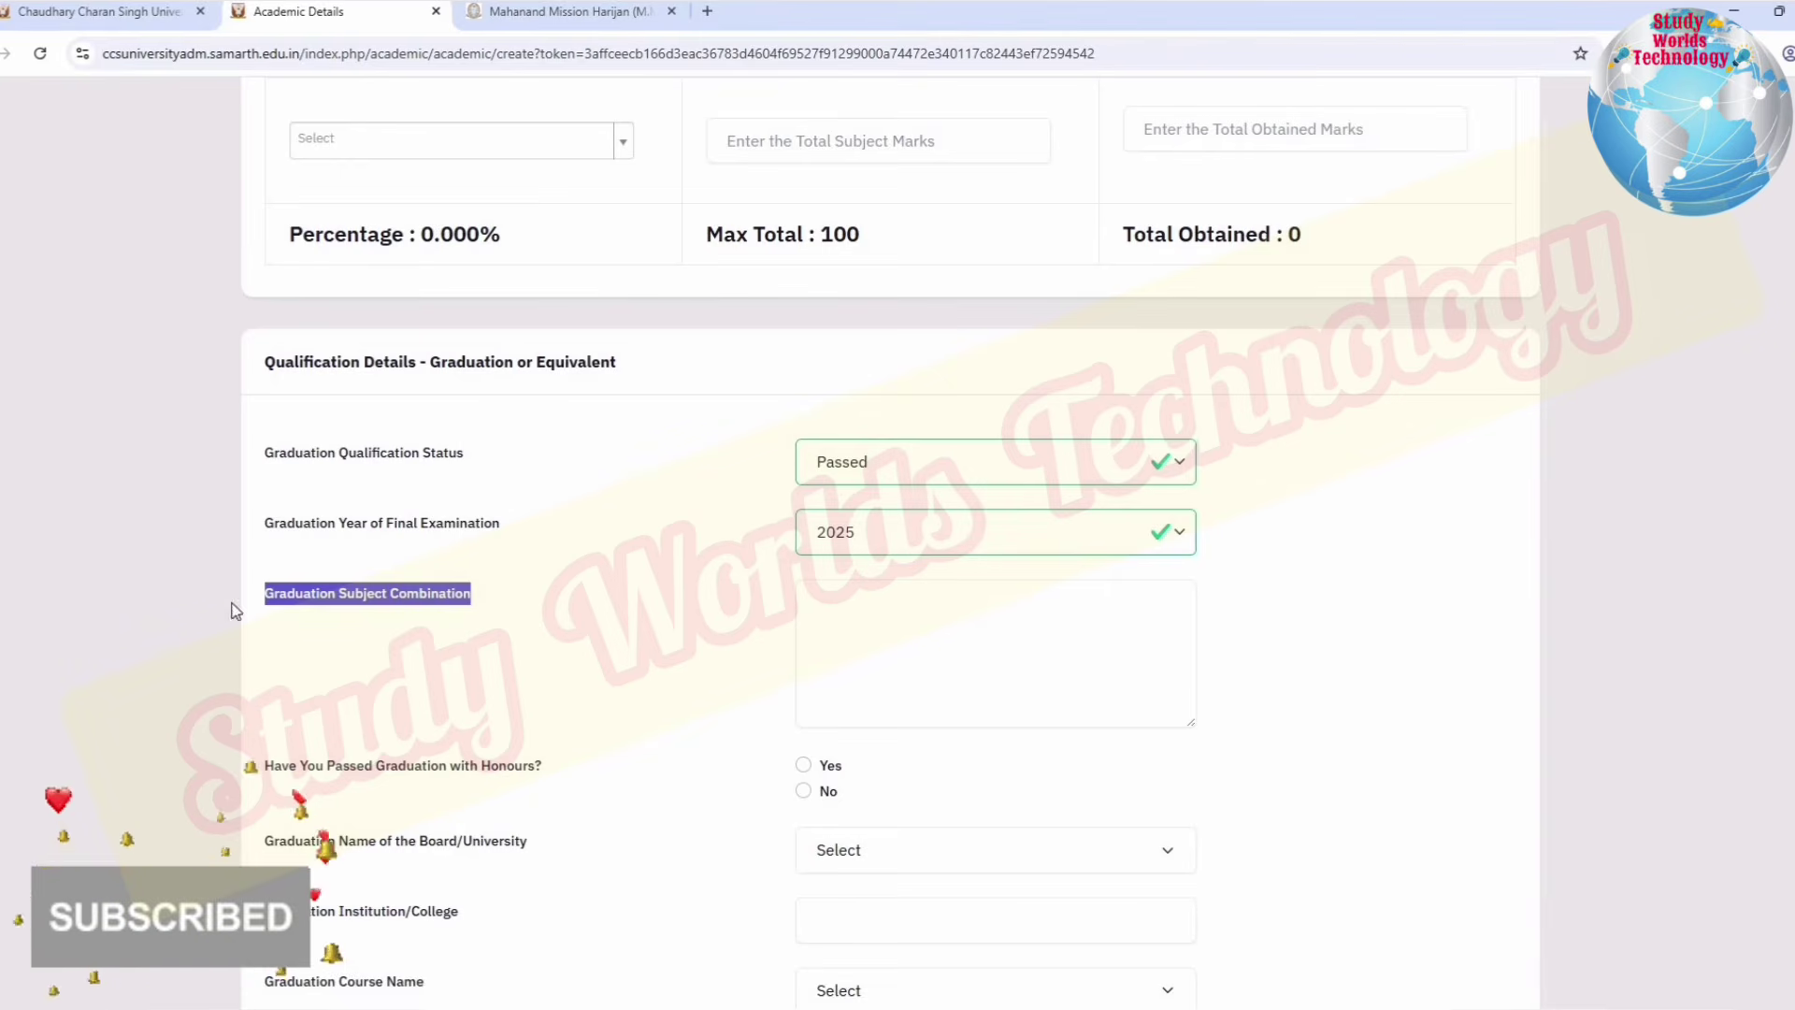
# Step: Answer No to having passed graduation with honours and check the graduation board/university and institution fields
pyautogui.scroll(-2, 464, 624)
pyautogui.moveTo(297, 566); pyautogui.dragTo(461, 566)
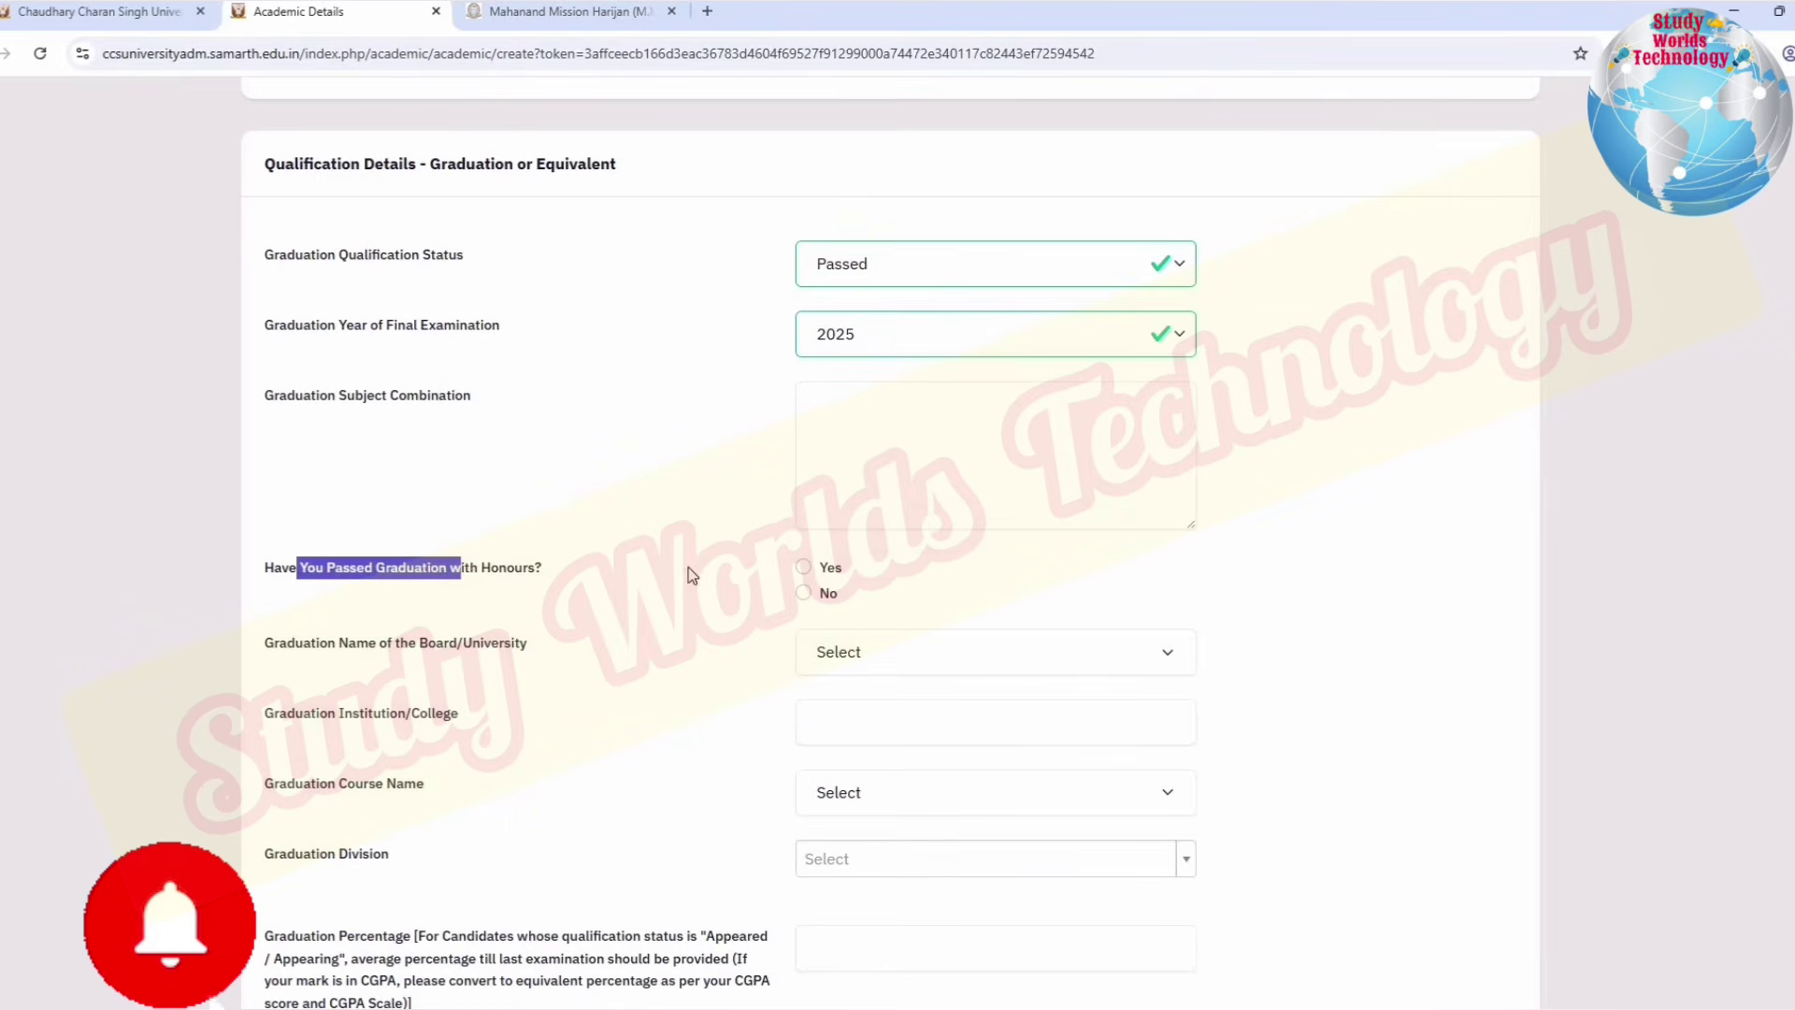
pyautogui.click(811, 568)
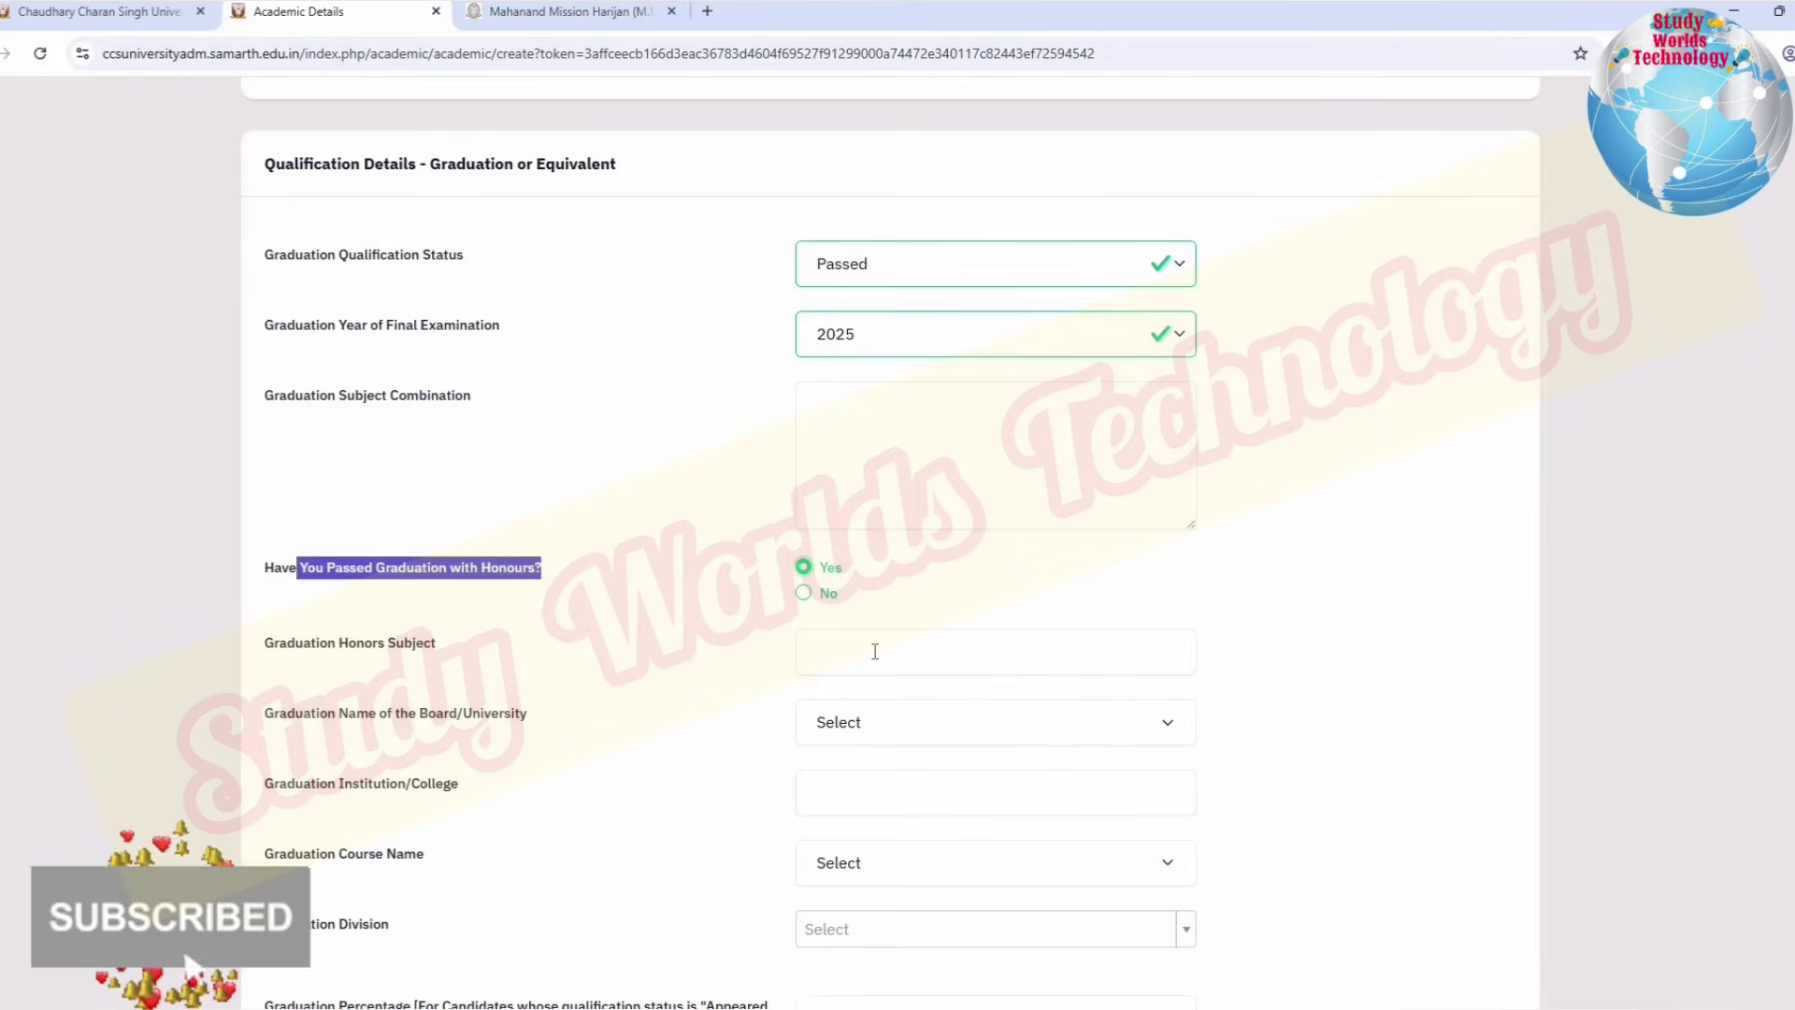
pyautogui.click(804, 593)
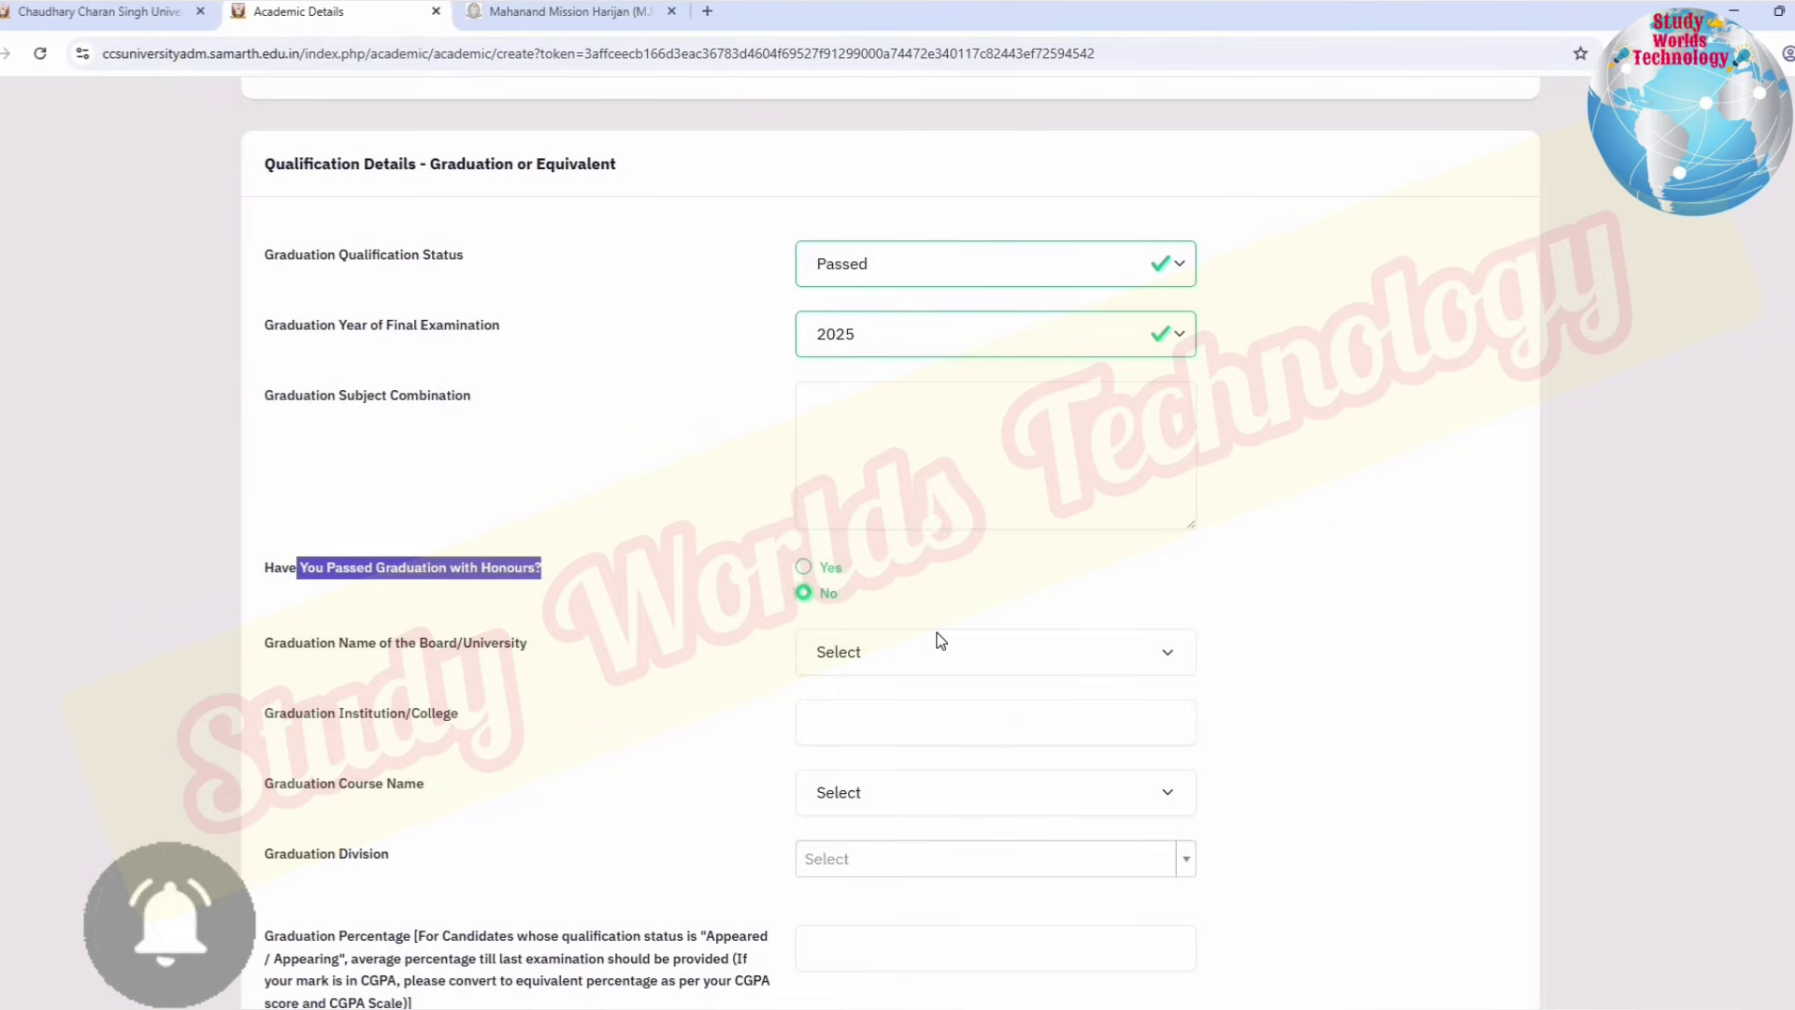
pyautogui.tripleClick(926, 641)
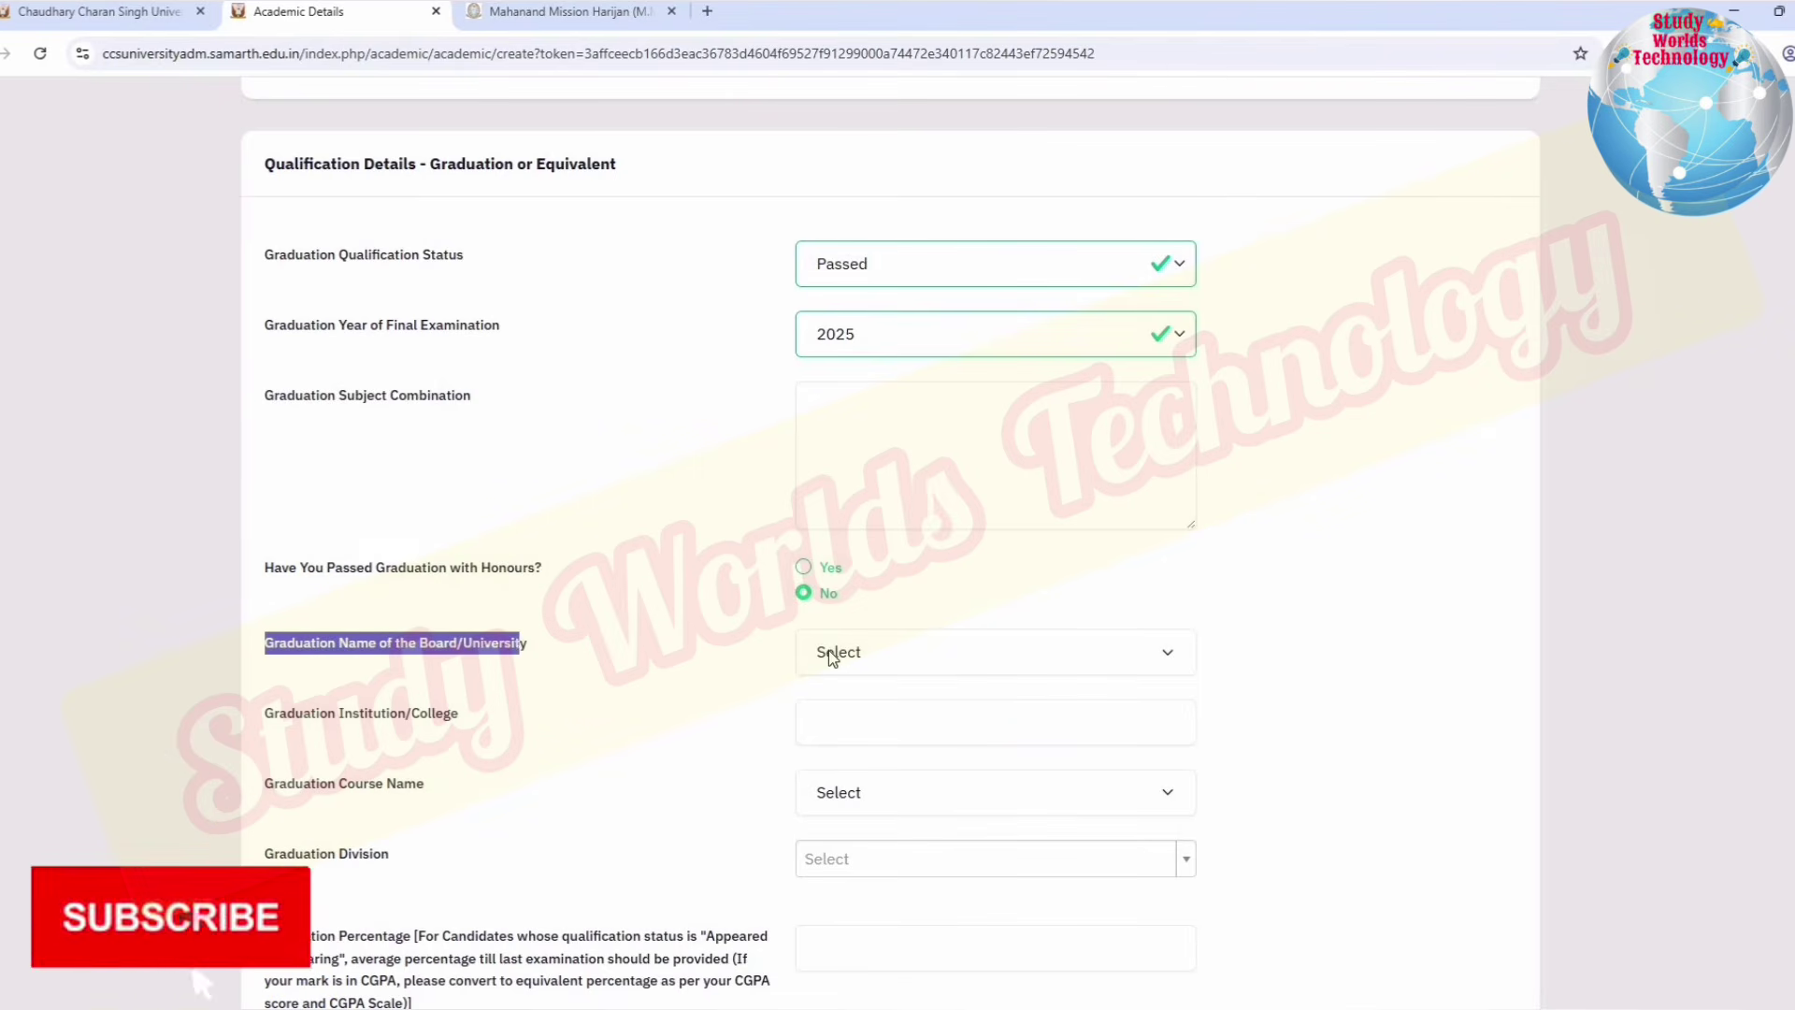
pyautogui.tripleClick(840, 737)
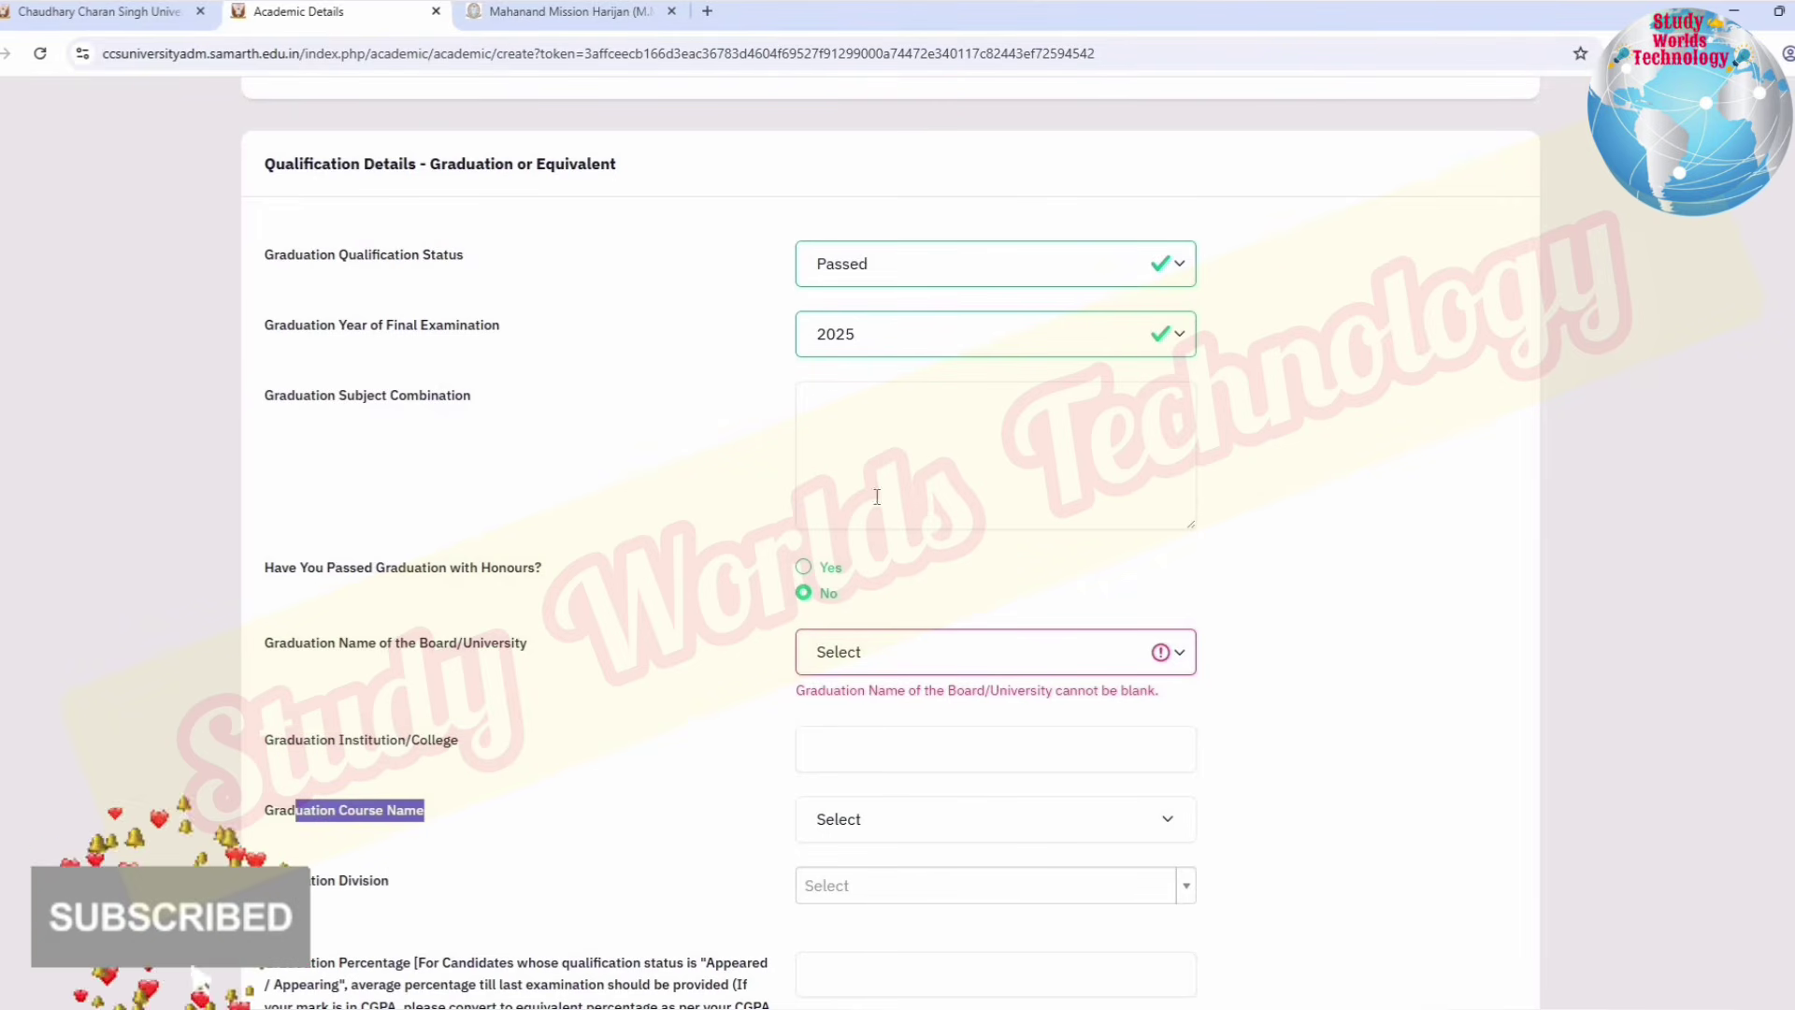
# Step: Set the graduation course name to Other and the graduation division to First Class
pyautogui.click(842, 819)
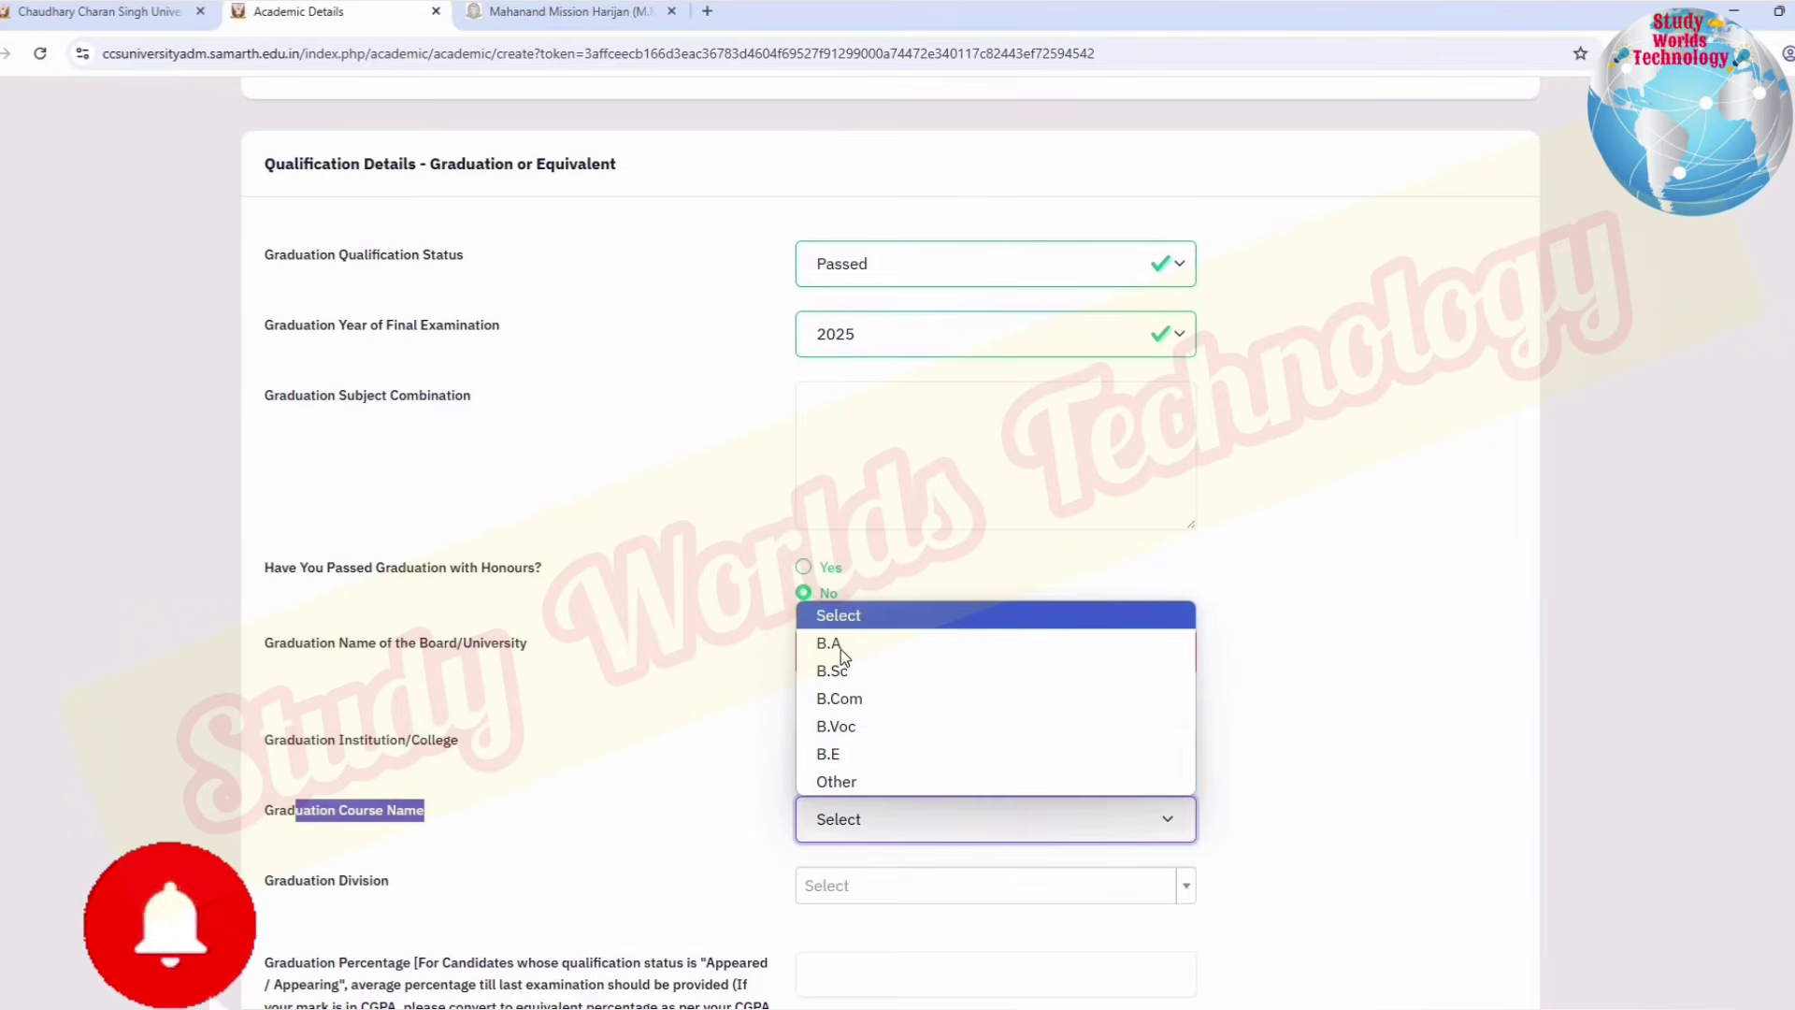
pyautogui.click(837, 781)
pyautogui.scroll(-3, 881, 596)
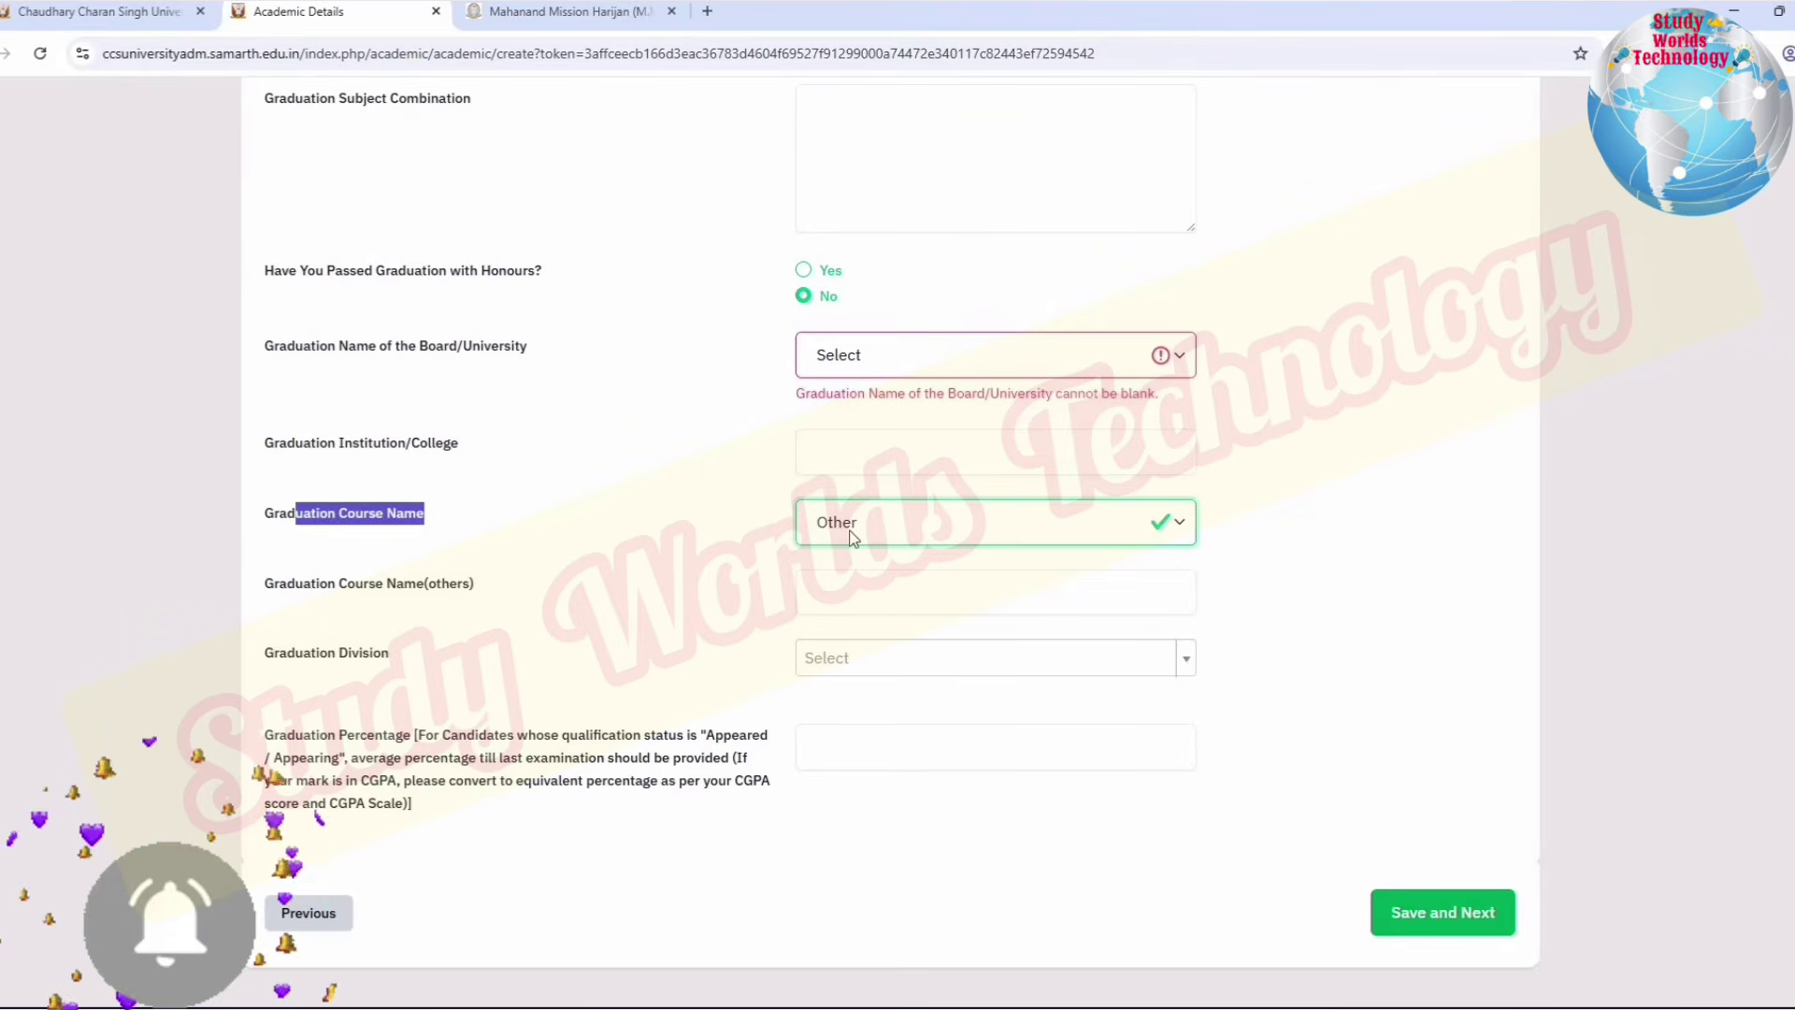
pyautogui.click(389, 670)
pyautogui.moveTo(852, 665); pyautogui.dragTo(922, 670)
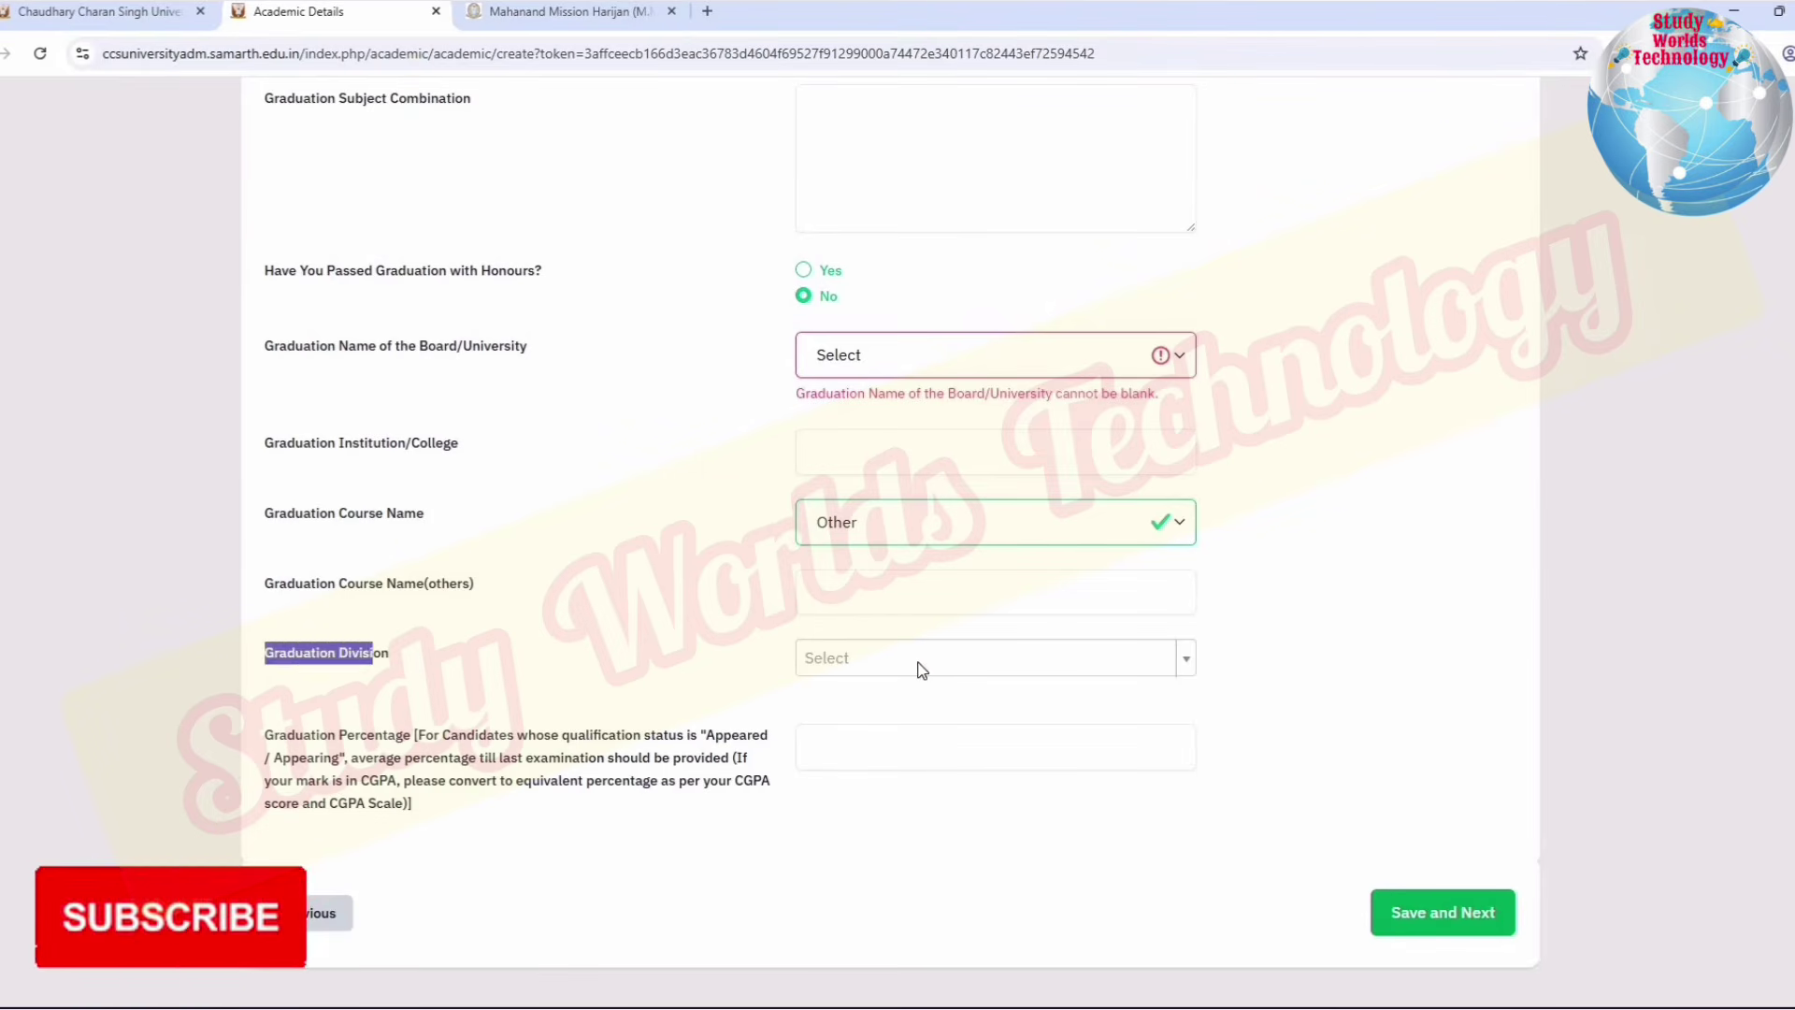
pyautogui.click(922, 669)
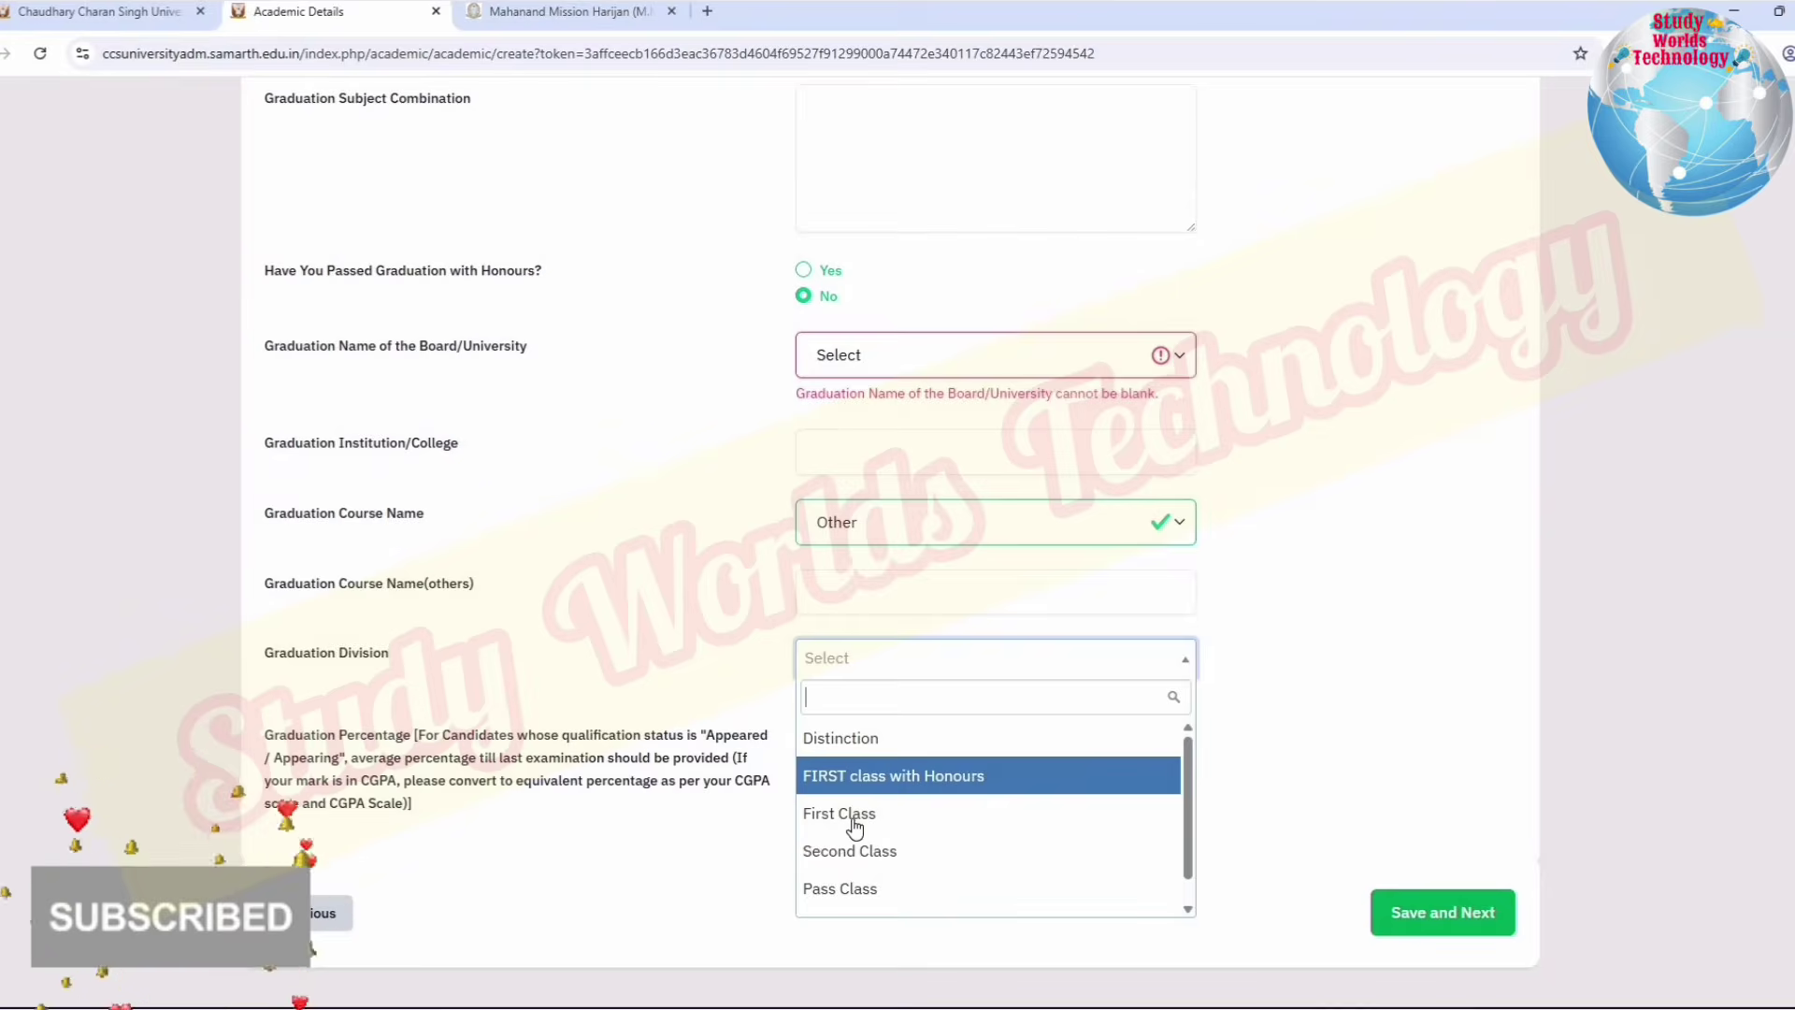
pyautogui.click(869, 813)
# Step: Read the graduation percentage and CGPA conversion instruction and save the academic details
pyautogui.tripleClick(444, 762)
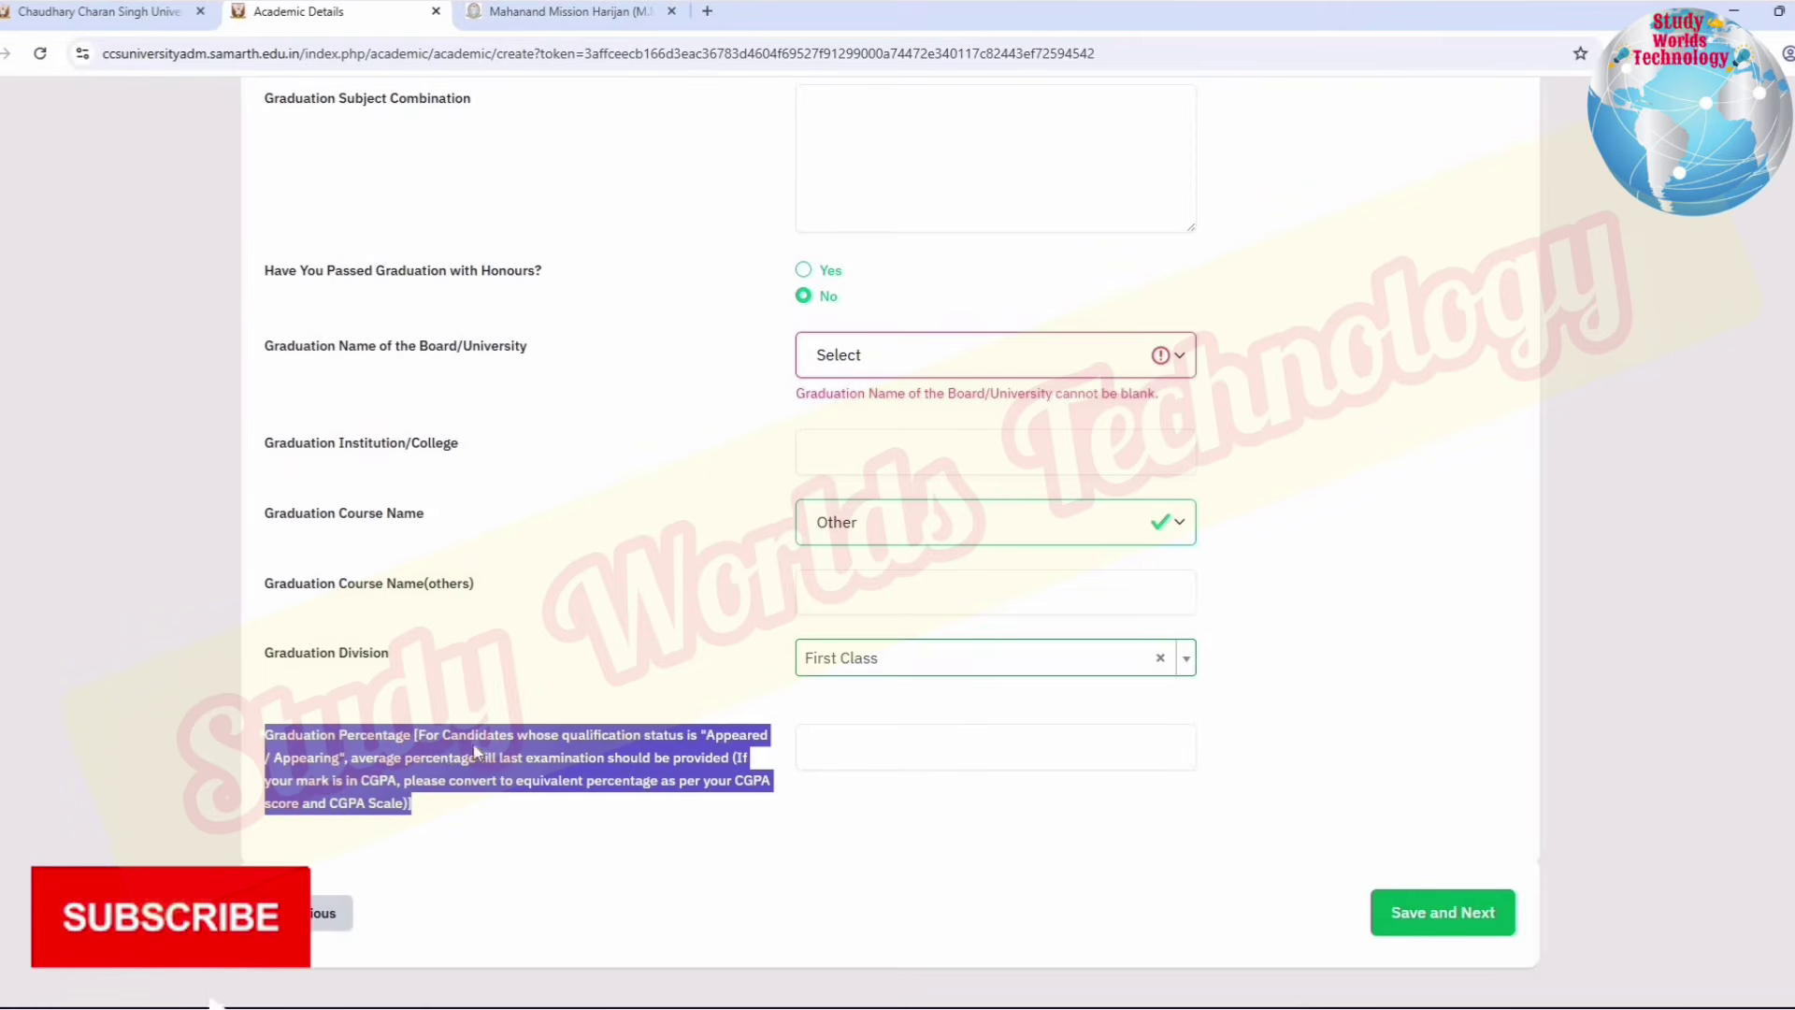
pyautogui.click(544, 754)
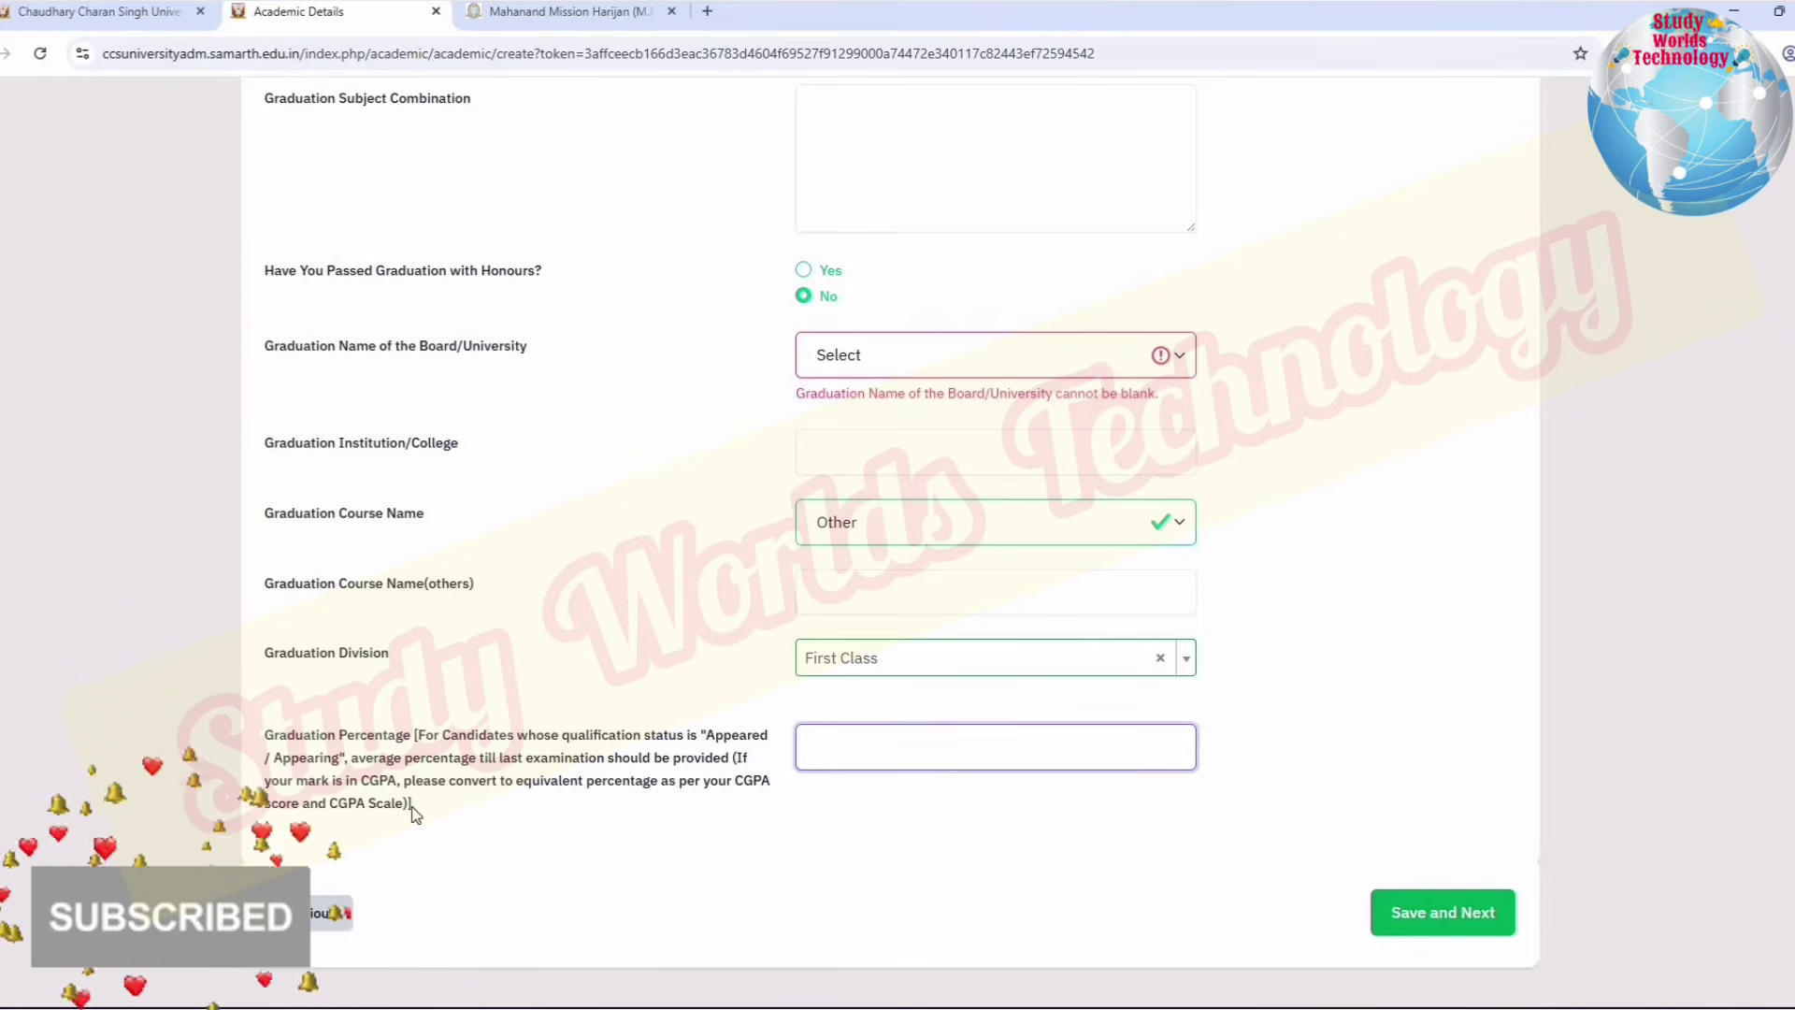
pyautogui.moveTo(411, 806); pyautogui.dragTo(321, 781)
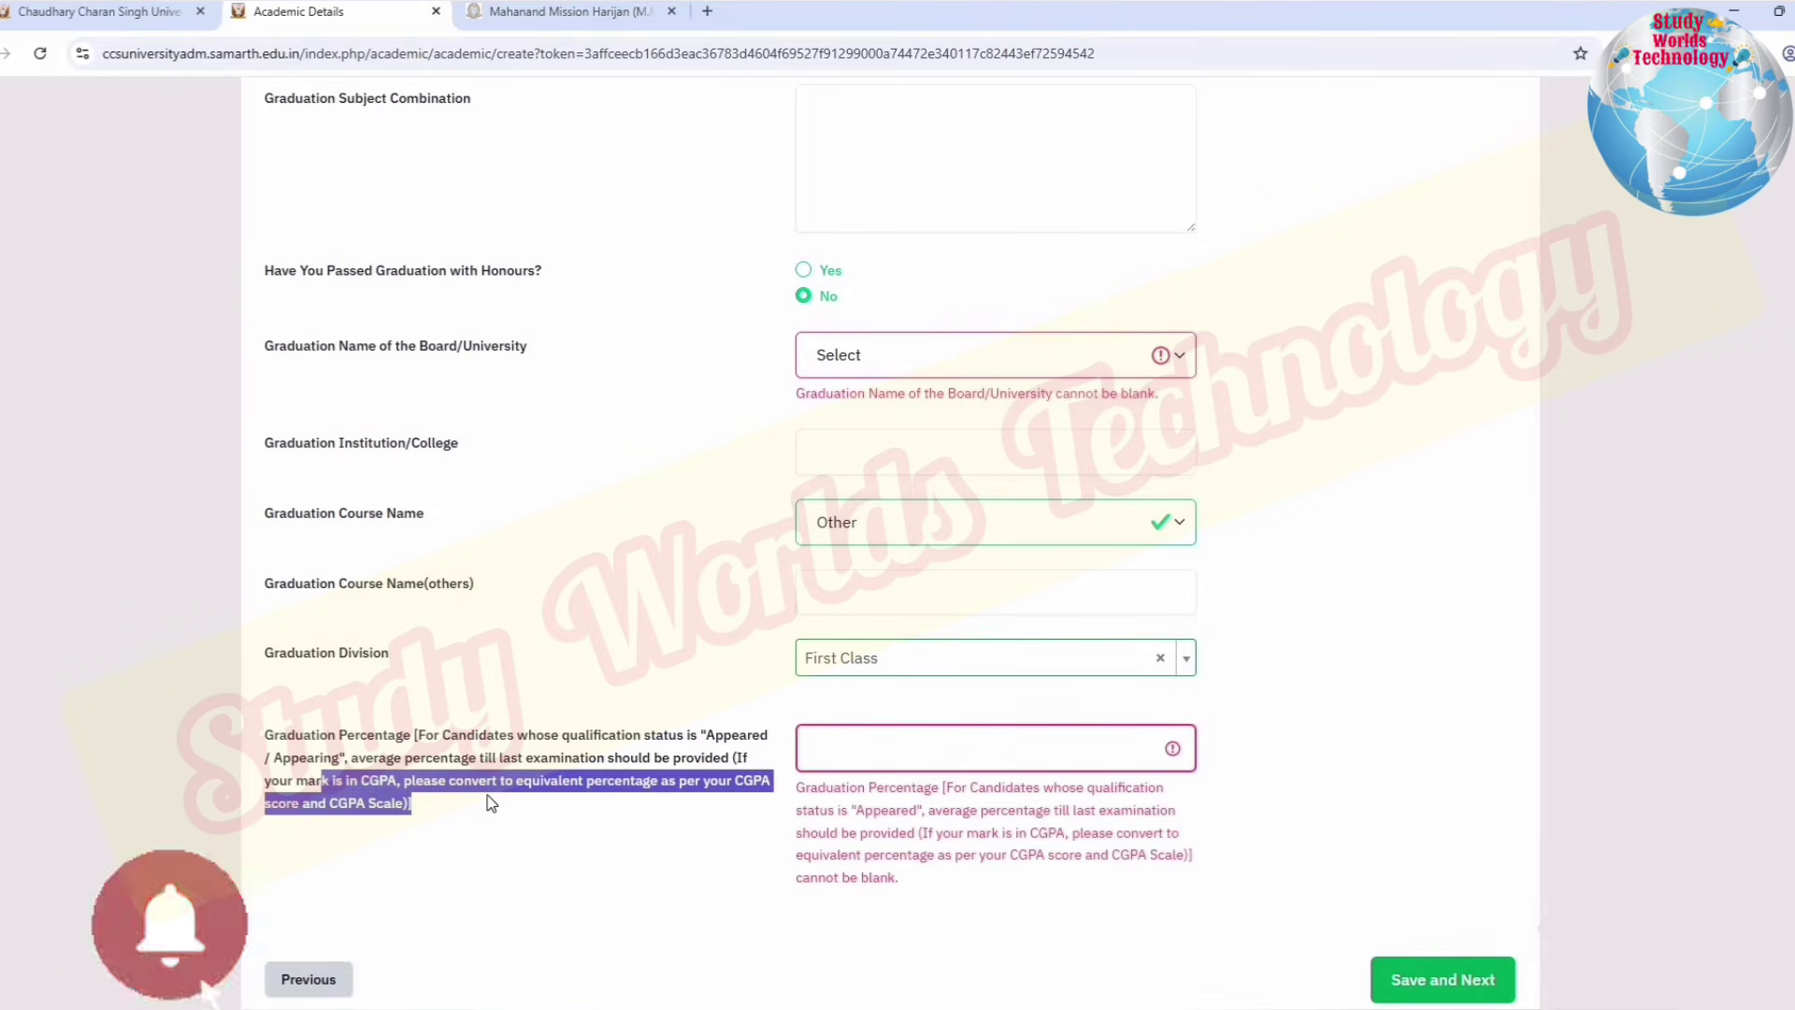
pyautogui.click(491, 802)
pyautogui.scroll(-1, 1029, 842)
pyautogui.click(1416, 888)
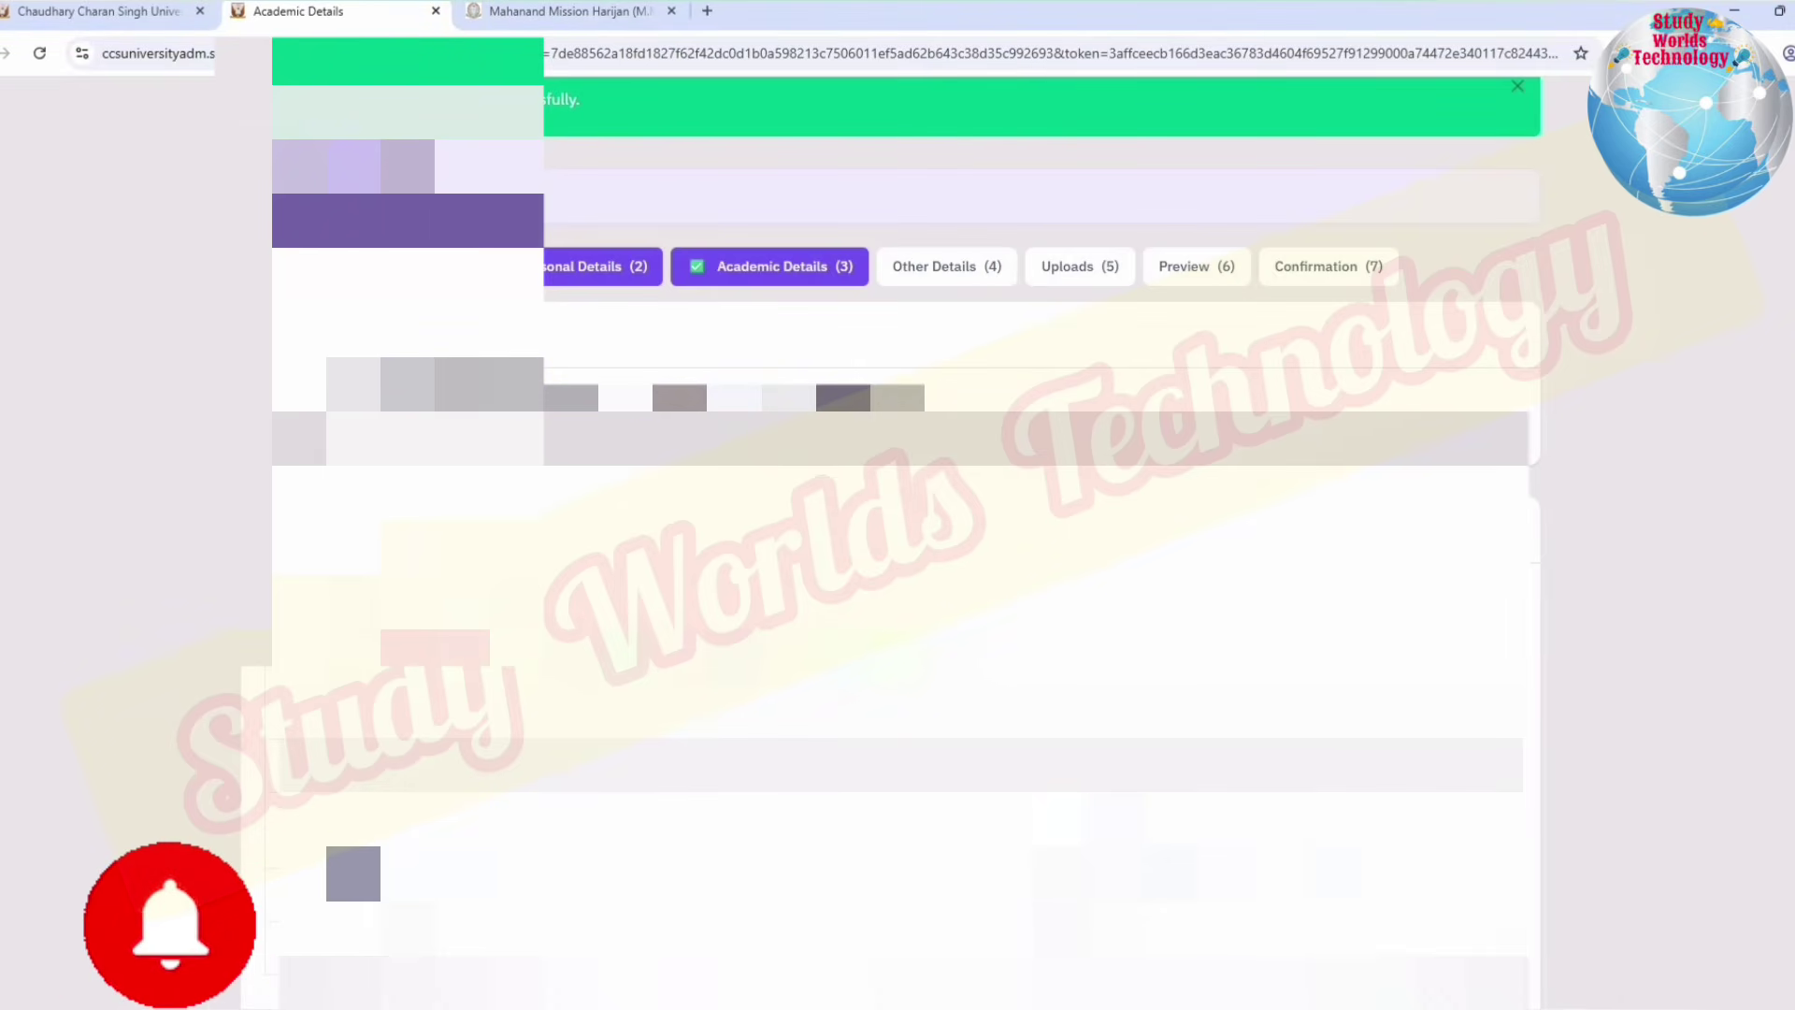
# Step: Review the saved academic details and proceed to the Other Details section
pyautogui.scroll(-5, 898, 524)
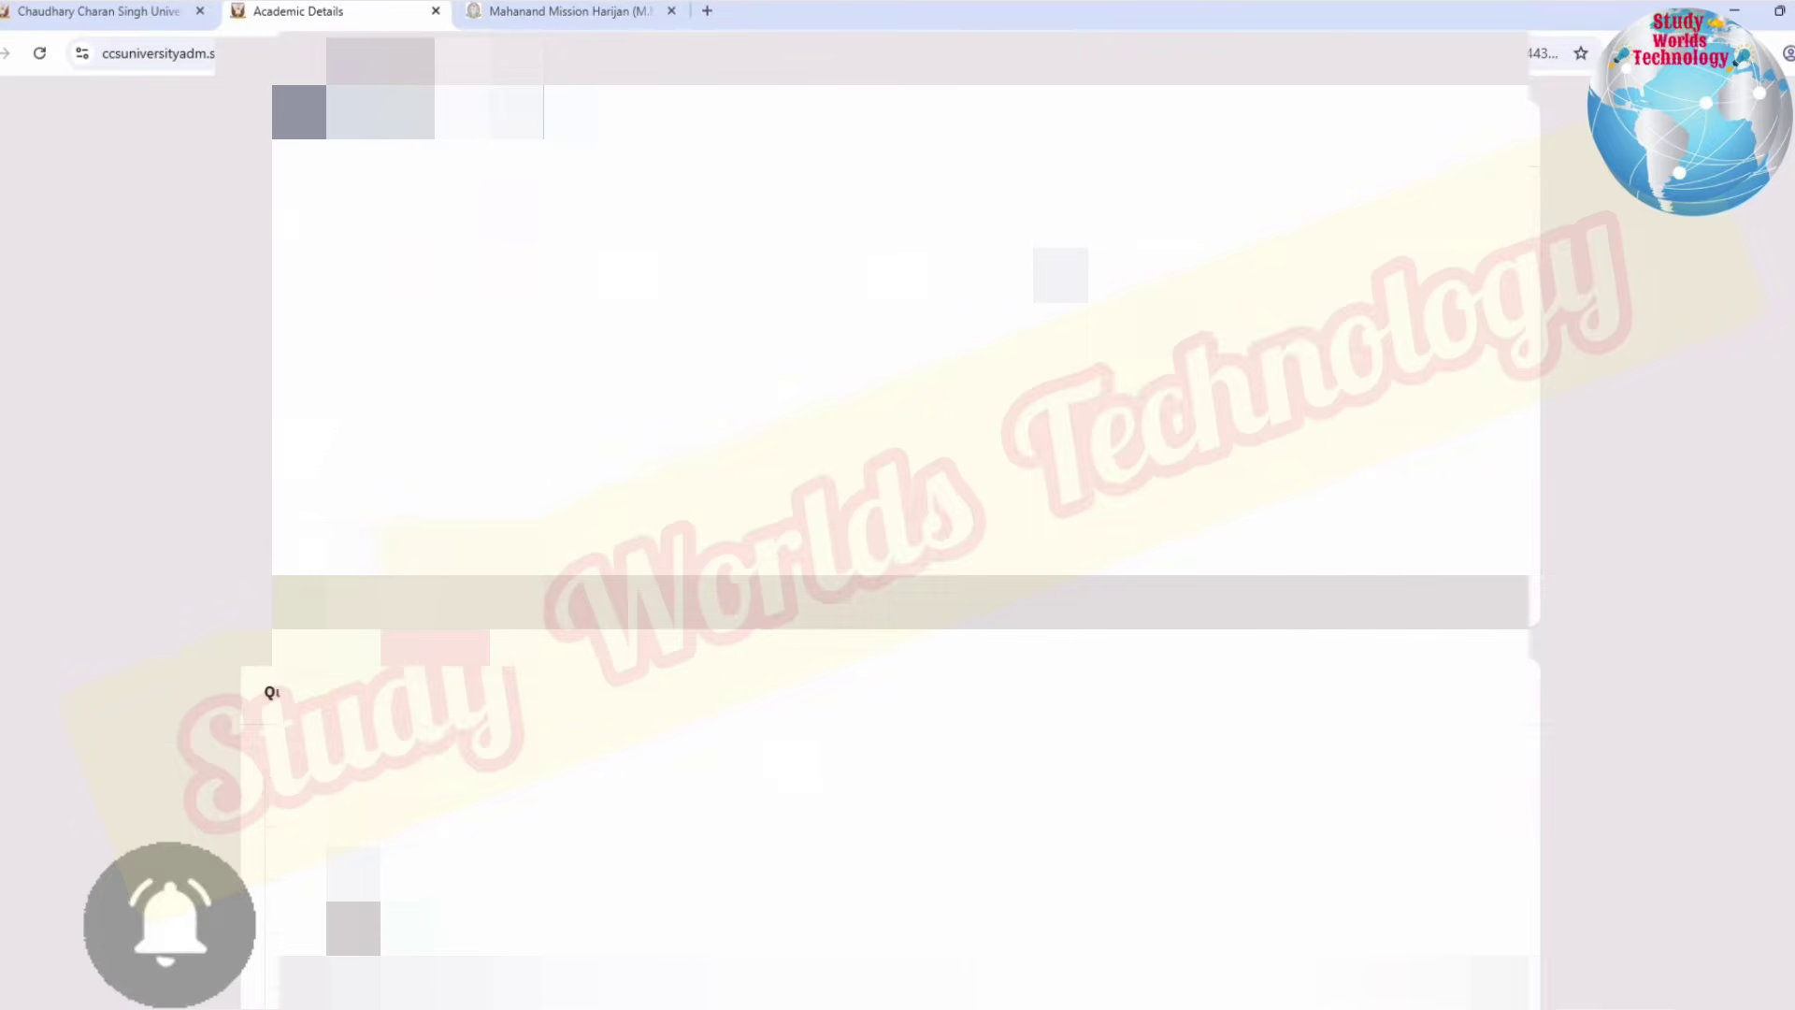
pyautogui.scroll(2, 897, 524)
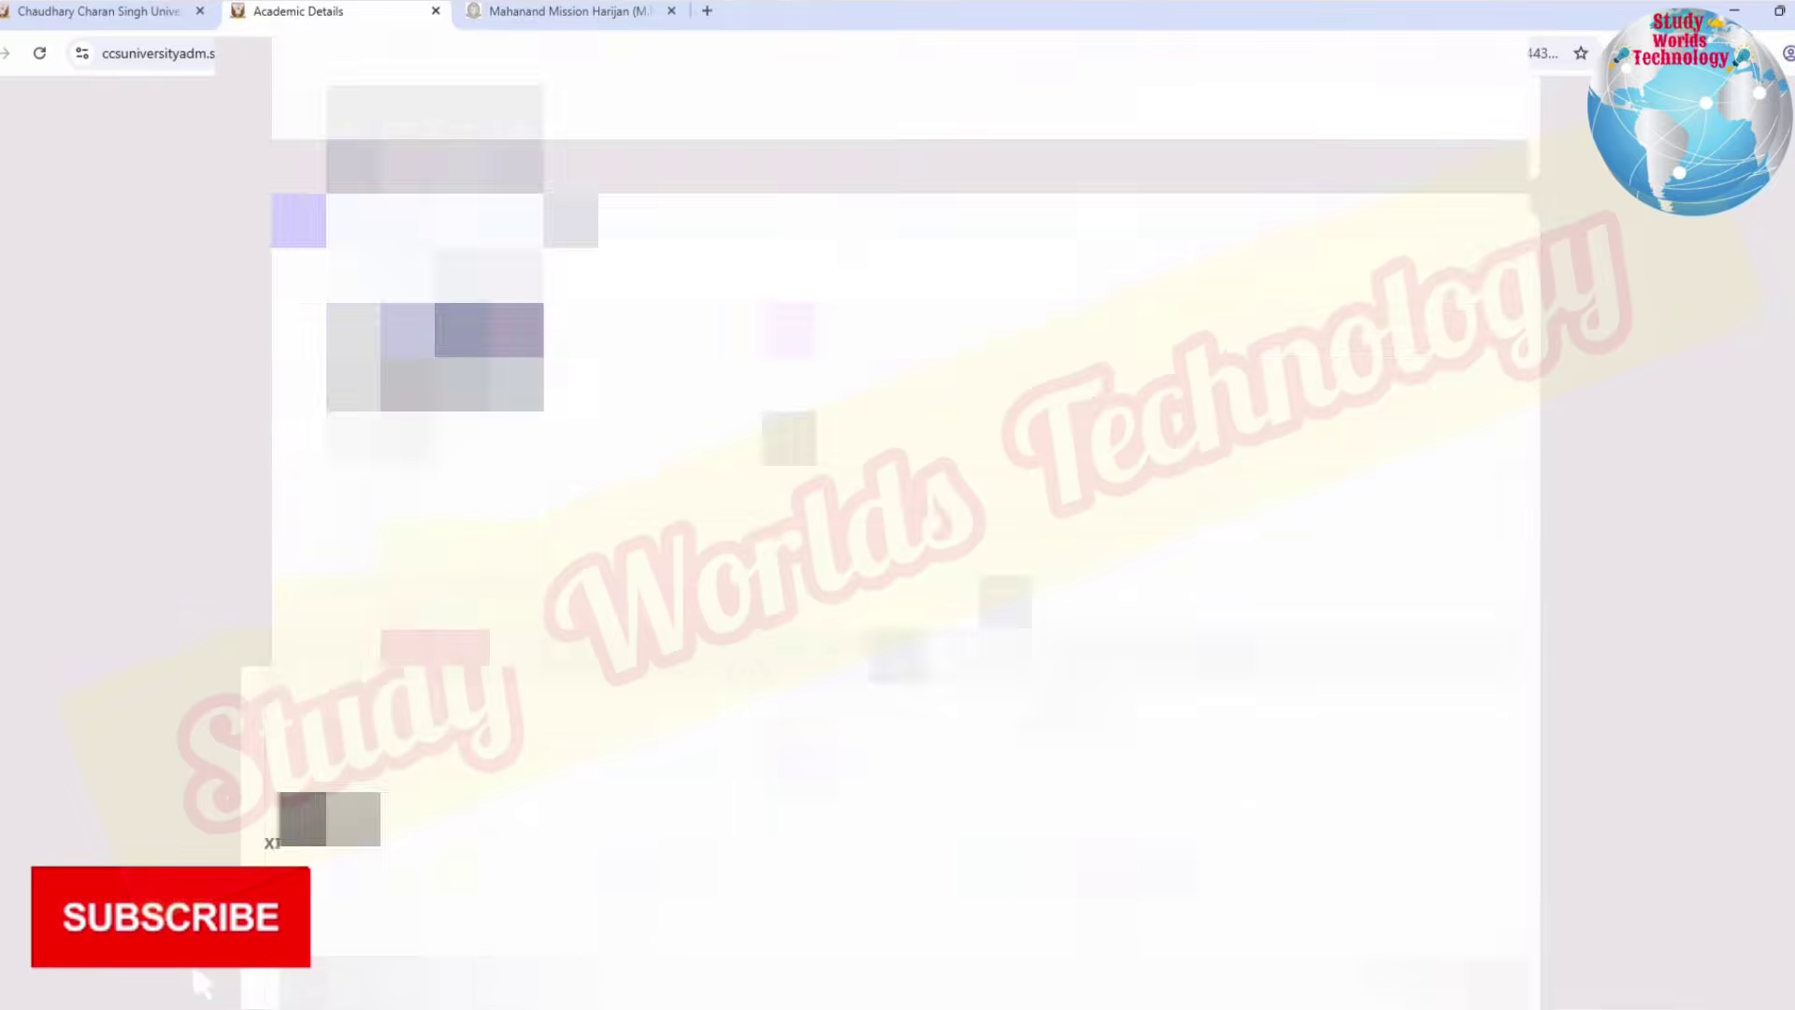
pyautogui.scroll(-5, 879, 514)
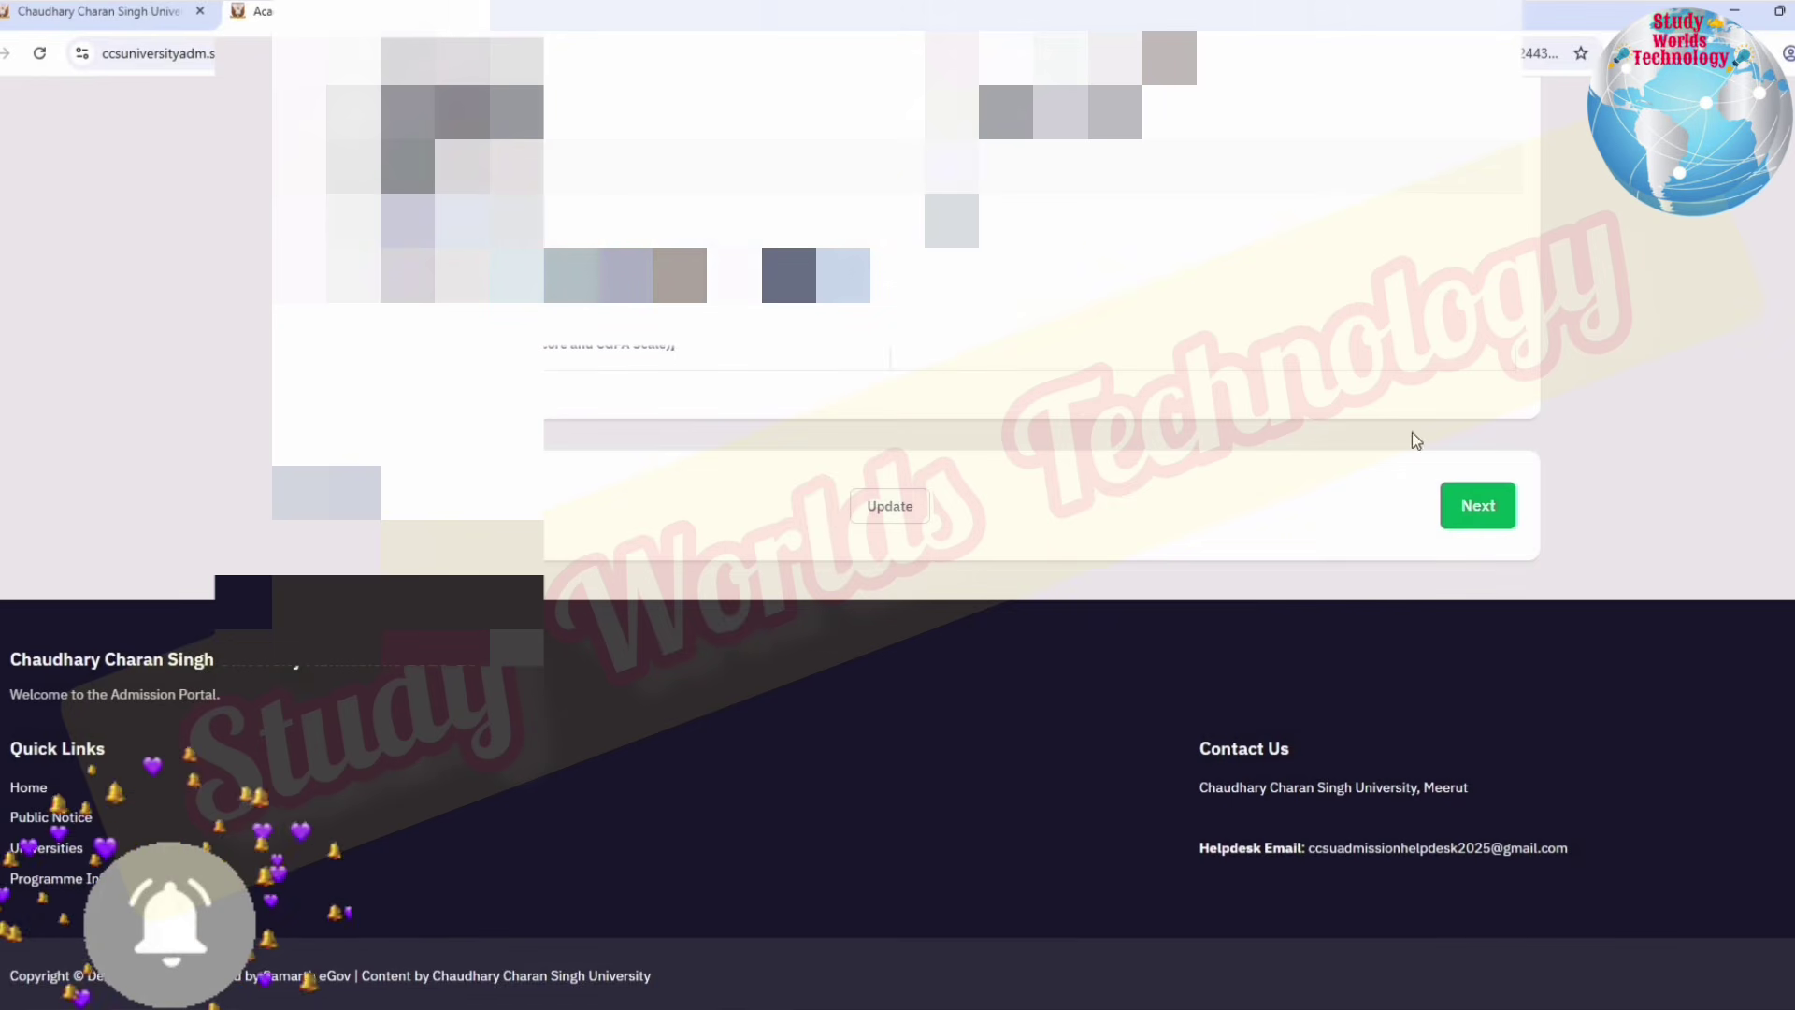
pyautogui.click(1483, 507)
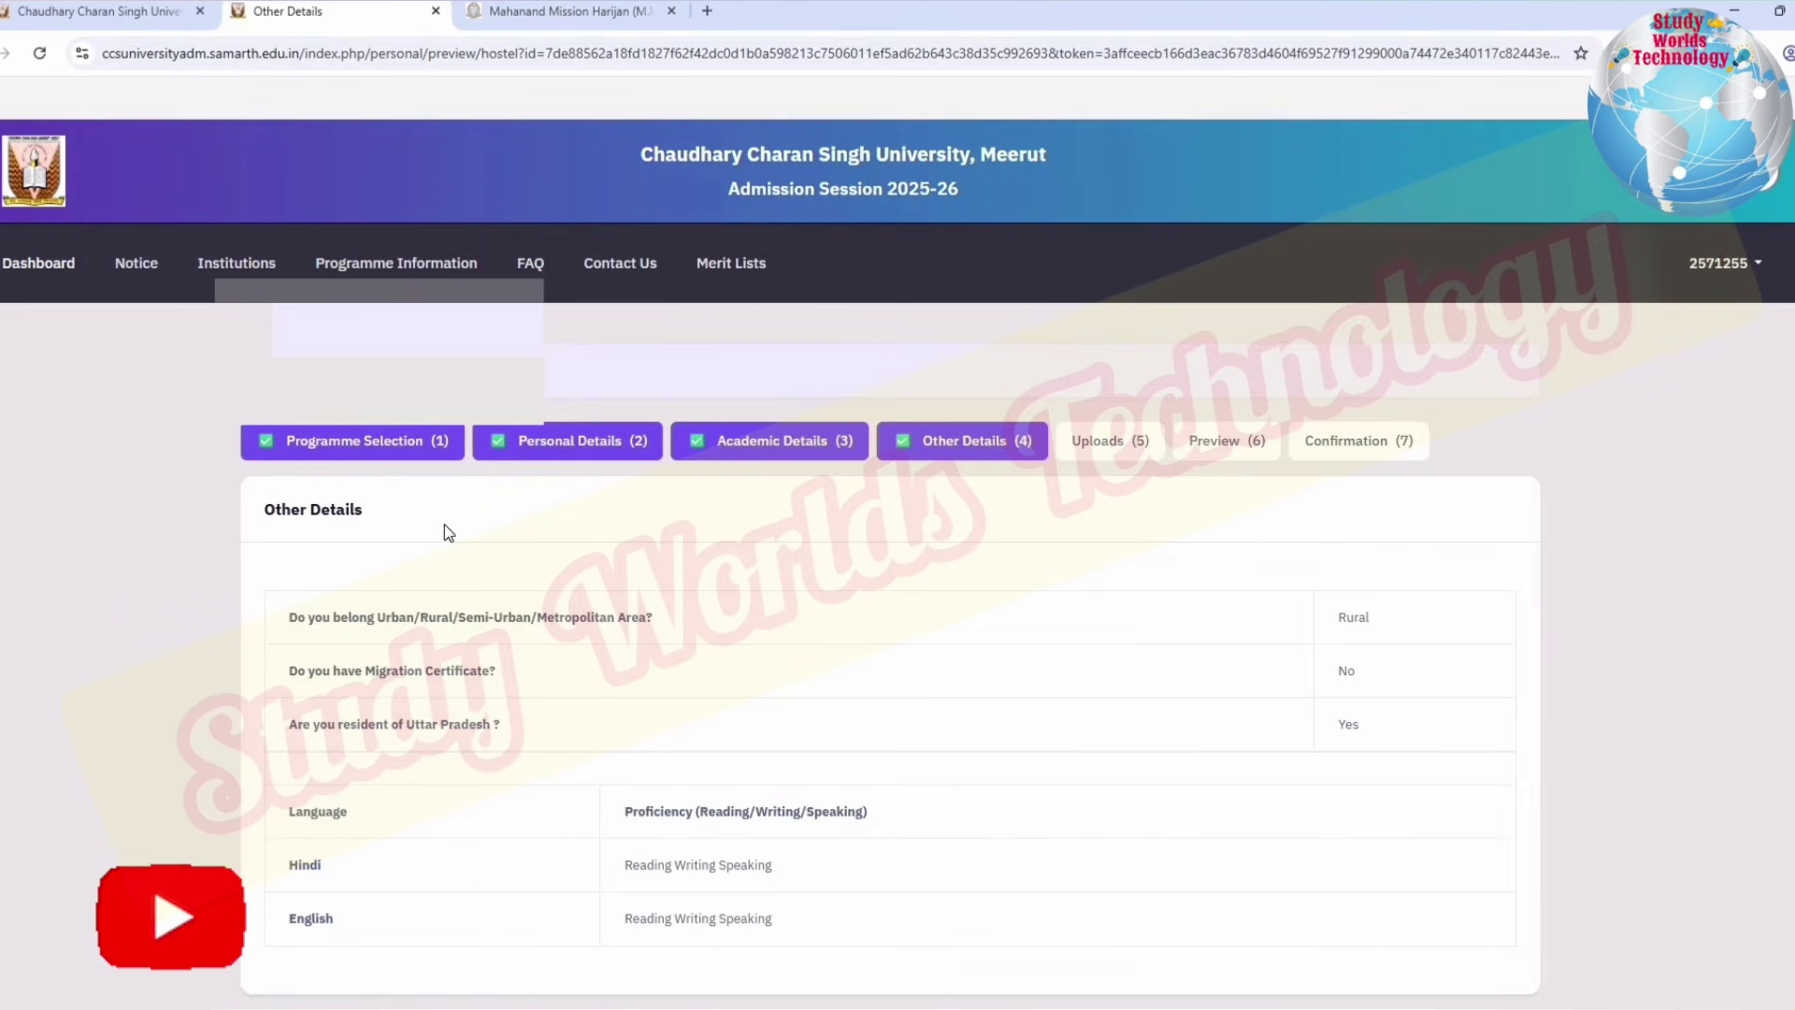
# Step: Check the area, migration certificate, residency and language answers in Other Details and proceed to Uploads
pyautogui.moveTo(1159, 584); pyautogui.dragTo(1118, 601)
pyautogui.scroll(-2, 1455, 829)
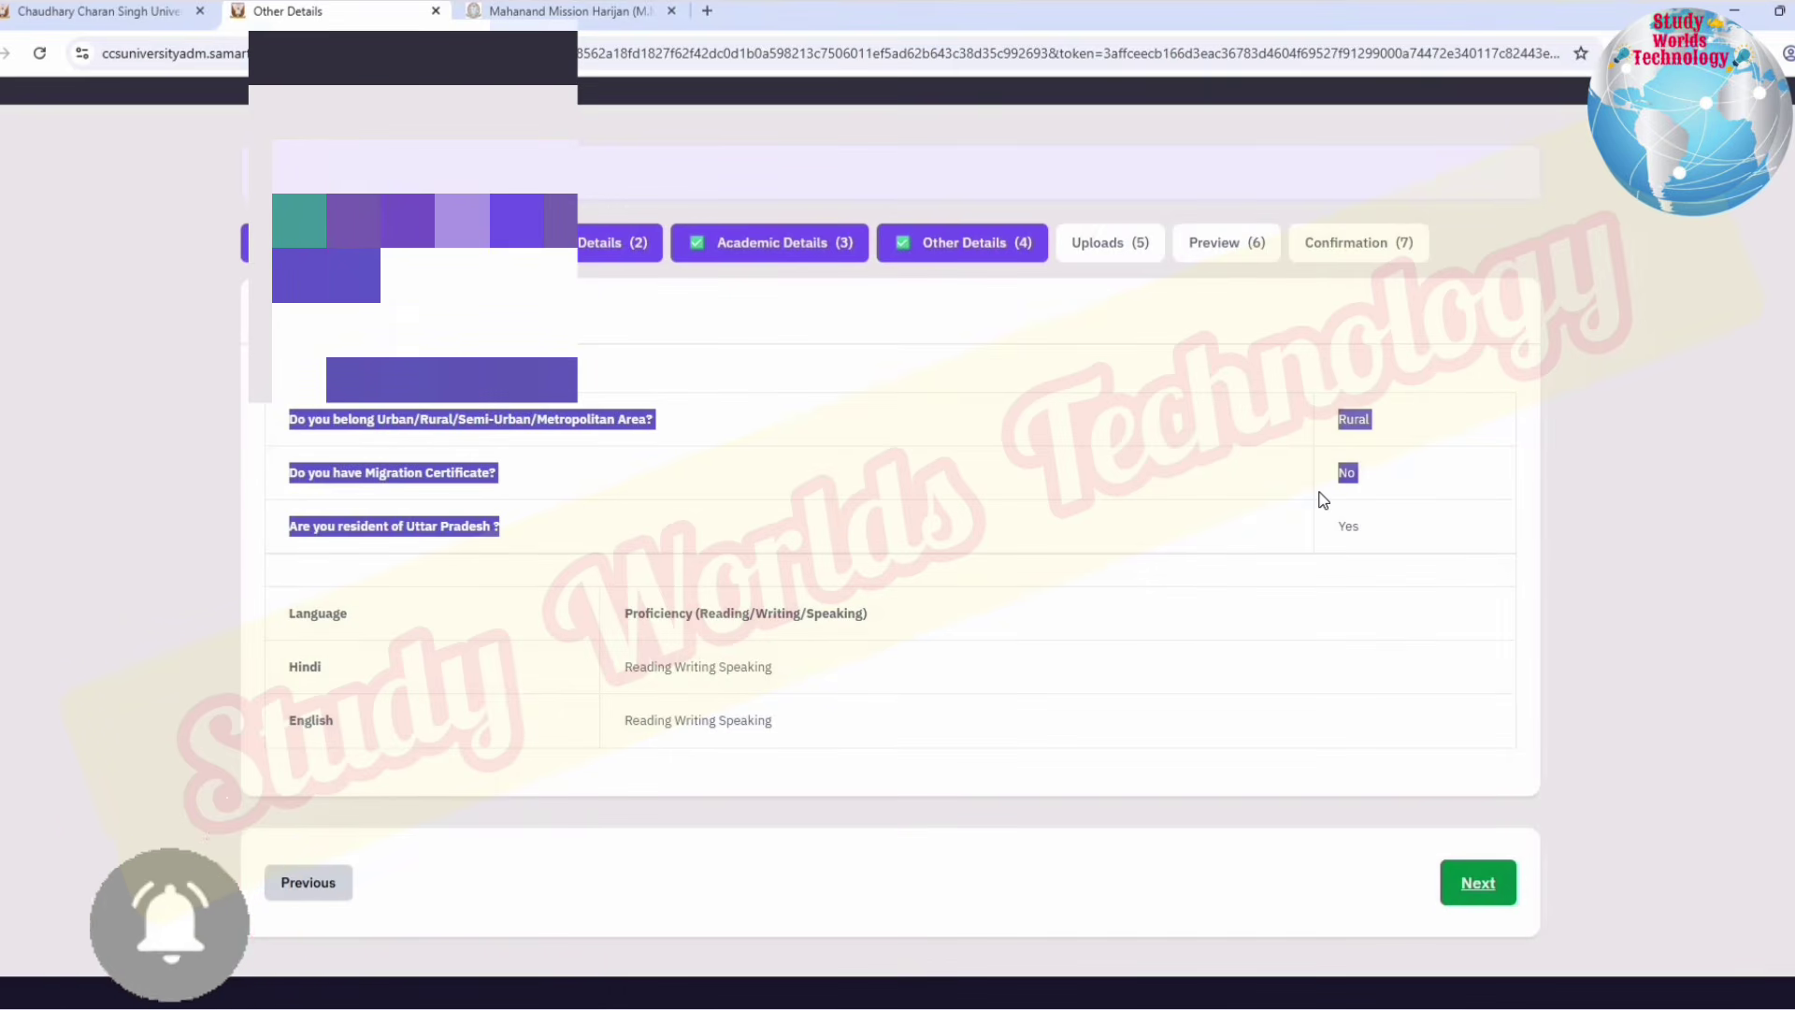
pyautogui.click(1478, 882)
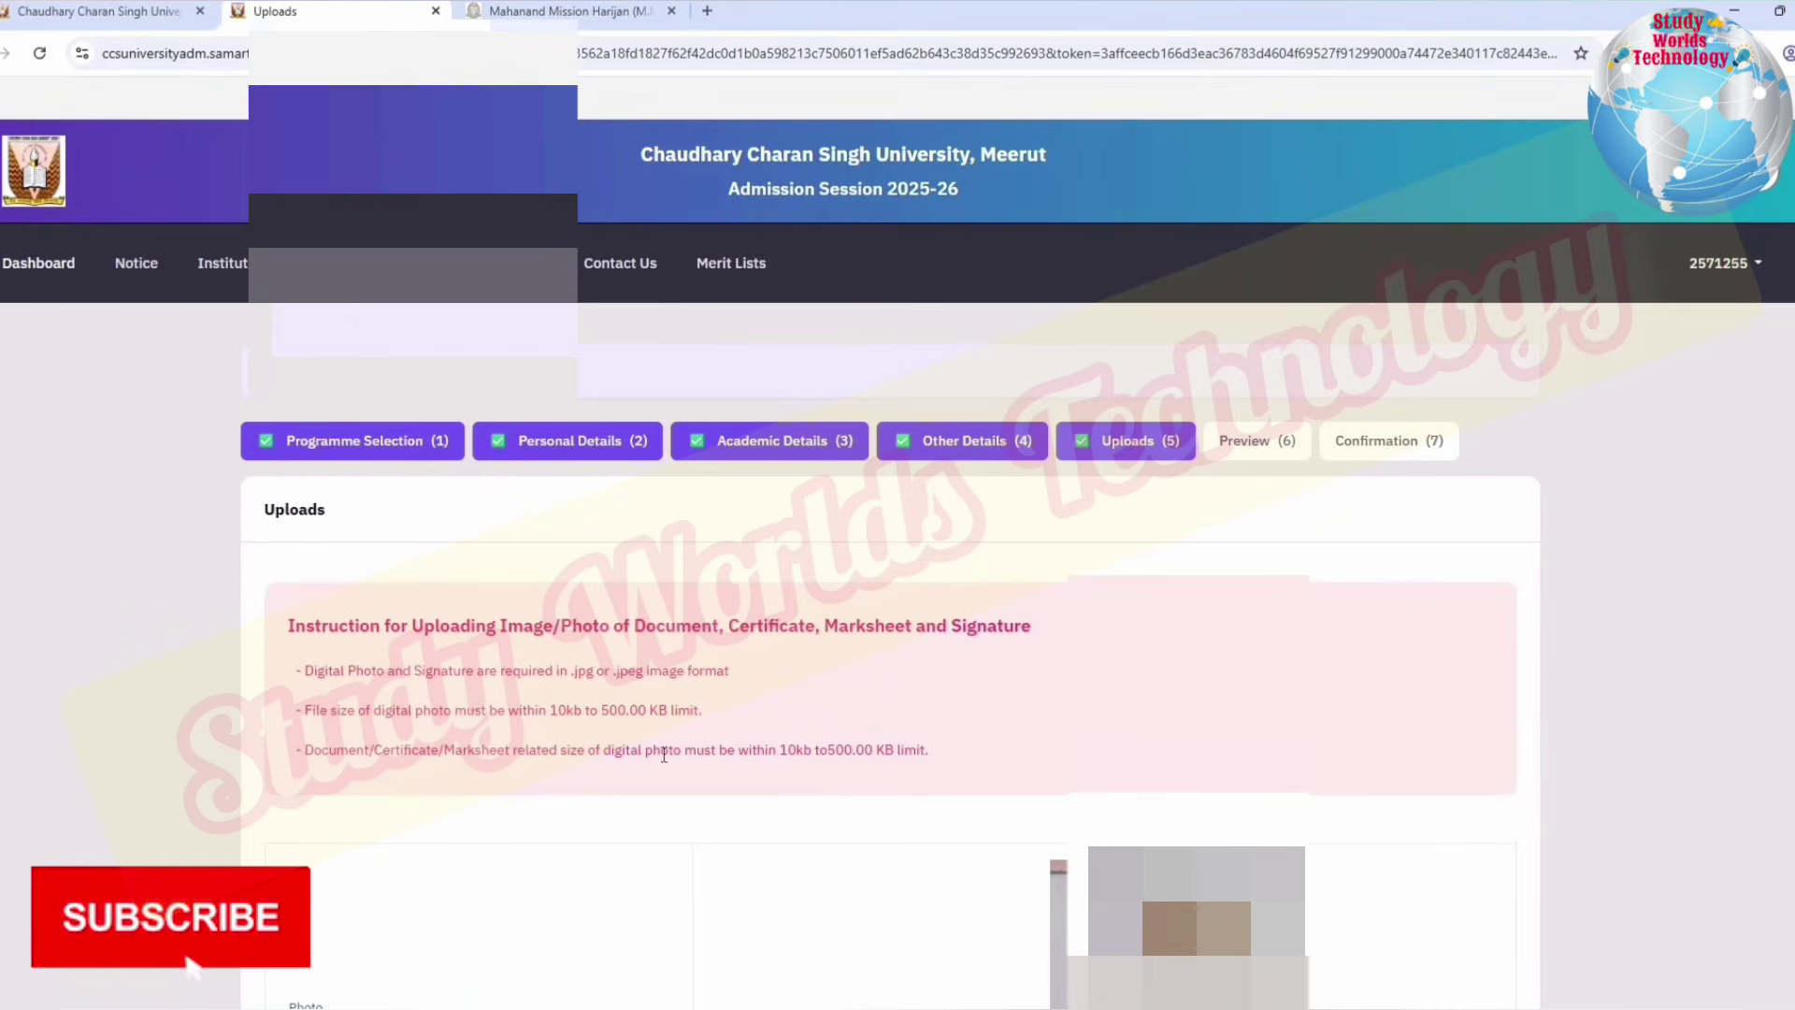
# Step: Read the upload instructions and the Class XII and graduation marksheet requirements, and start the file selection for the Class X marksheet
pyautogui.moveTo(1079, 606); pyautogui.dragTo(299, 510)
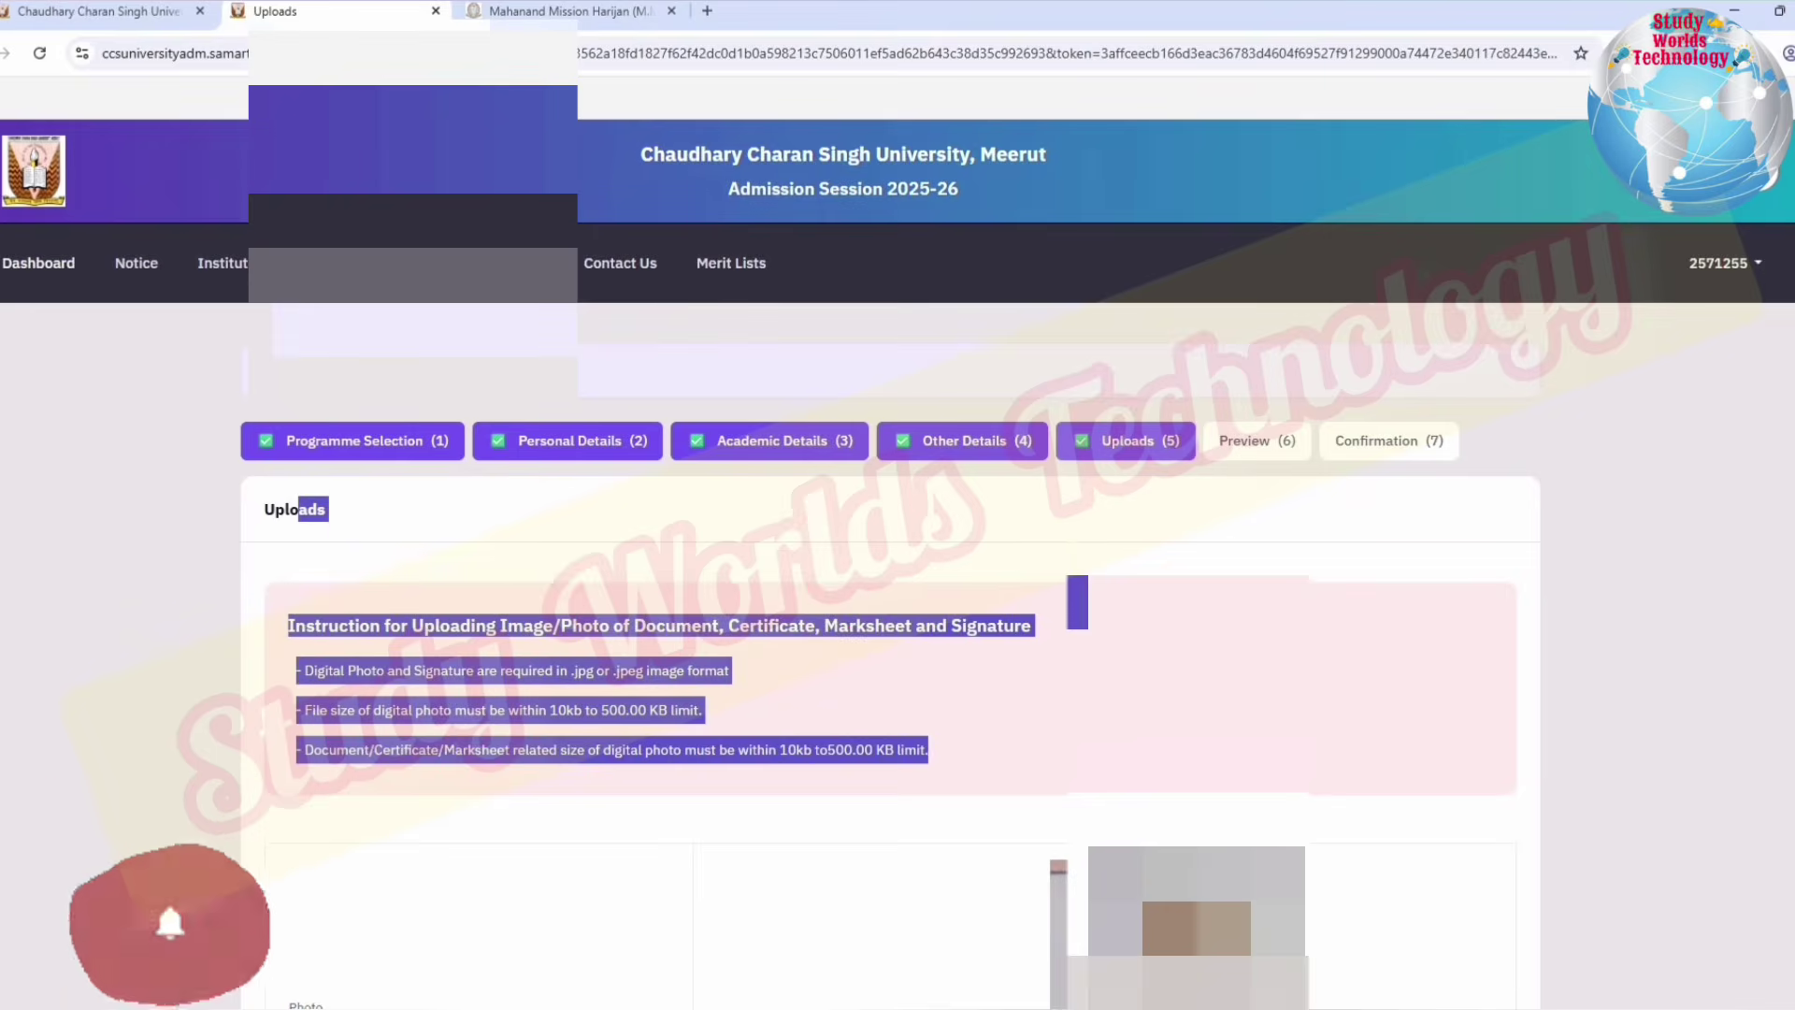
pyautogui.scroll(-10, 898, 561)
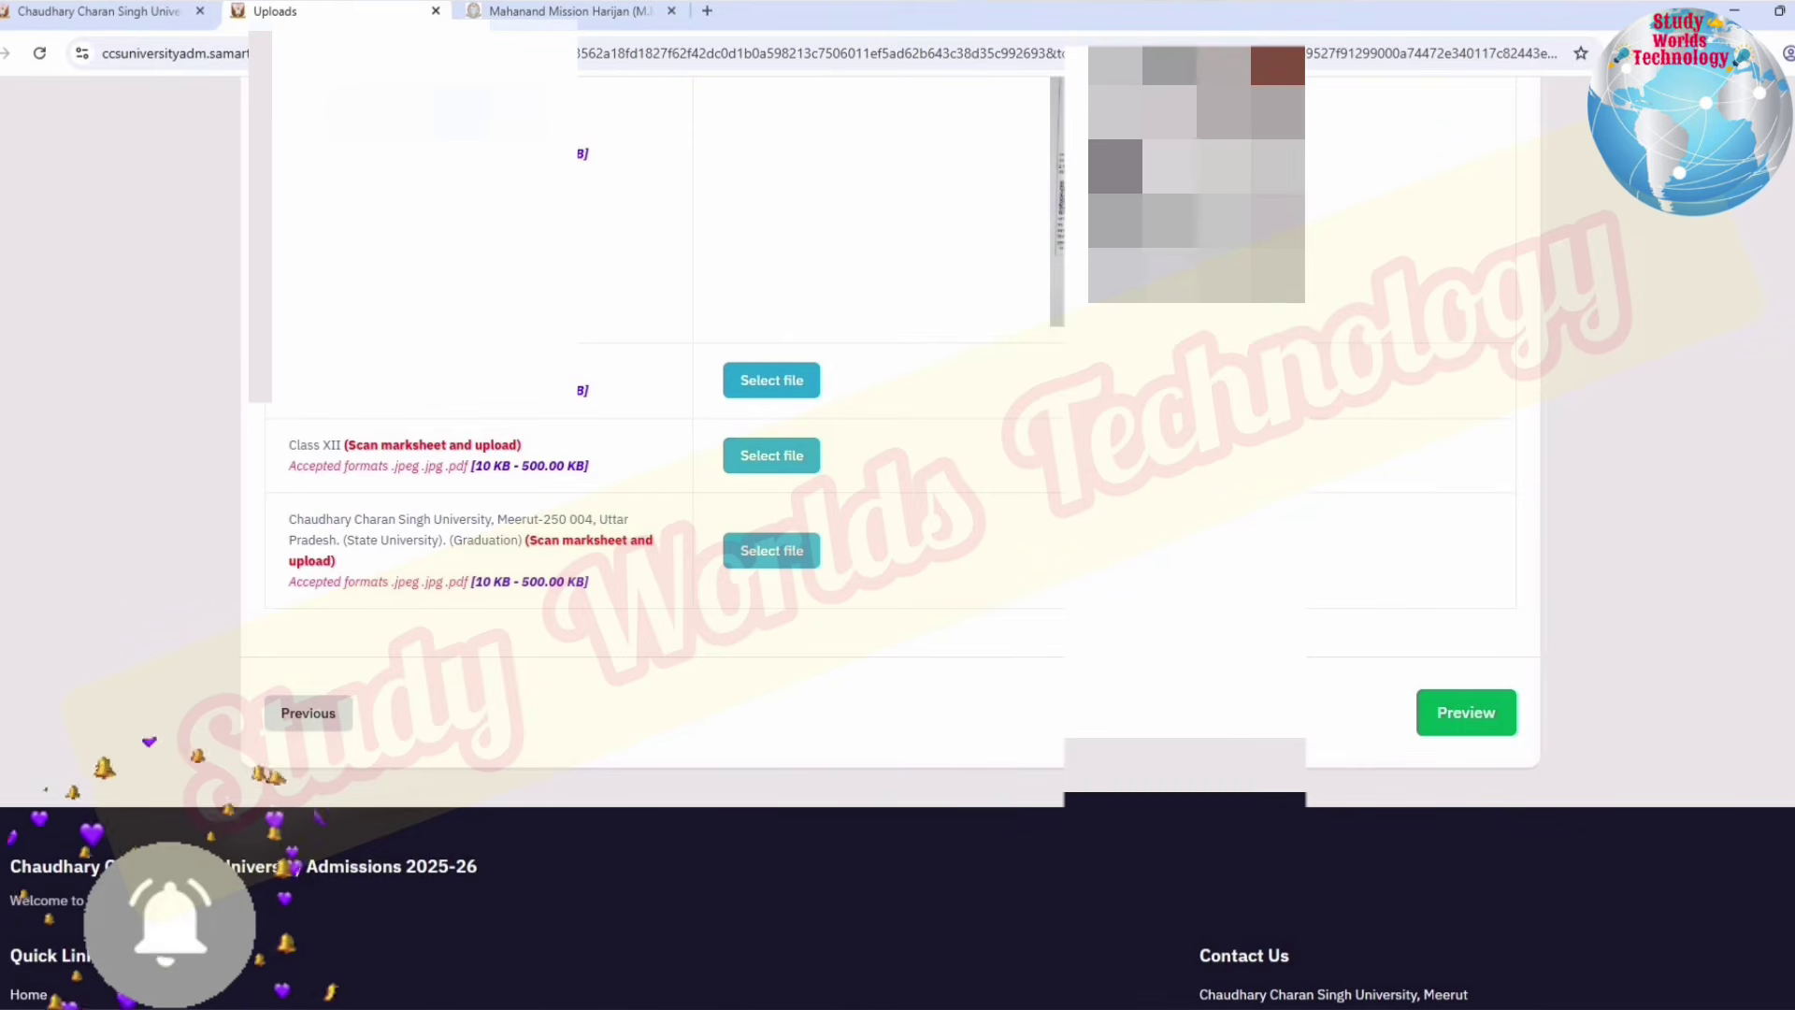
pyautogui.moveTo(289, 443); pyautogui.dragTo(597, 468)
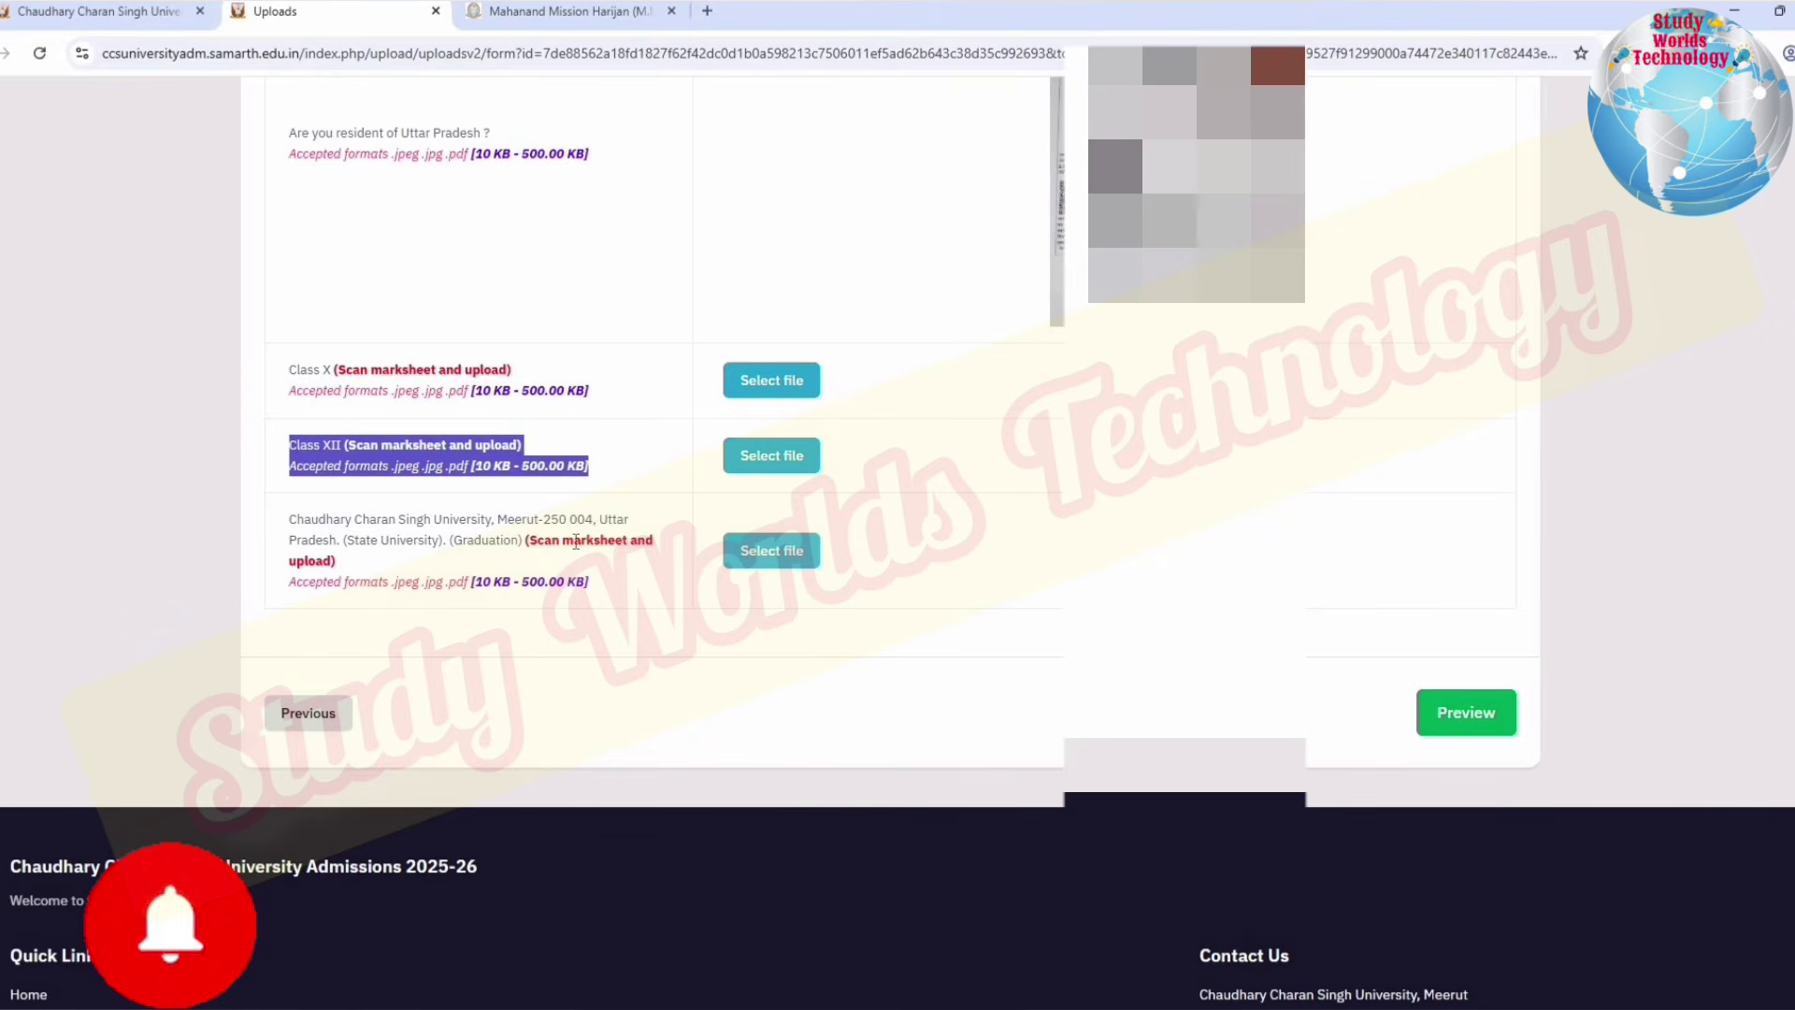
pyautogui.moveTo(574, 543); pyautogui.dragTo(645, 542)
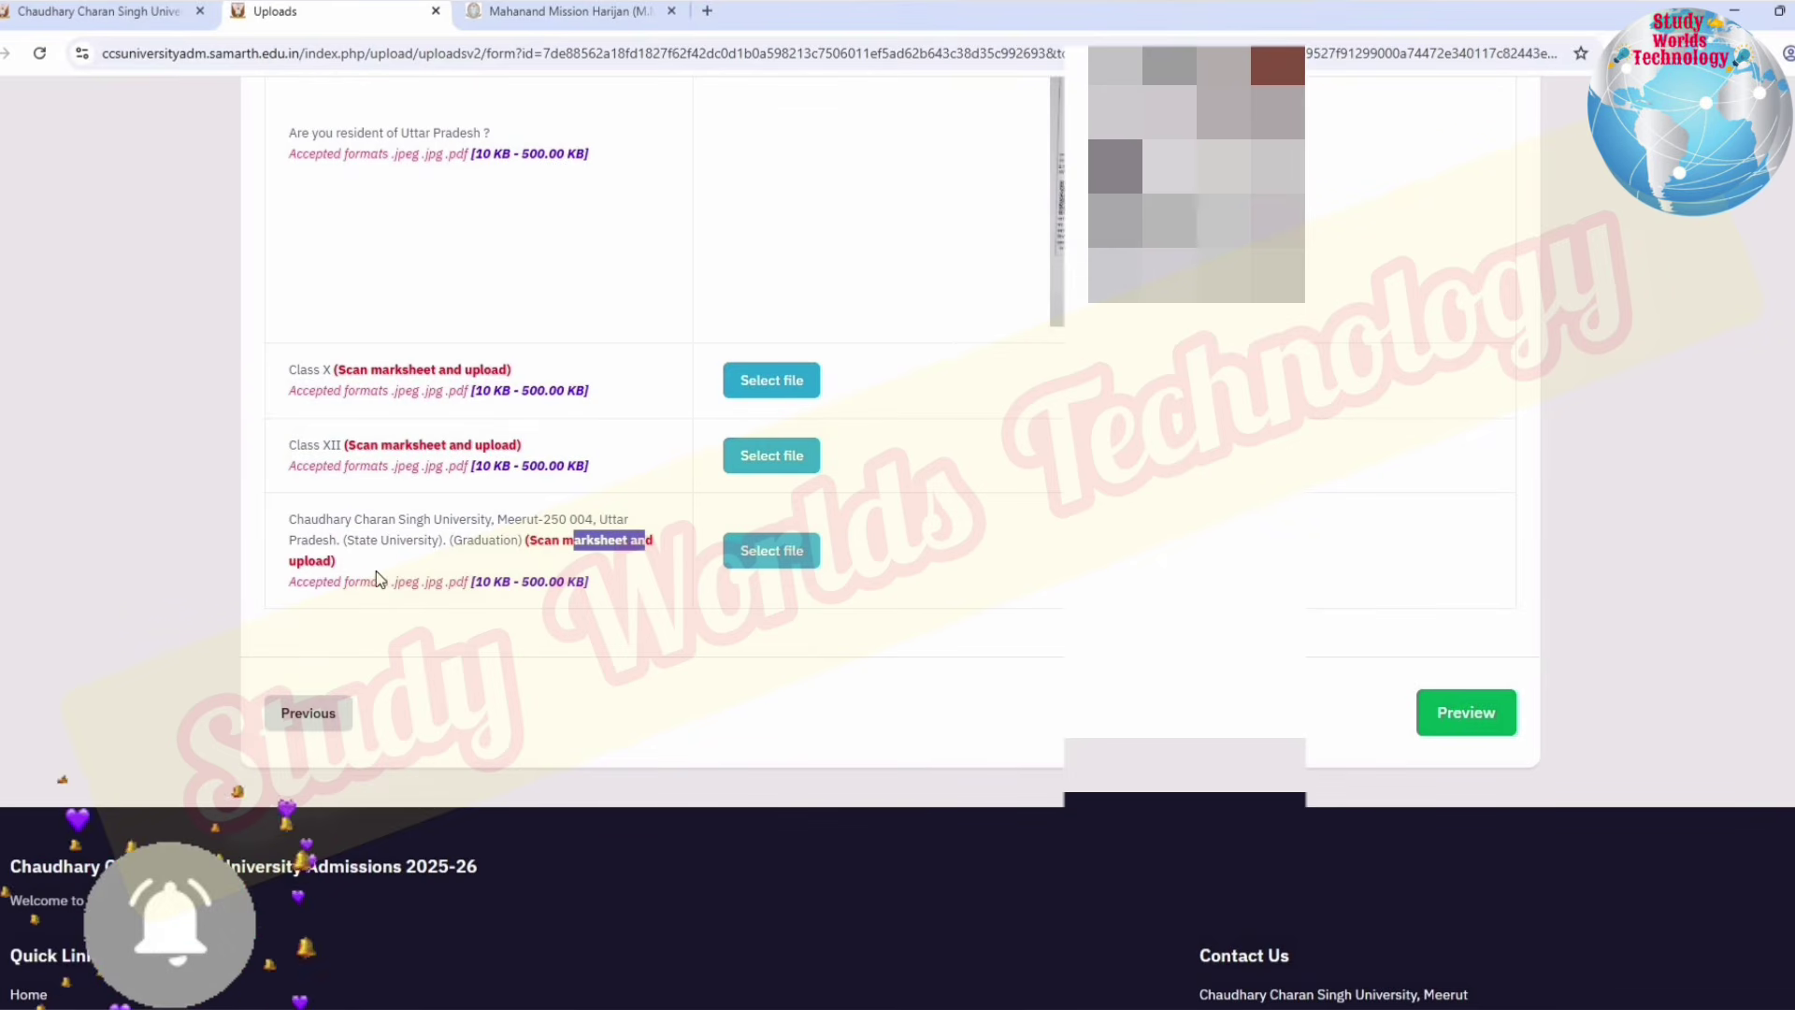
pyautogui.click(318, 542)
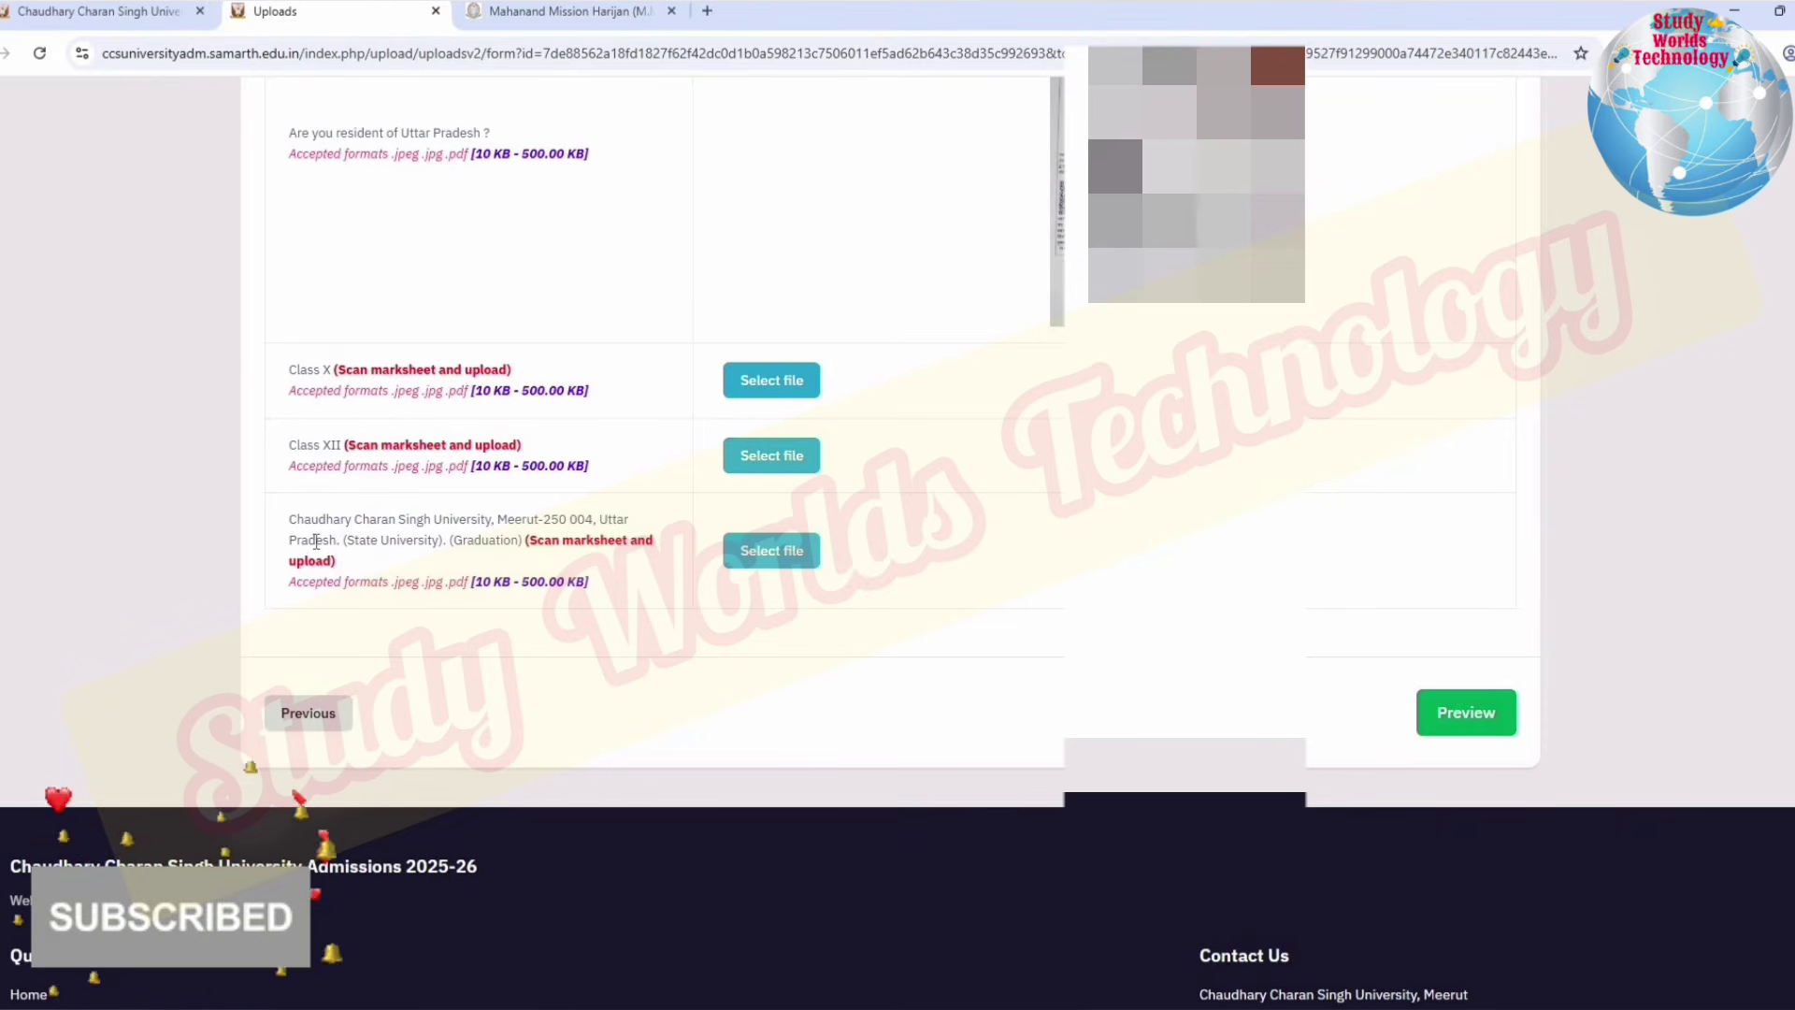
pyautogui.keyDown('shift'); pyautogui.click(337, 561); pyautogui.keyUp('shift')
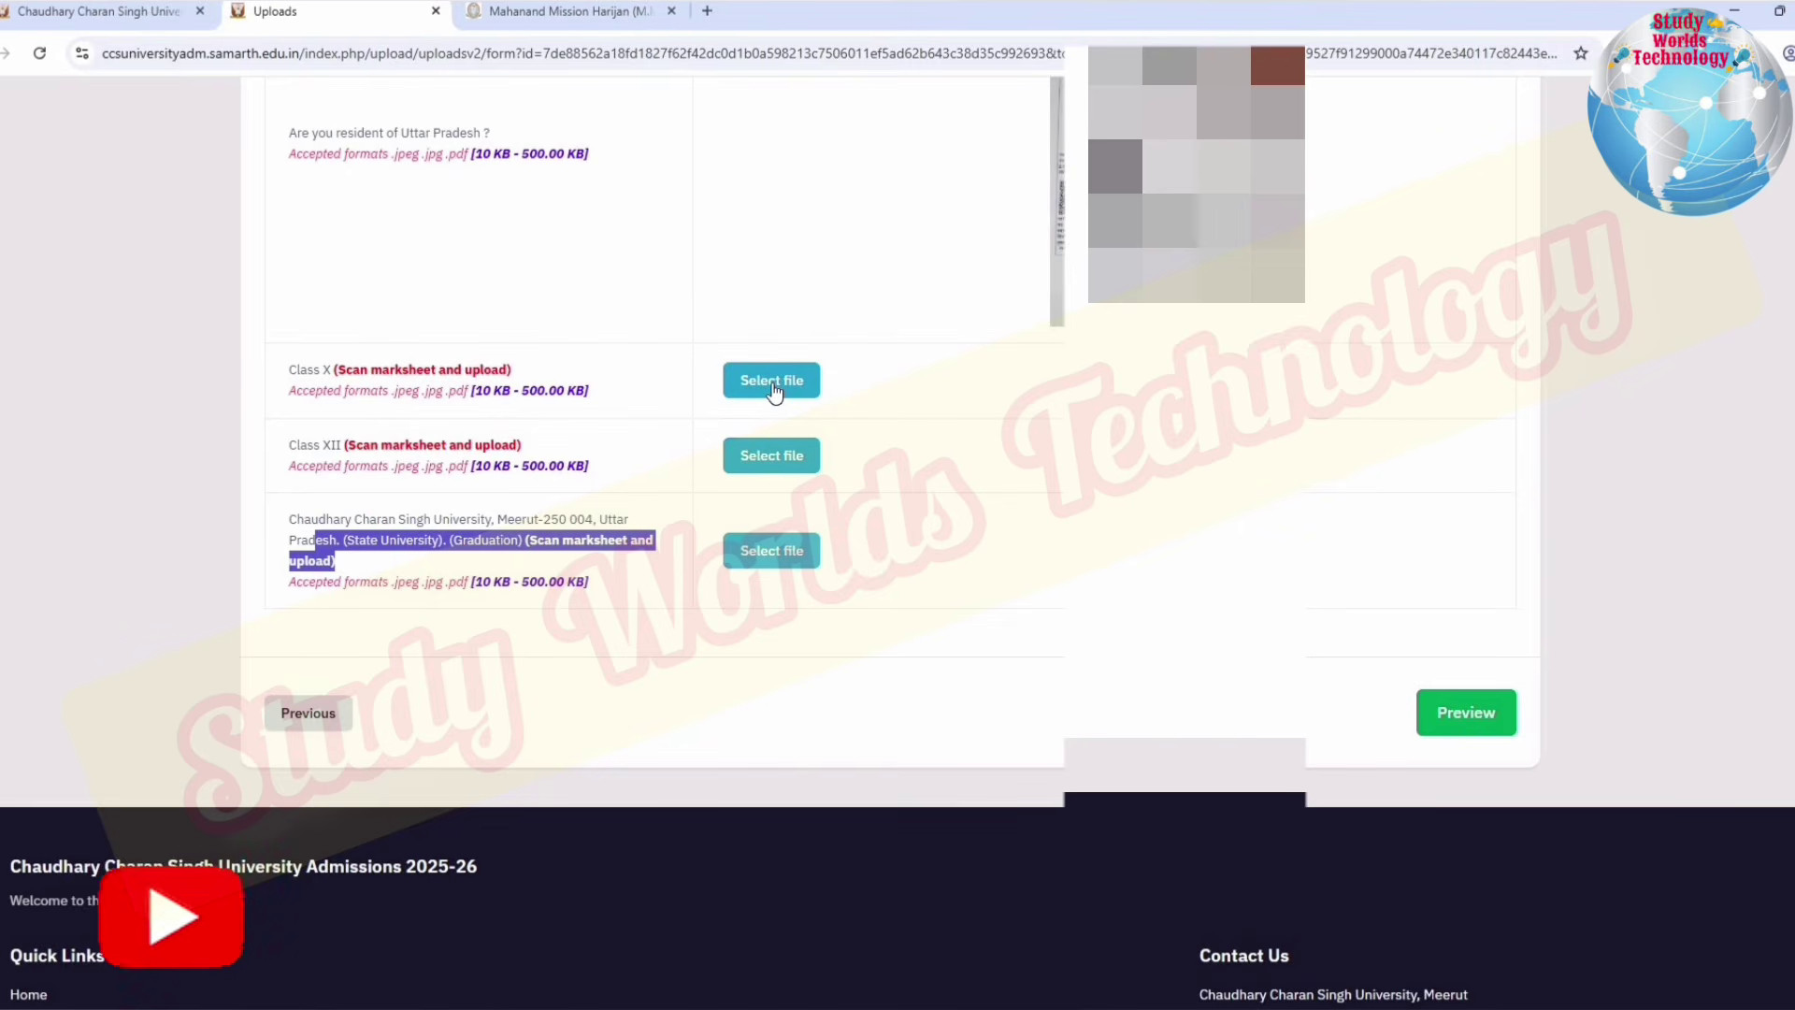
pyautogui.click(772, 383)
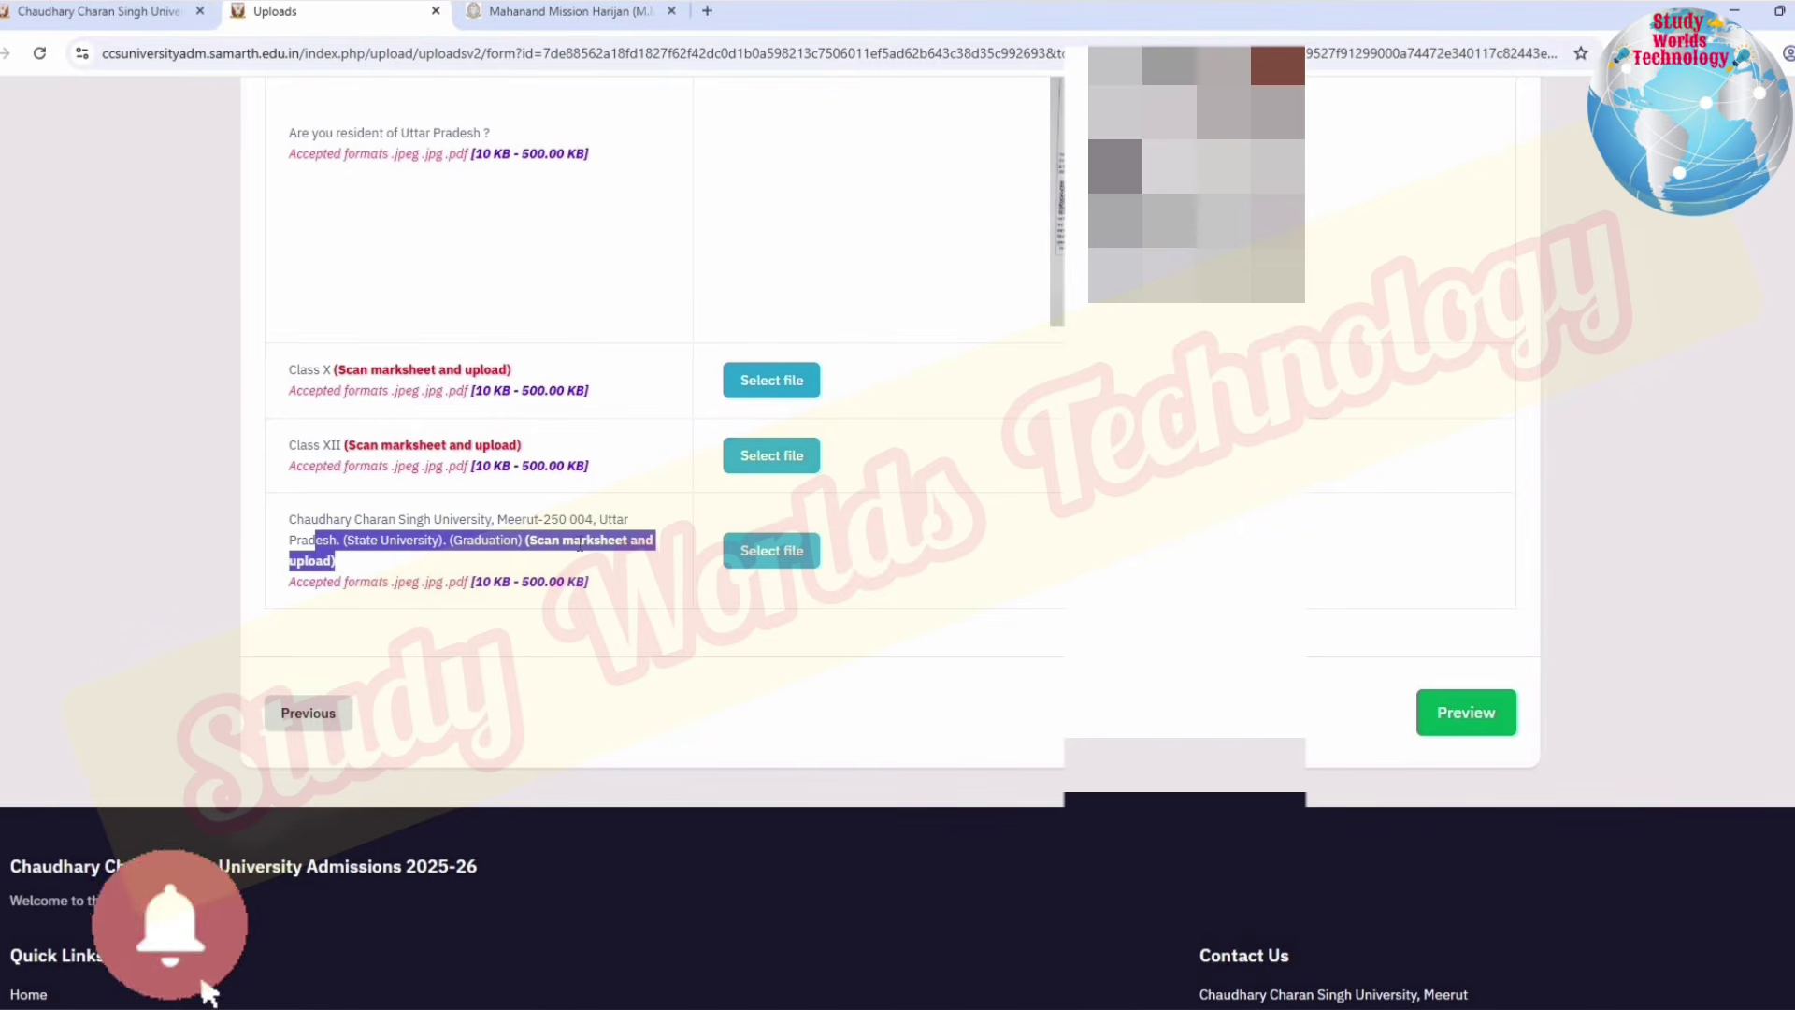
pyautogui.click(493, 540)
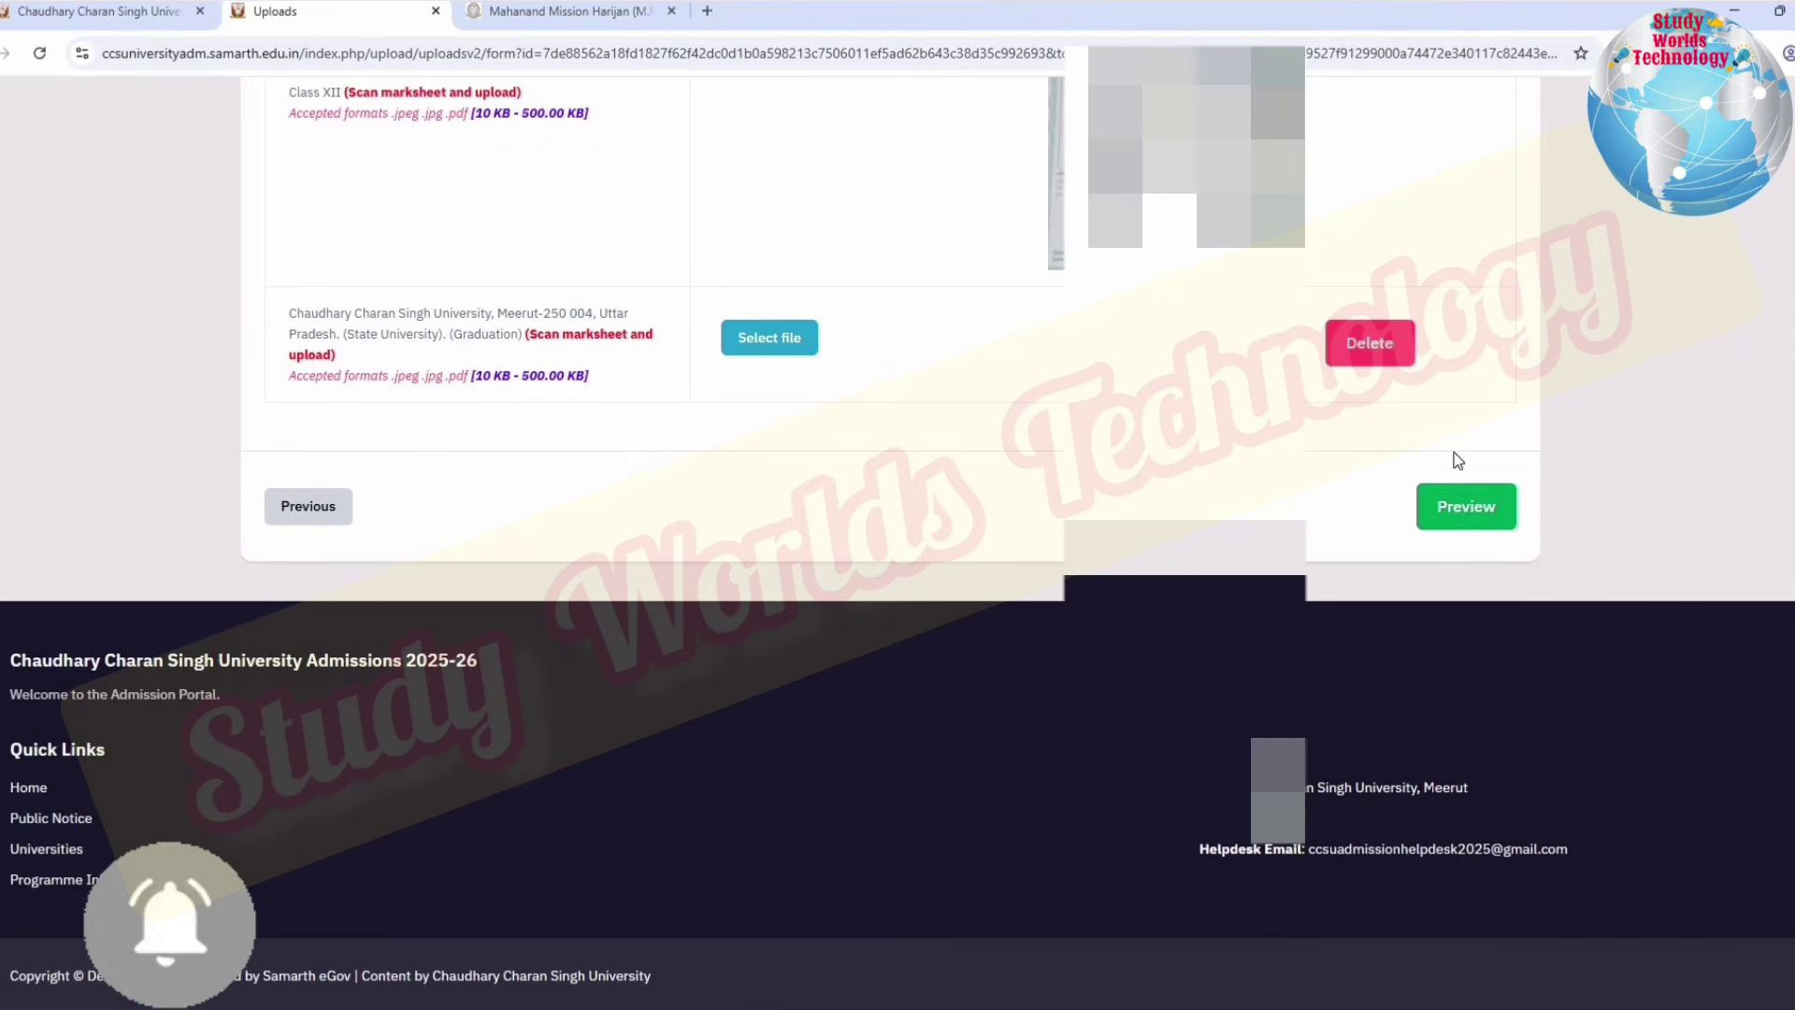
# Step: Open the application preview and review the college, programme, application status, personal details, academic details and uploads
pyautogui.click(1486, 514)
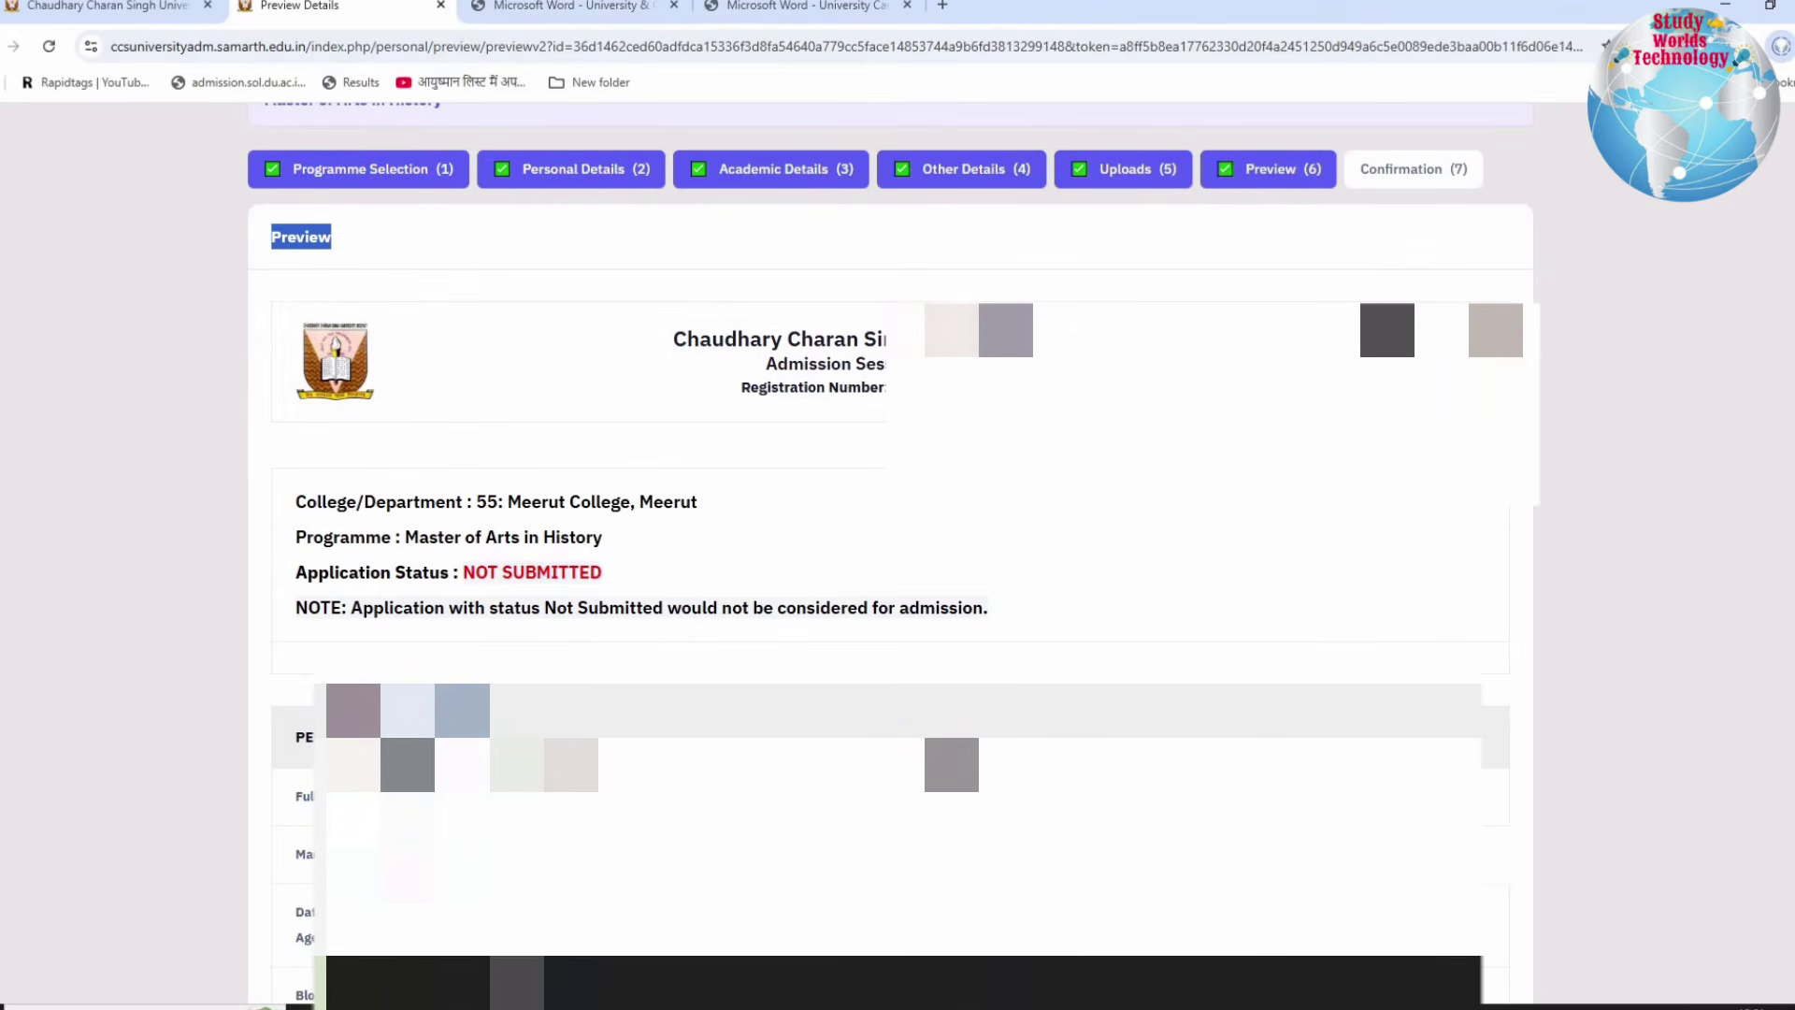
pyautogui.moveTo(332, 238); pyautogui.dragTo(1047, 658)
pyautogui.click(1051, 642)
pyautogui.scroll(-15, 888, 561)
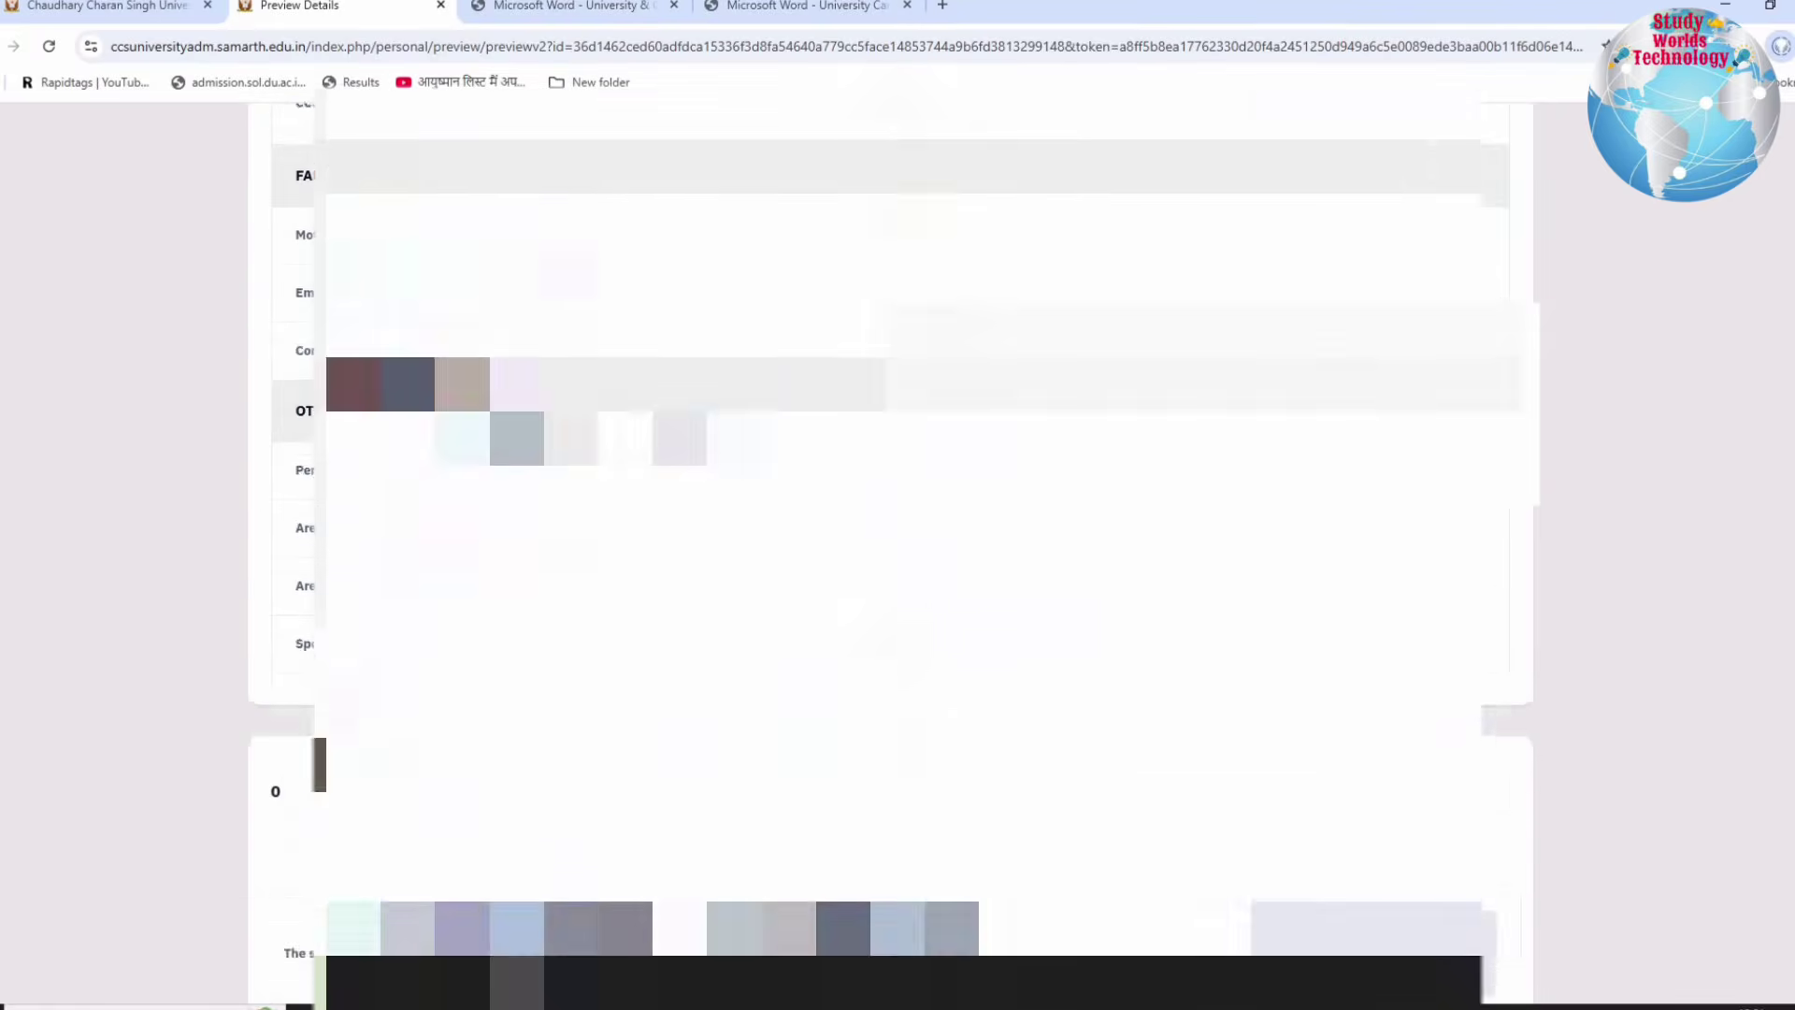
pyautogui.scroll(-15, 888, 561)
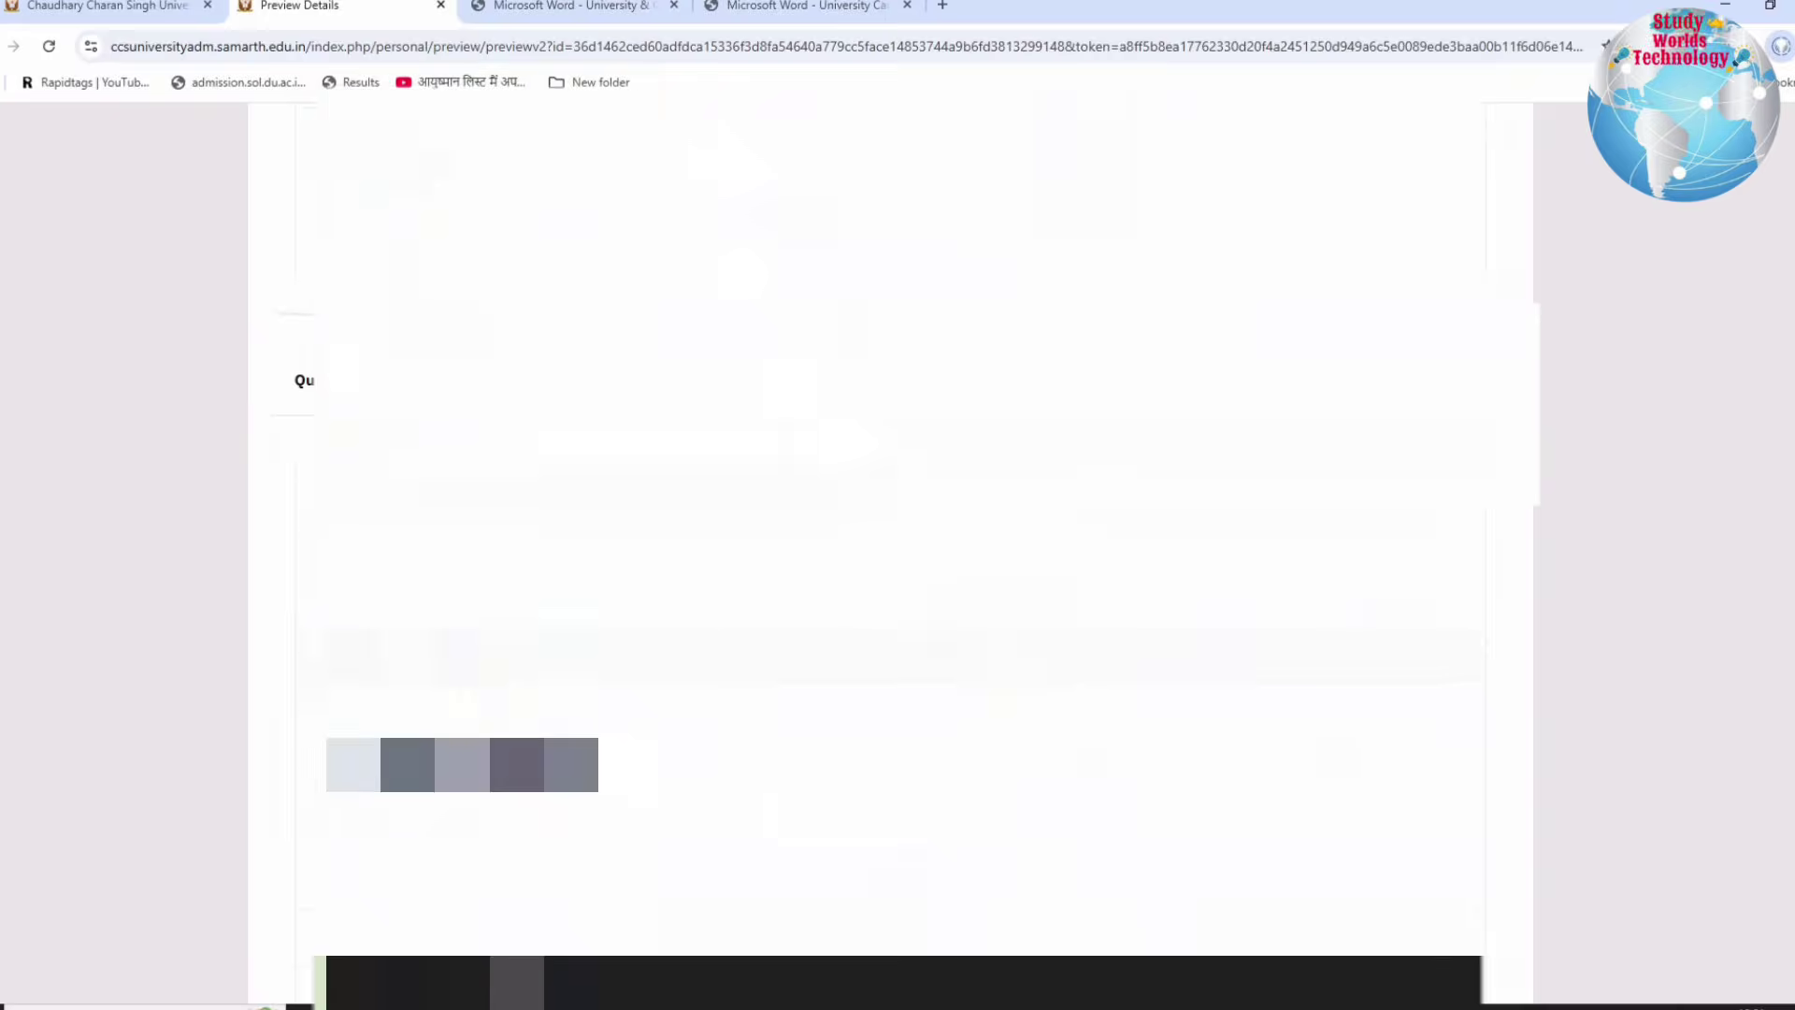
pyautogui.scroll(-7, 888, 561)
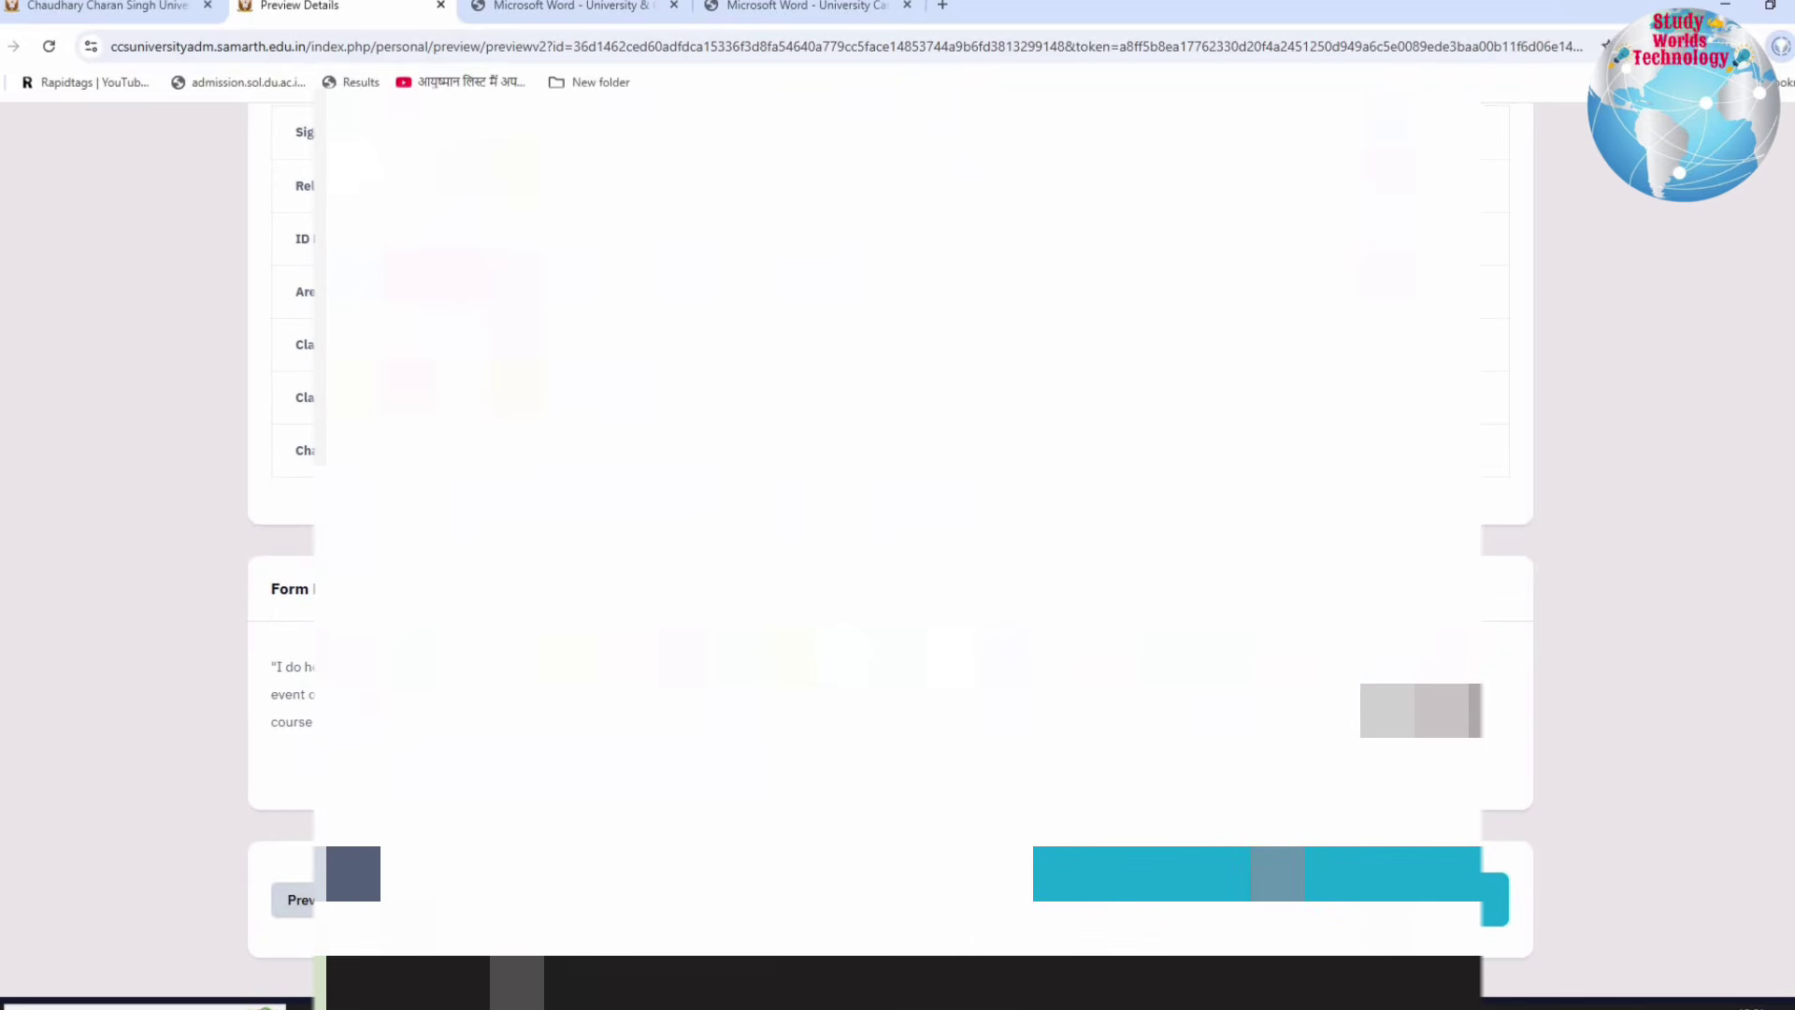
# Step: Read the Form Declaration below the preview and submit the previewed application for final verification
pyautogui.scroll(-4, 1194, 791)
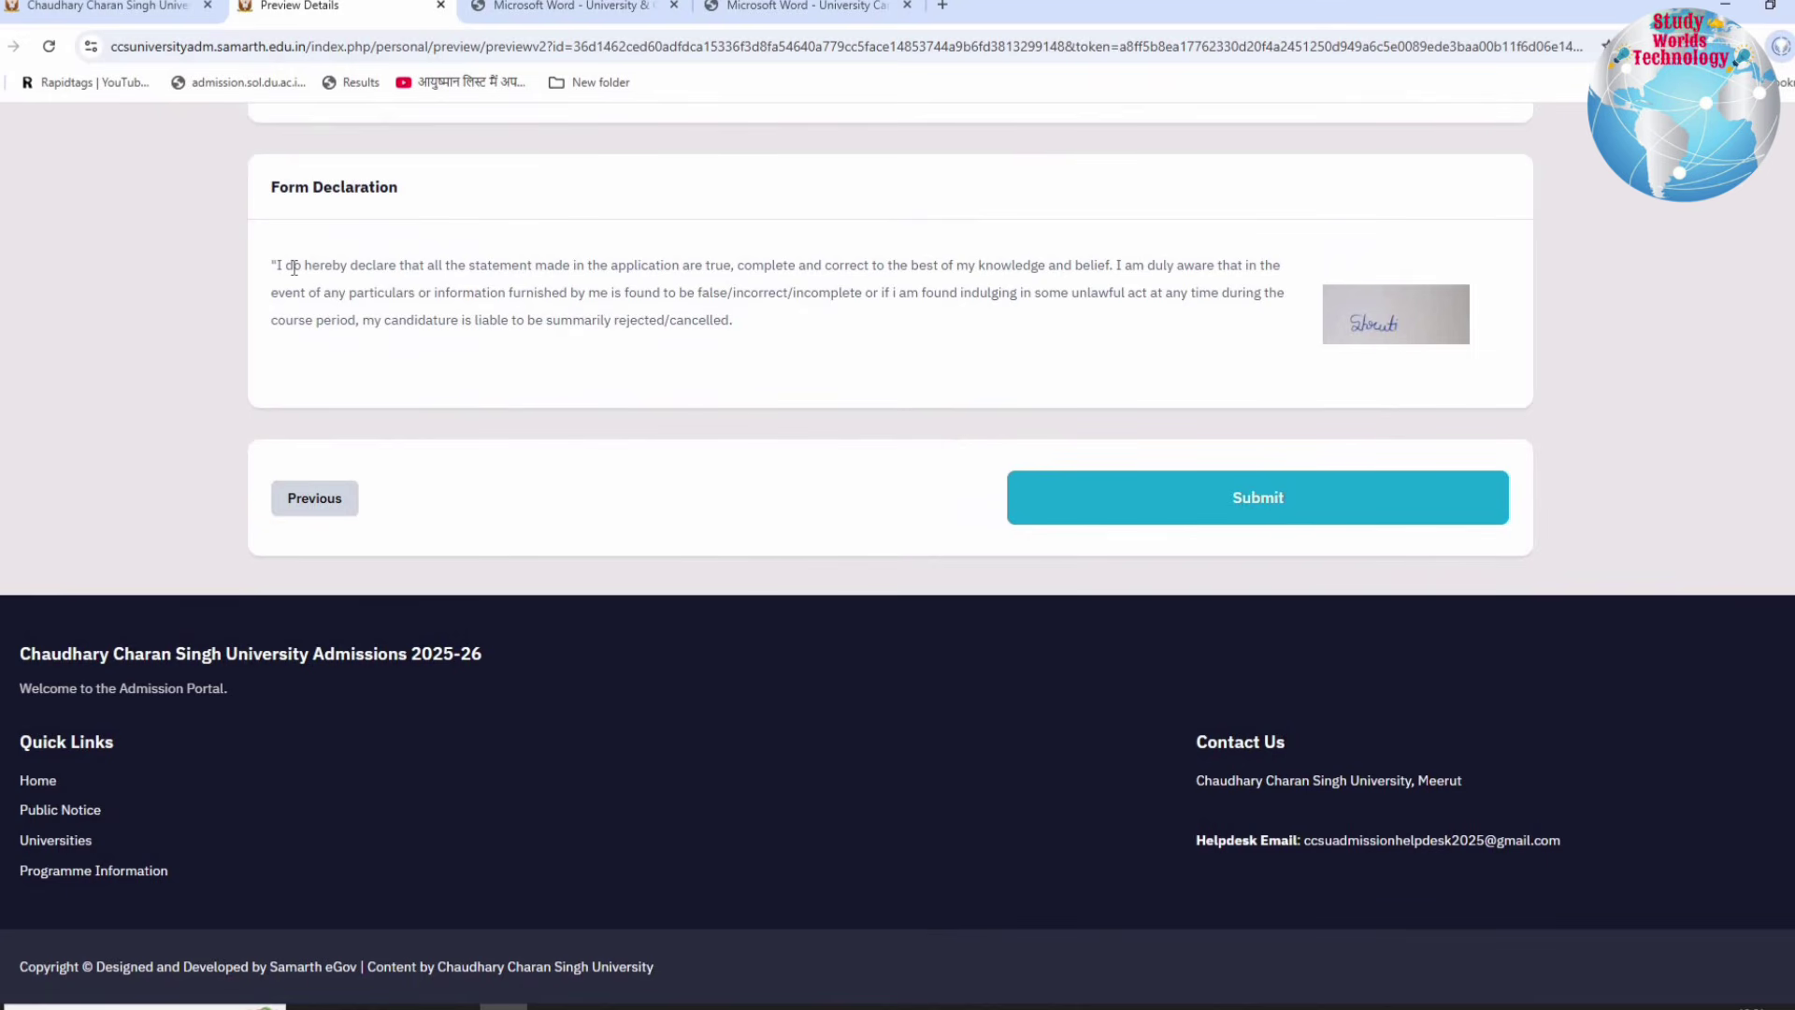
pyautogui.moveTo(292, 265); pyautogui.dragTo(637, 320)
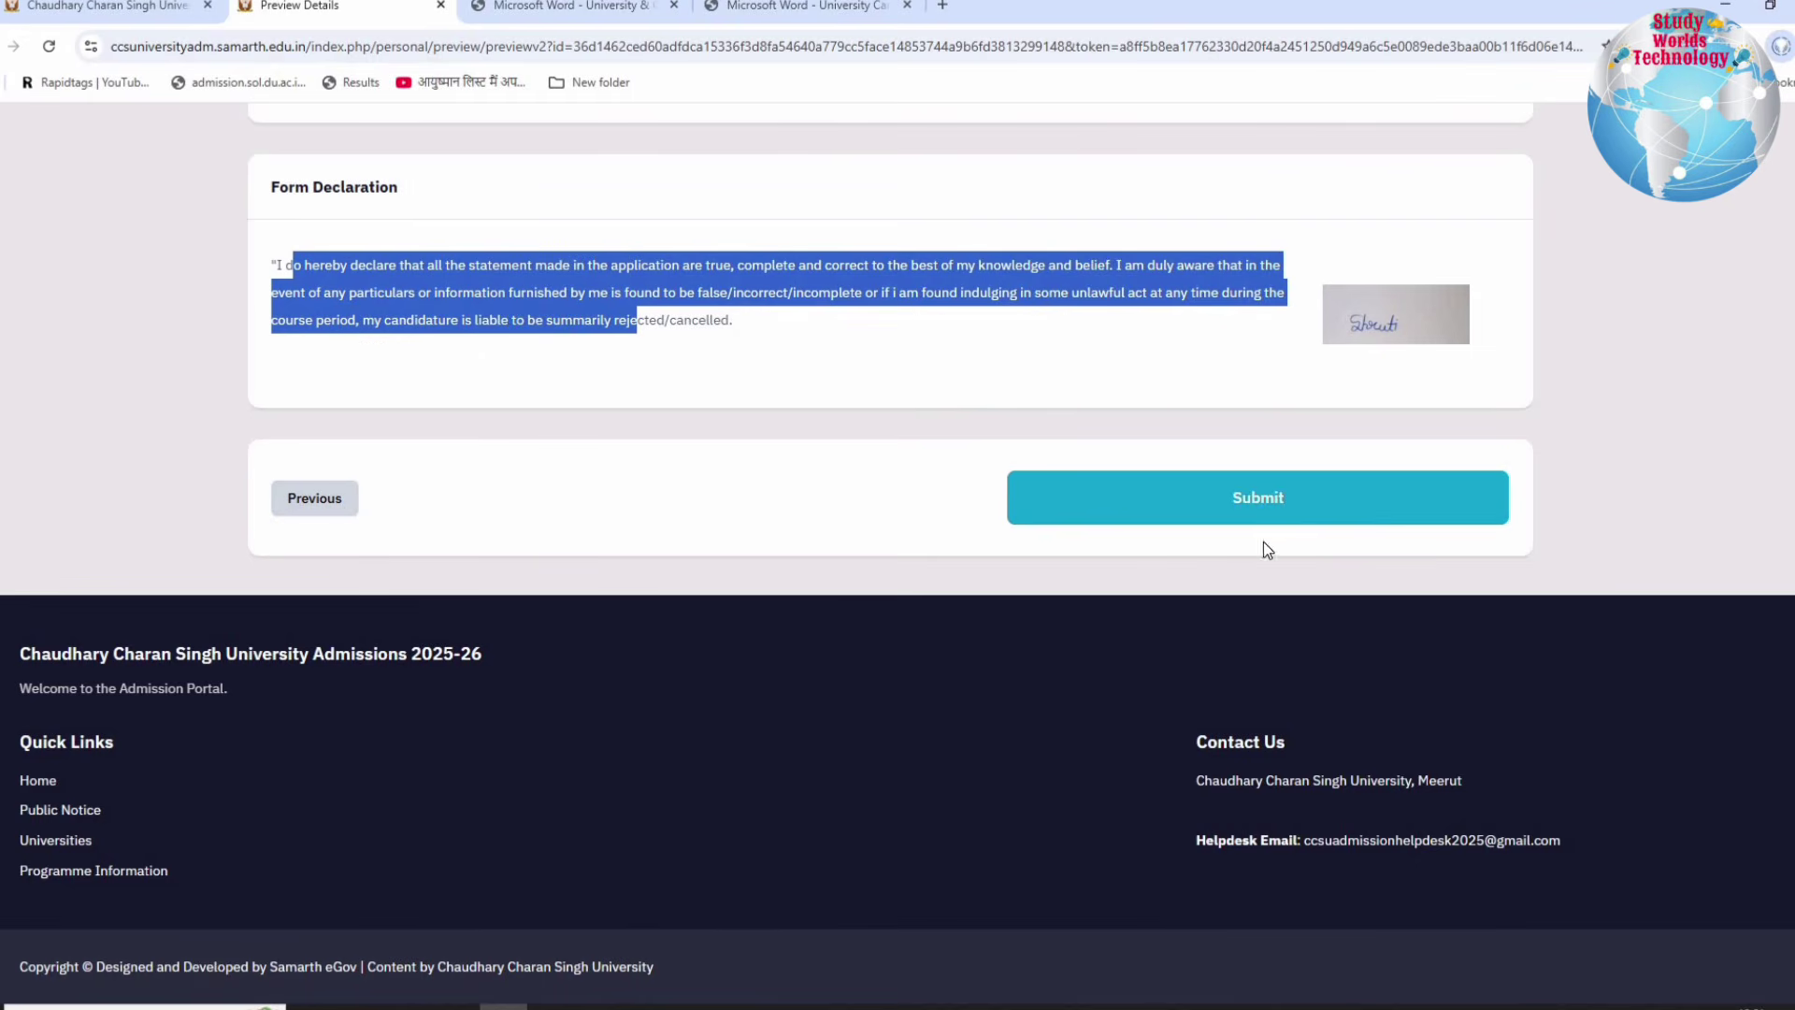
pyautogui.click(1273, 512)
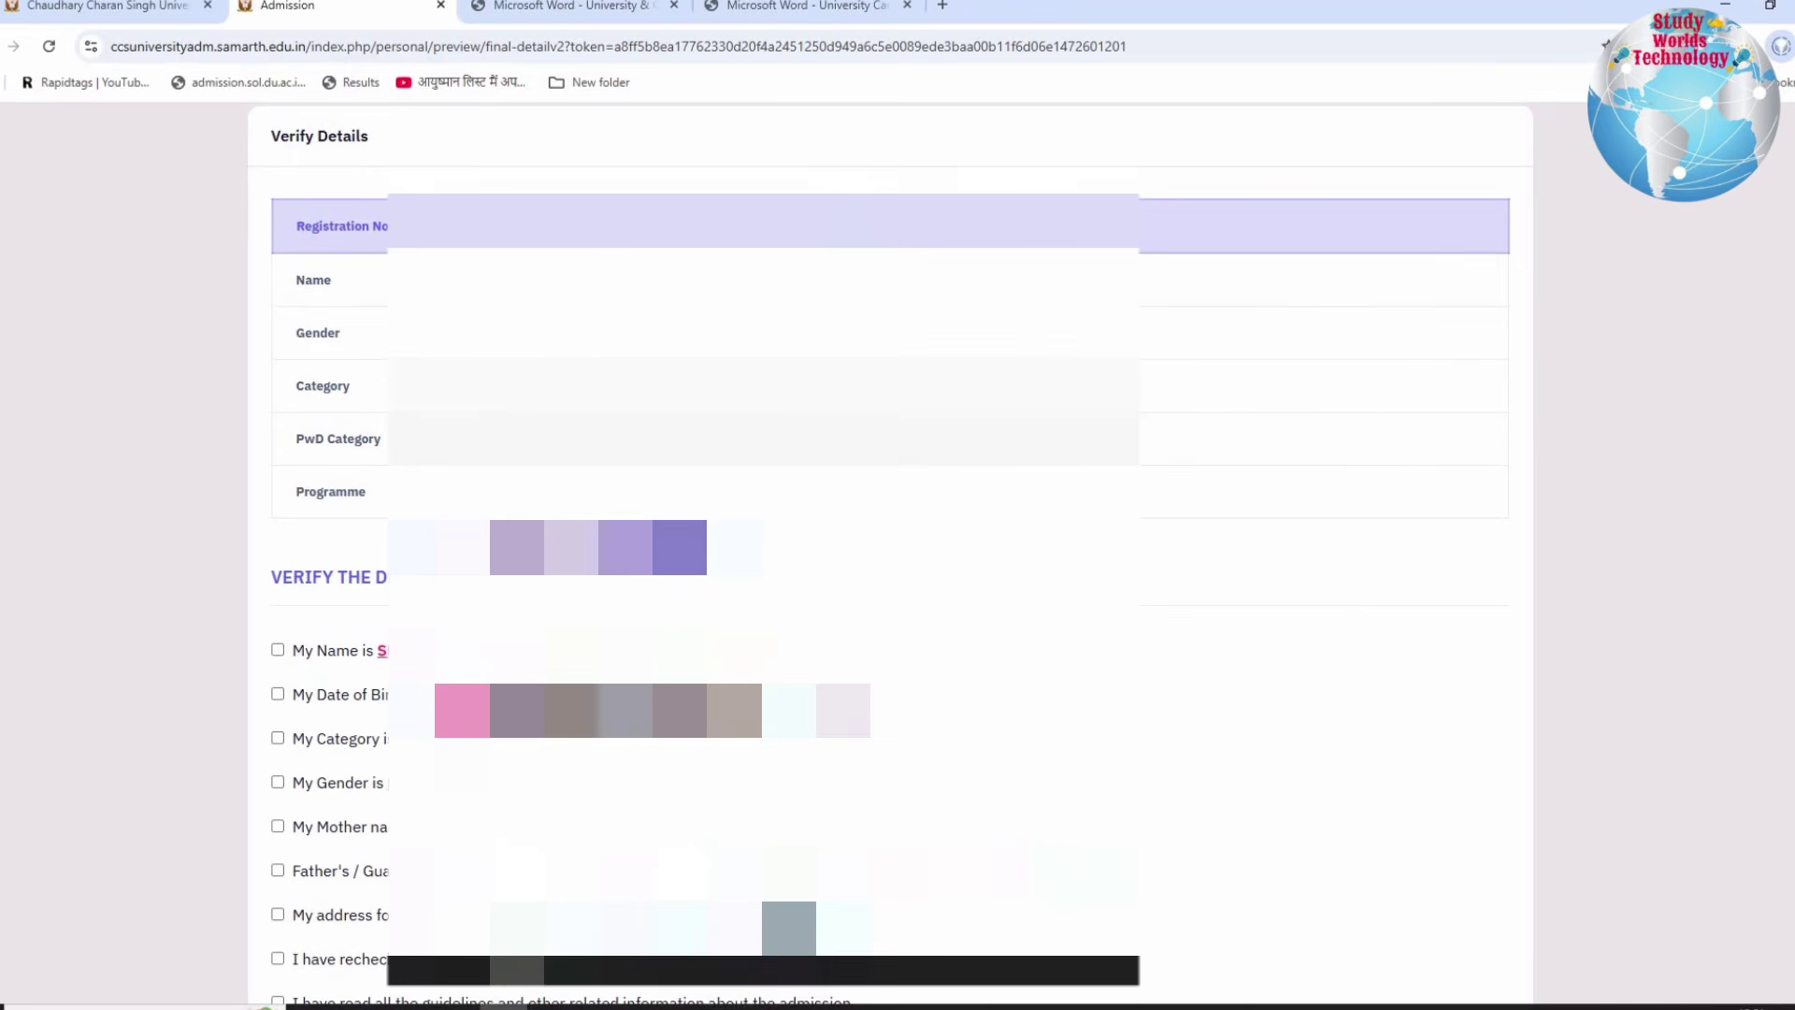
# Step: Check the Verify Details summary and tick the confirmations from the name through the address, the rechecked details and the admission guidelines
pyautogui.moveTo(290, 272); pyautogui.dragTo(951, 602)
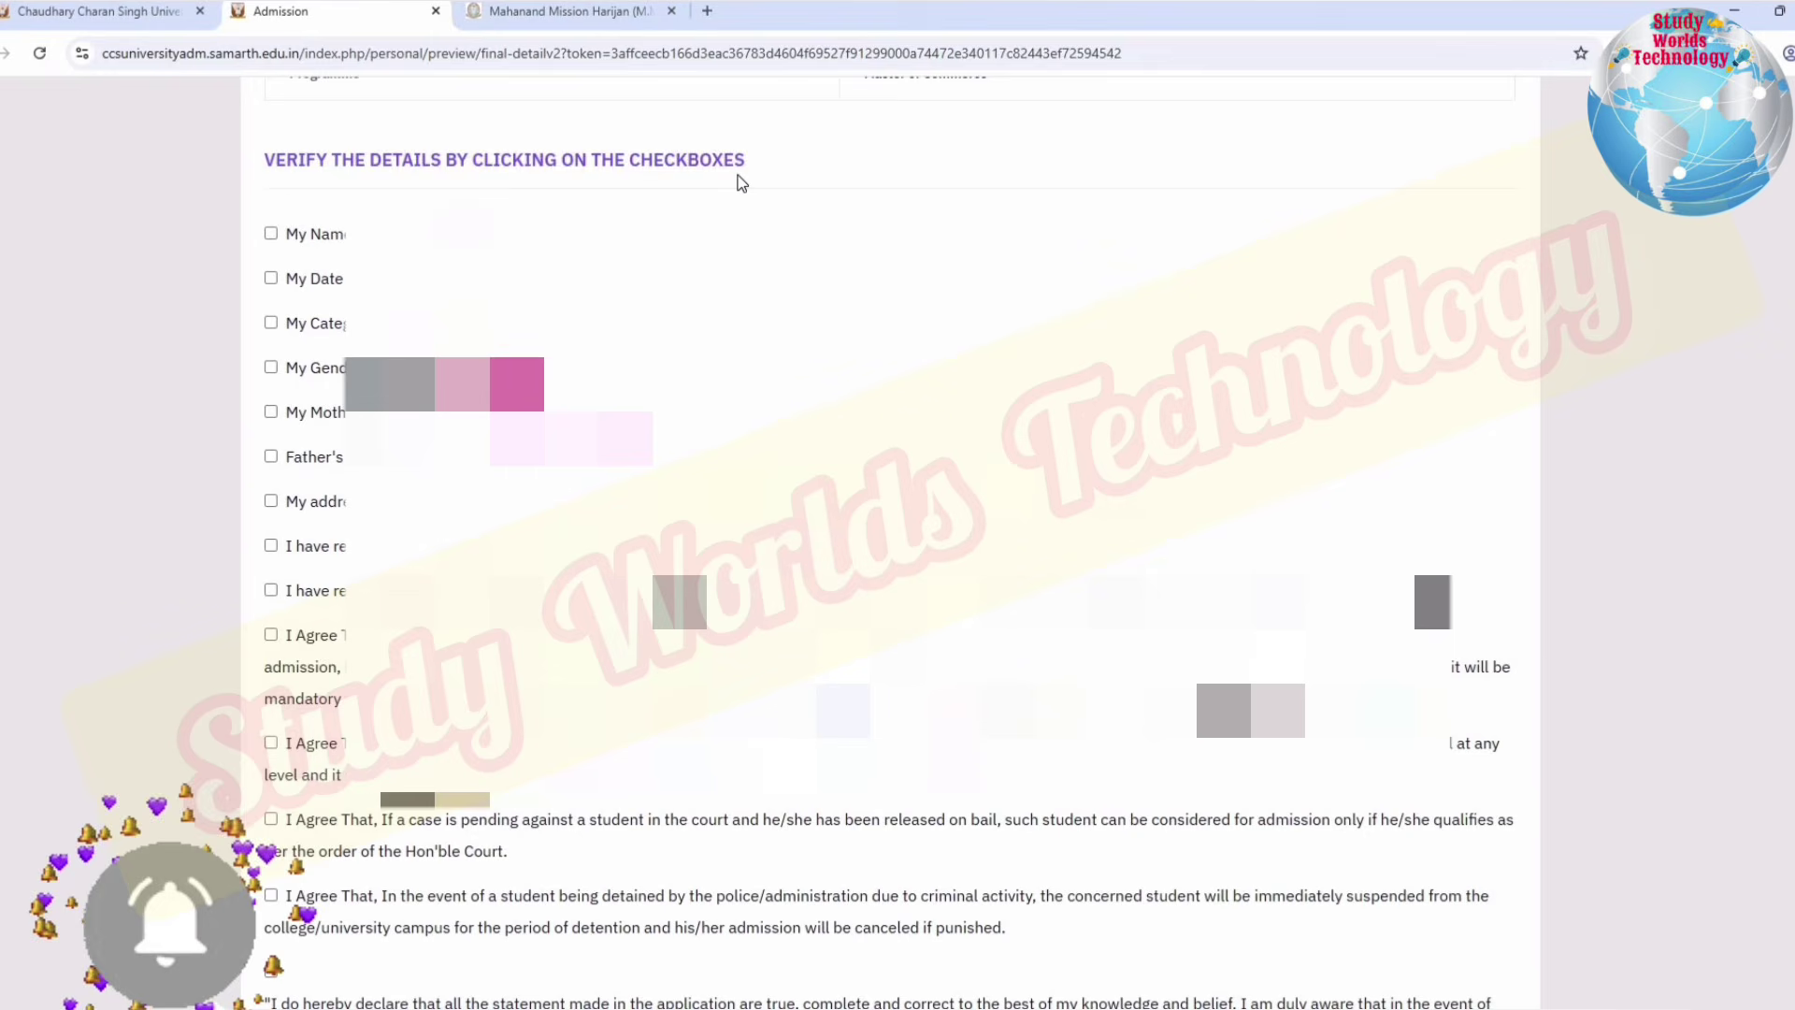
pyautogui.moveTo(739, 164); pyautogui.dragTo(277, 160)
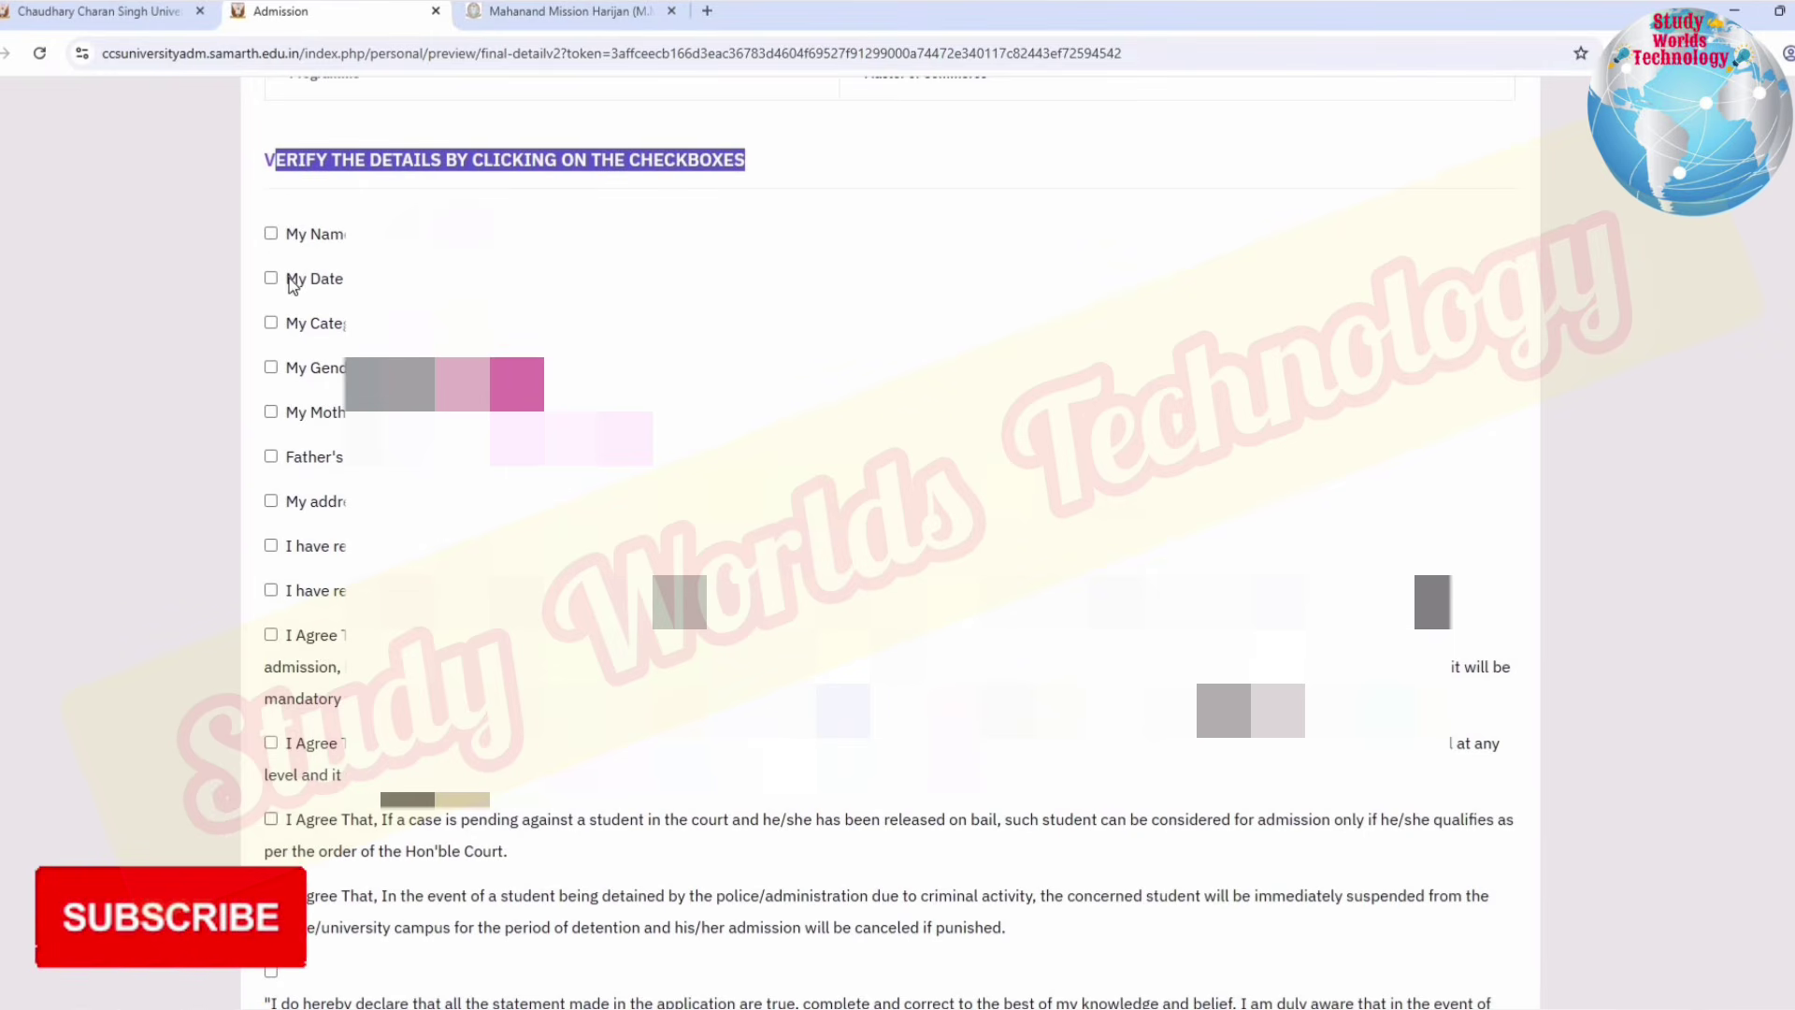
pyautogui.click(270, 233)
pyautogui.click(270, 278)
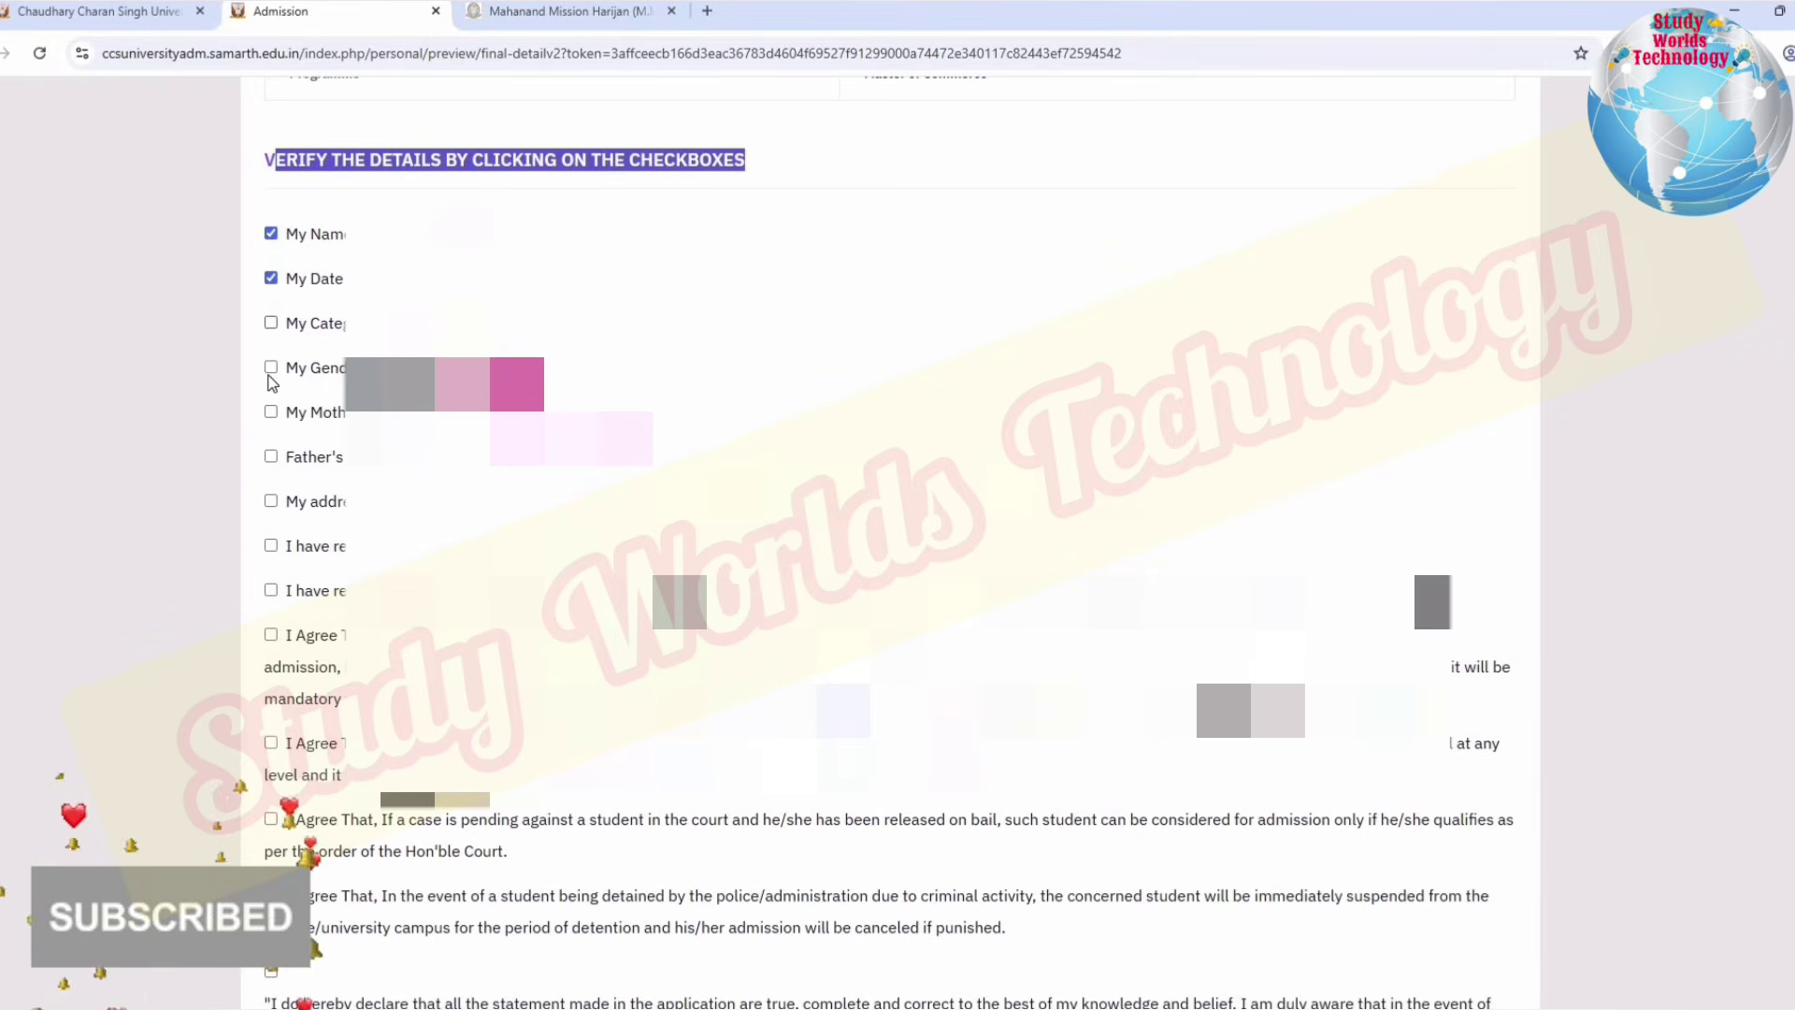
pyautogui.click(270, 322)
pyautogui.click(270, 366)
pyautogui.click(270, 456)
pyautogui.click(270, 501)
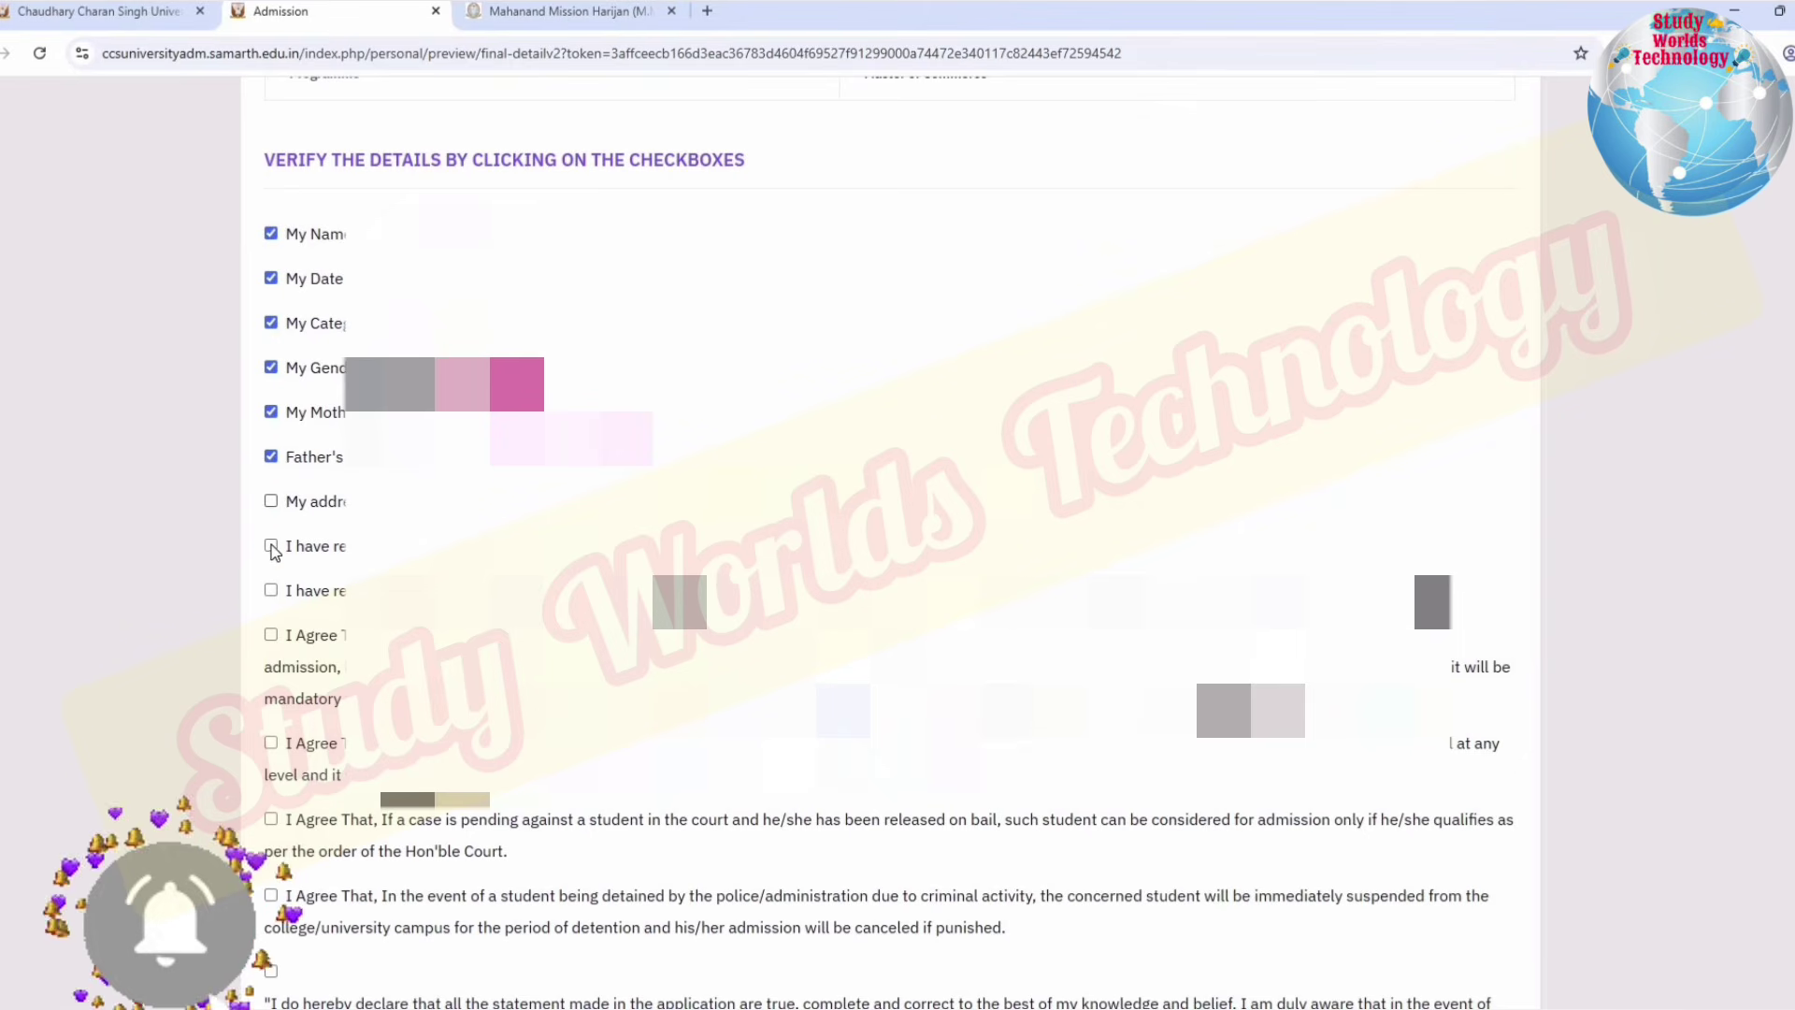
pyautogui.click(270, 545)
pyautogui.click(270, 590)
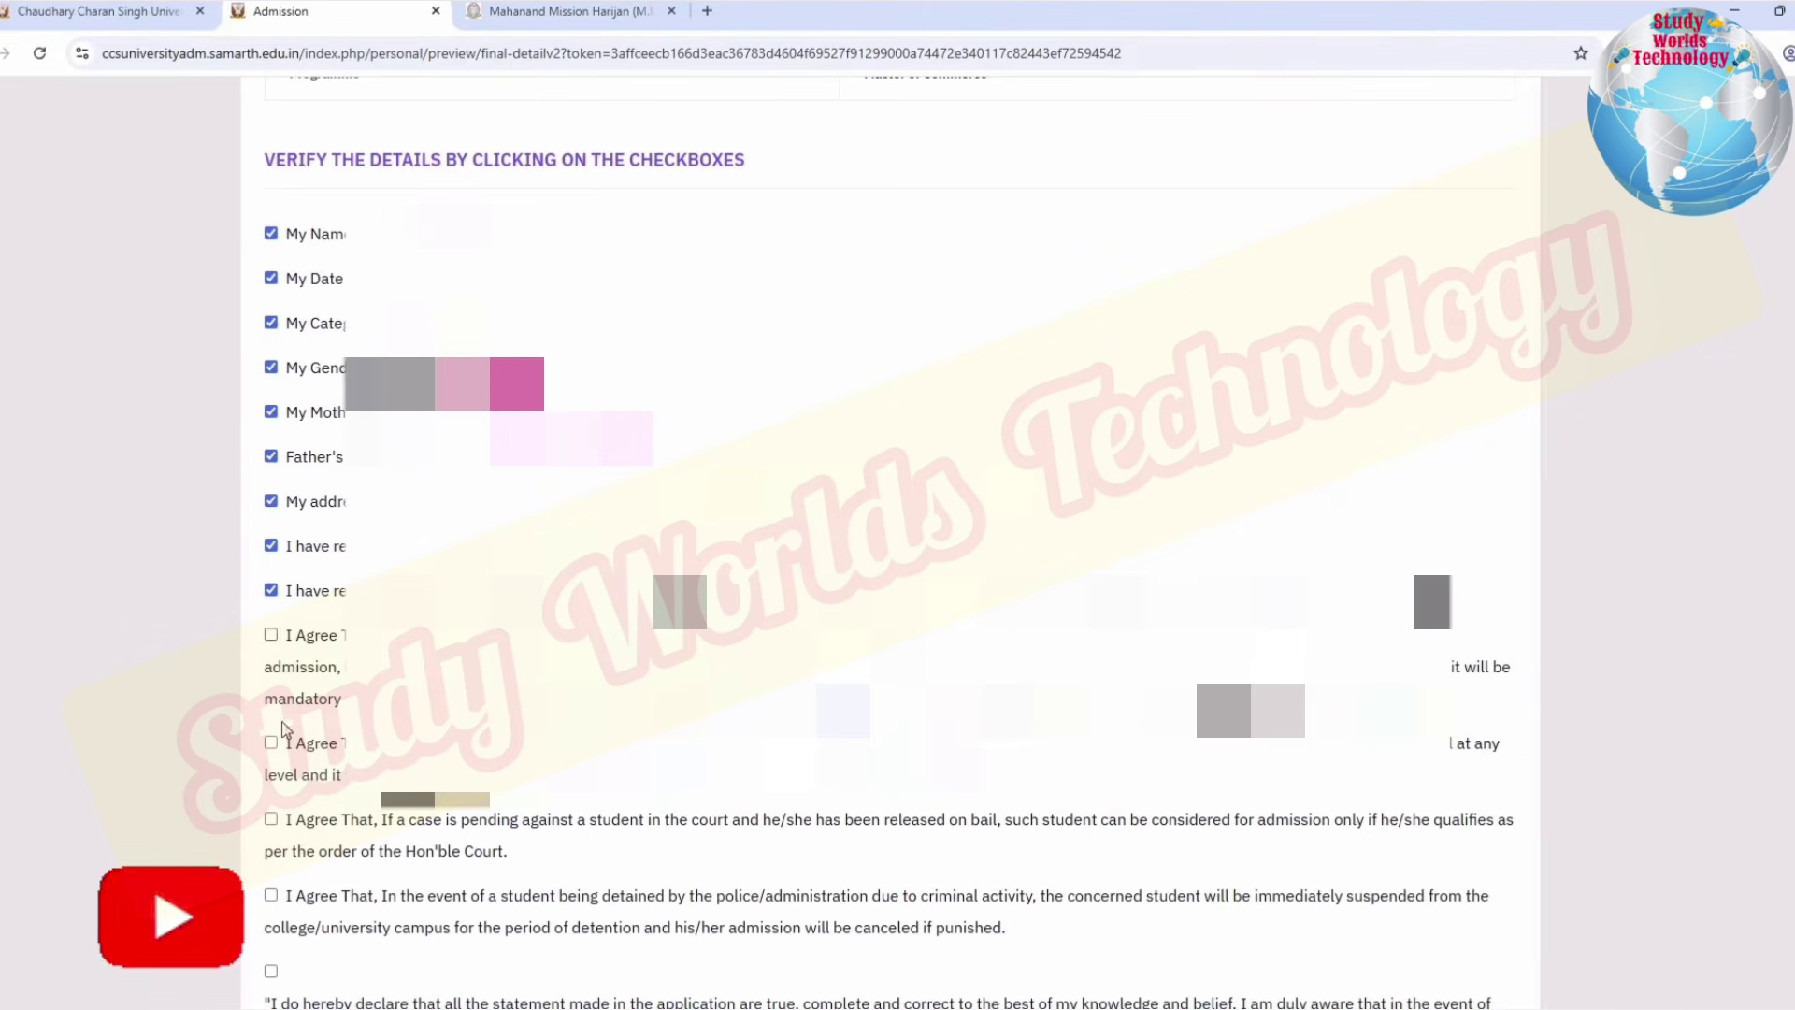
# Step: Accept all the "I Agree That" conditions and the final declaration, and submit the application
pyautogui.click(270, 634)
pyautogui.click(270, 744)
pyautogui.scroll(-5, 318, 788)
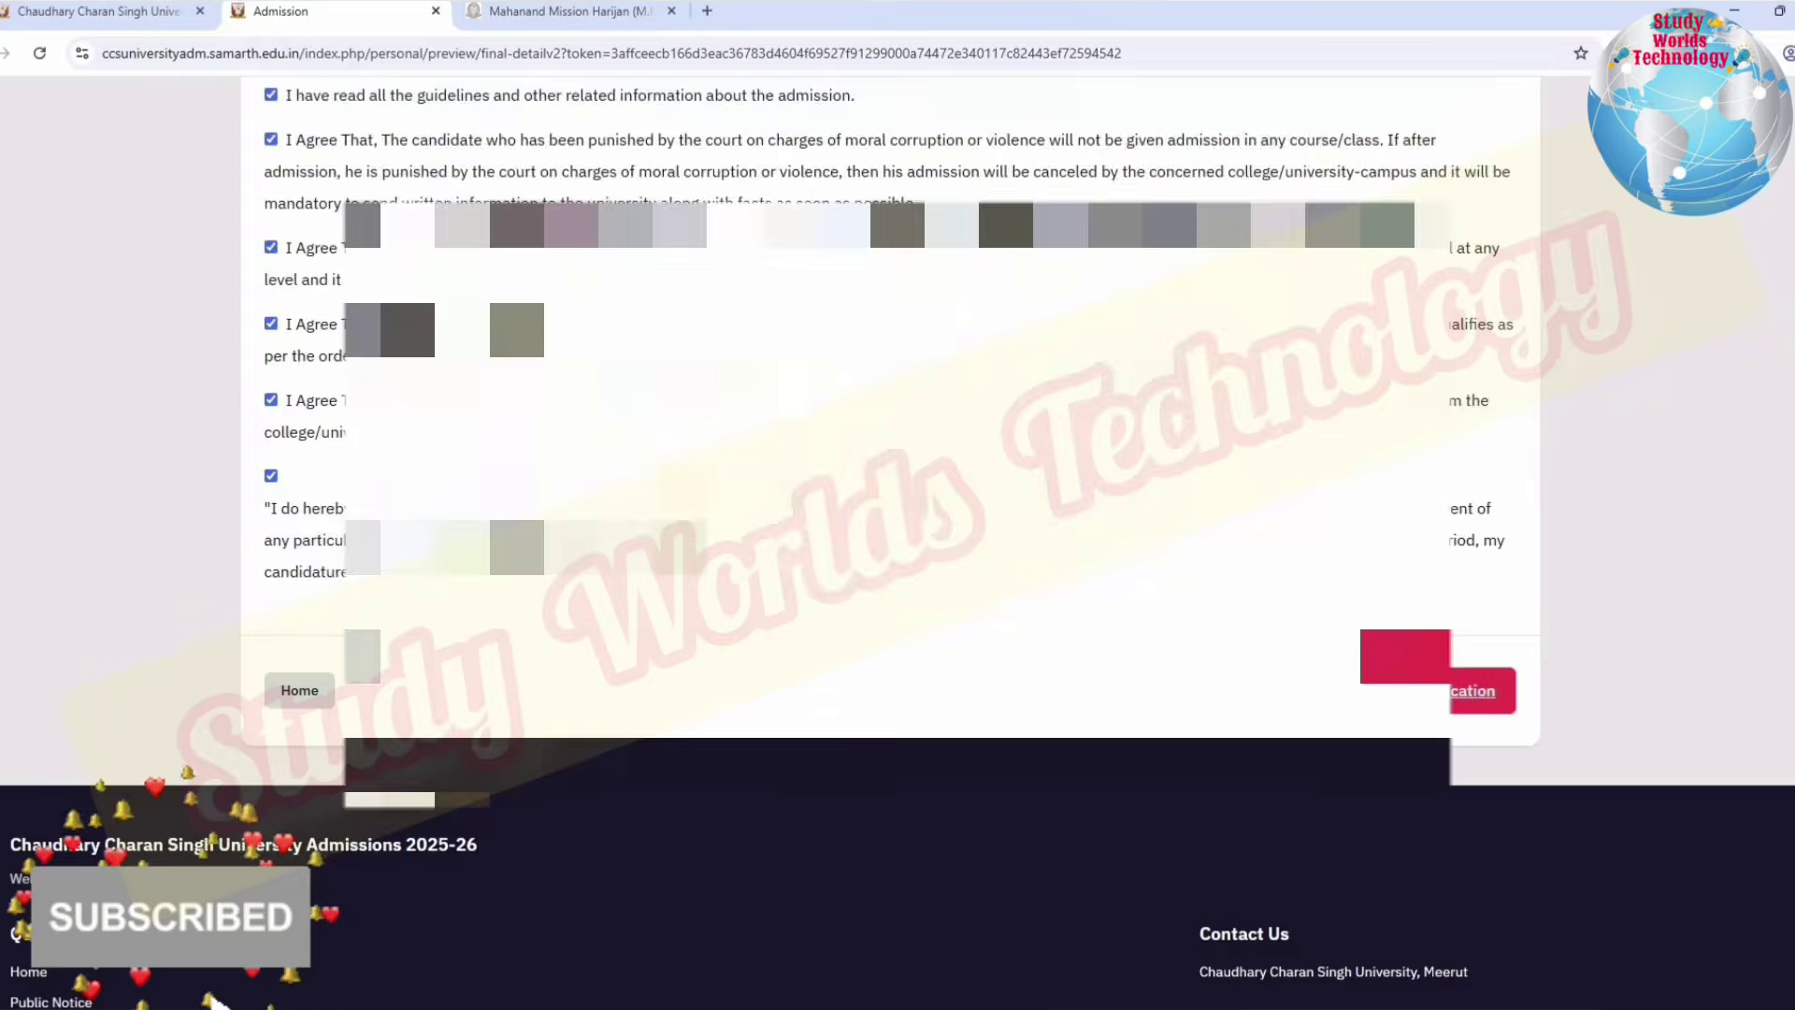
pyautogui.click(270, 324)
pyautogui.click(270, 400)
pyautogui.click(270, 475)
pyautogui.click(1422, 692)
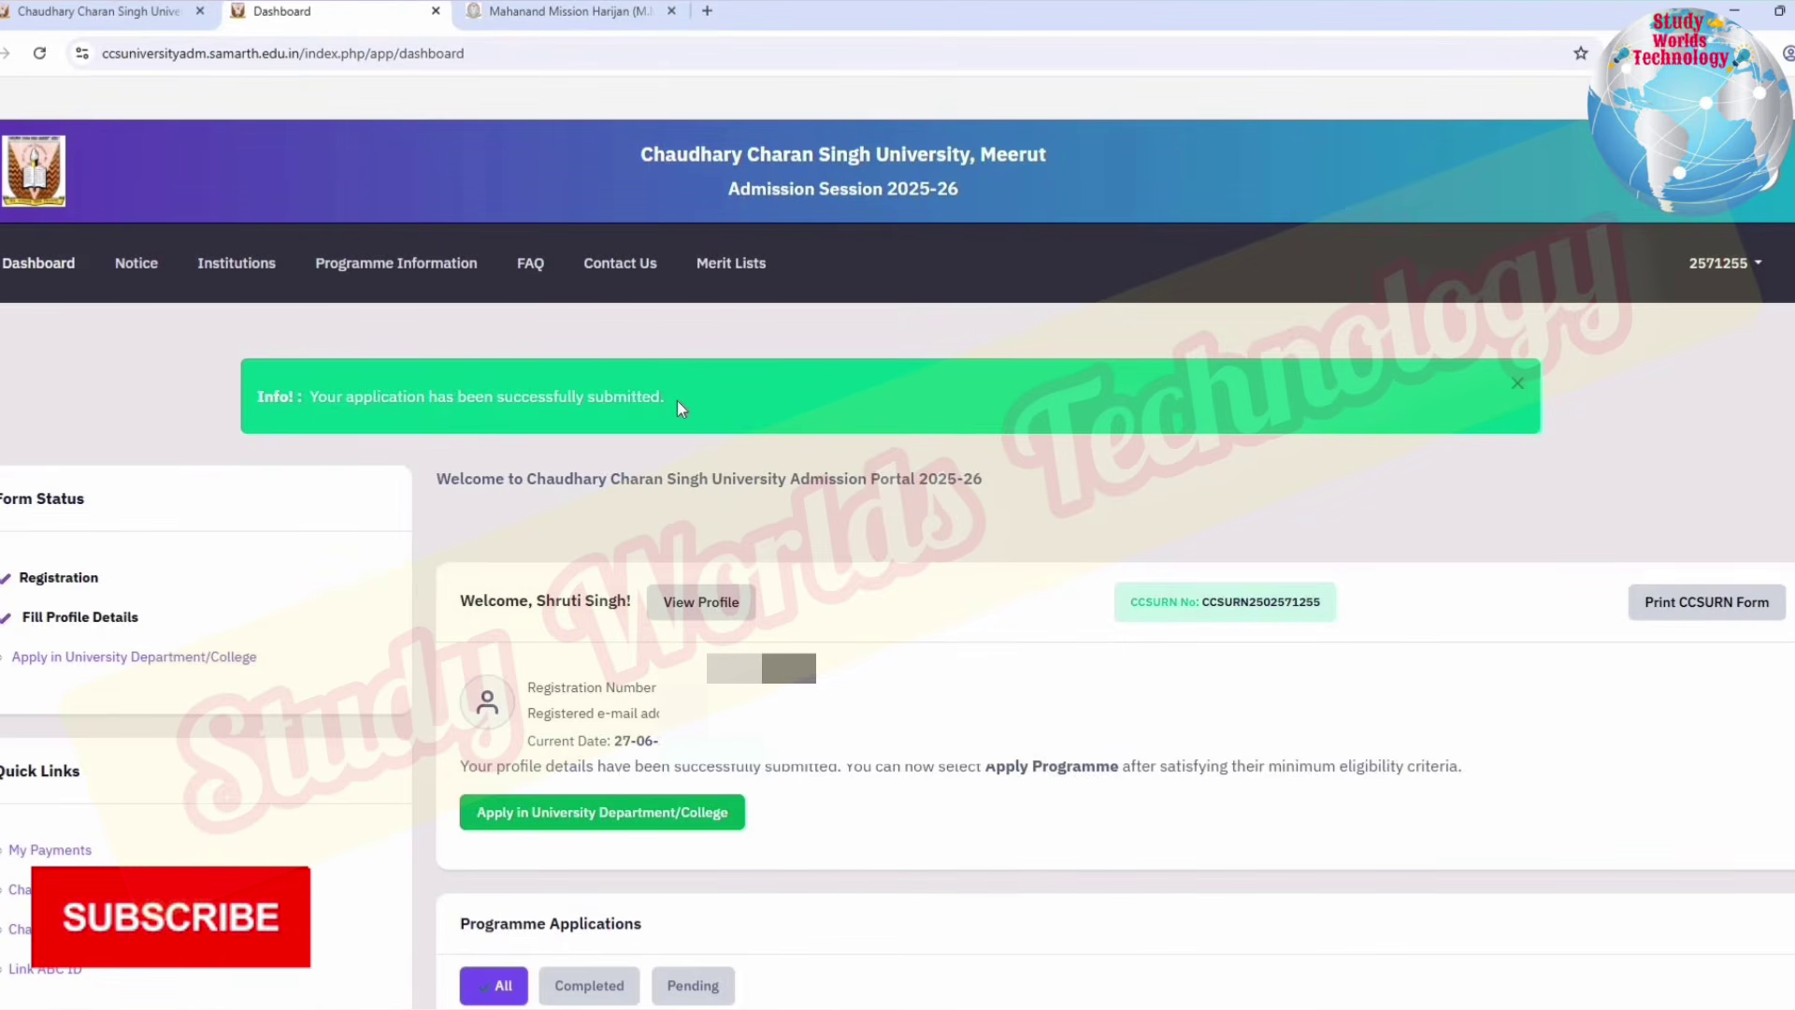
# Step: Read the submission message and check the application's status under Programme Applications
pyautogui.moveTo(327, 396); pyautogui.dragTo(677, 400)
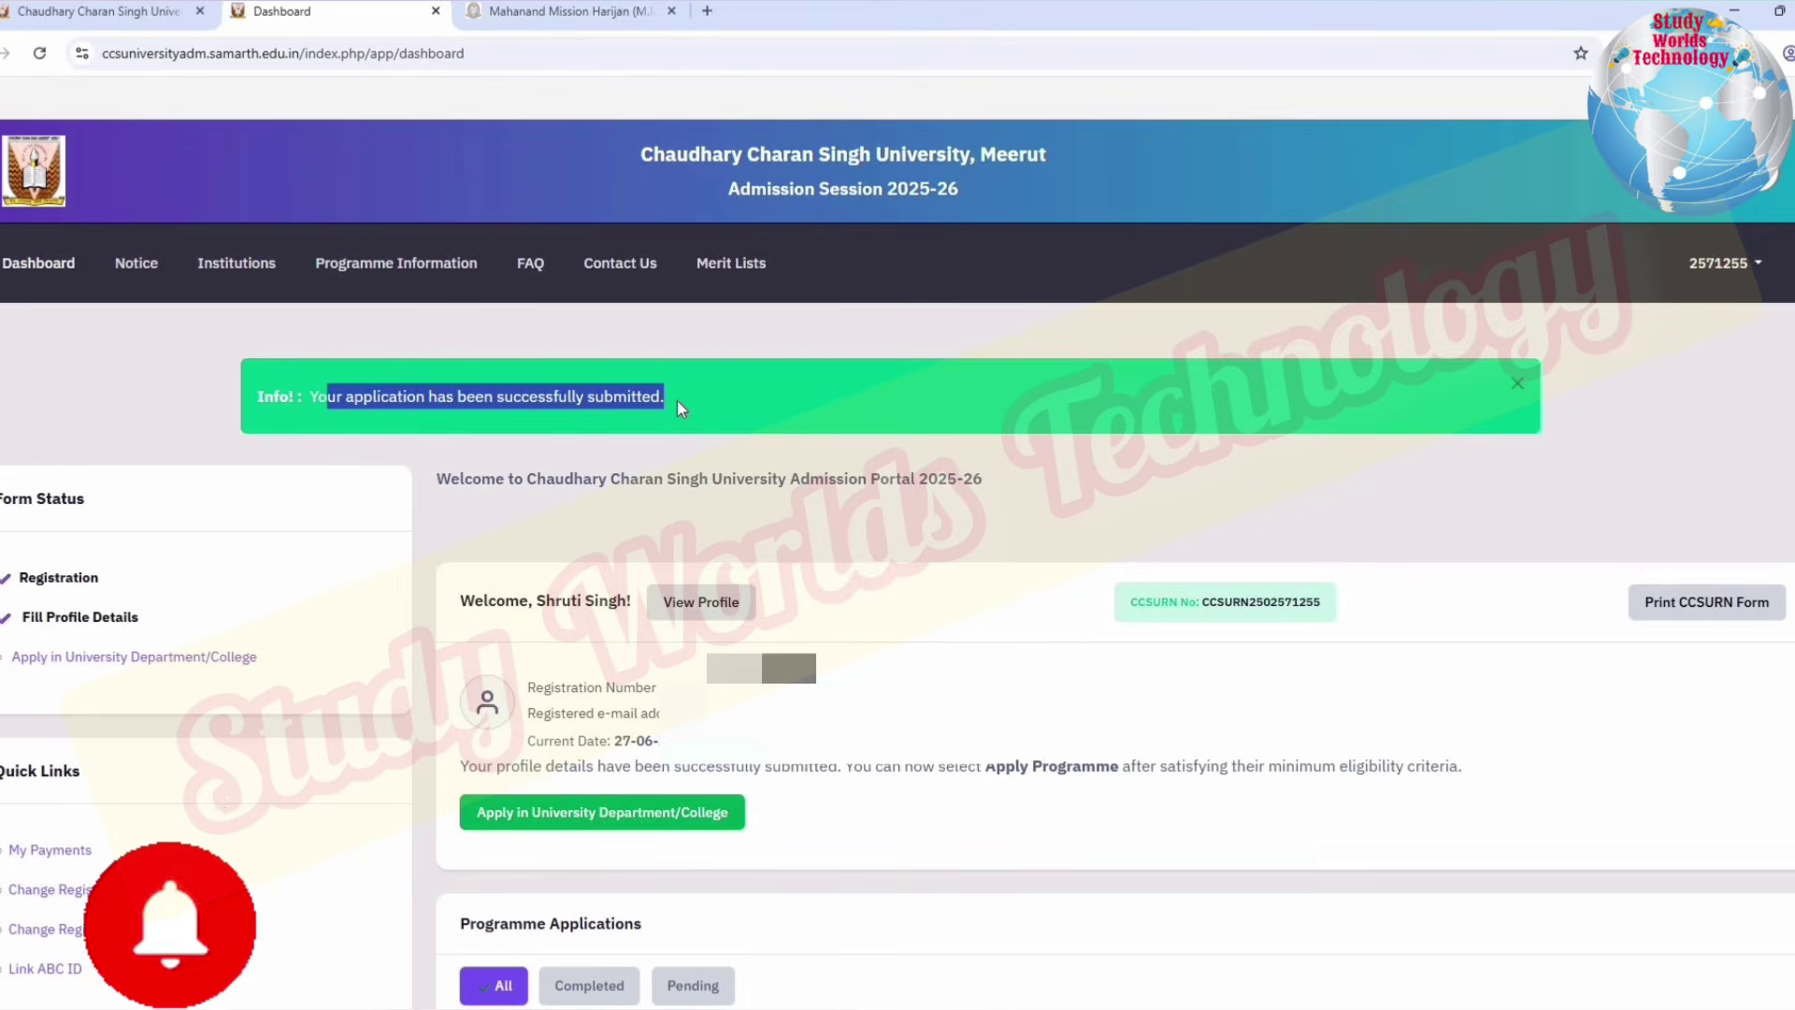
pyautogui.scroll(-5, 677, 400)
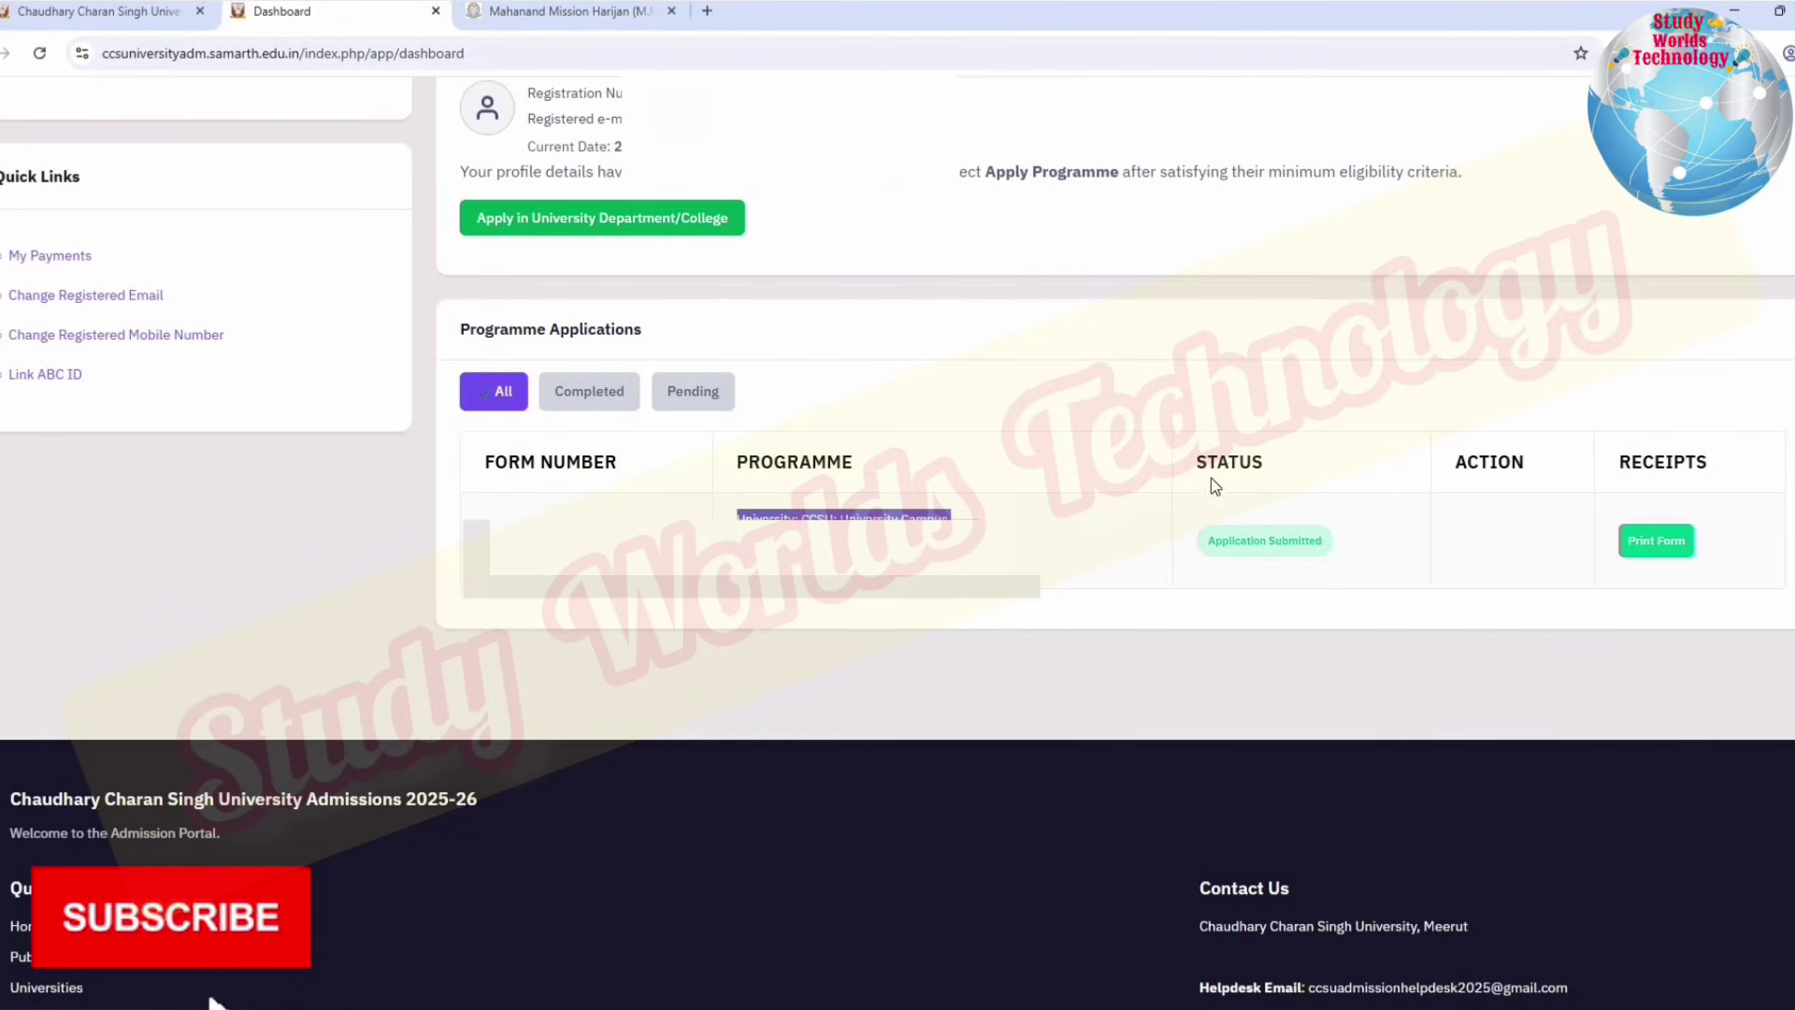
pyautogui.moveTo(1175, 458); pyautogui.dragTo(1294, 545)
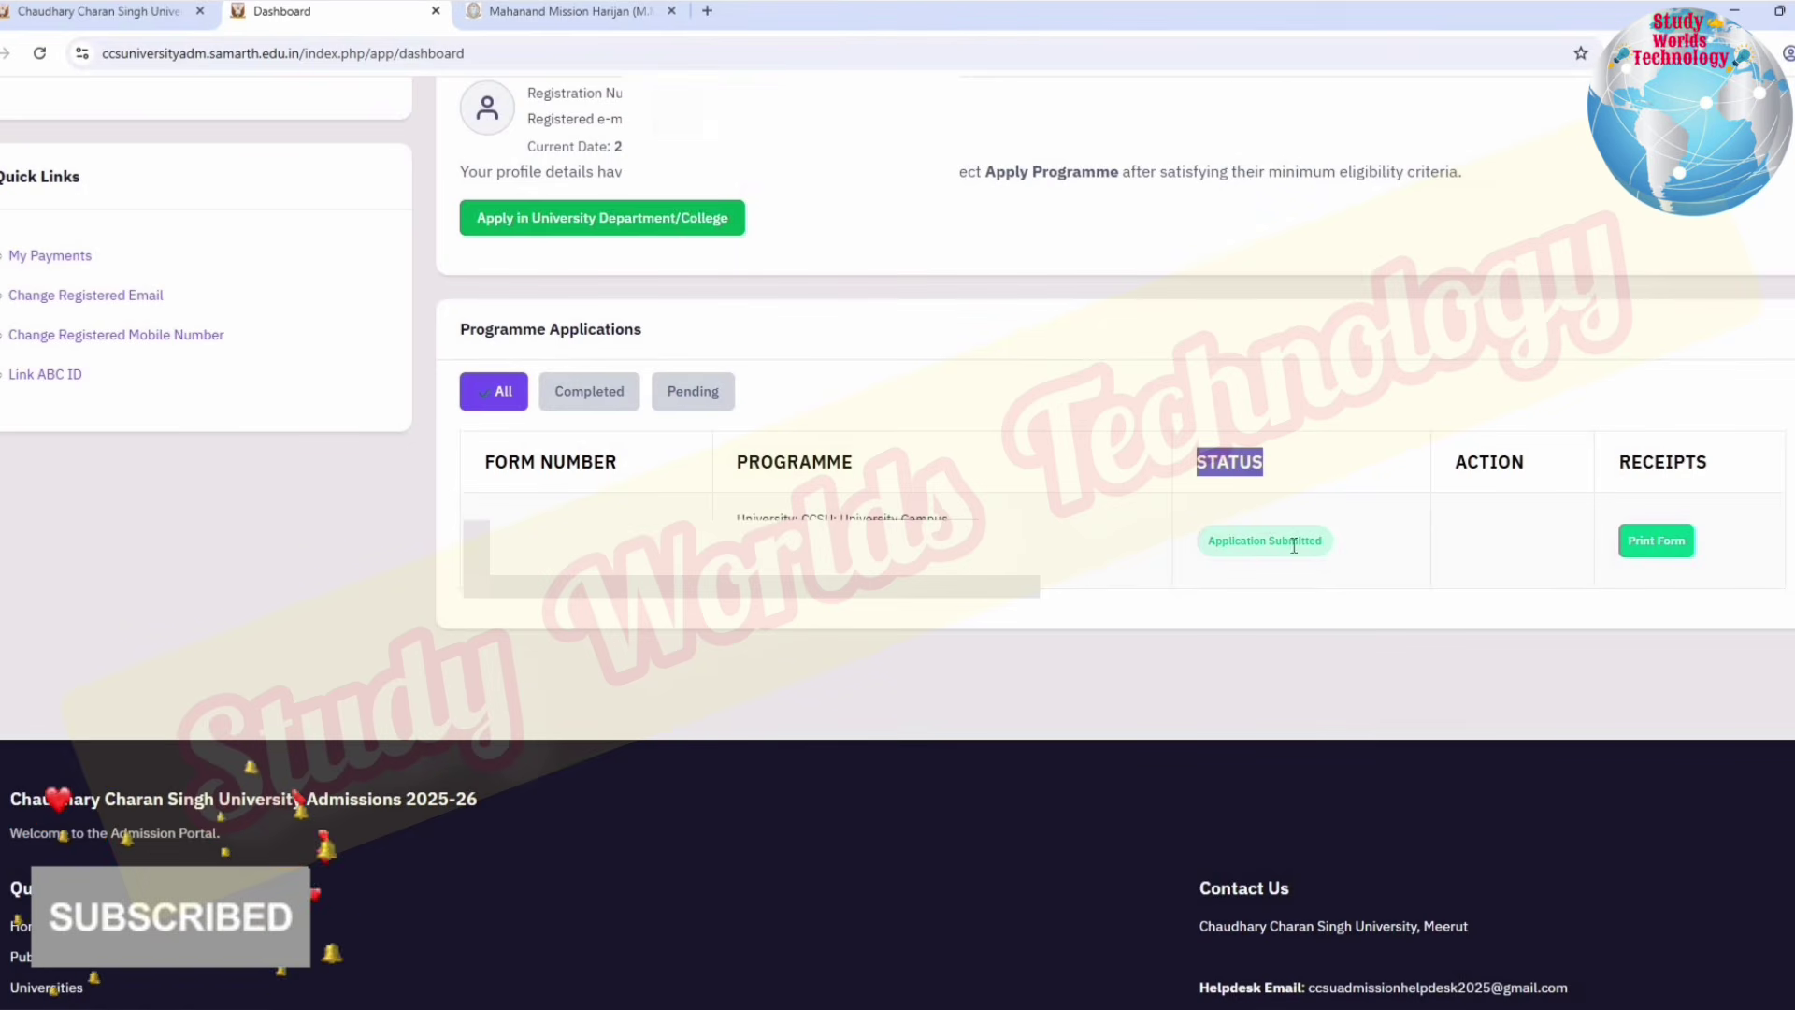
pyautogui.click(1342, 561)
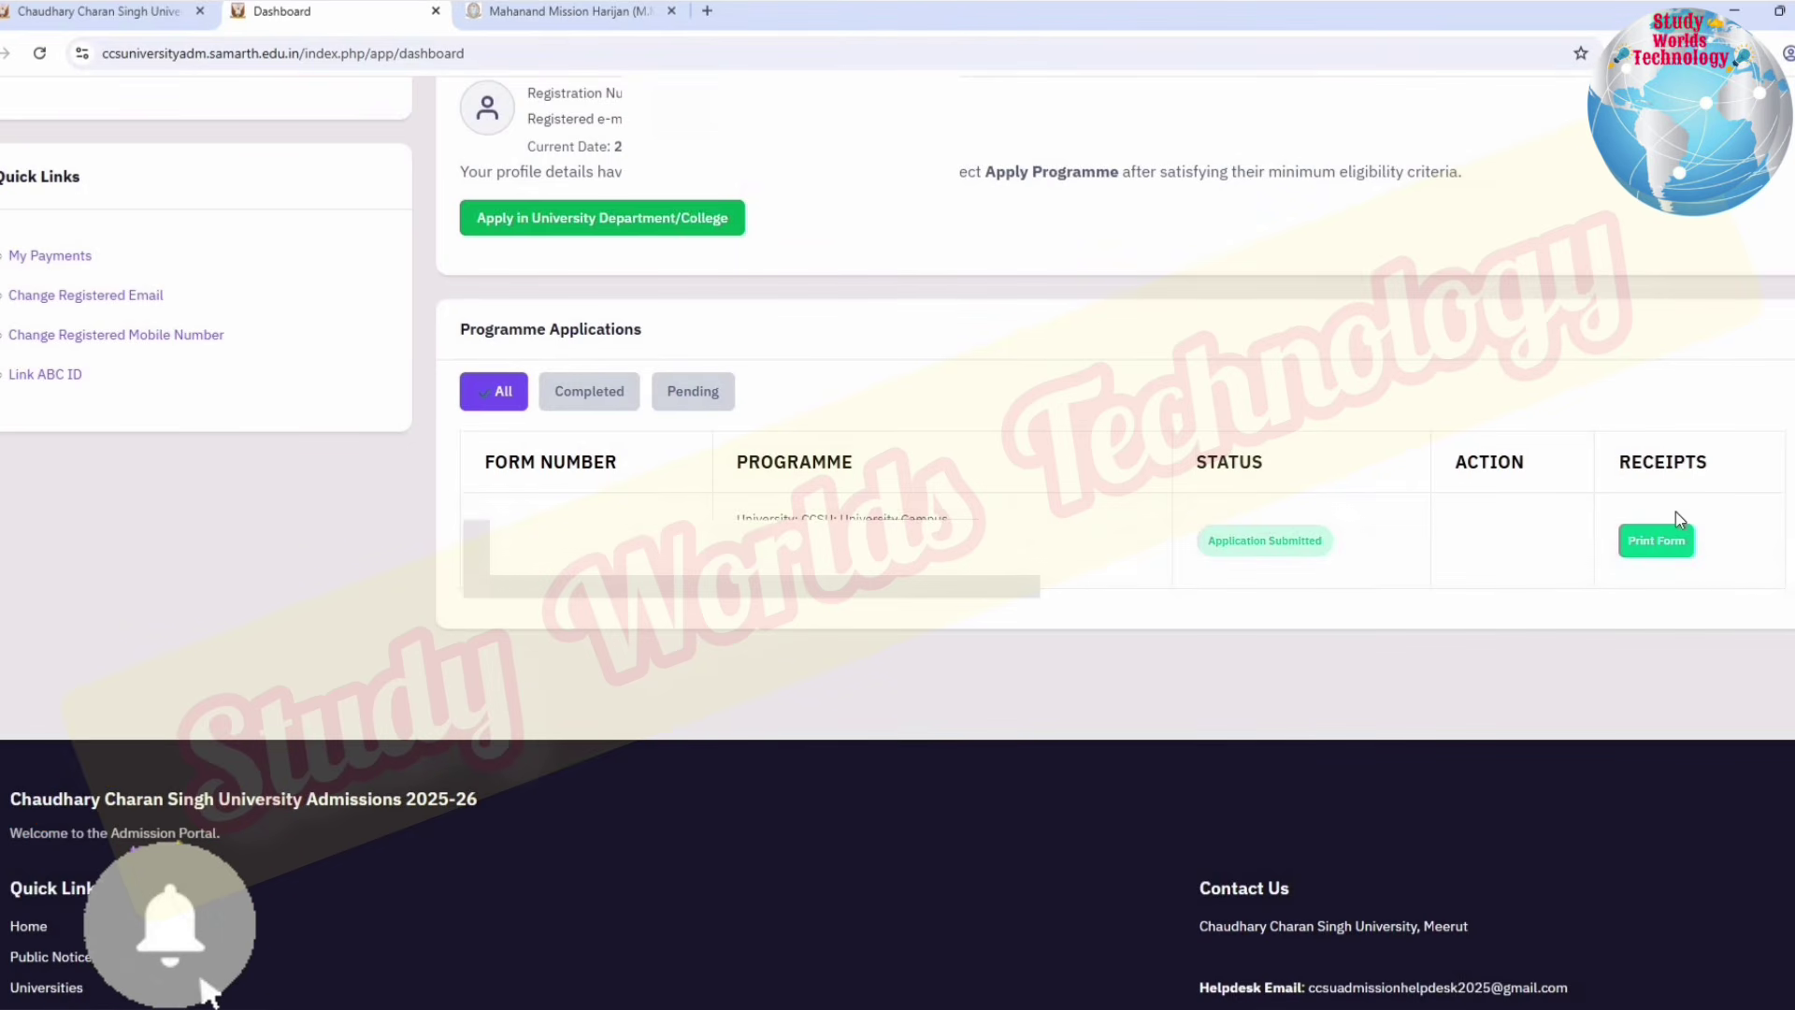
# Step: Open the printable form of the submitted application and review both pages down to the closing declaration
pyautogui.click(1658, 538)
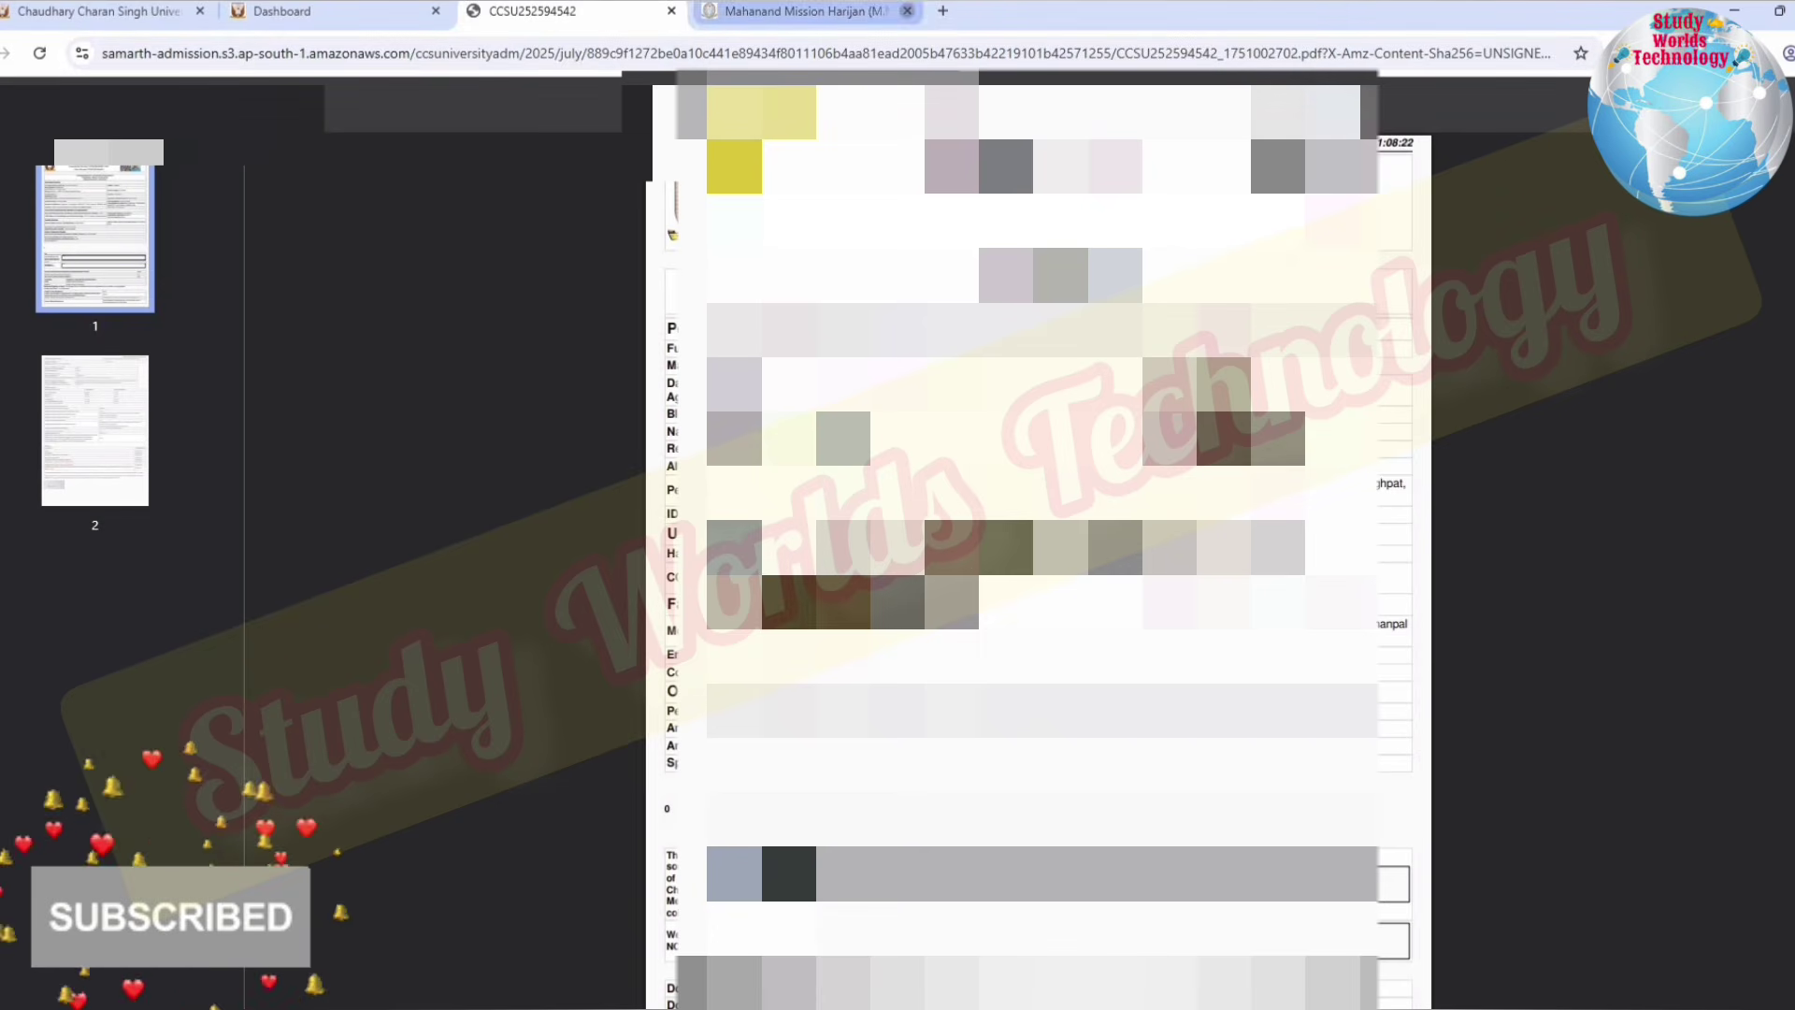
pyautogui.moveTo(926, 140); pyautogui.dragTo(1088, 546)
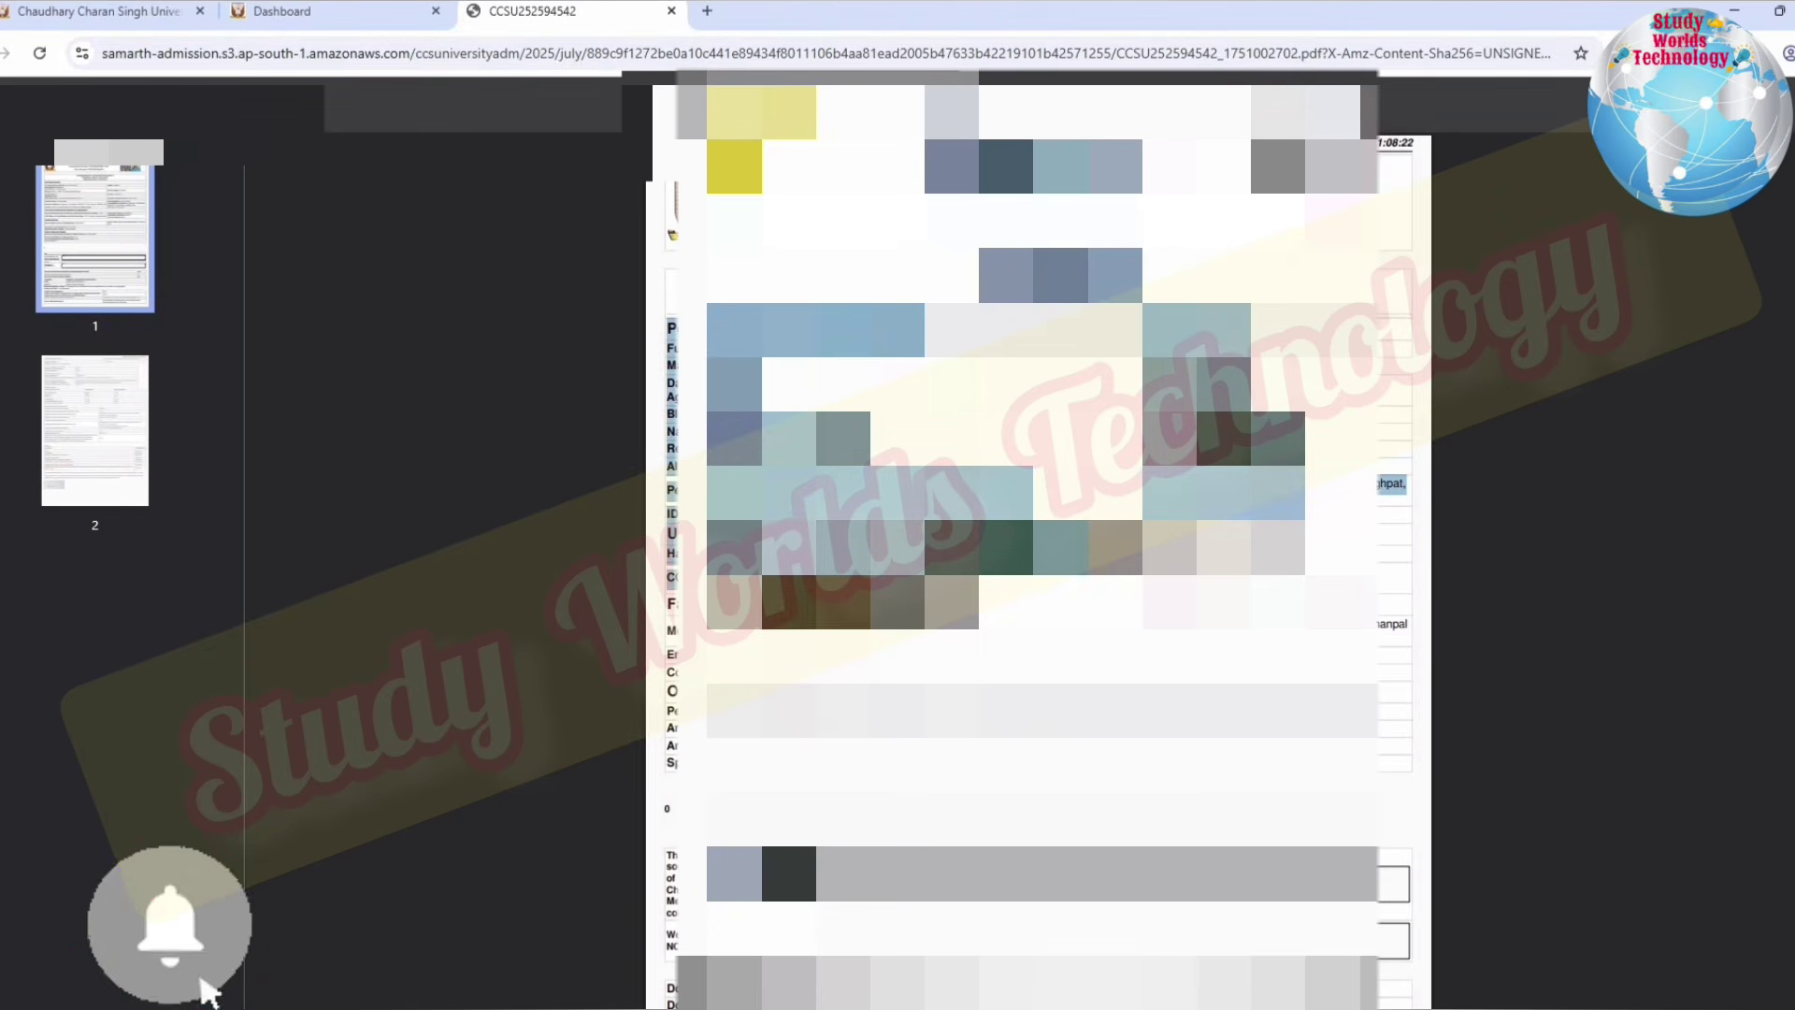
pyautogui.scroll(-10, 206, 991)
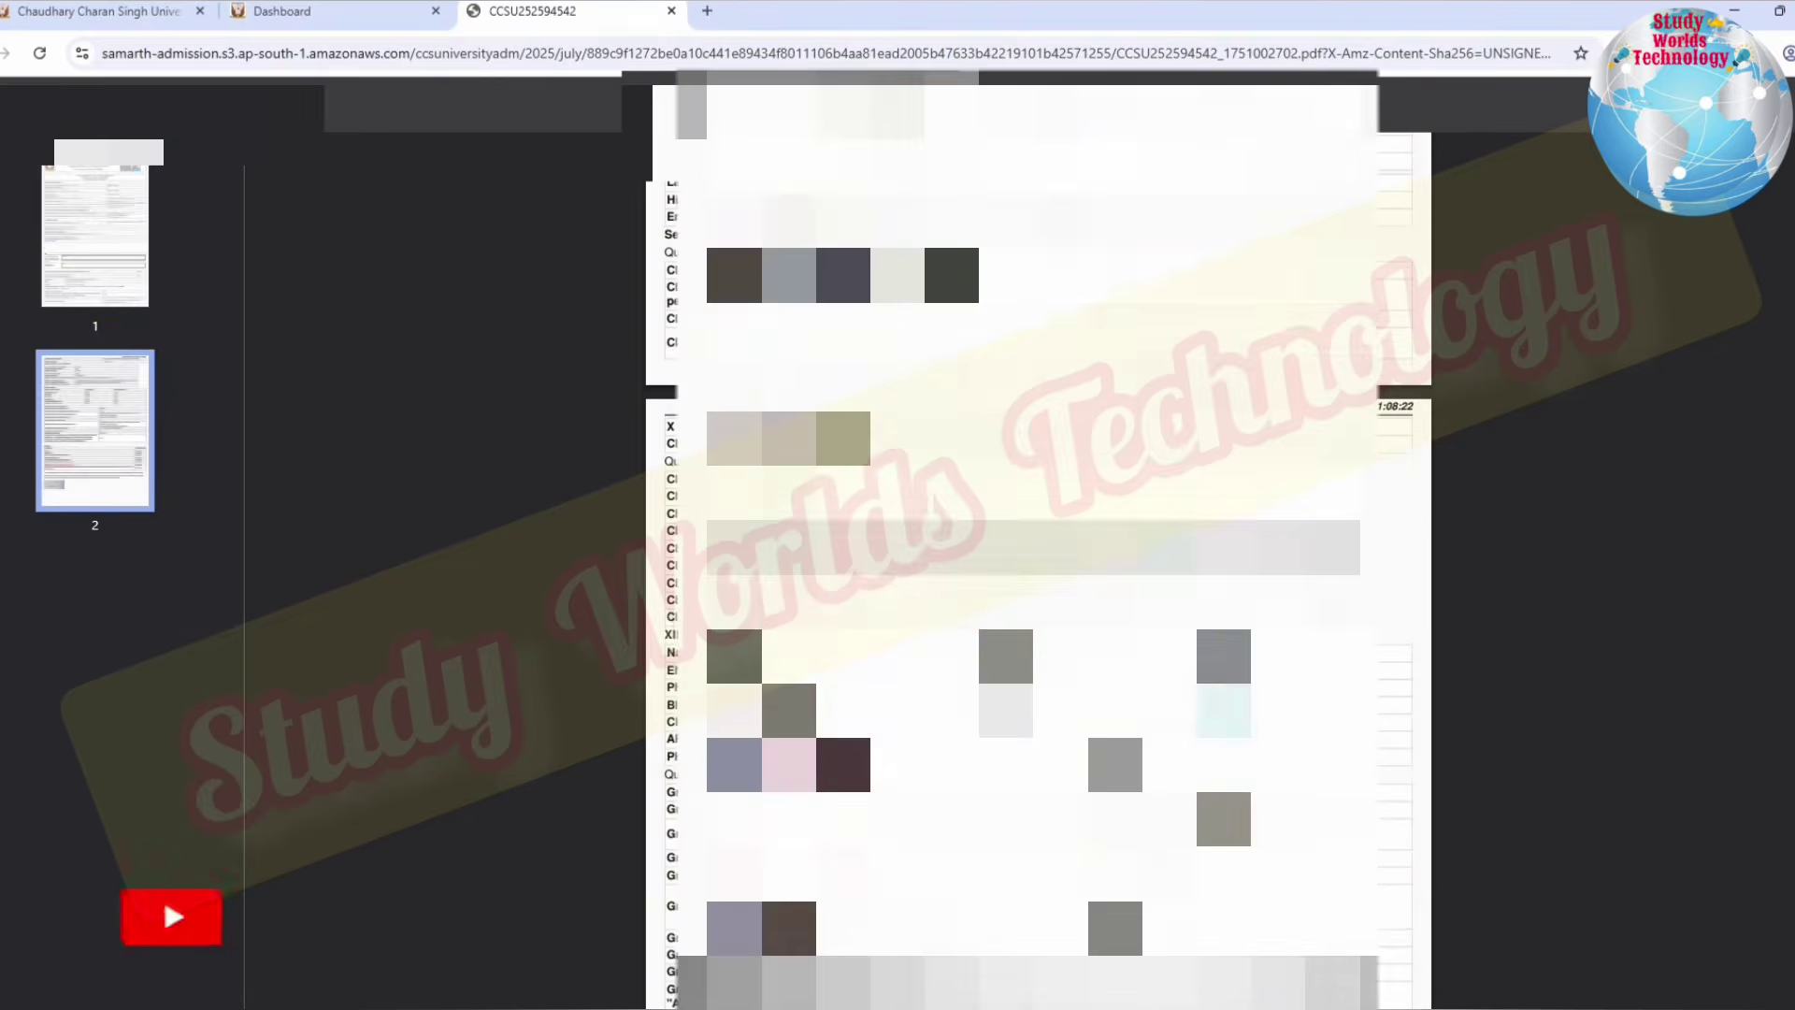
pyautogui.scroll(-5, 1037, 543)
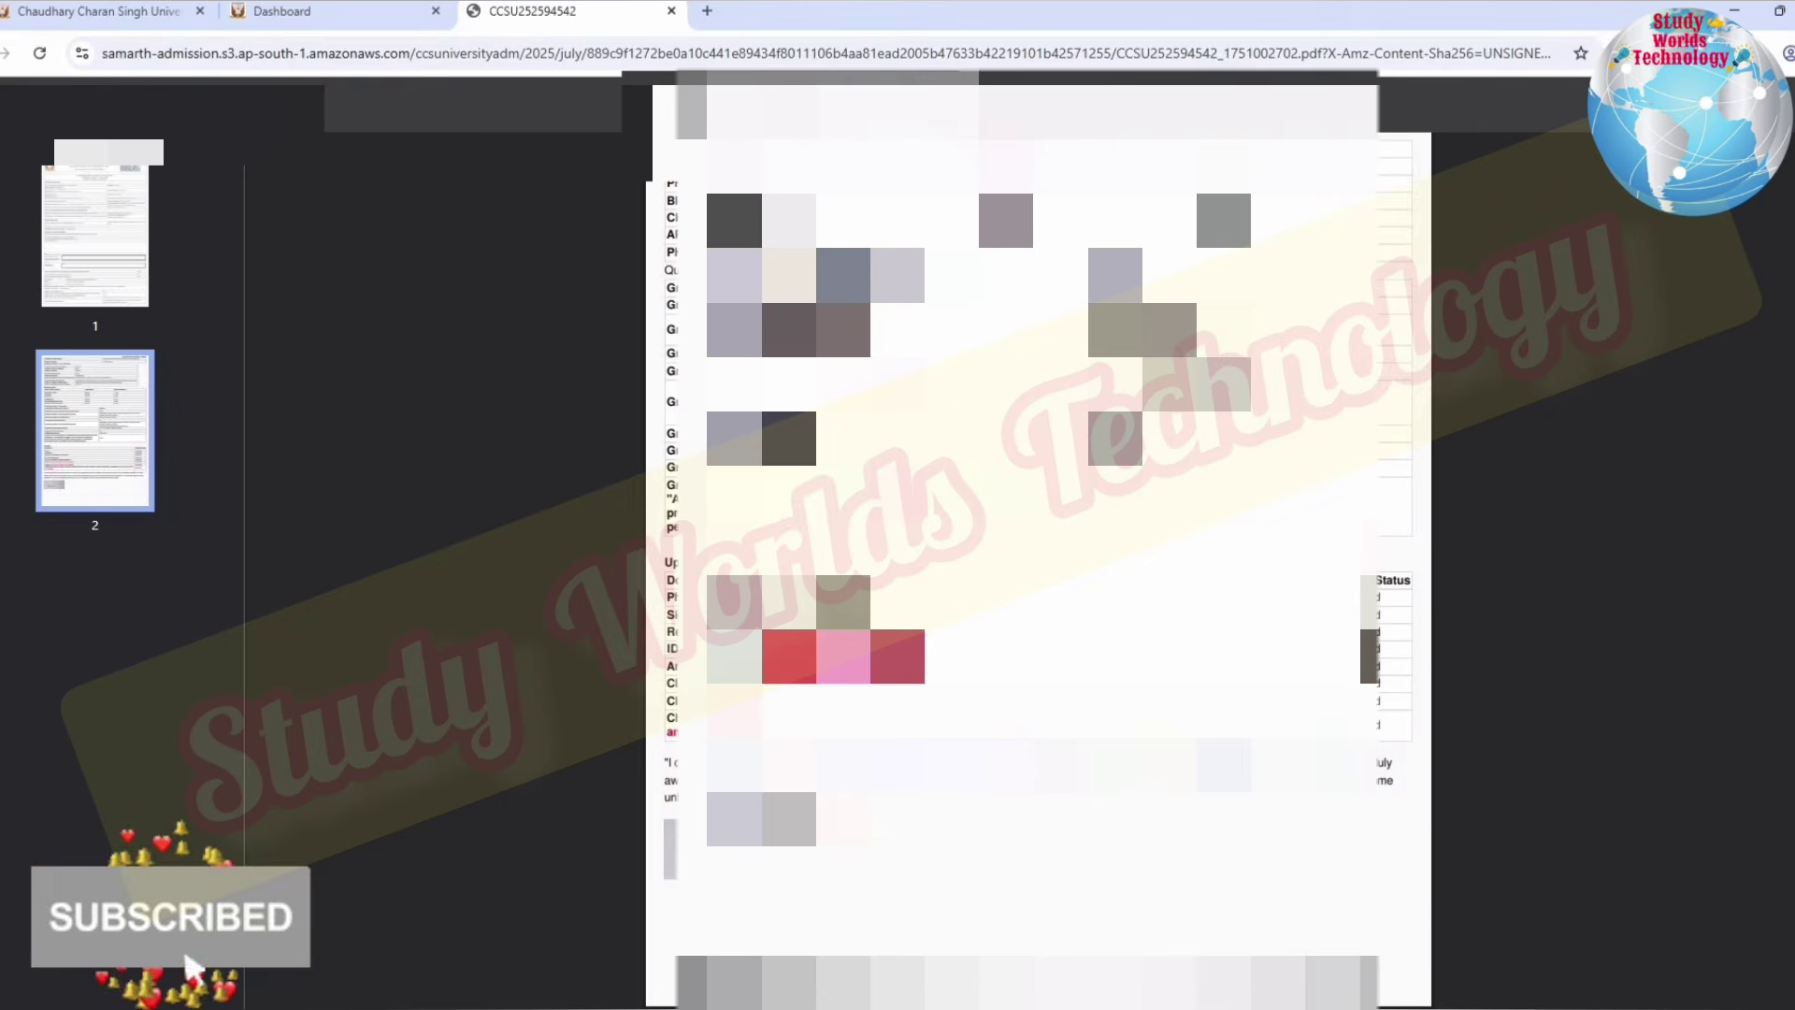
pyautogui.moveTo(683, 762); pyautogui.dragTo(1033, 797)
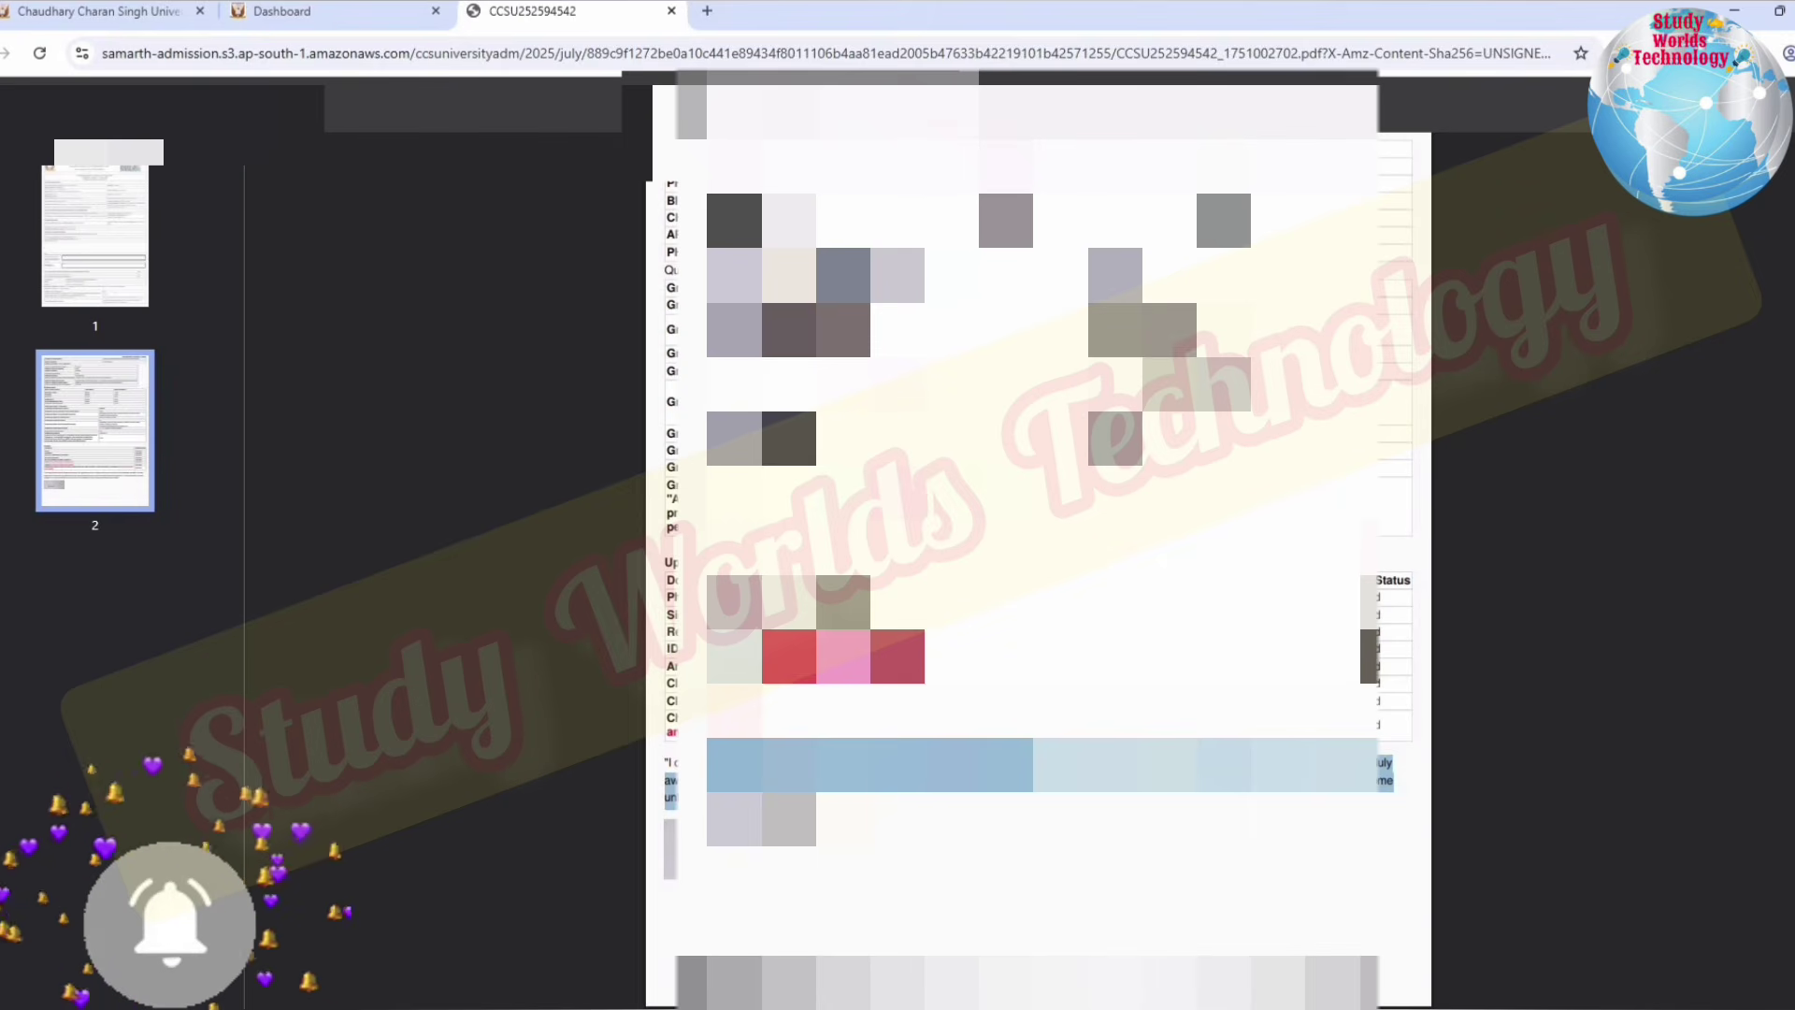
pyautogui.moveTo(924, 764); pyautogui.dragTo(341, 28)
# Step: Return to the admission dashboard, check the submitted programme entry and start another University Department/College application
pyautogui.click(346, 13)
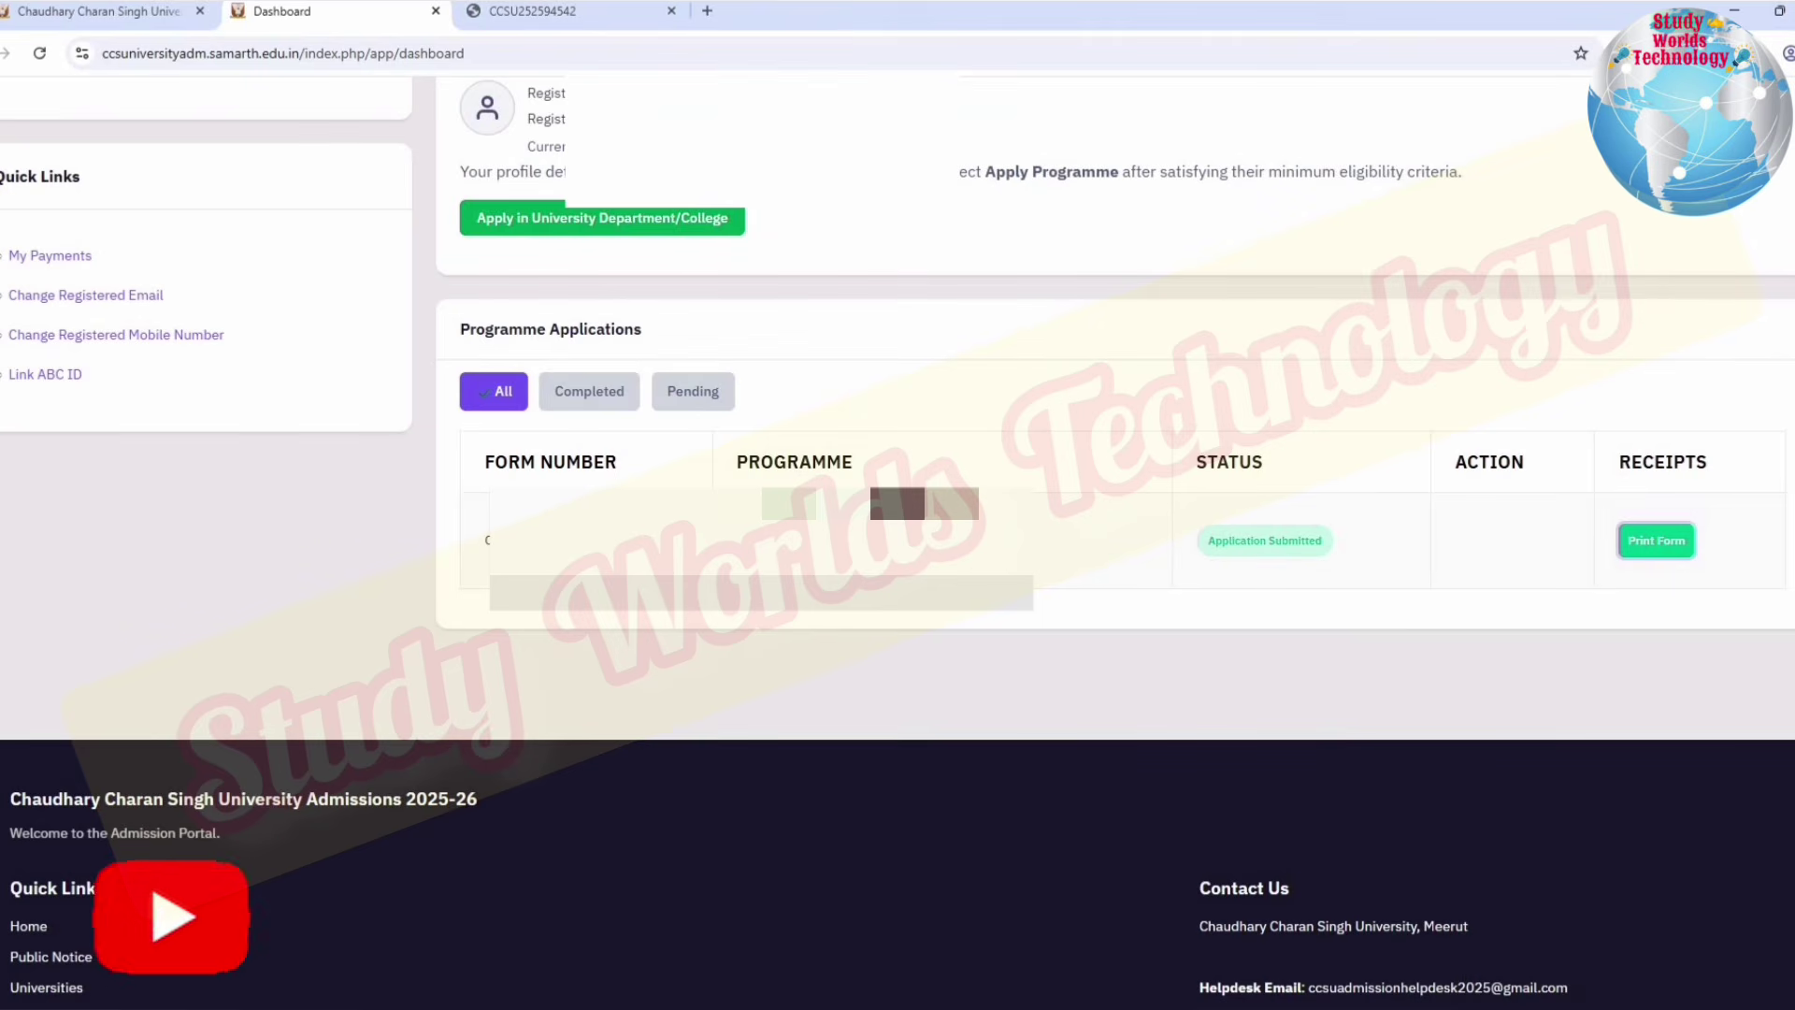
pyautogui.moveTo(485, 539); pyautogui.dragTo(934, 505)
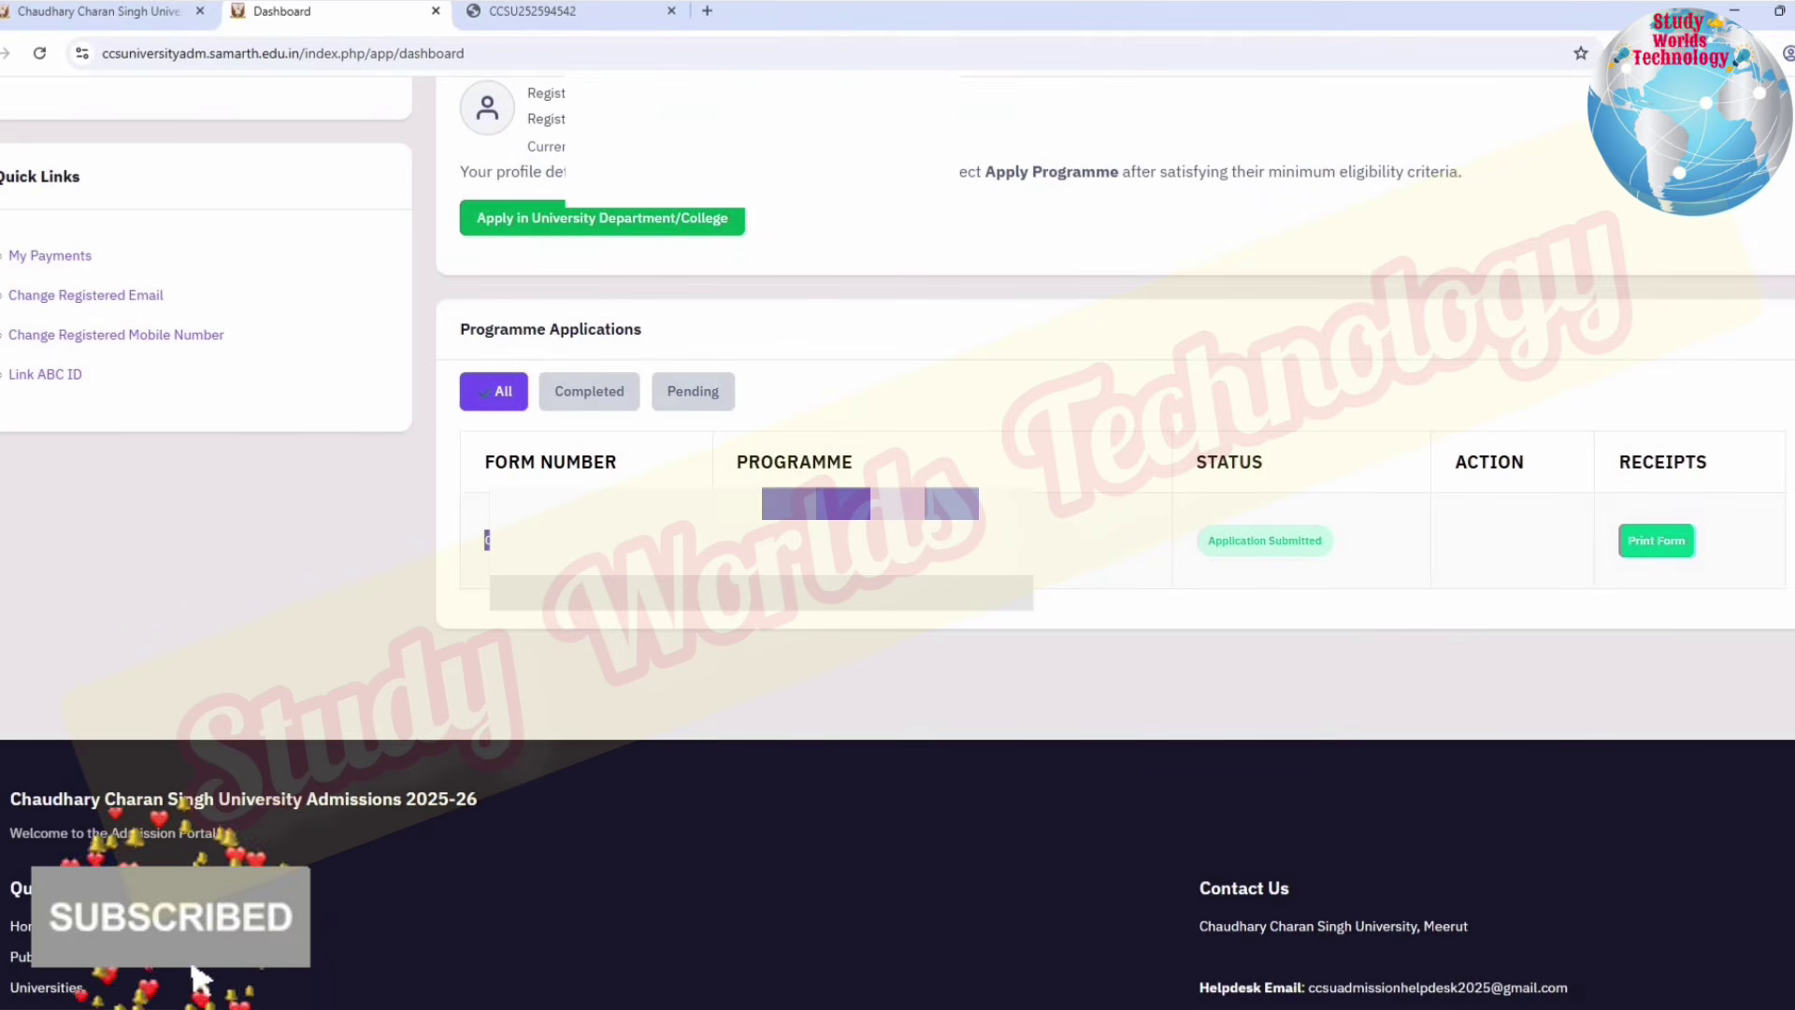
pyautogui.click(602, 218)
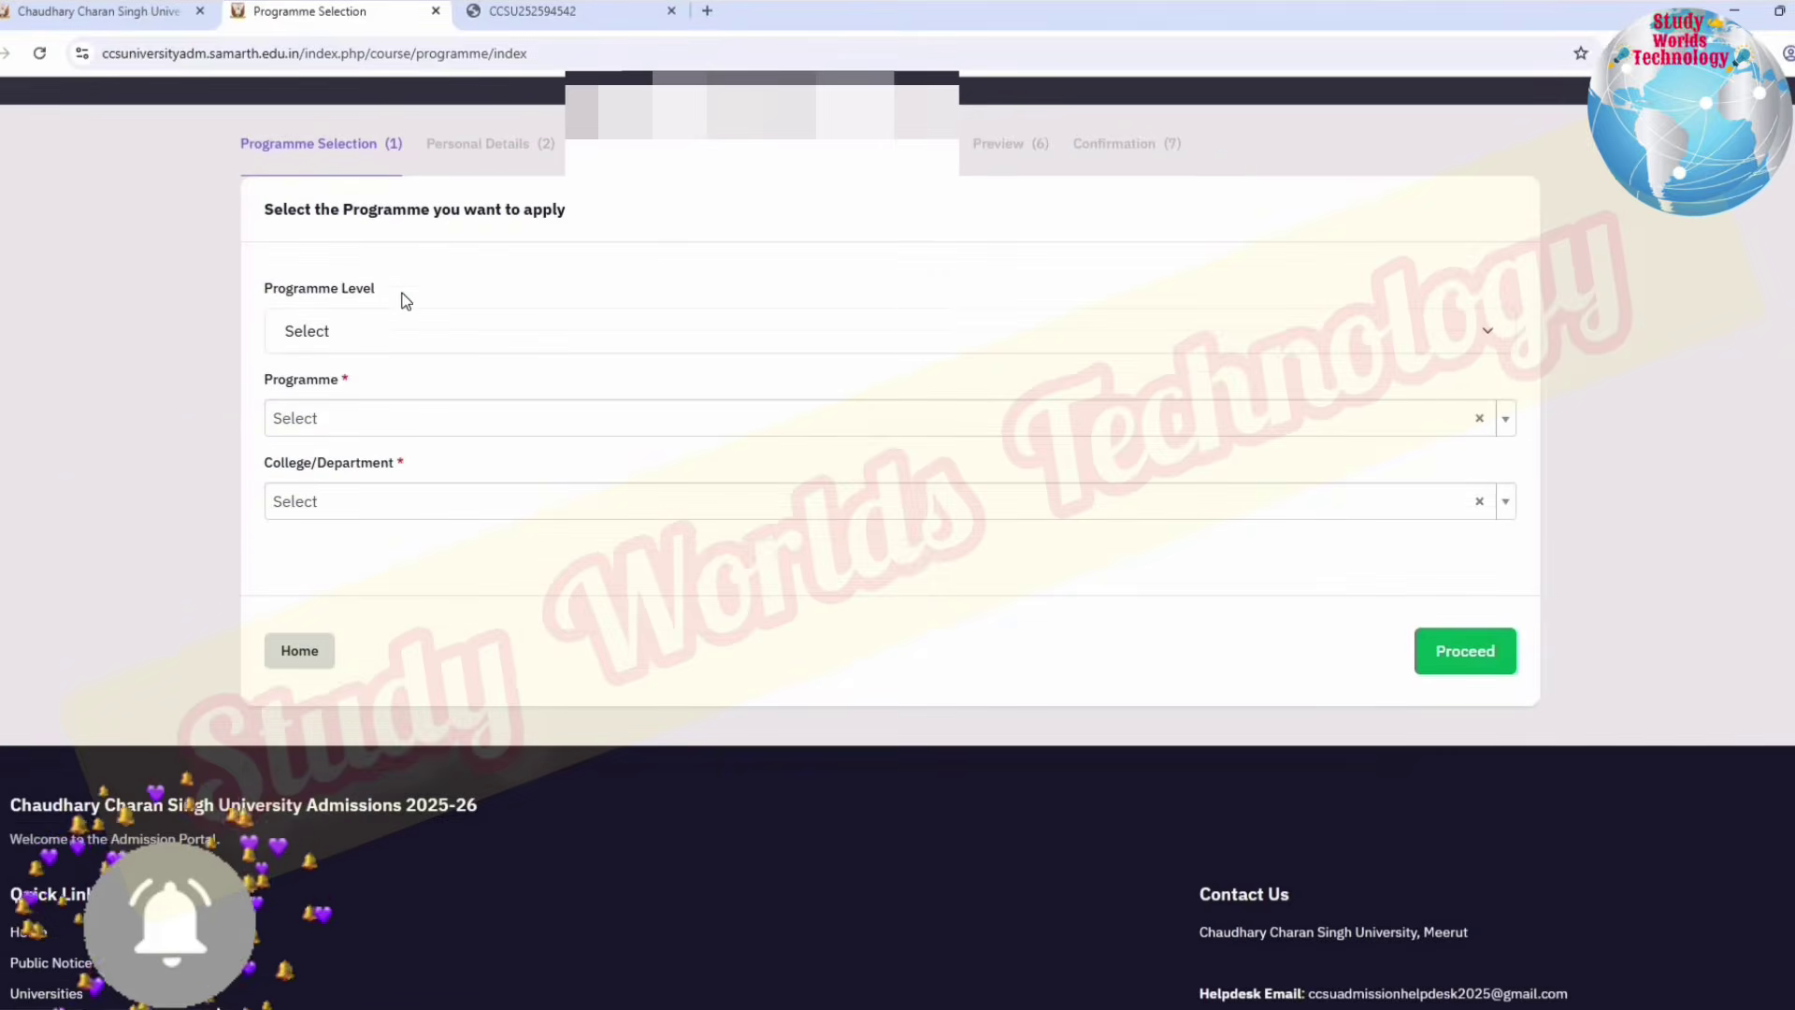
# Step: Set the programme level to MASTER (Post-Graduation Programmes) and the programme to M.A. Eco : Master of Arts in Economics
pyautogui.moveTo(376, 290); pyautogui.dragTo(294, 290)
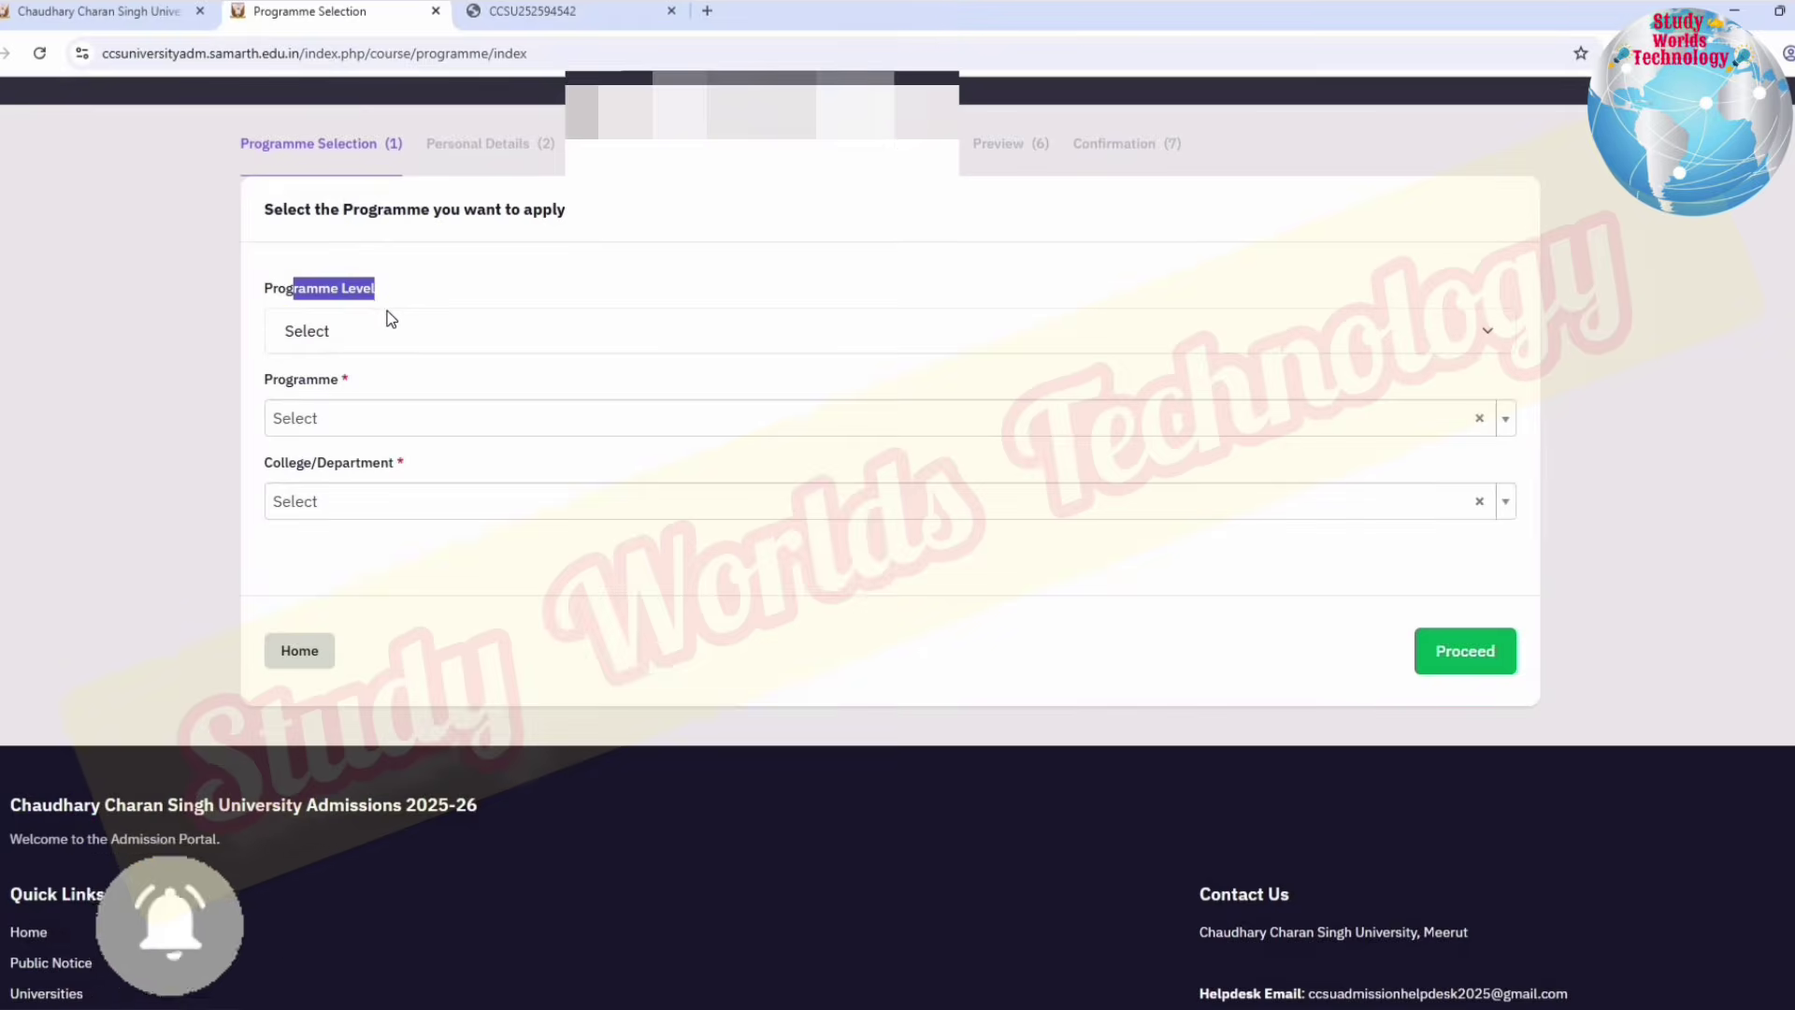
pyautogui.click(360, 332)
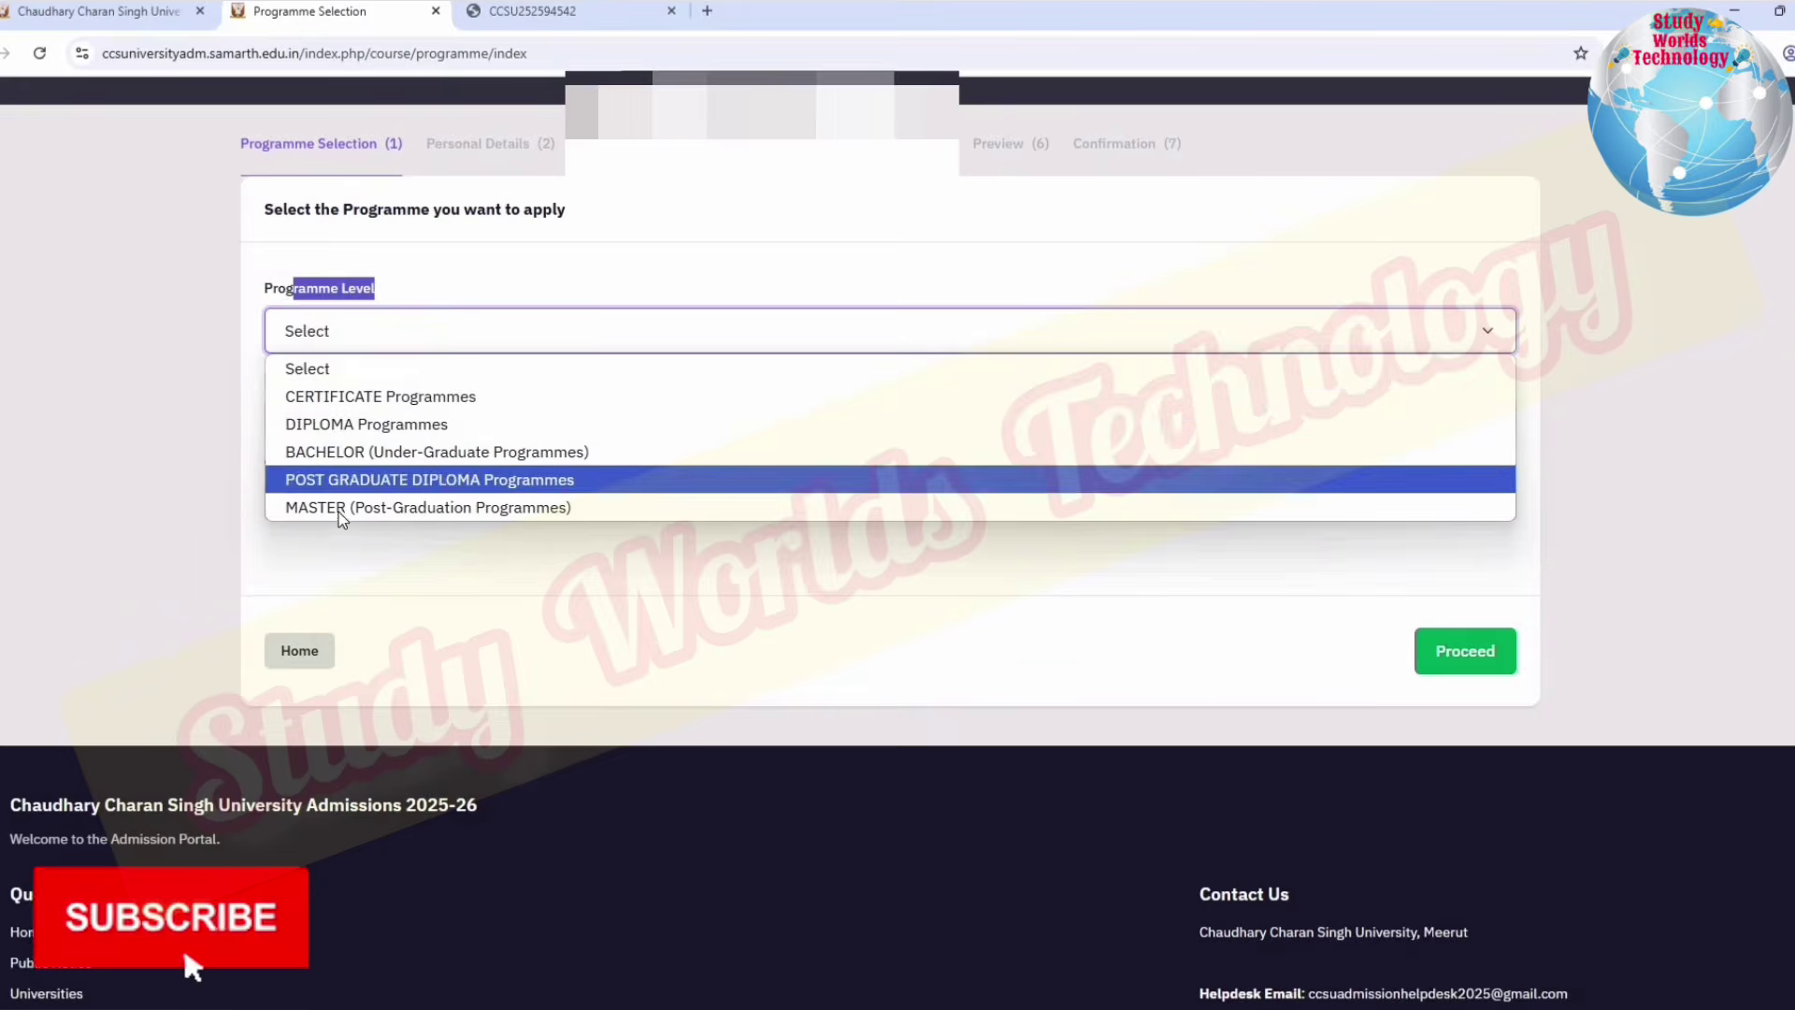
pyautogui.click(338, 507)
pyautogui.click(352, 412)
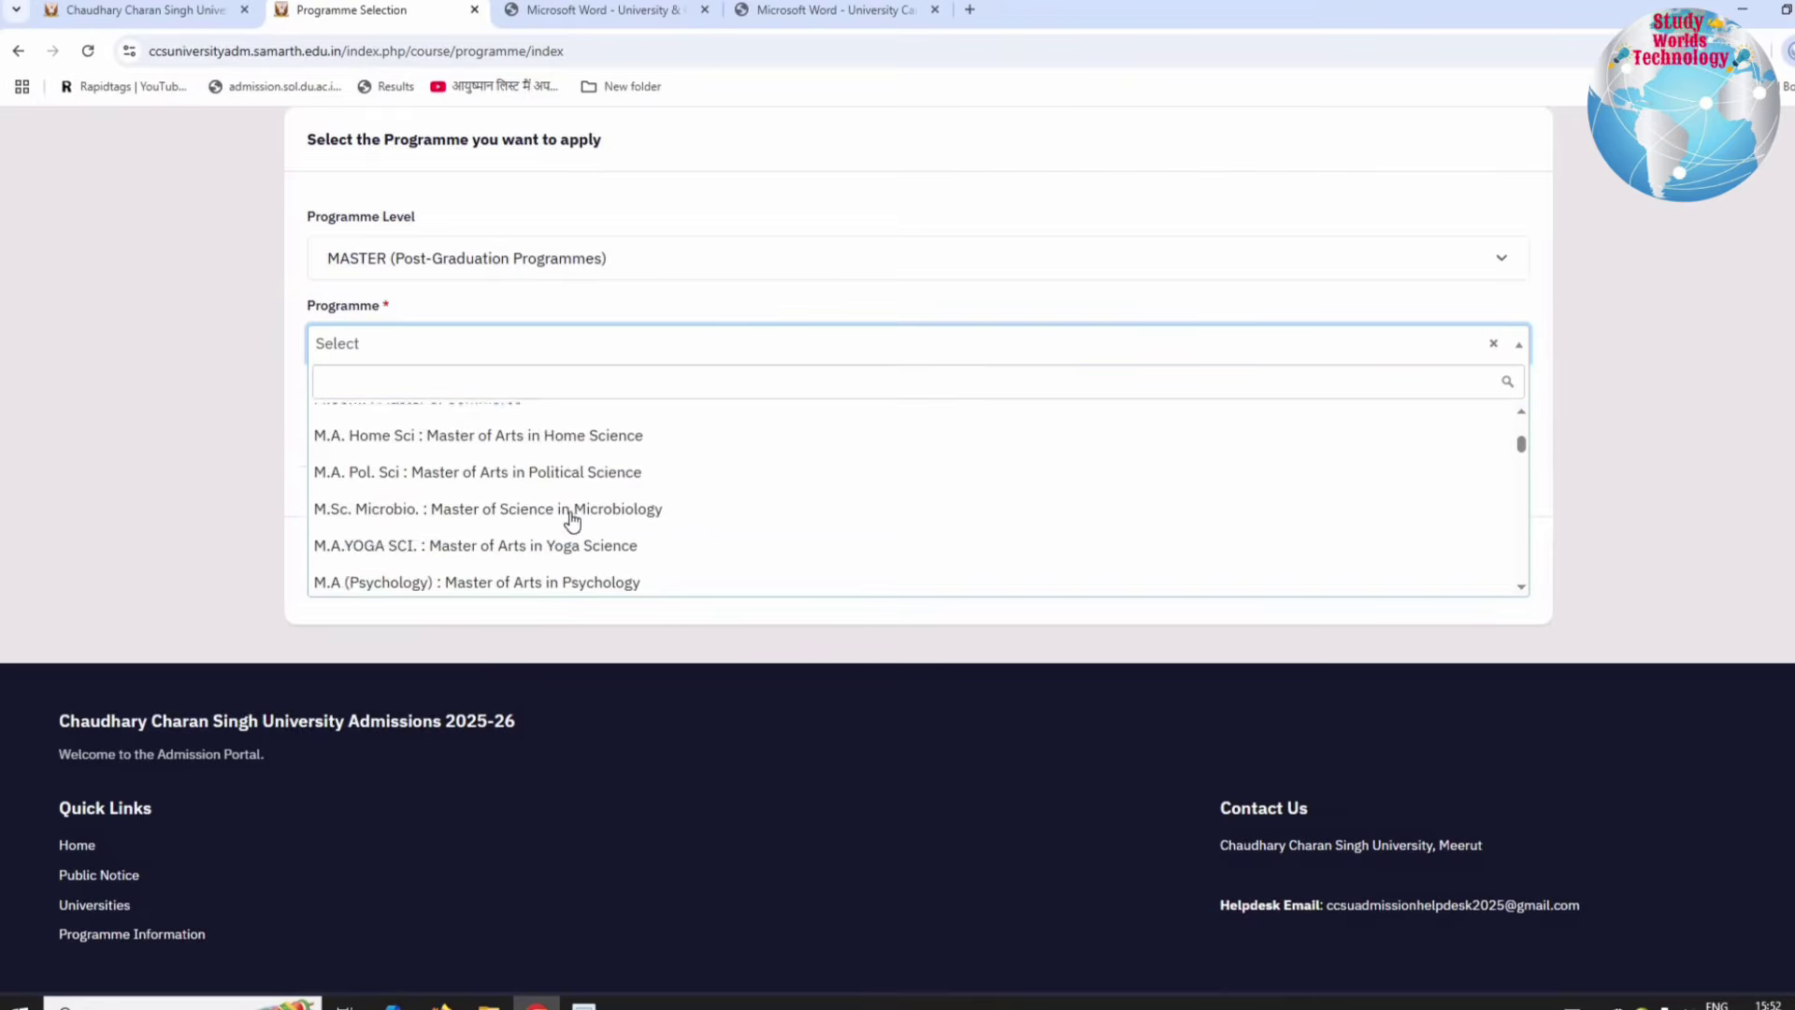
pyautogui.scroll(-2, 570, 518)
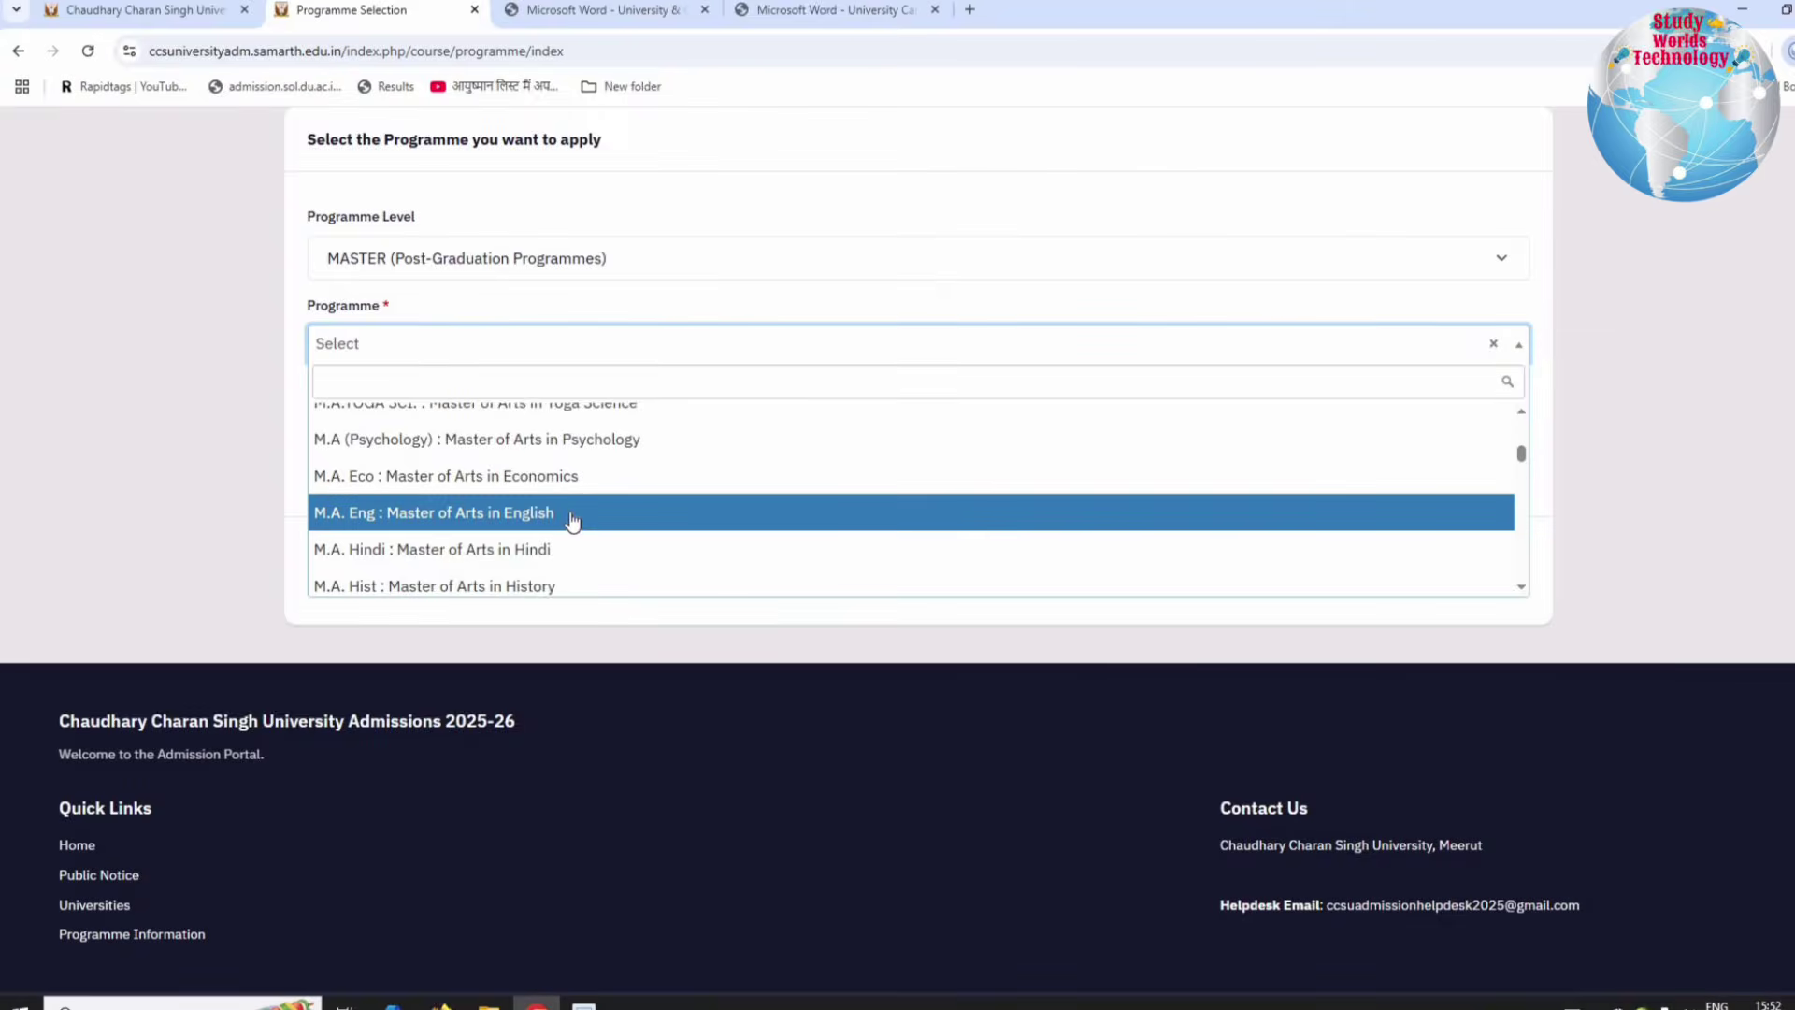
pyautogui.scroll(-2, 572, 521)
pyautogui.scroll(1, 493, 491)
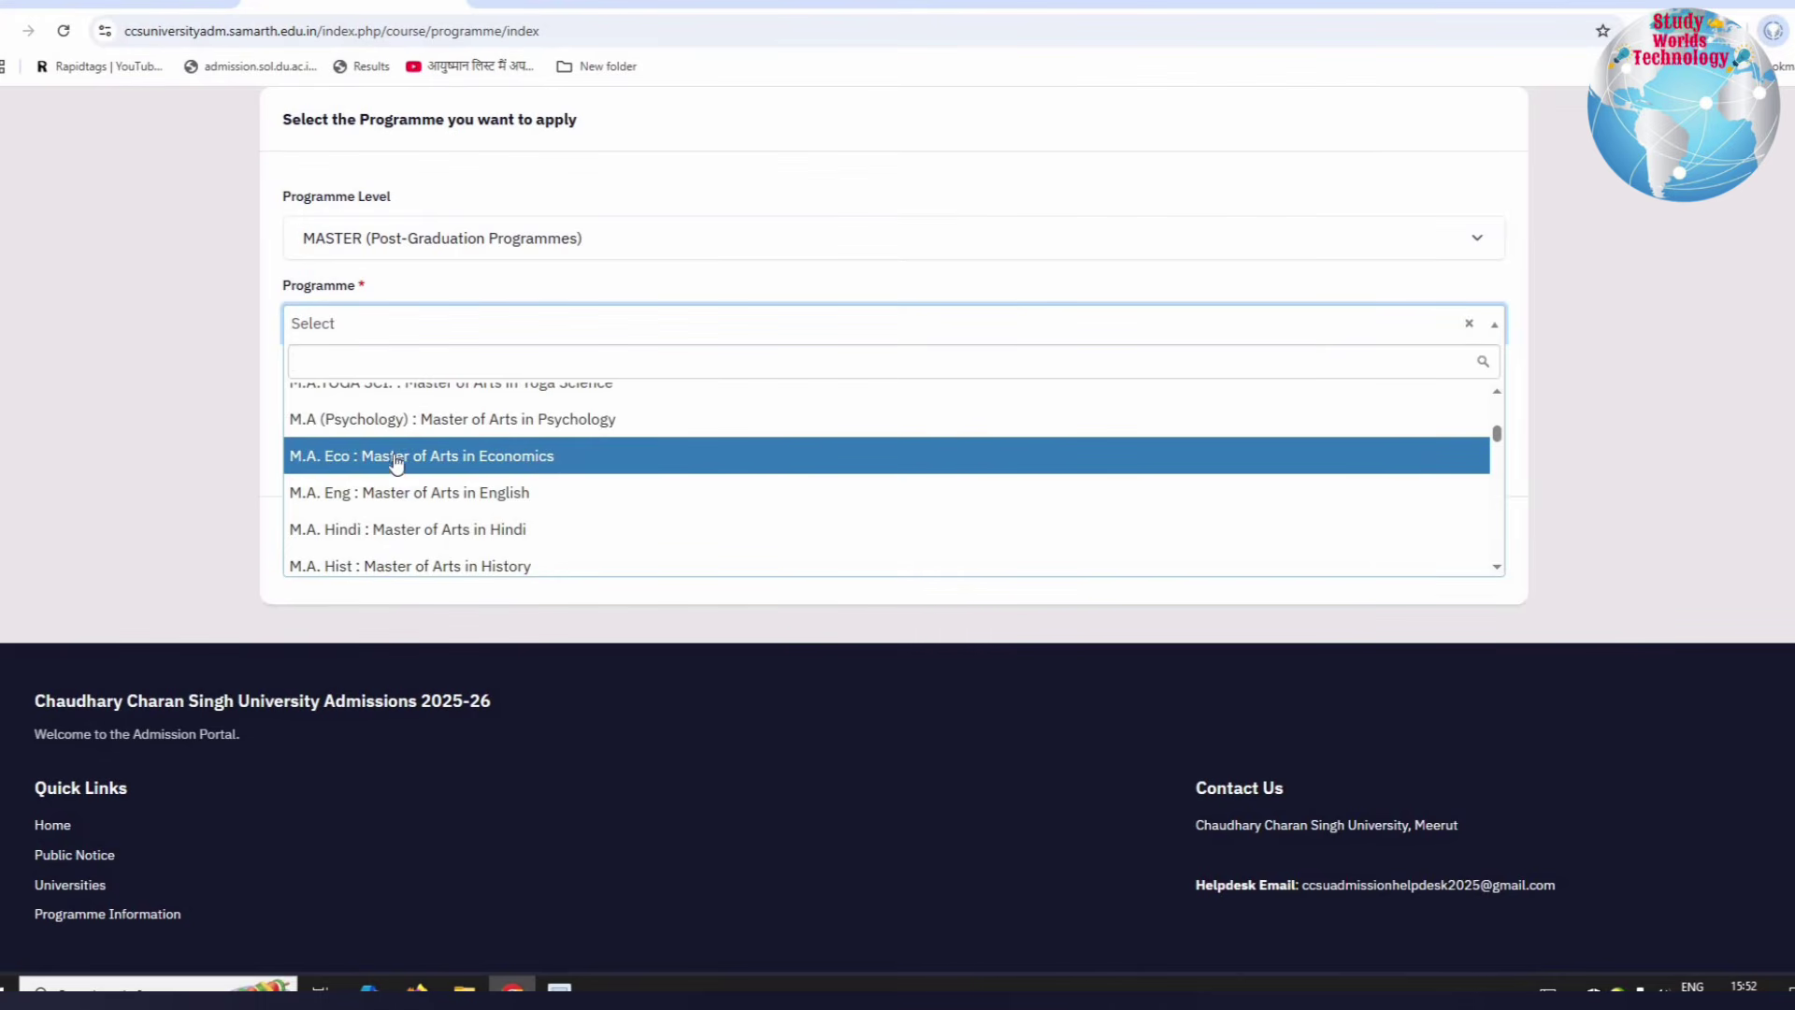
pyautogui.click(461, 456)
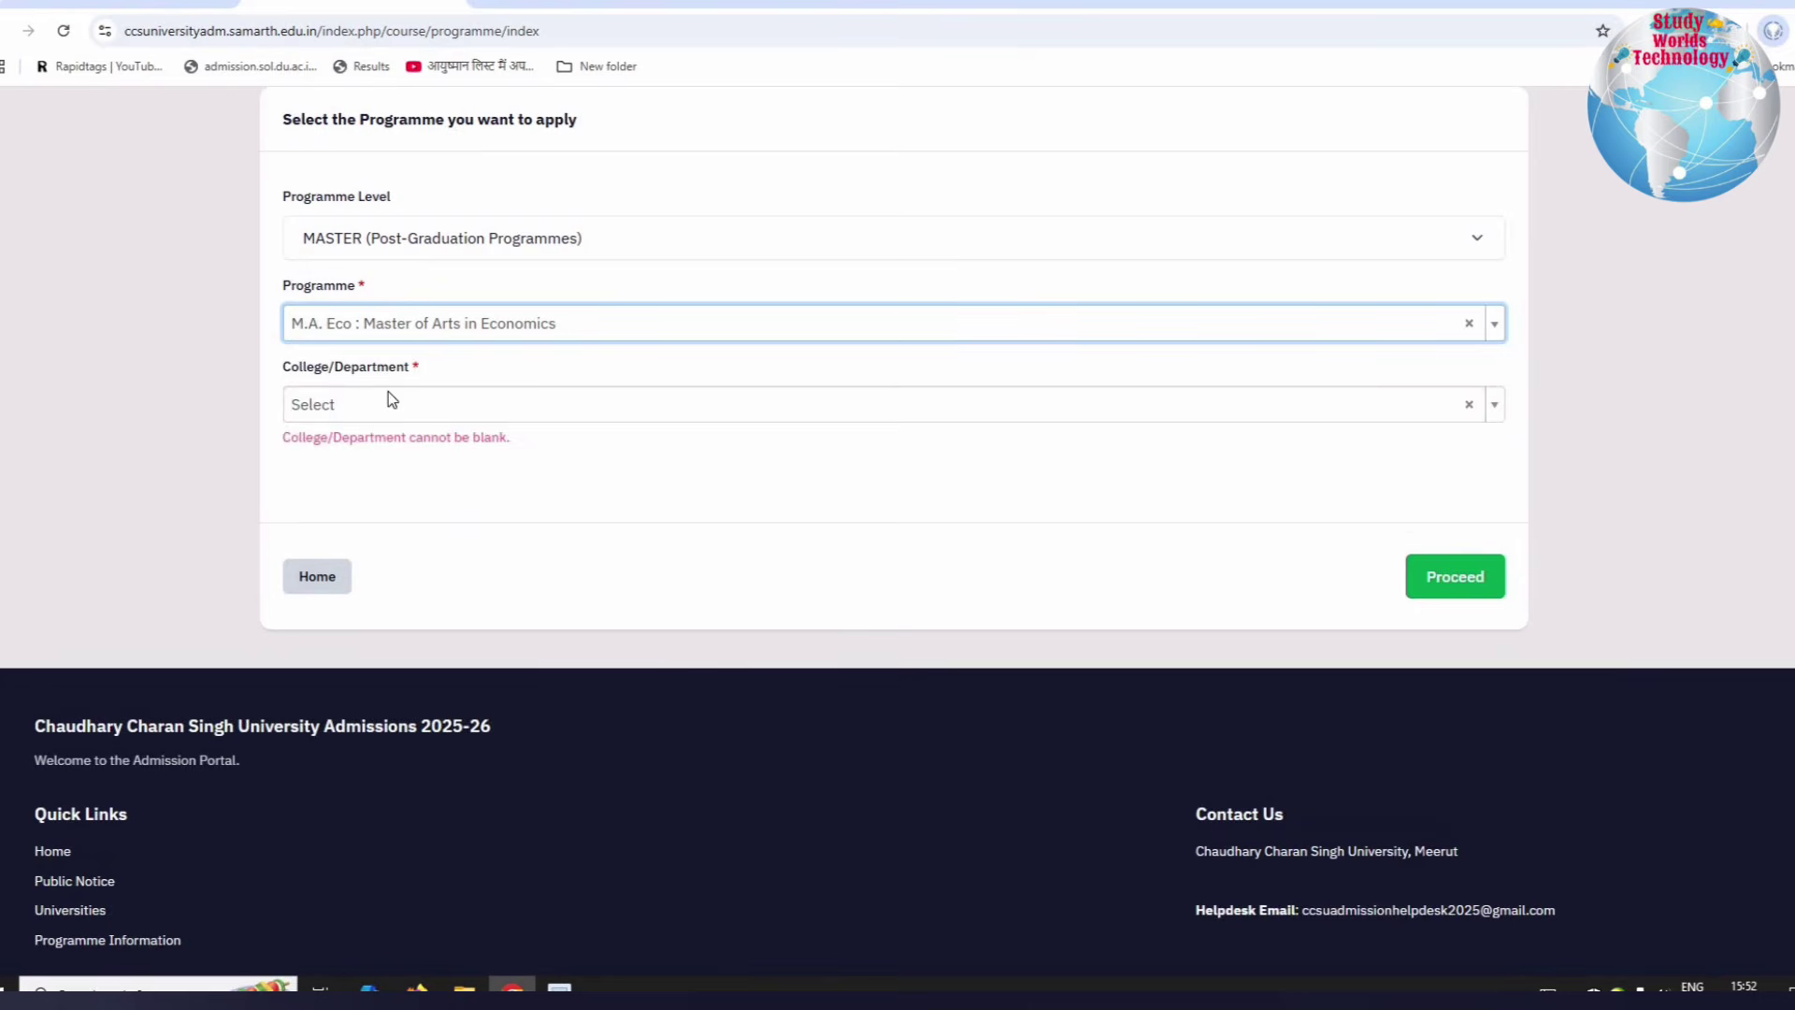
# Step: Set the College/Department to N.A.S. College, Meerut, AIDED and proceed with the Master of Arts in Economics application
pyautogui.click(331, 402)
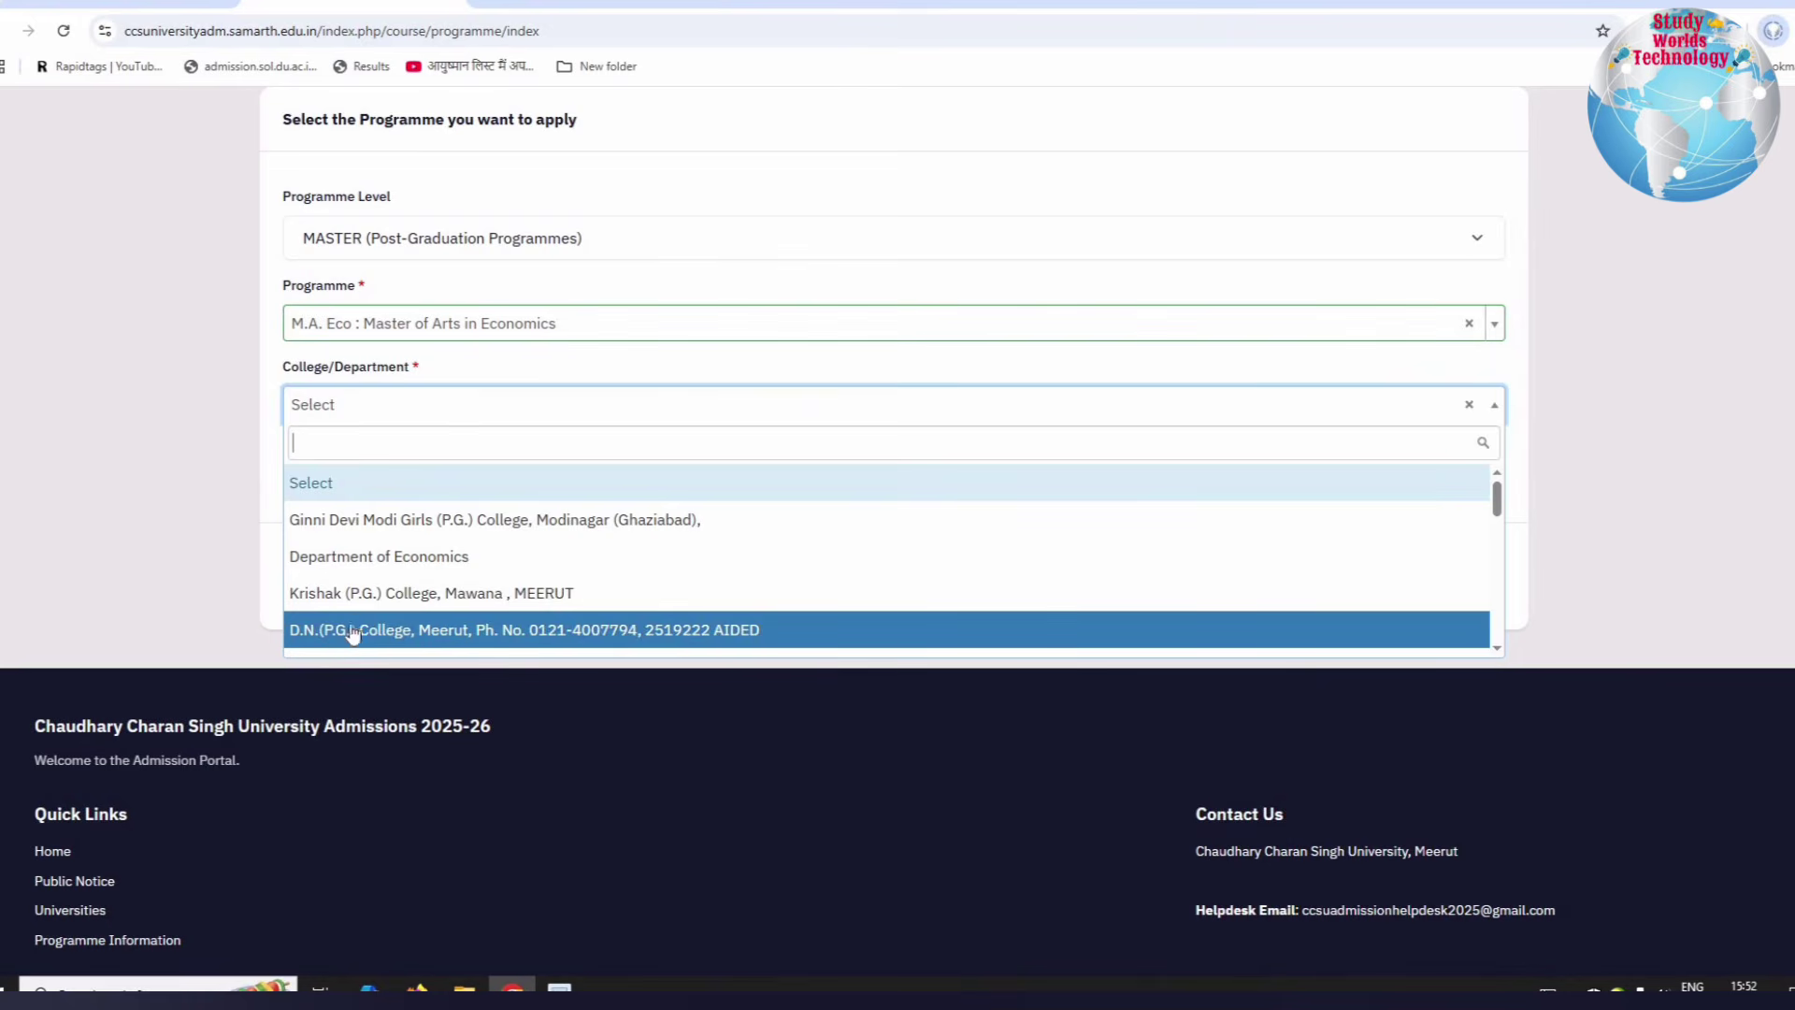
pyautogui.scroll(-2, 421, 589)
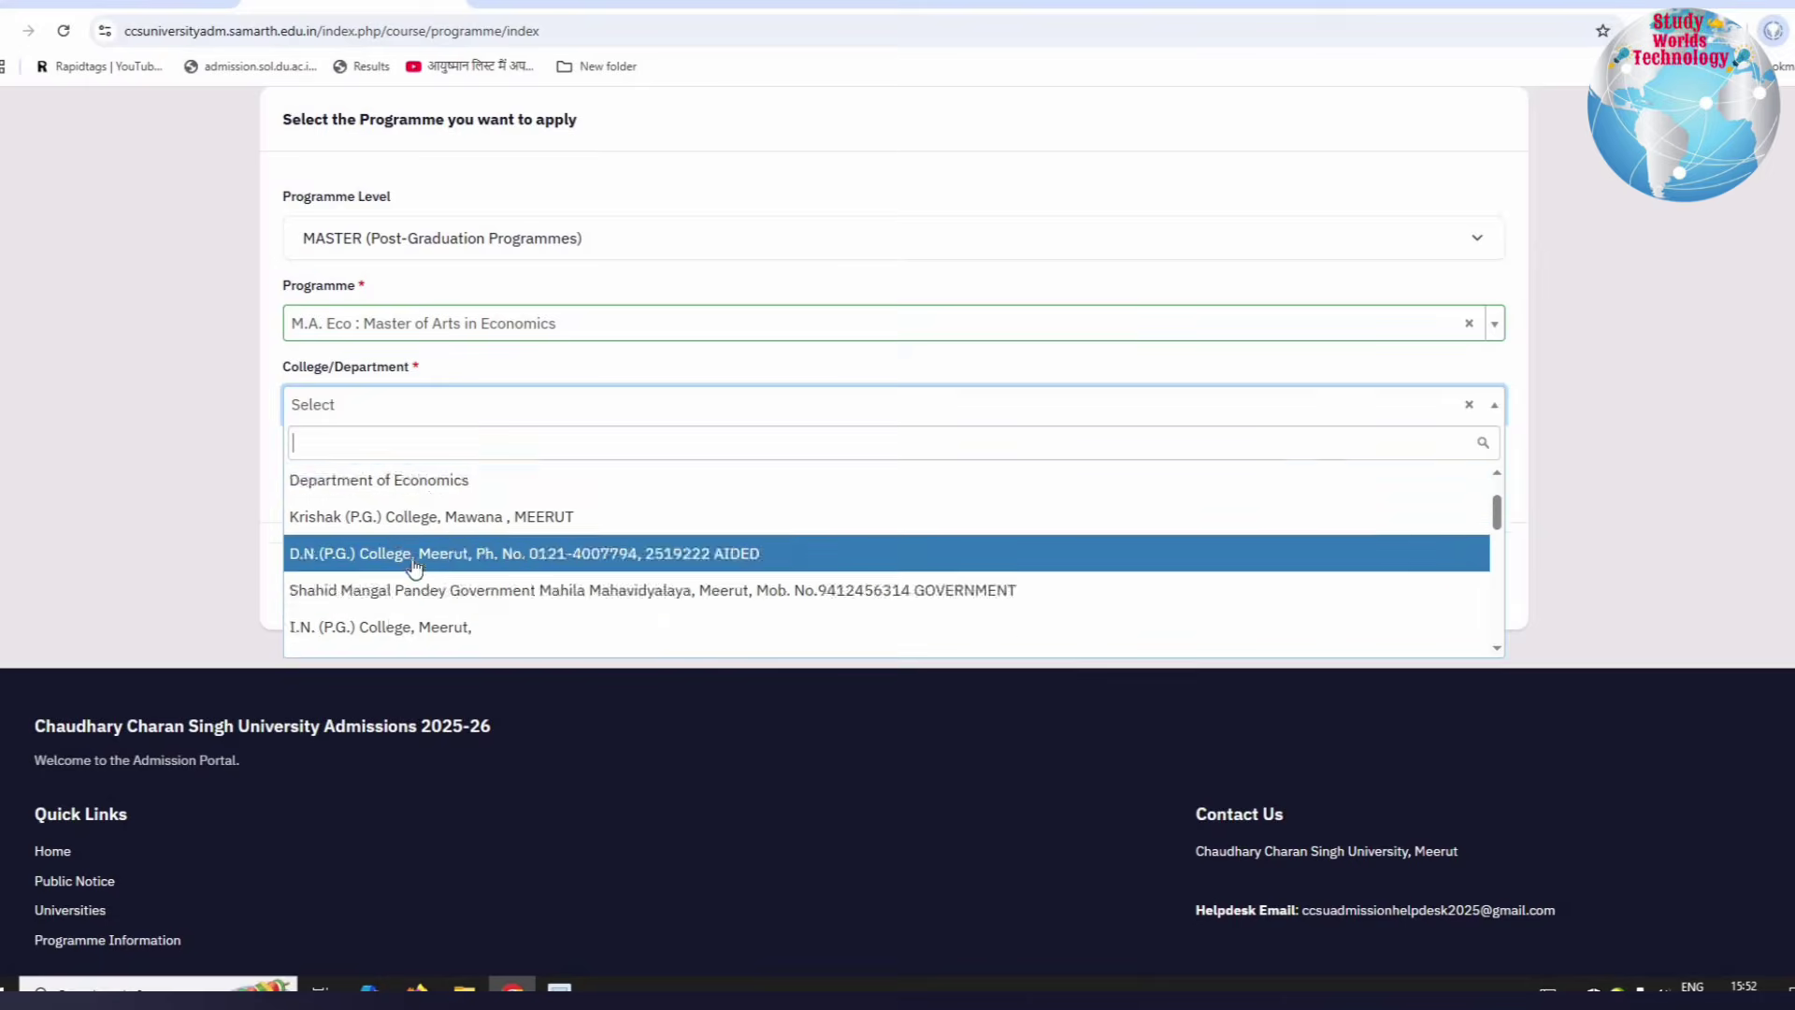
pyautogui.scroll(2, 393, 555)
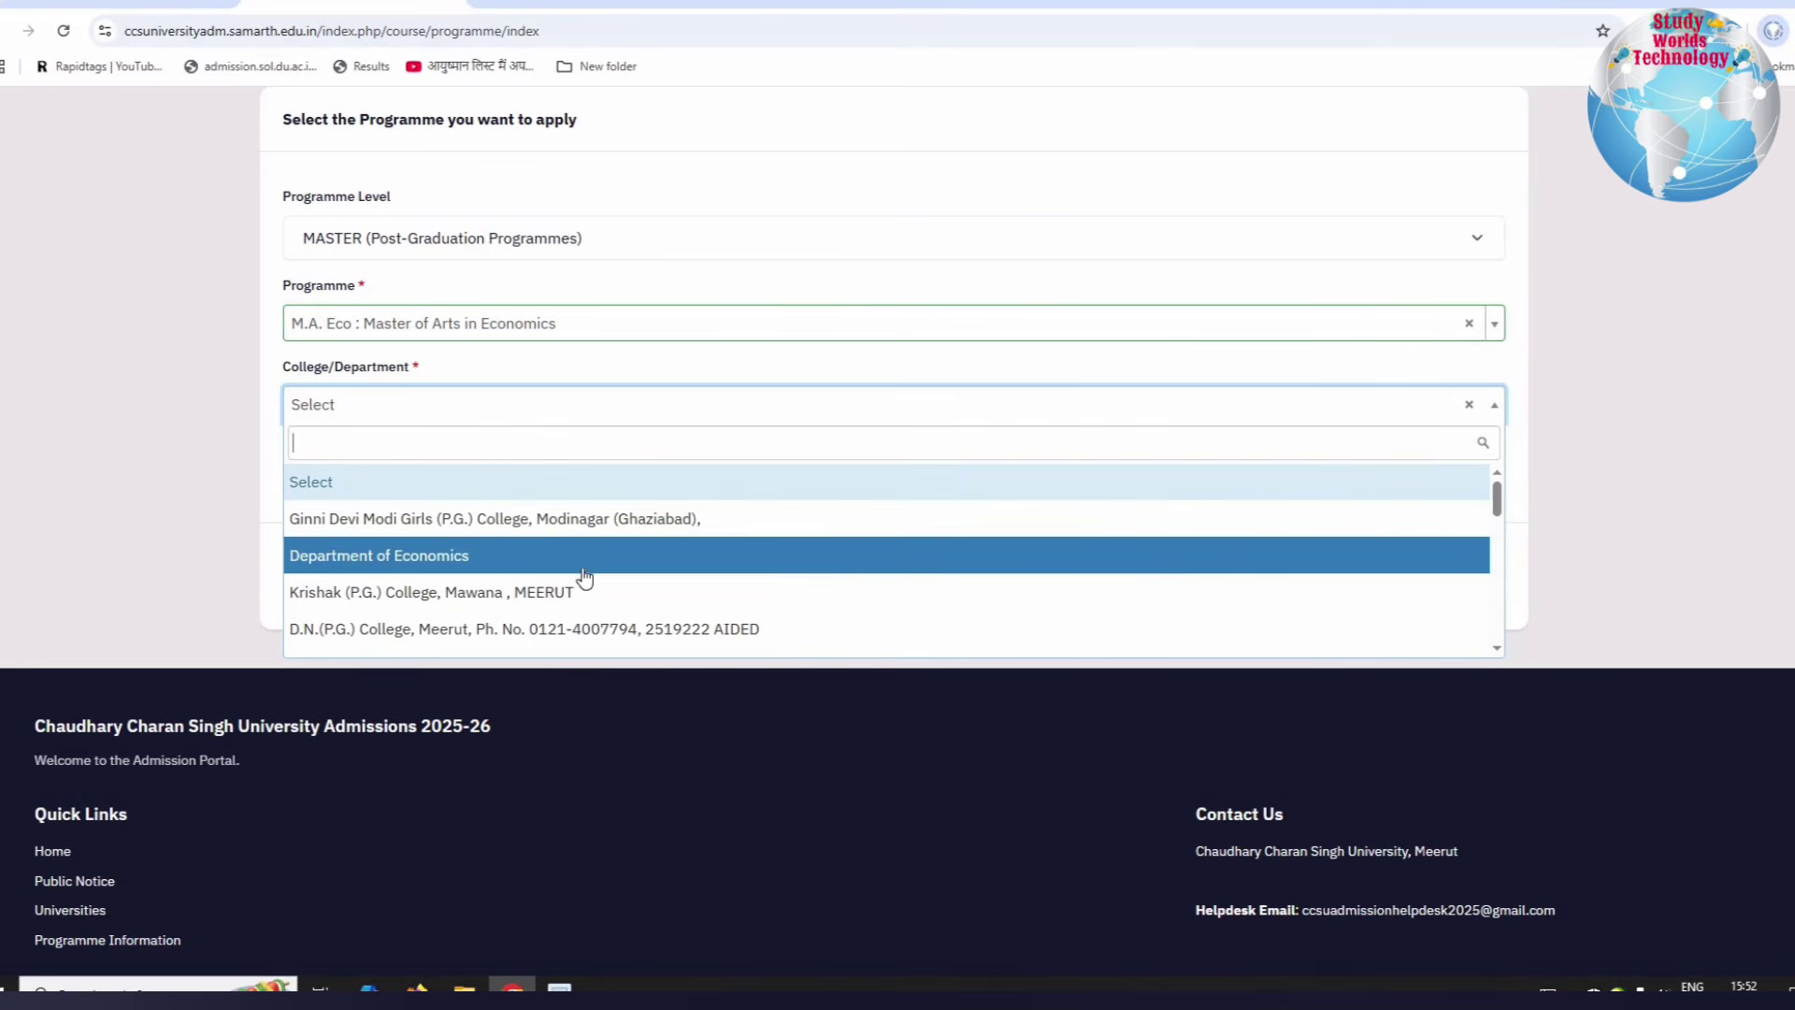
pyautogui.scroll(-5, 585, 578)
pyautogui.scroll(-3, 585, 578)
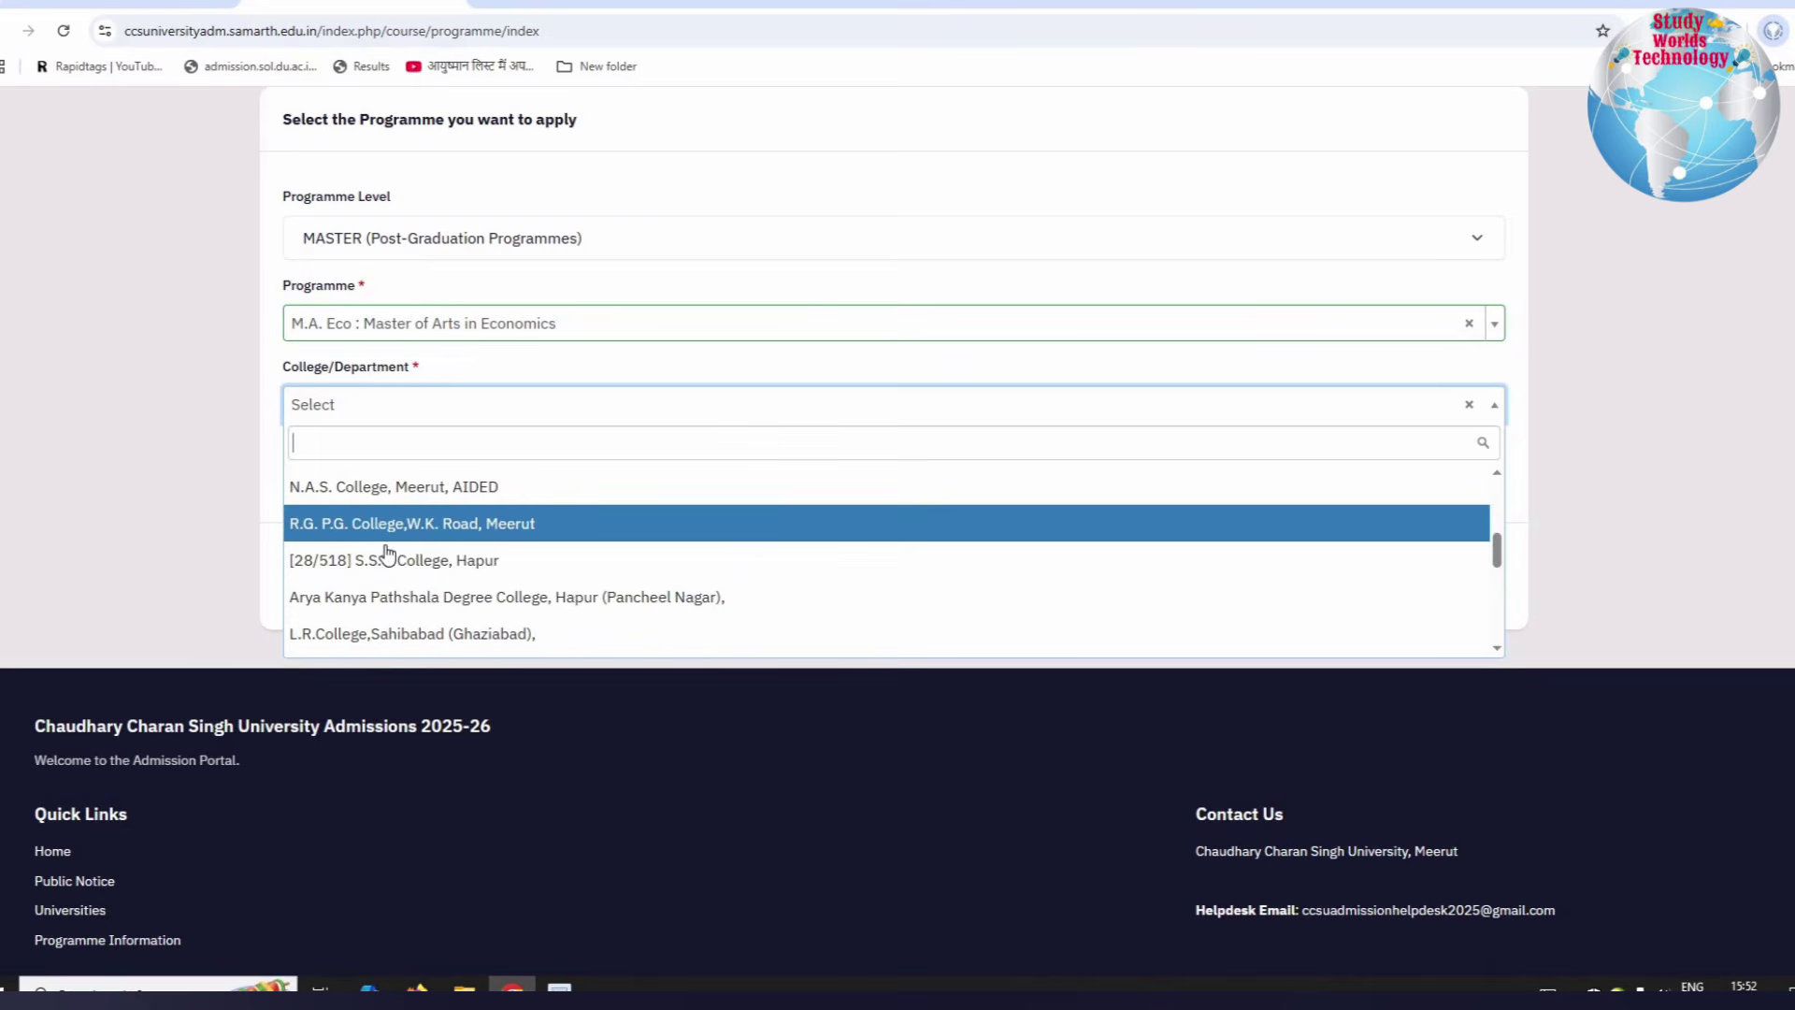
pyautogui.scroll(2, 388, 554)
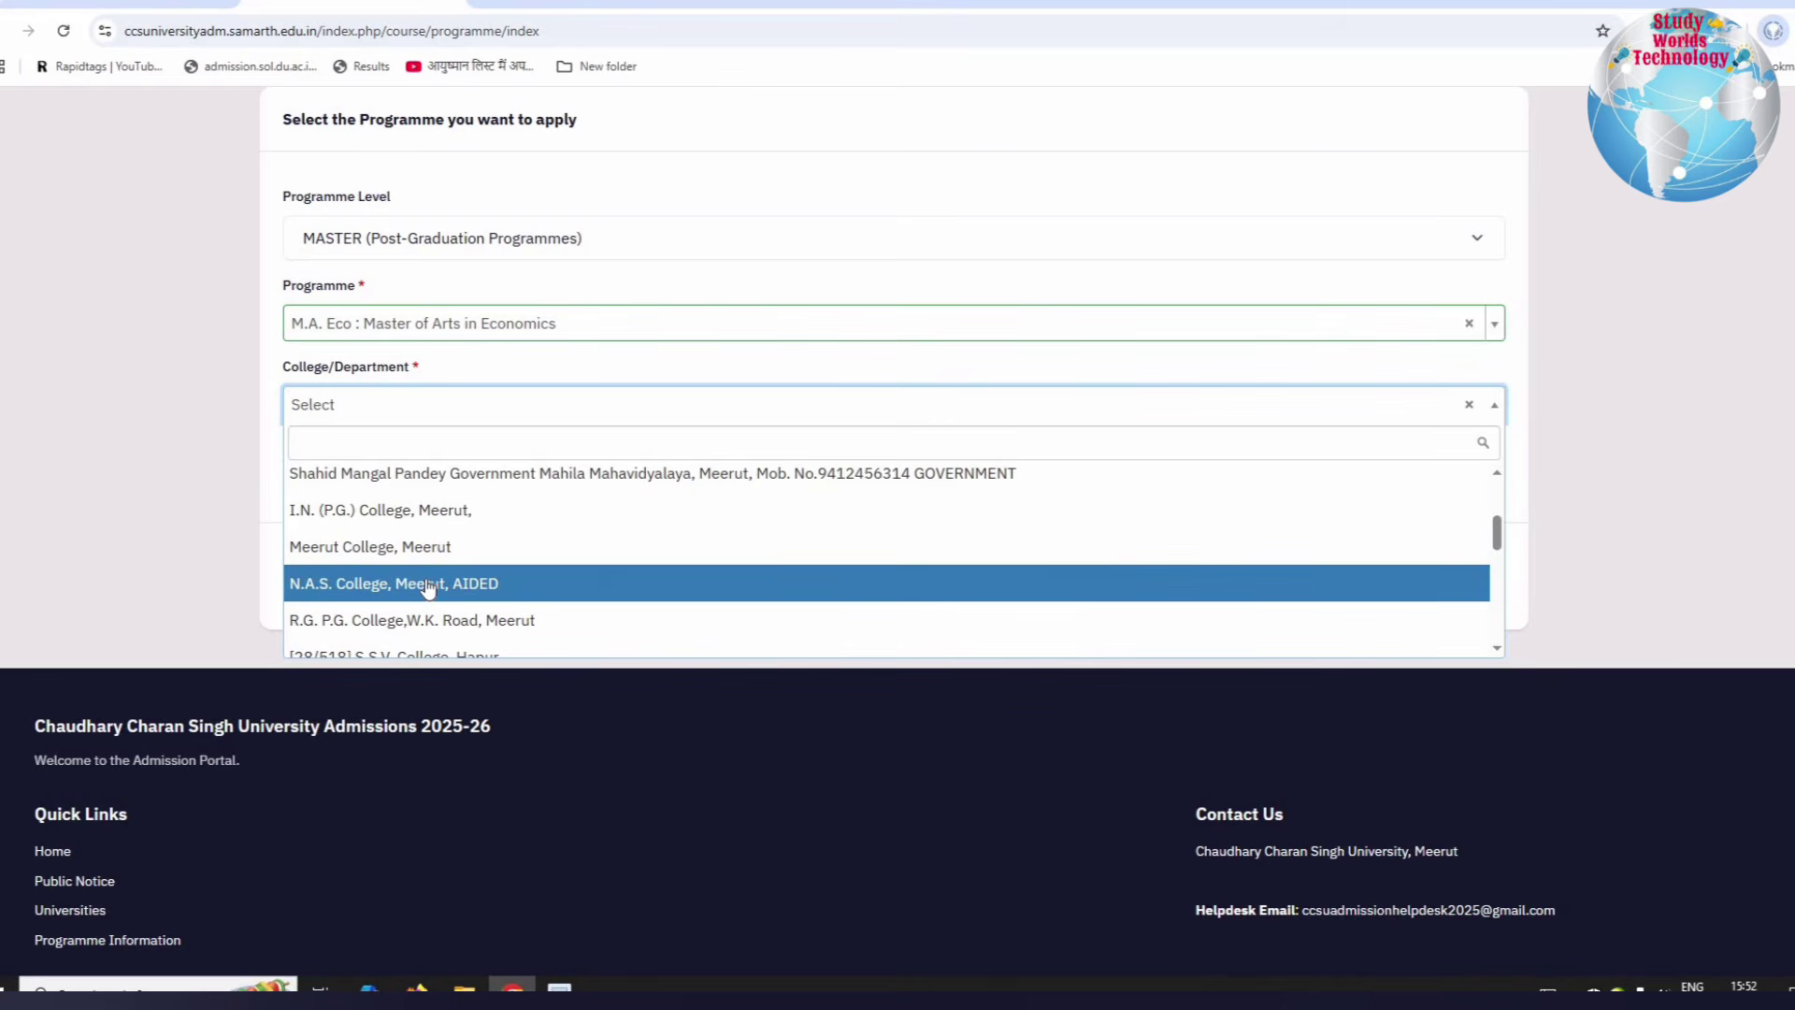
pyautogui.click(425, 582)
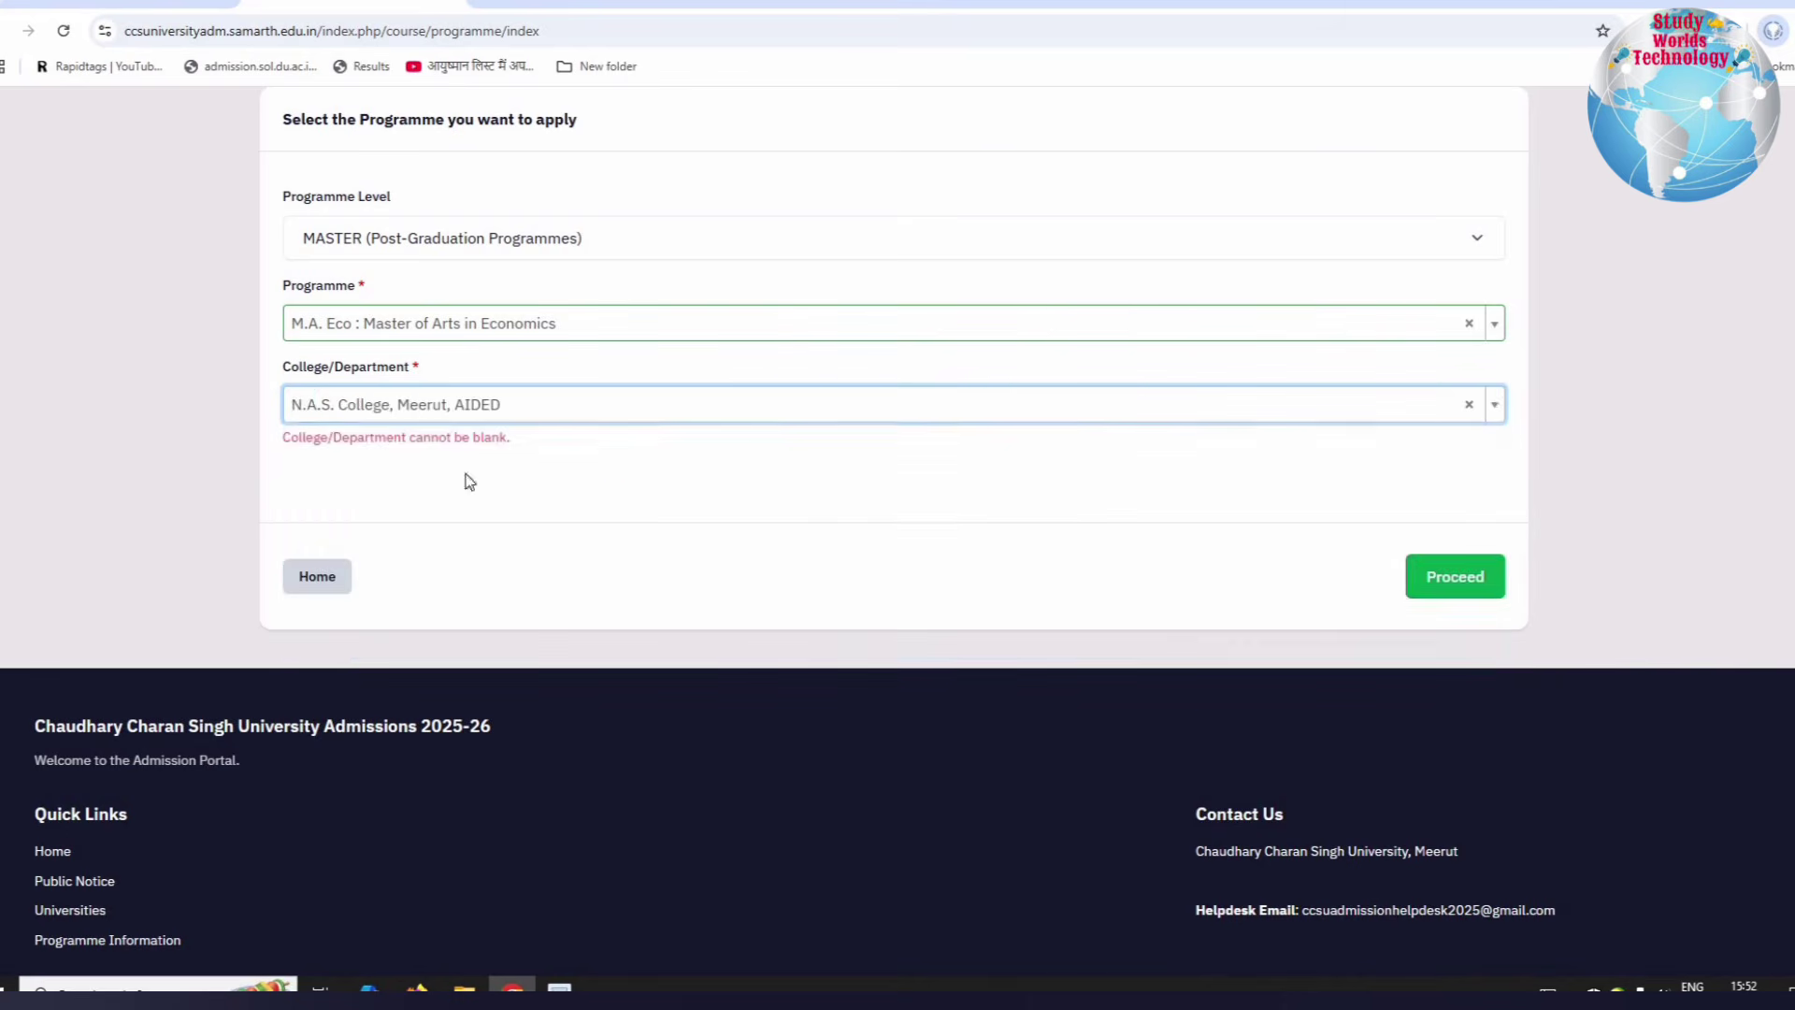
pyautogui.click(494, 409)
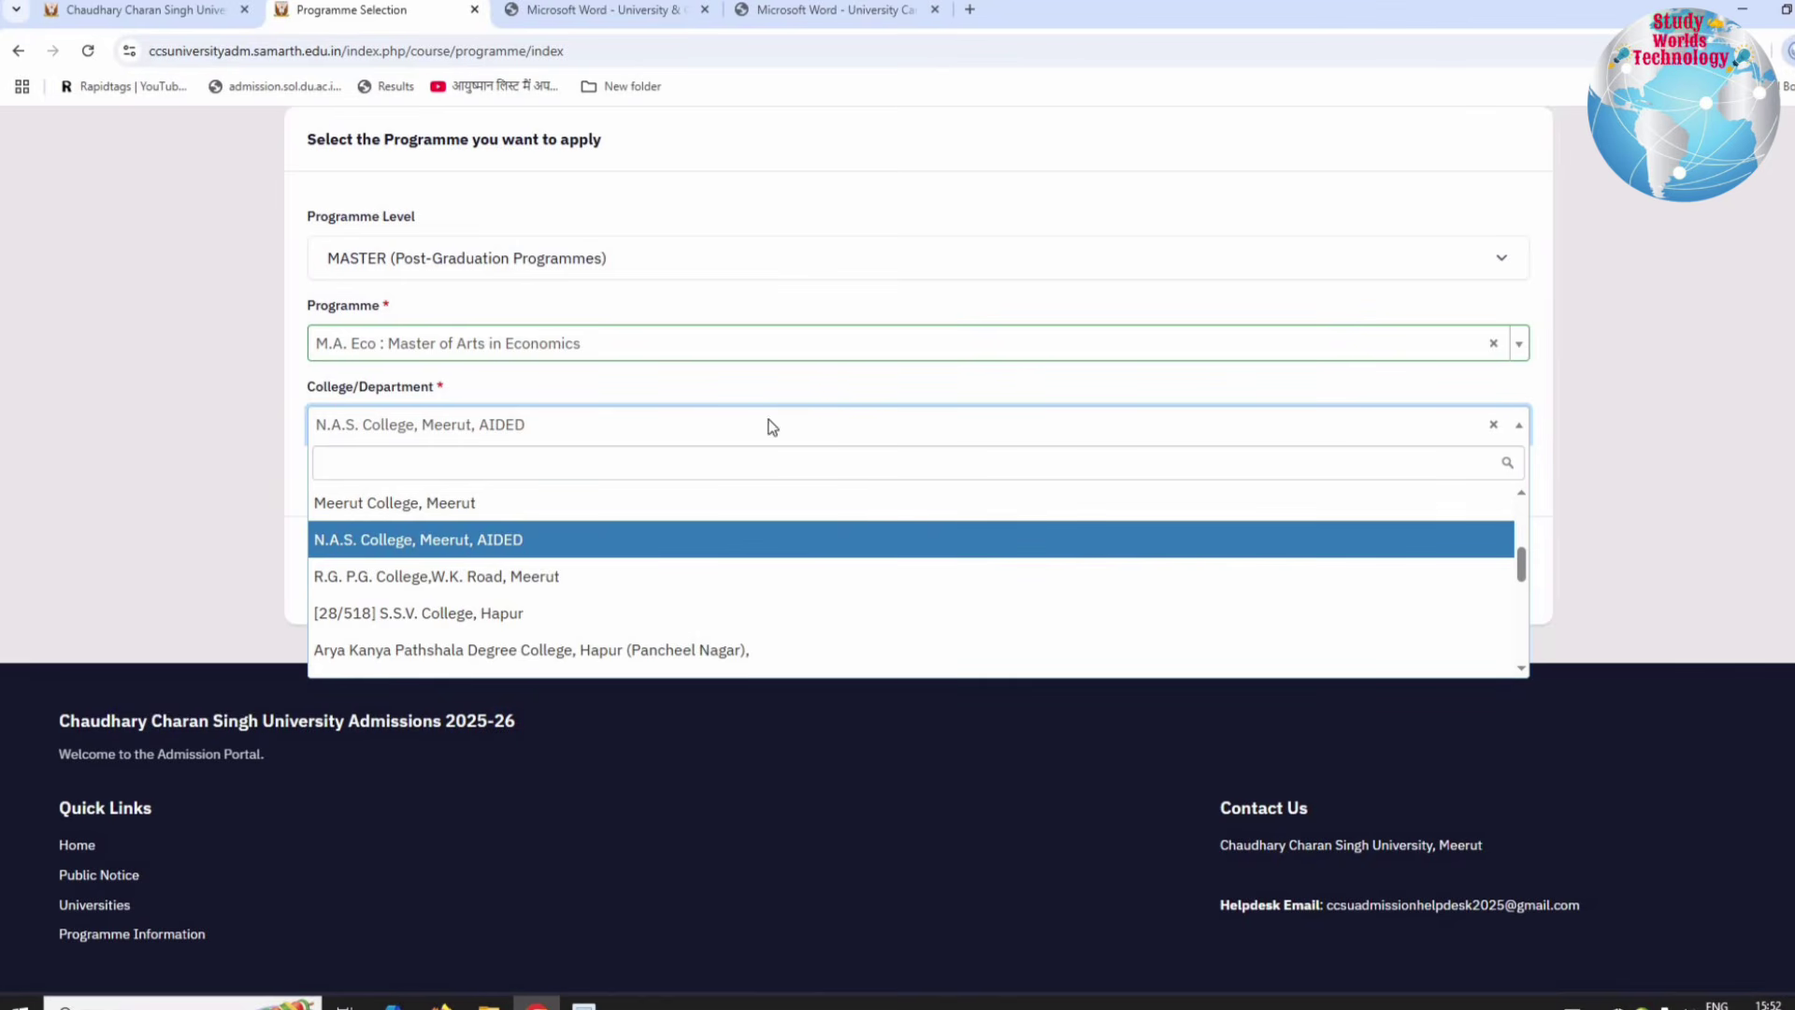
pyautogui.click(1106, 439)
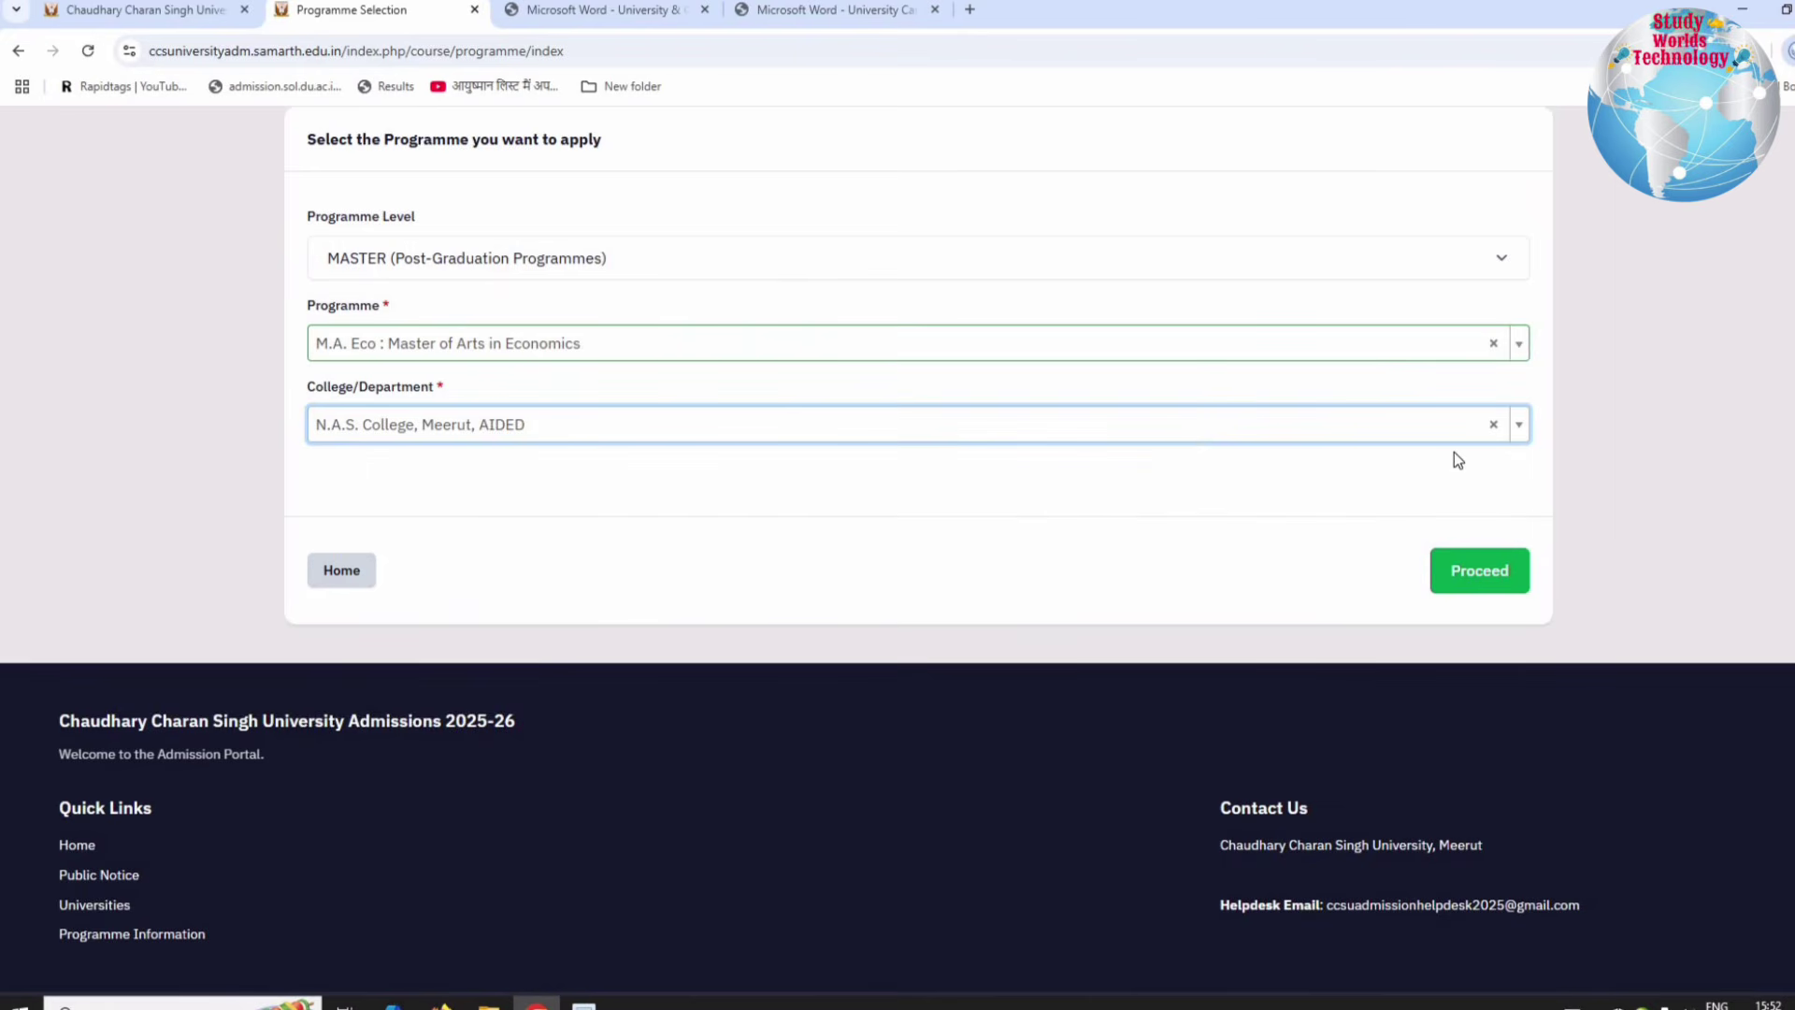
pyautogui.click(1474, 581)
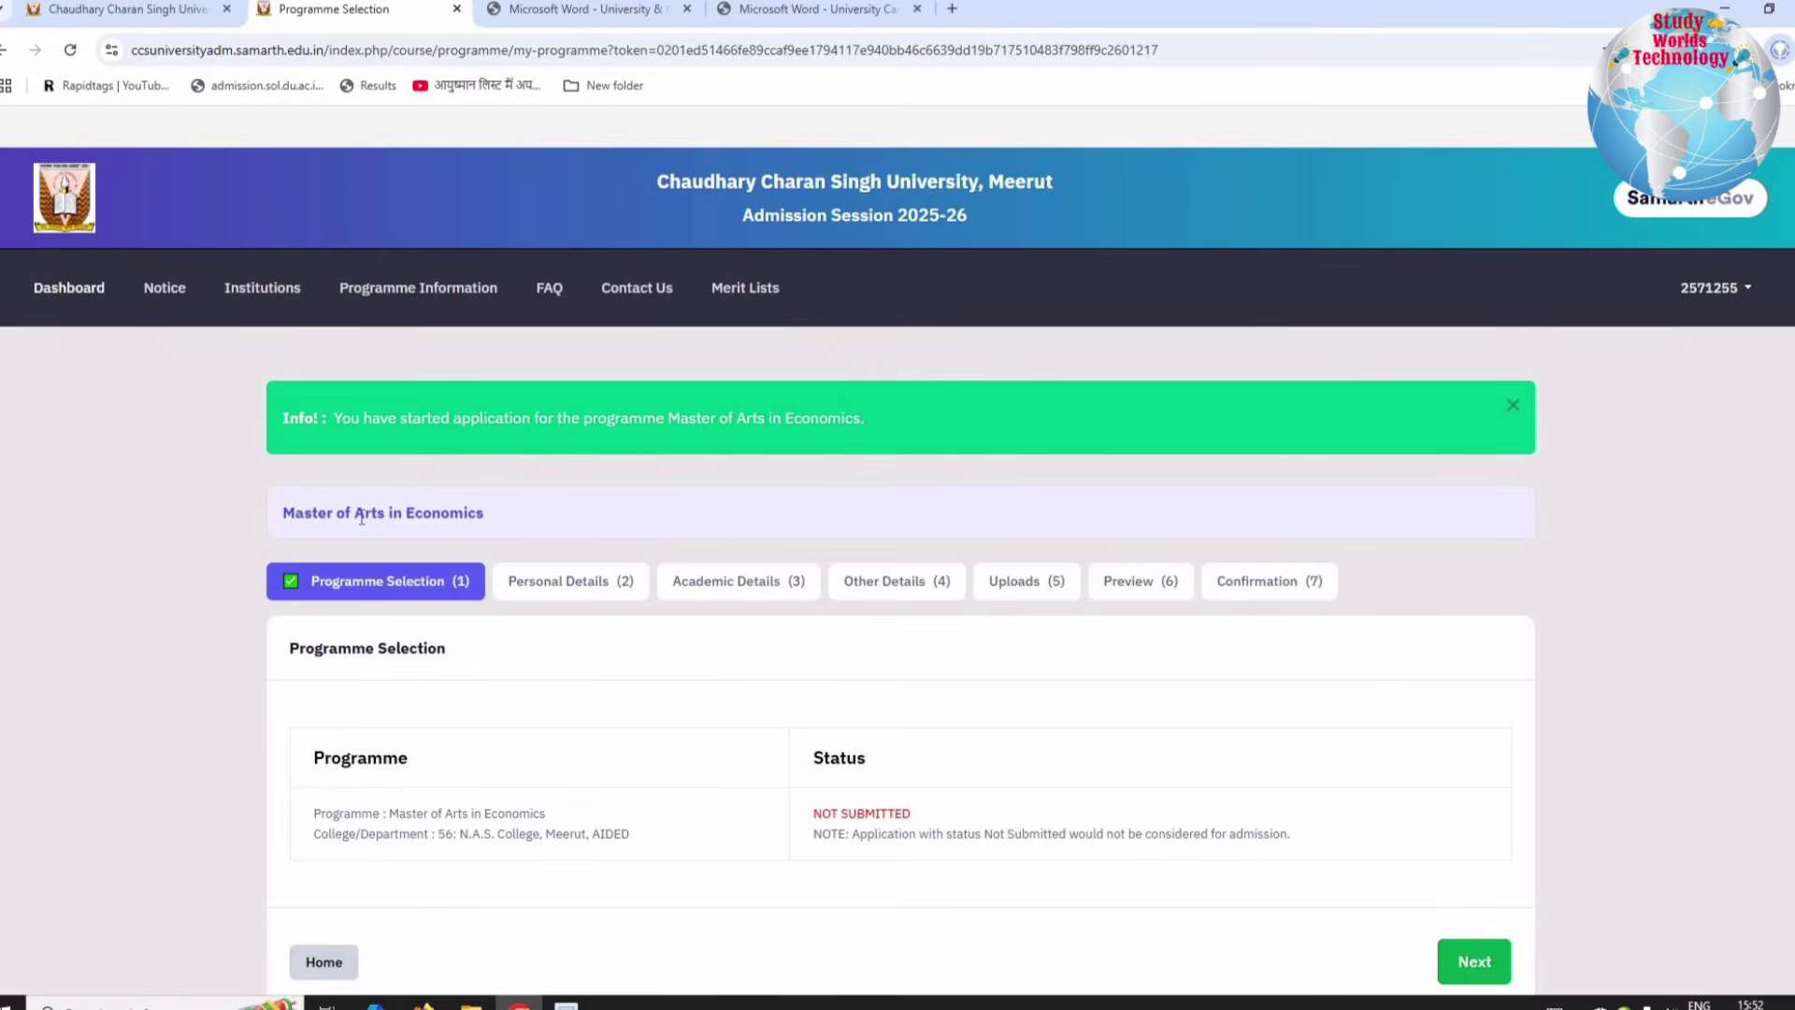
# Step: Check the new application's programme selection, return to the dashboard and compare the statuses of the listed programme applications
pyautogui.scroll(-3, 361, 517)
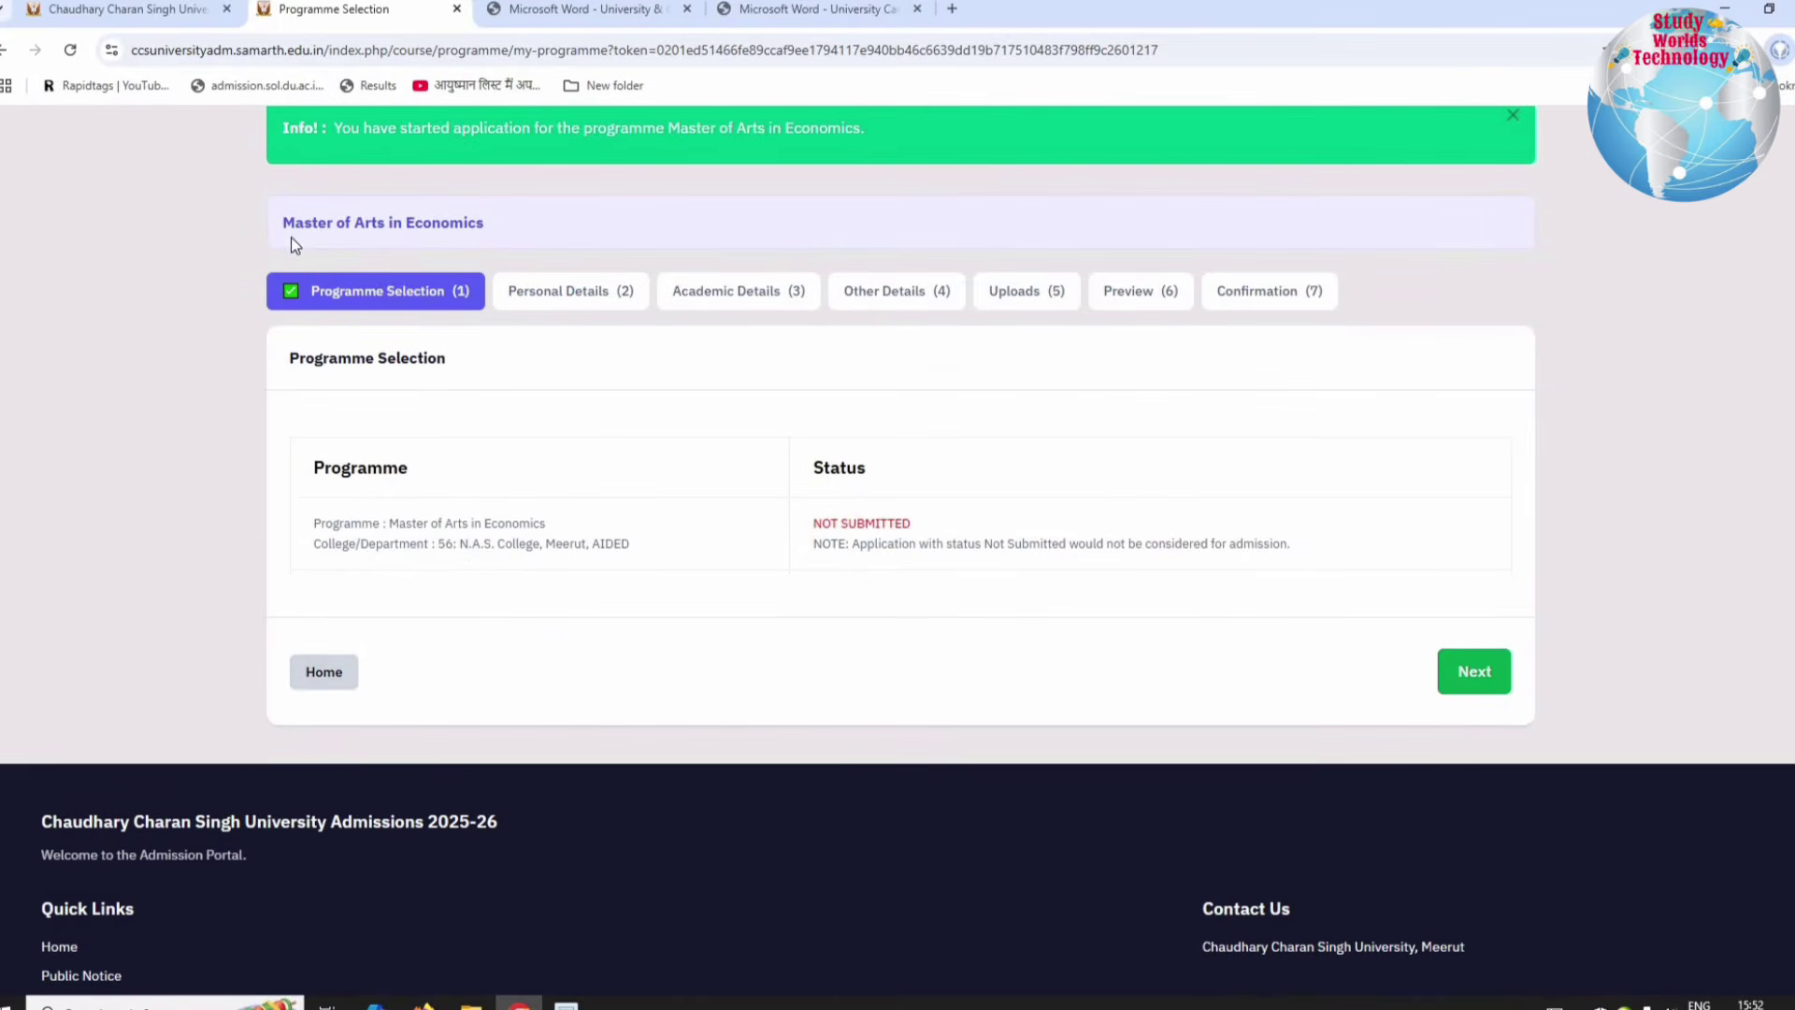
pyautogui.moveTo(294, 236); pyautogui.dragTo(1343, 582)
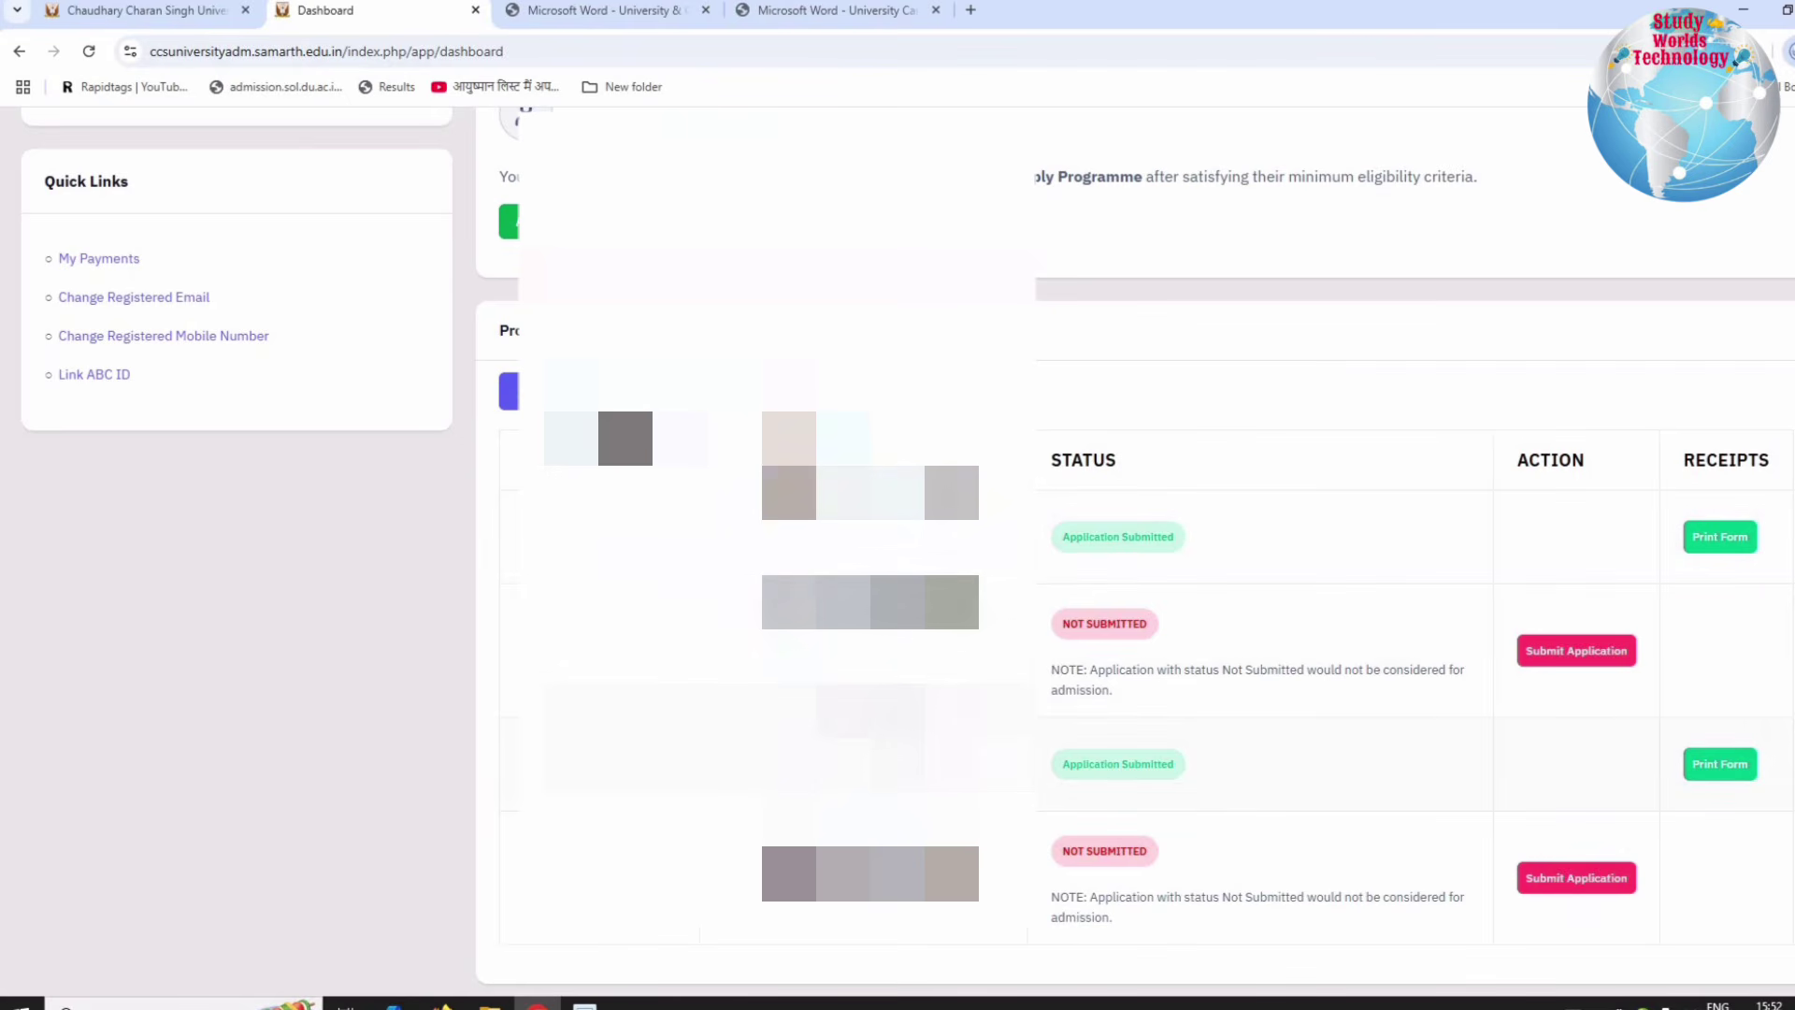
pyautogui.moveTo(776, 711); pyautogui.dragTo(1228, 790)
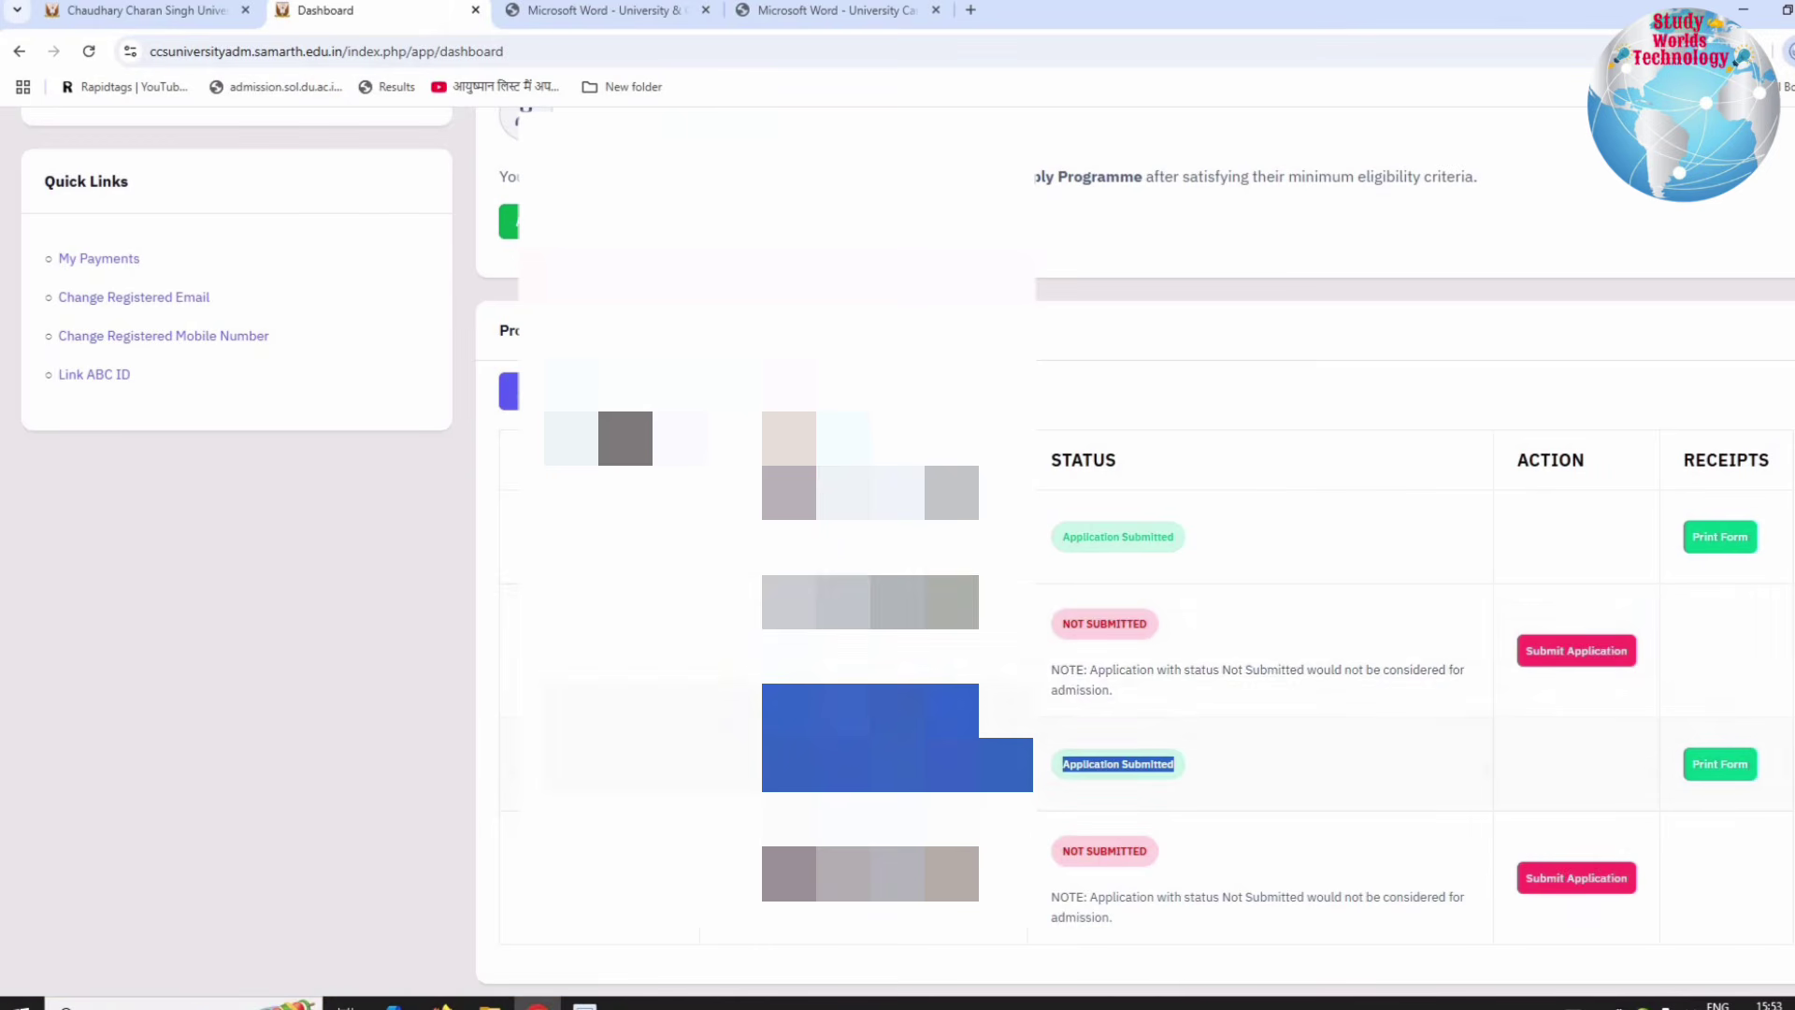
pyautogui.click(1542, 742)
pyautogui.moveTo(767, 492); pyautogui.dragTo(1151, 541)
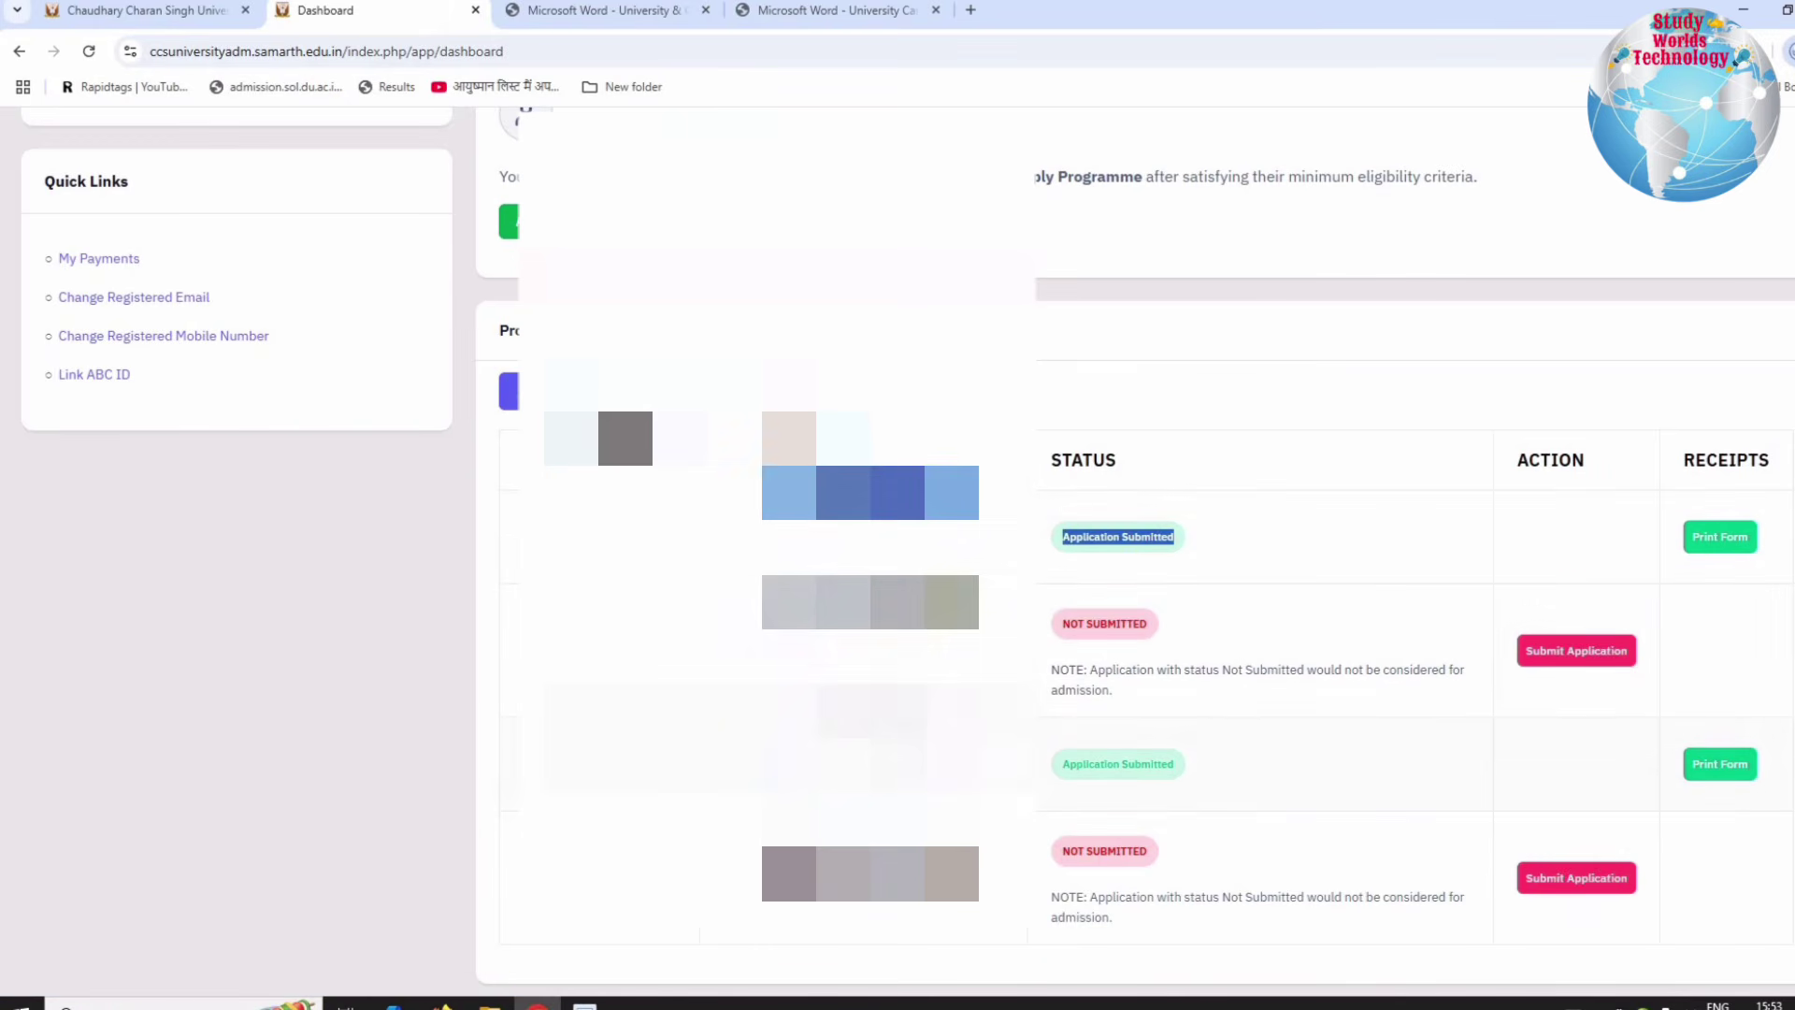
pyautogui.moveTo(766, 710); pyautogui.dragTo(1130, 790)
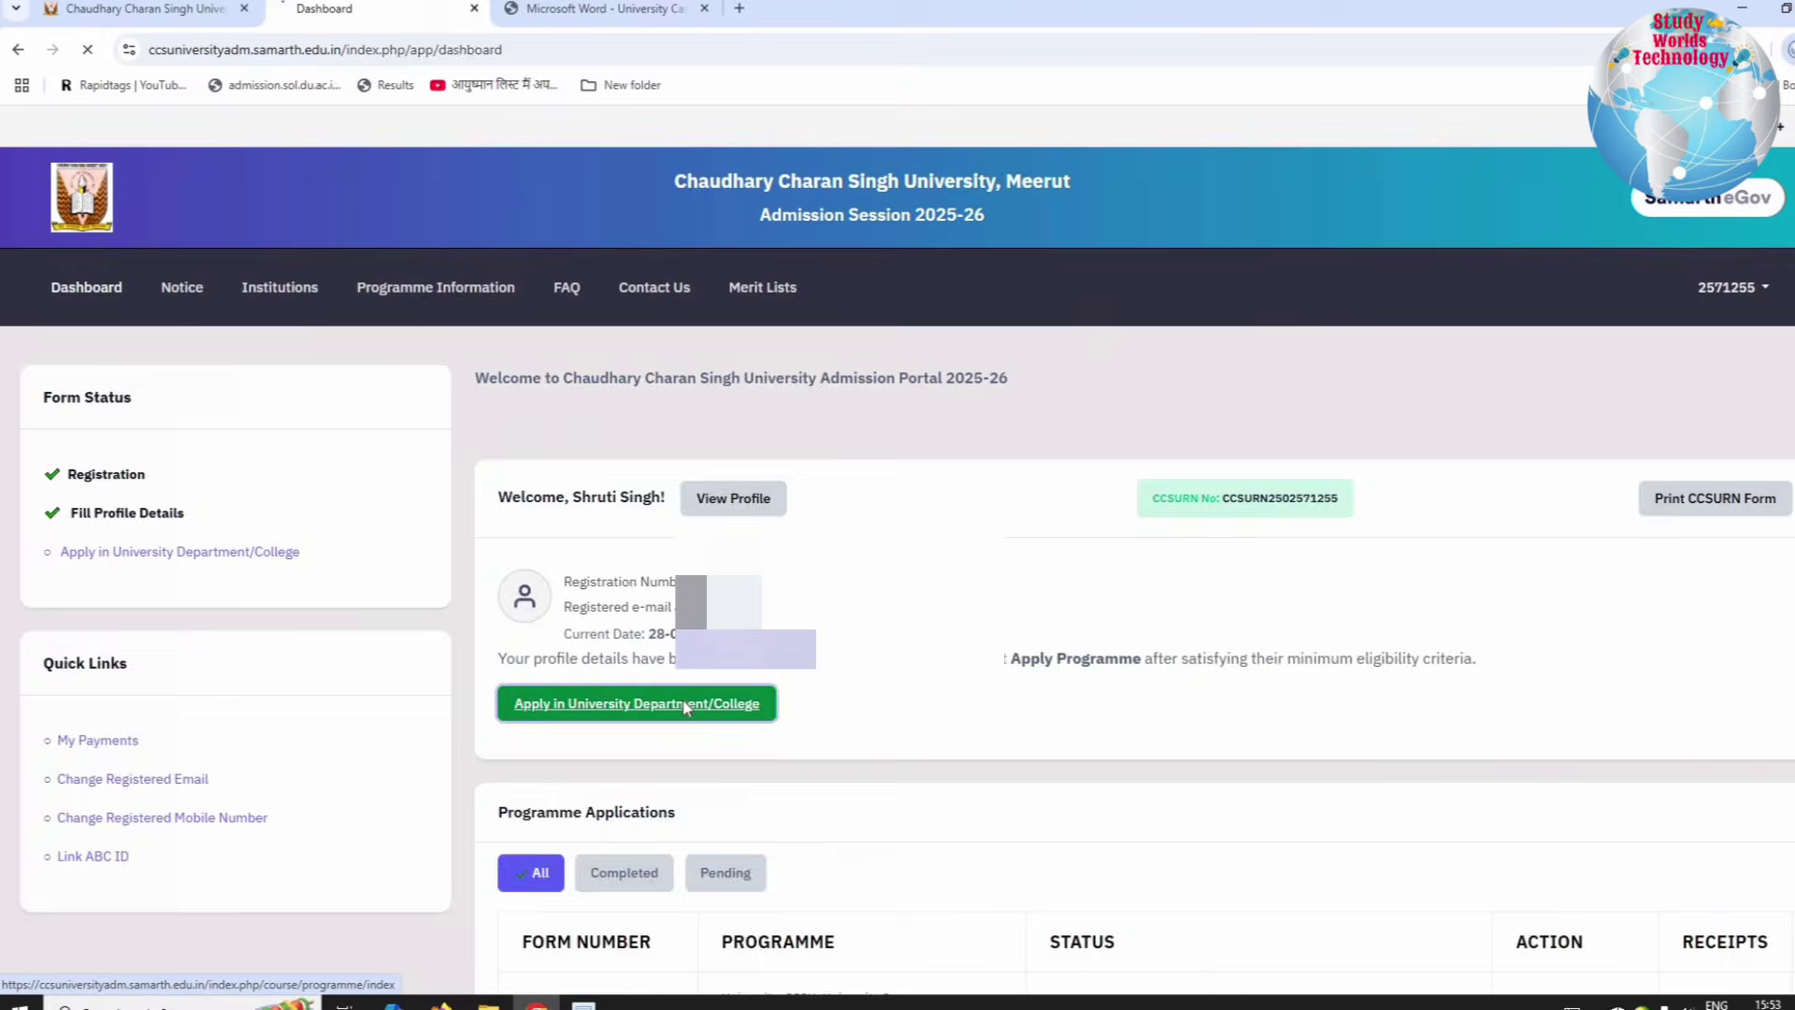
# Step: Open another University Department/College application and return to the dashboard without choosing a programme
pyautogui.click(594, 654)
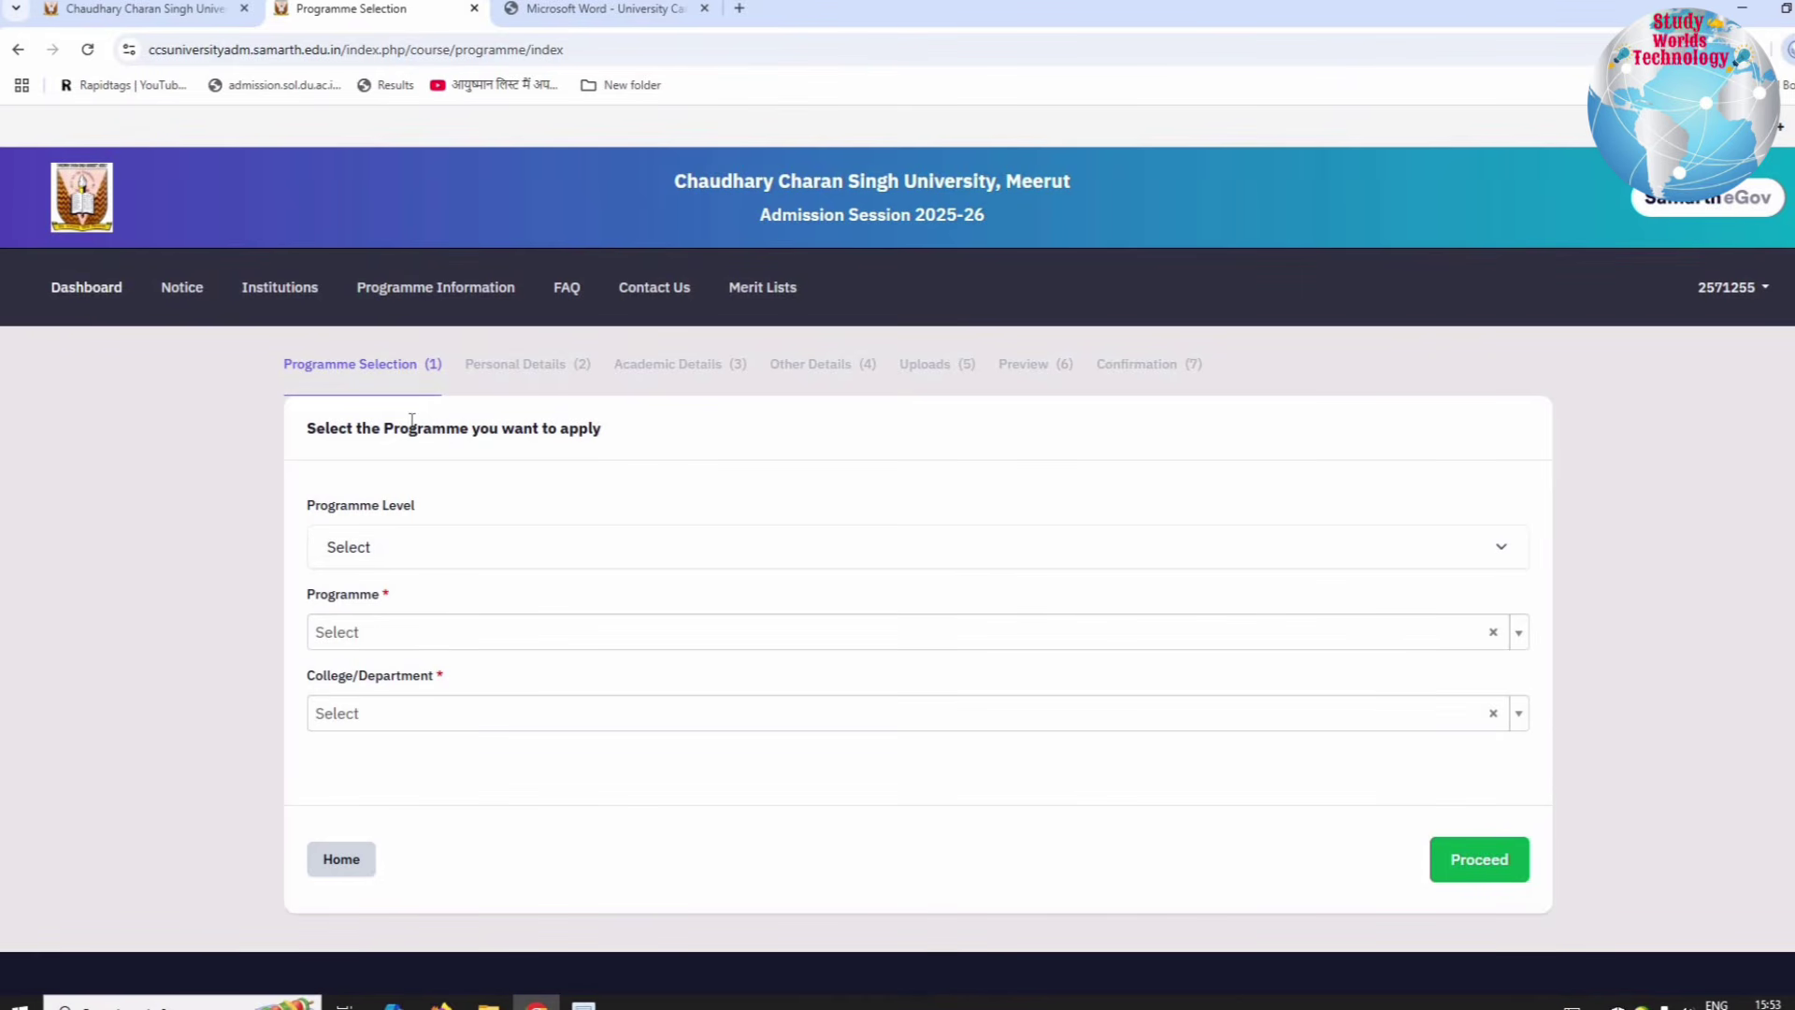
pyautogui.click(66, 289)
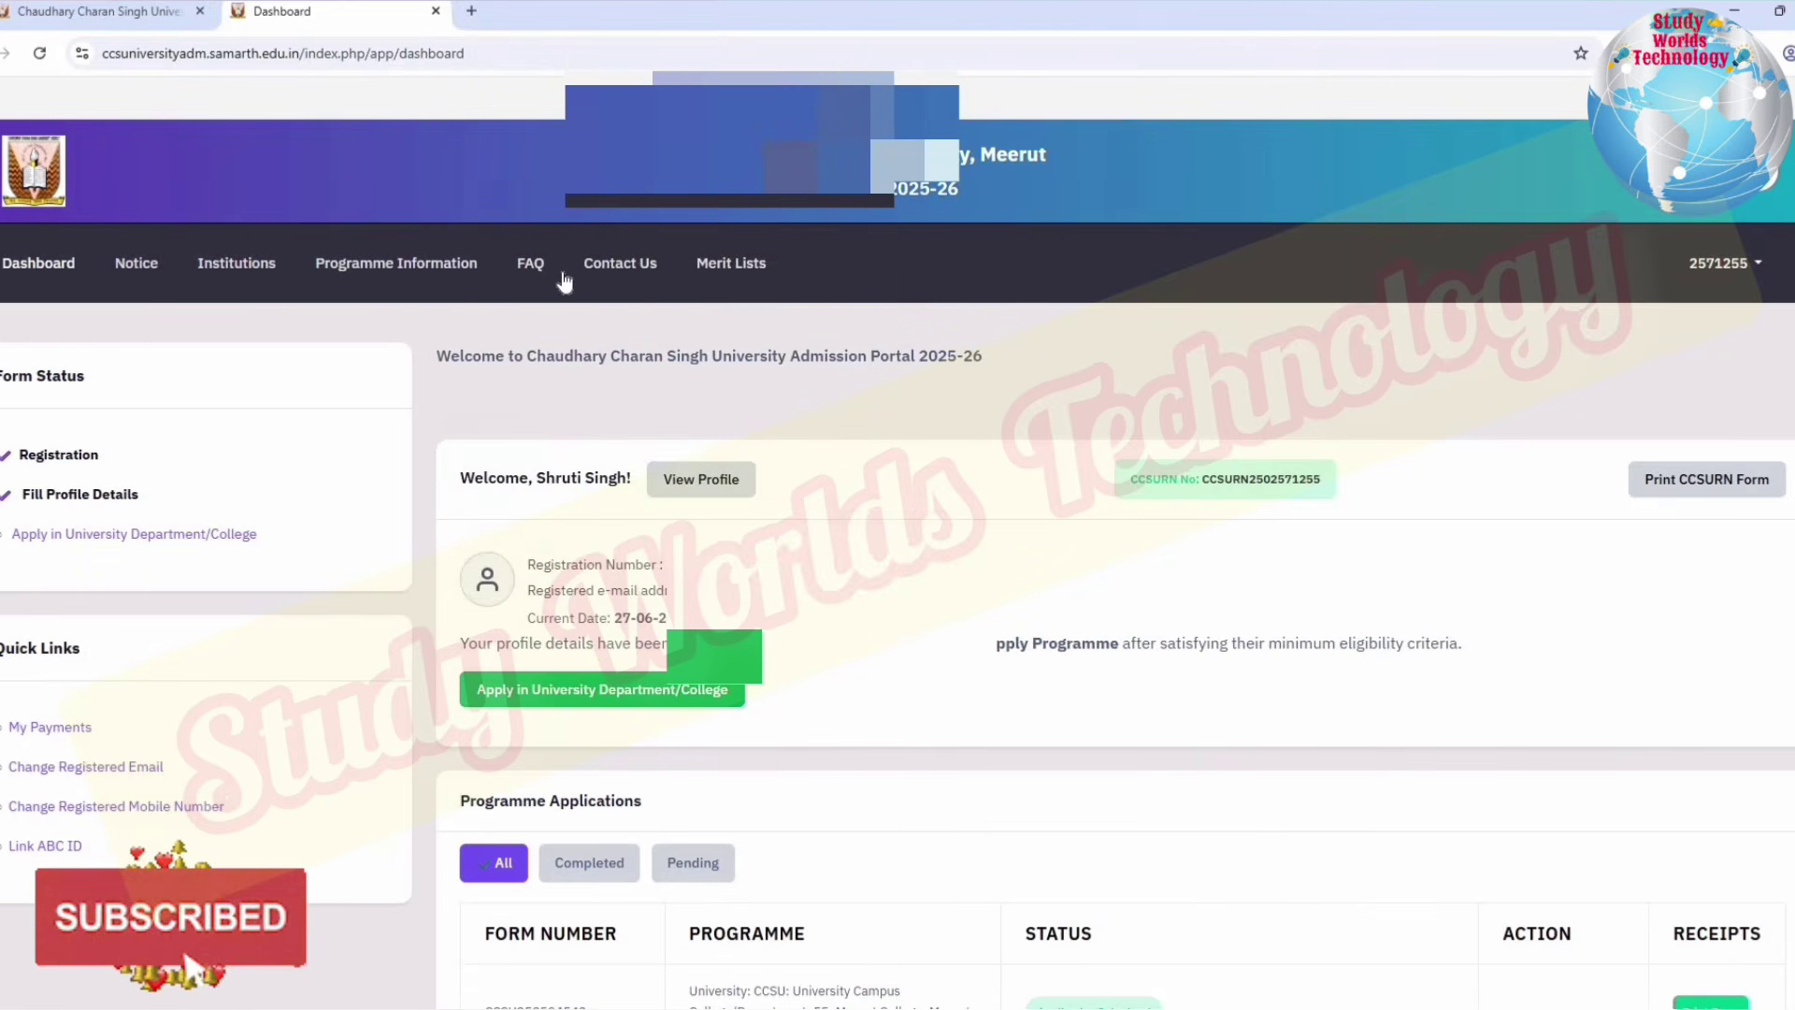
# Step: Open the merit lists published by colleges, filter them by Merit List 1 and check the institution choices
pyautogui.click(730, 273)
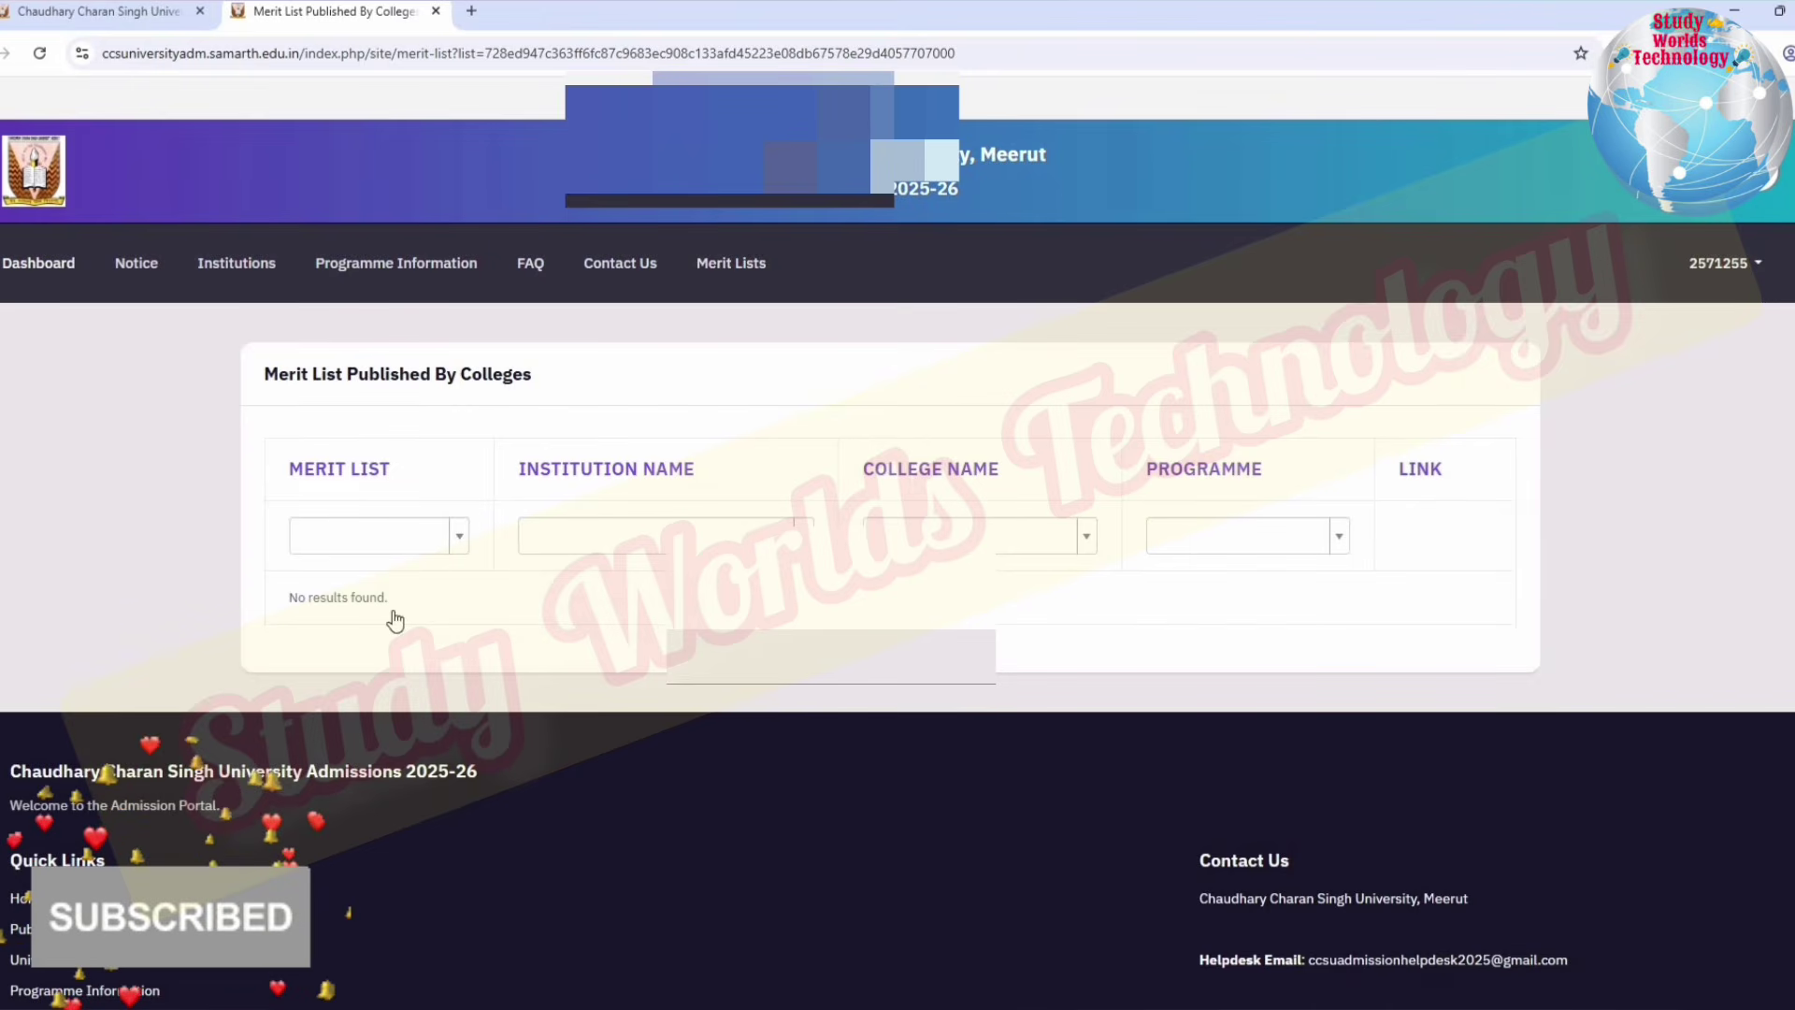
pyautogui.click(379, 536)
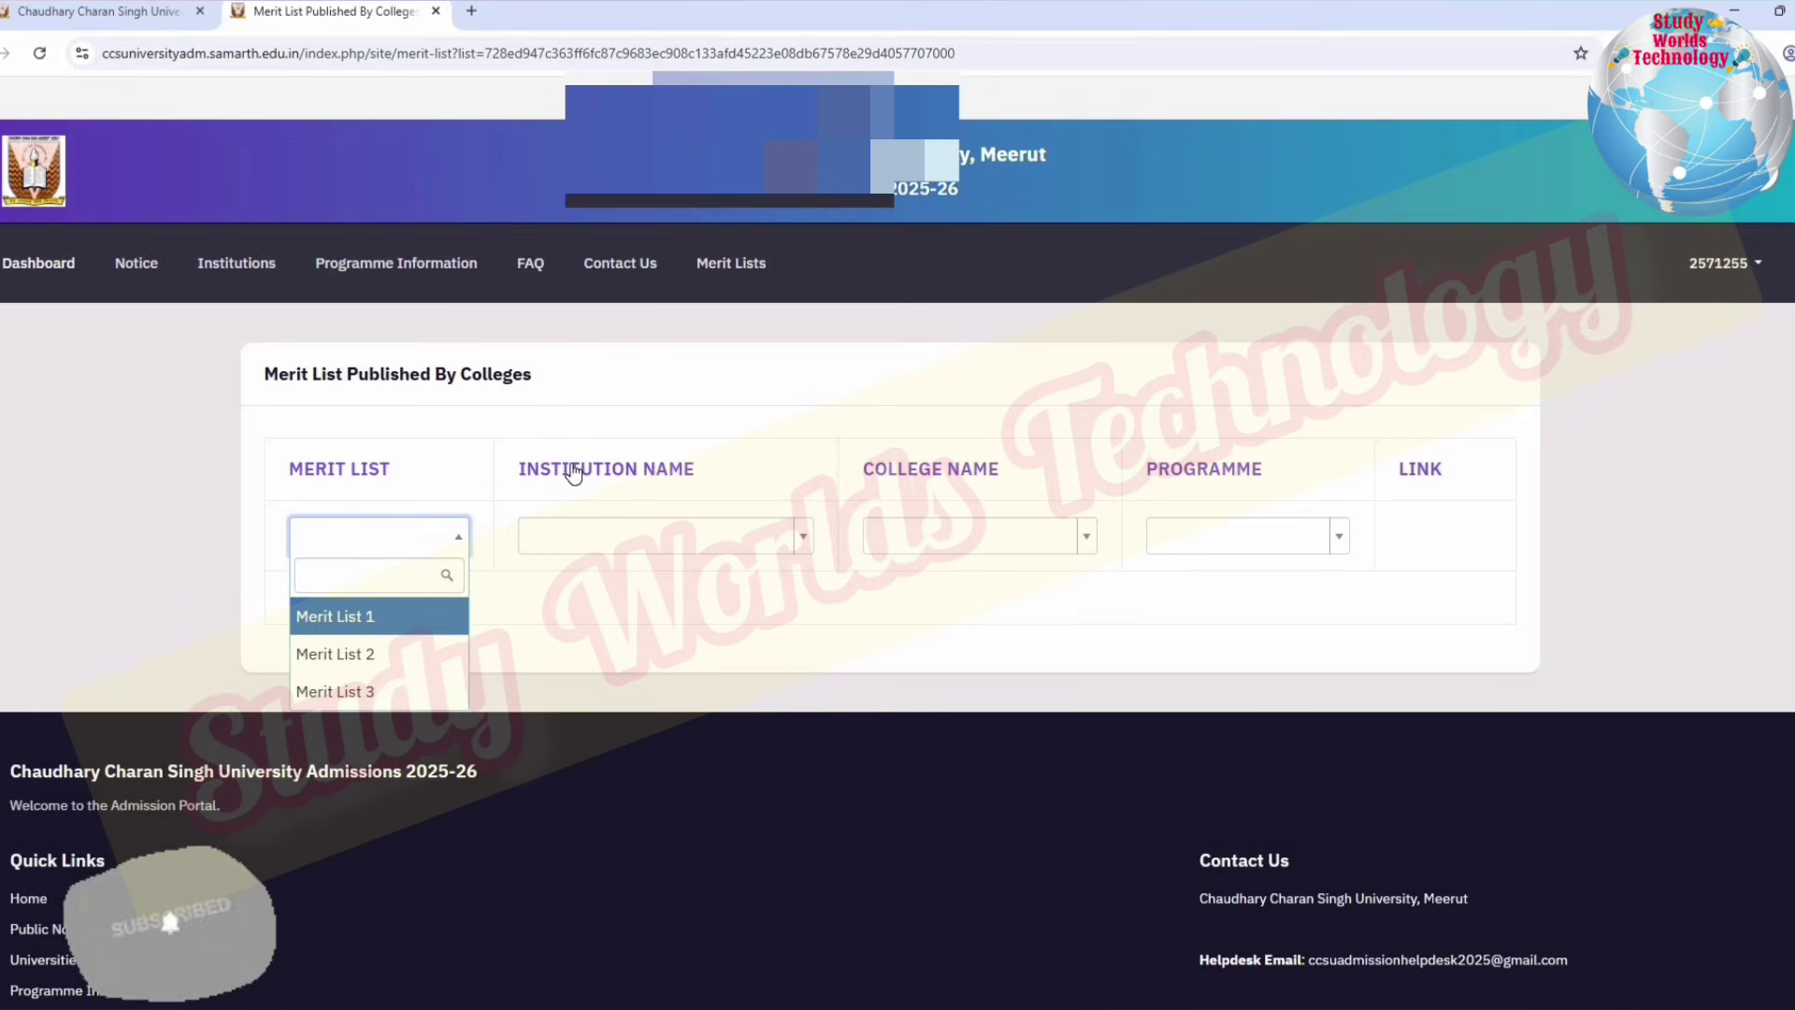
pyautogui.press('Return')
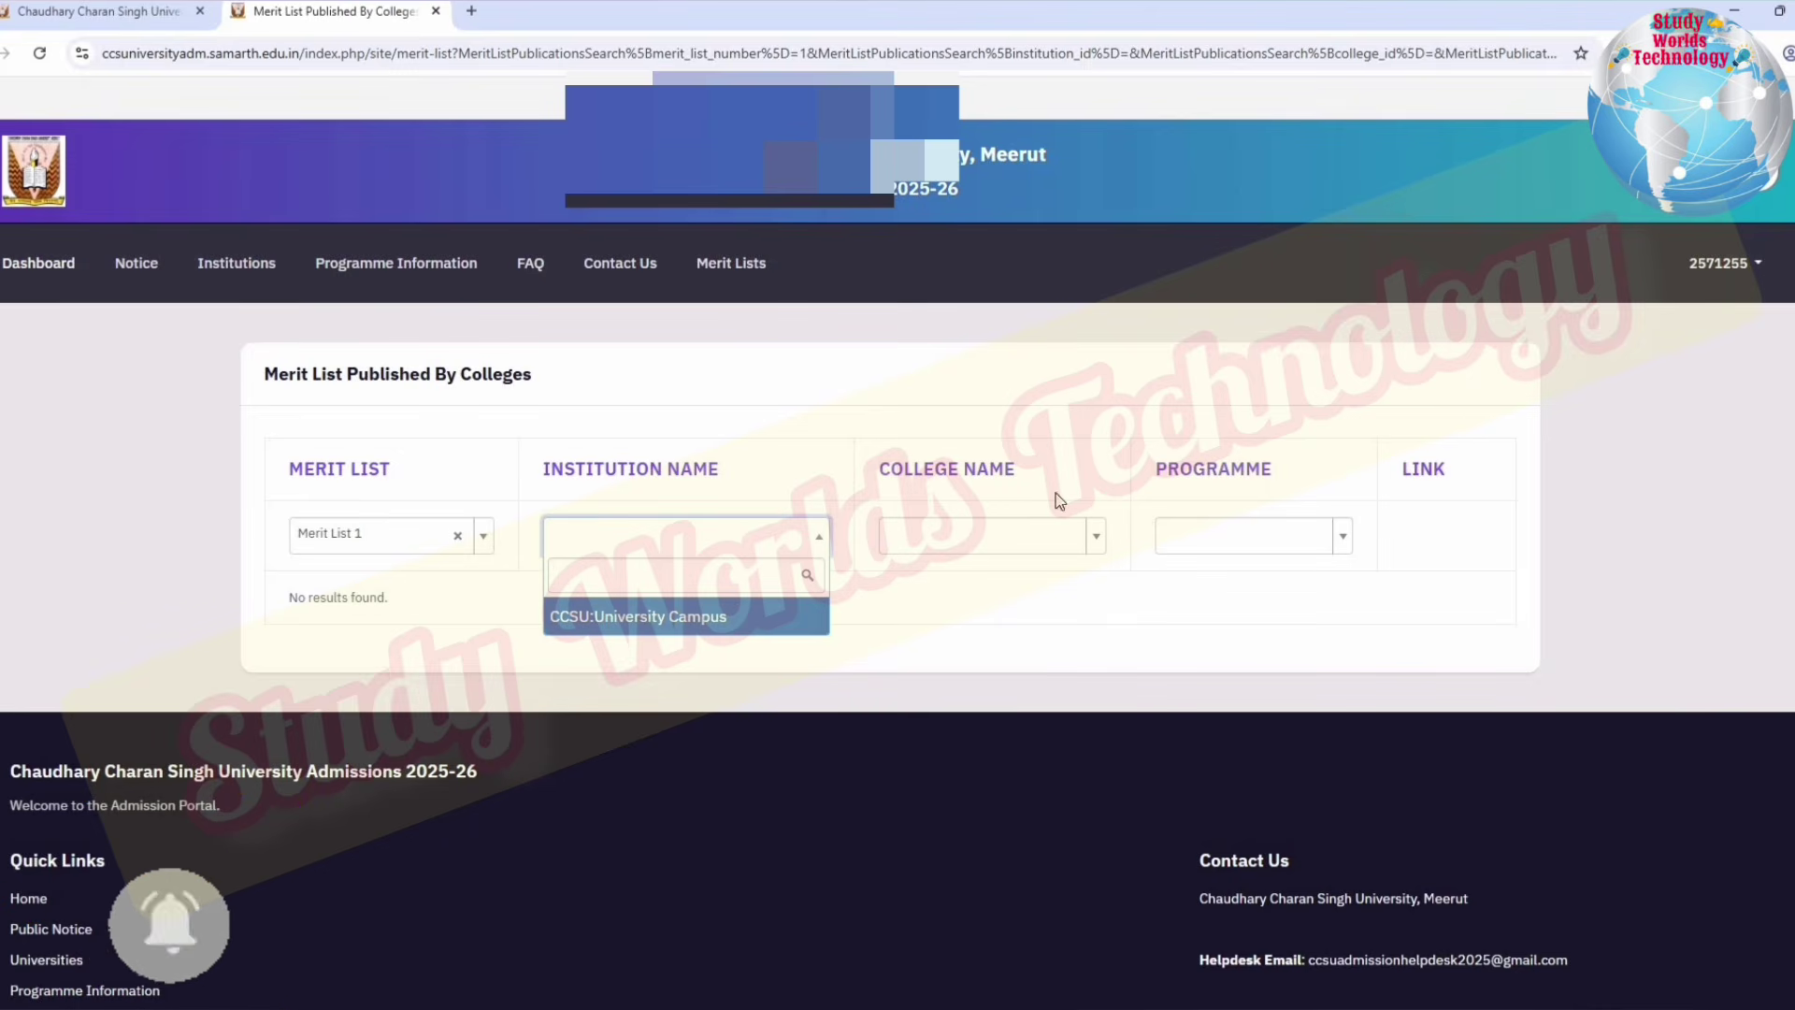
pyautogui.click(1090, 535)
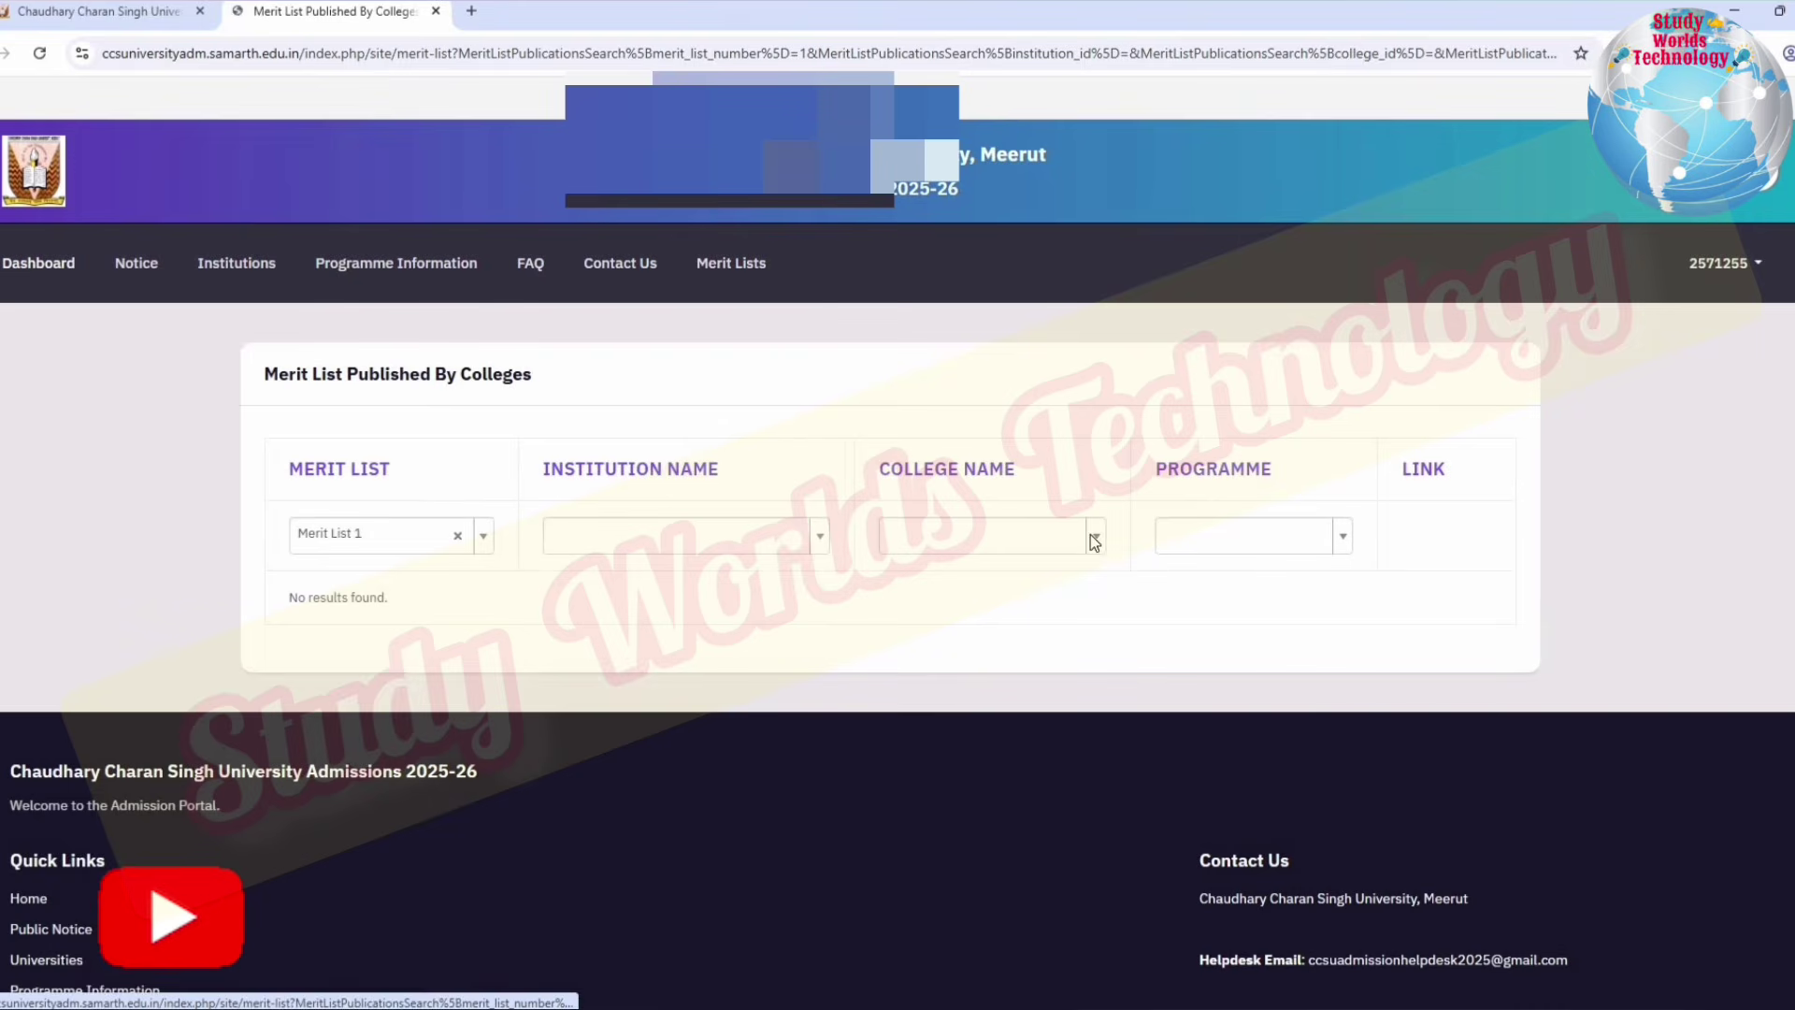